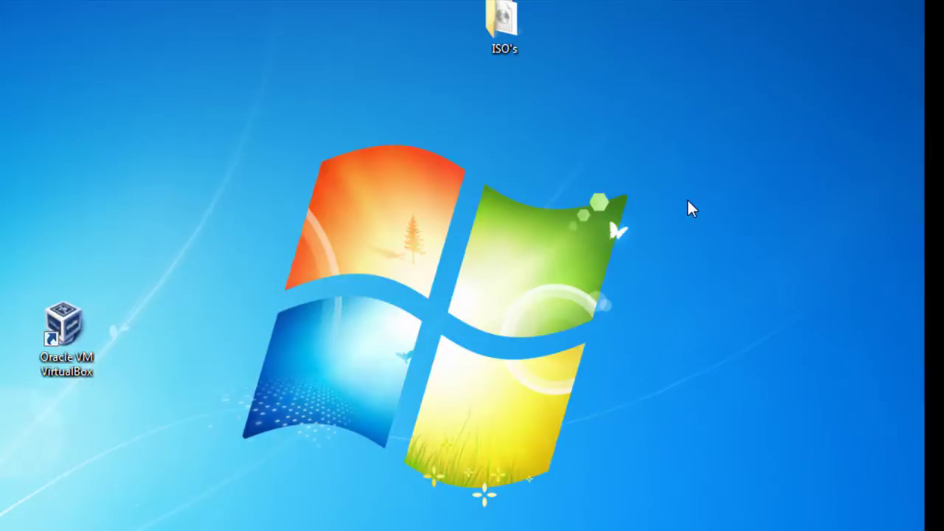
# - Open Oracle VM VirtualBox and start a new virtual machine named "Windows xp" with Microsoft Windows, Windows XP as its OS type
pyautogui.click(519, 25)
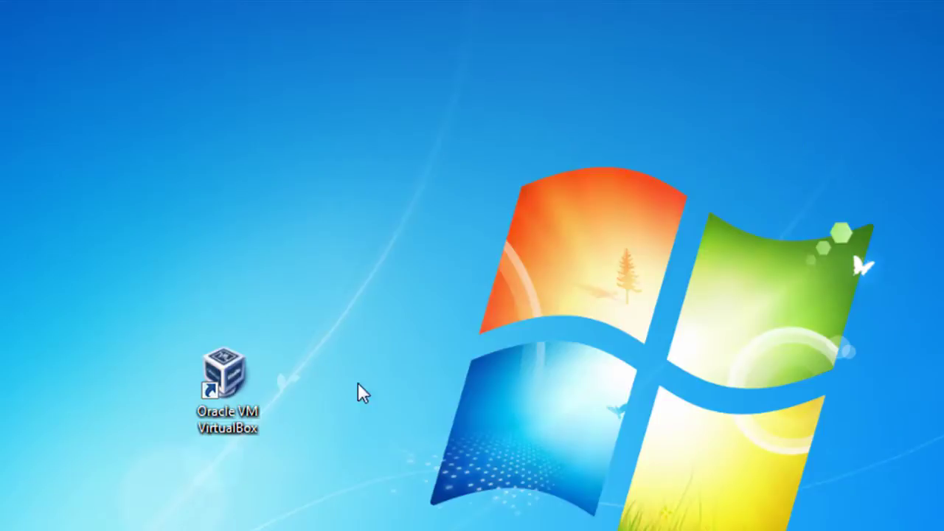
pyautogui.click(232, 369)
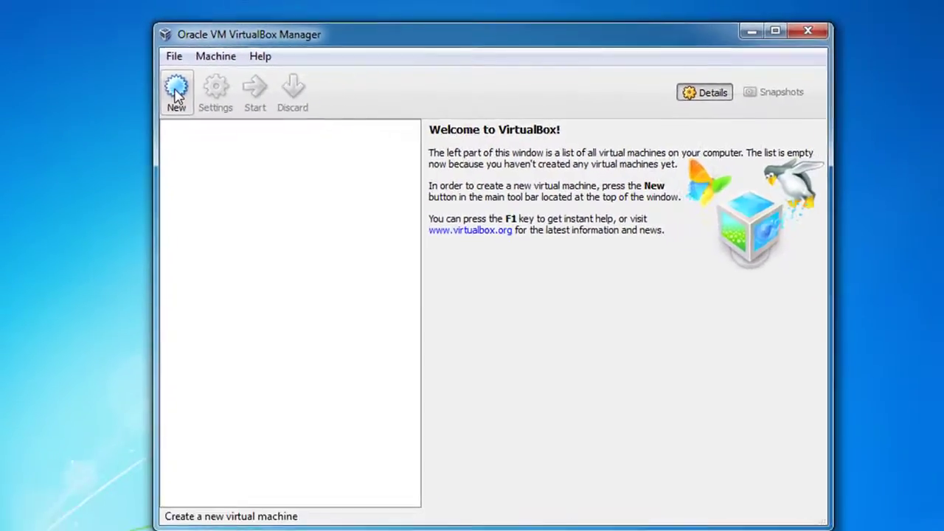
pyautogui.click(177, 93)
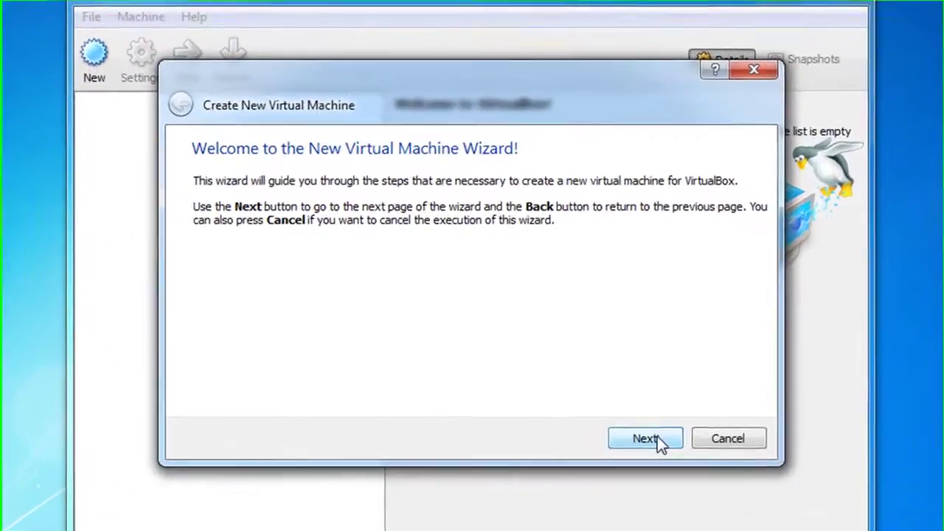
pyautogui.click(657, 438)
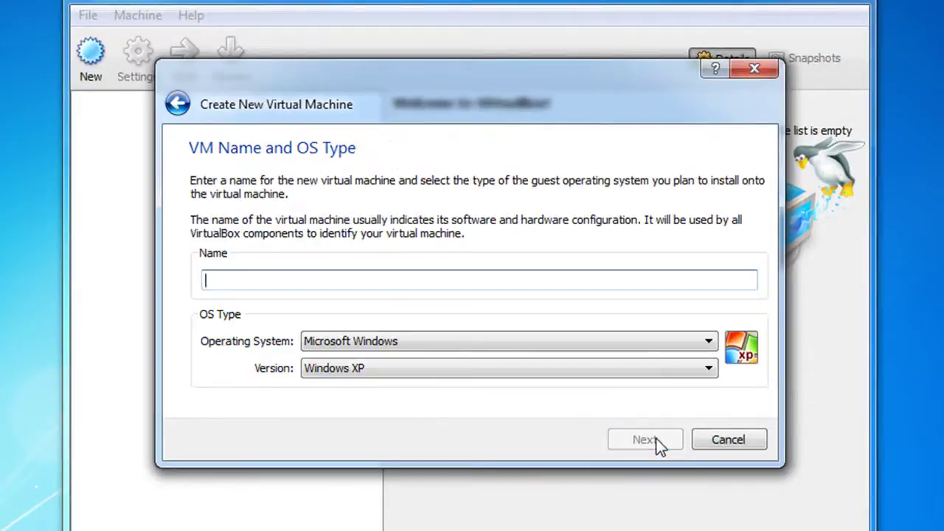
pyautogui.write('Windo')
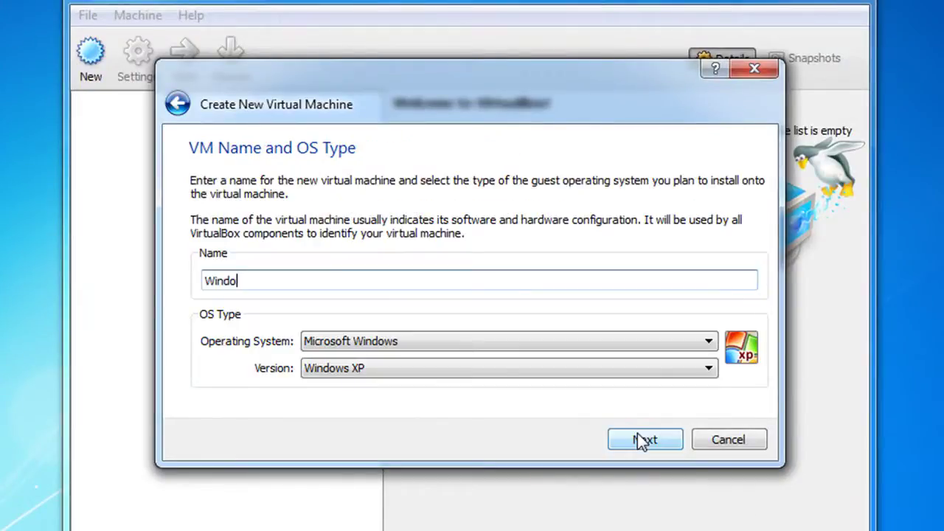
pyautogui.write('ws xp')
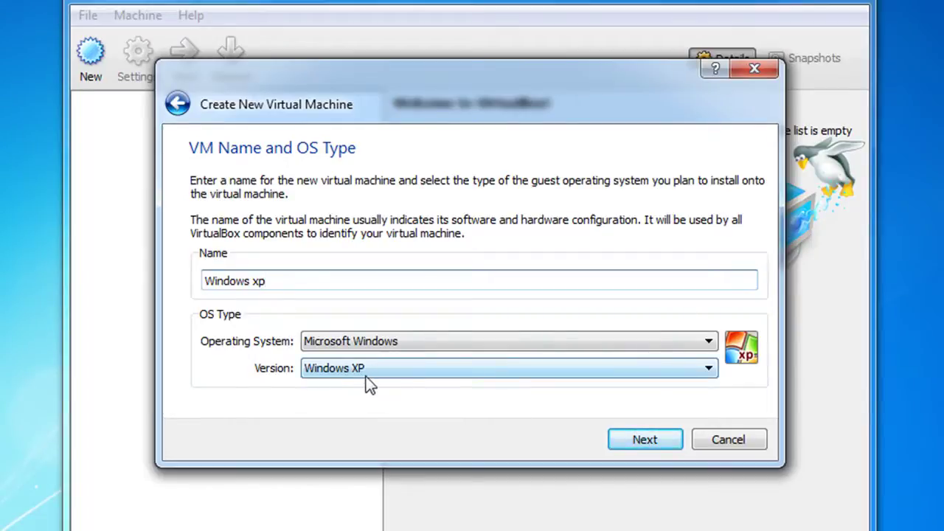
pyautogui.click(649, 440)
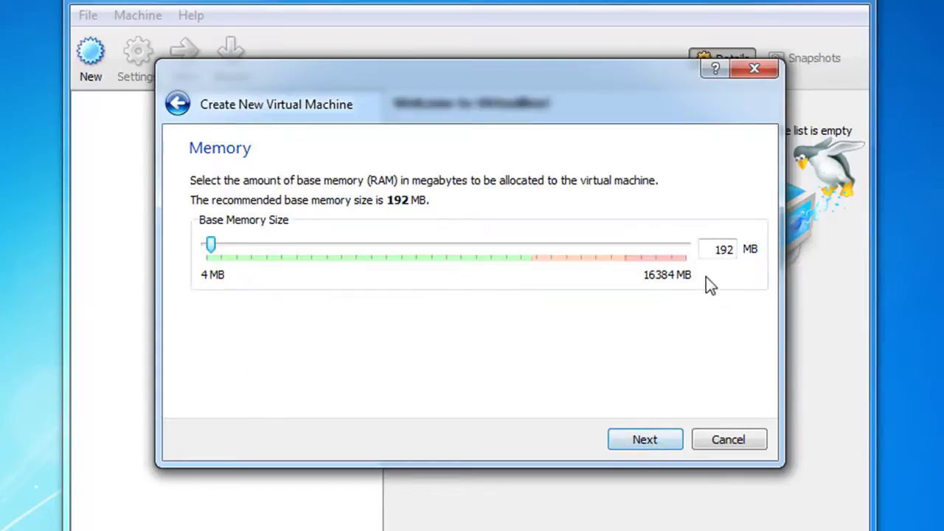
# - Set the new virtual machine's base memory size to 256 MB
pyautogui.doubleClick(721, 248)
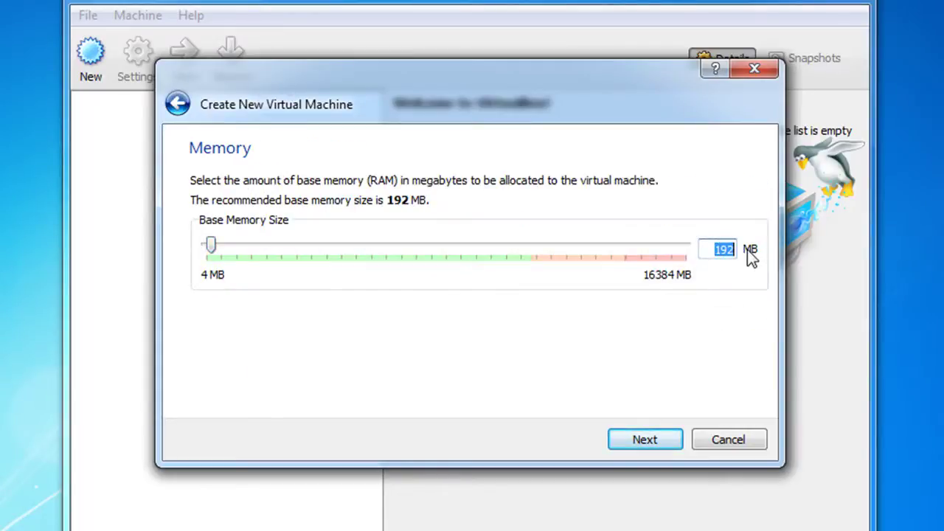
pyautogui.write('256')
pyautogui.click(661, 437)
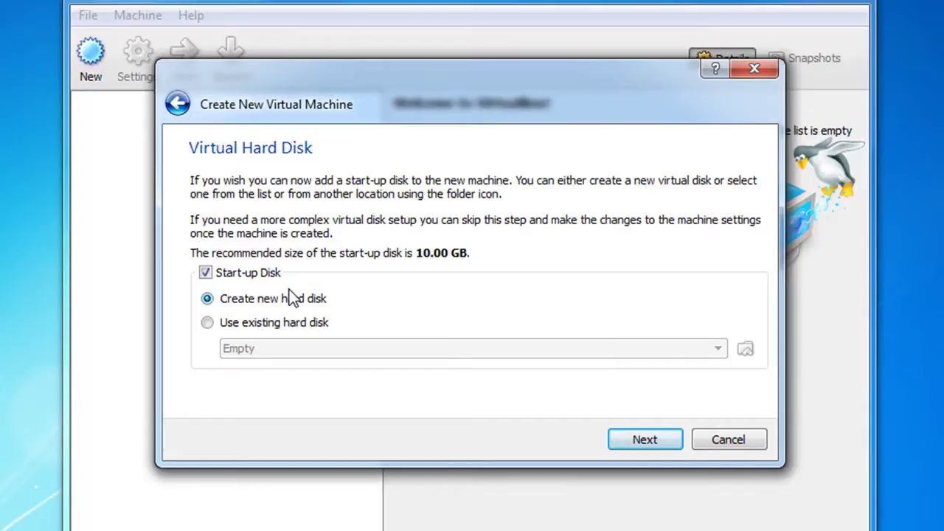
# - Create a new start-up hard disk as a VDI file with dynamically allocated storage
pyautogui.click(623, 440)
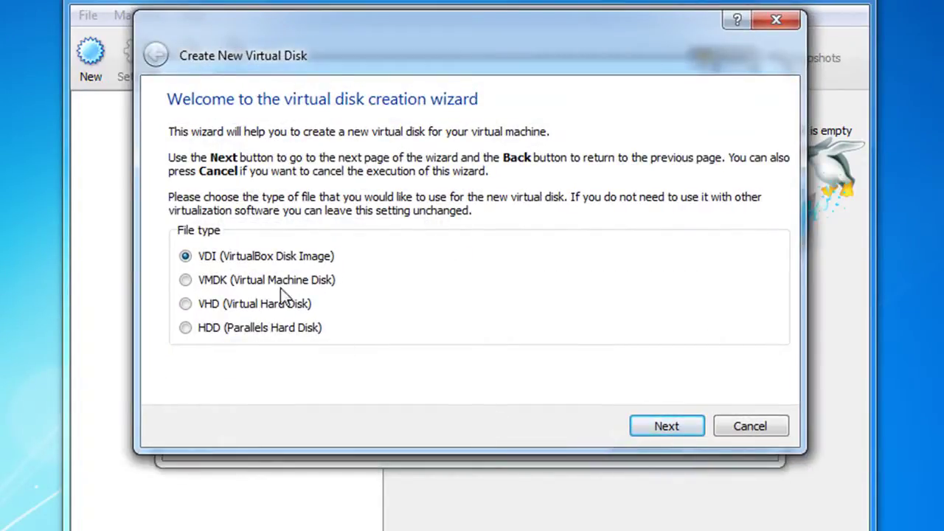
pyautogui.click(691, 435)
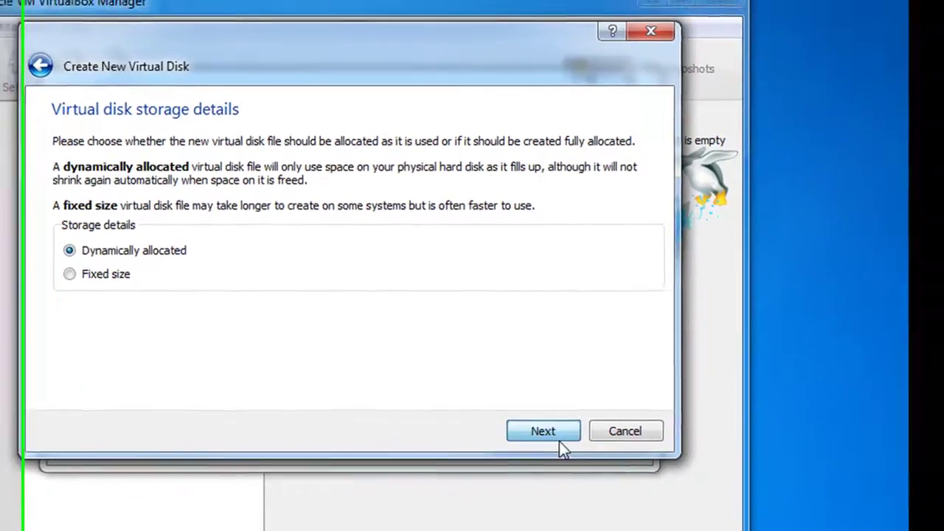
pyautogui.click(686, 434)
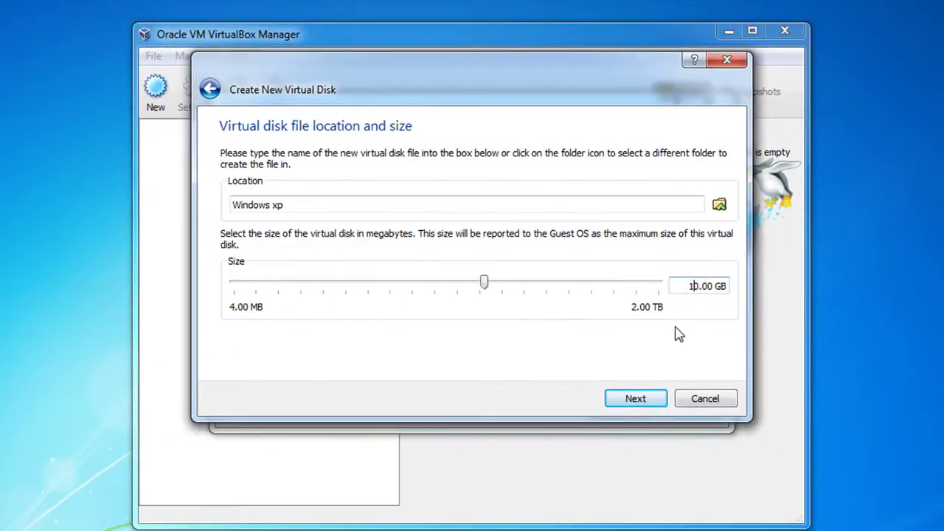
# - Set the virtual disk size to 80 GB and finish creating the disk and the virtual machine
pyautogui.press('BackSpace')
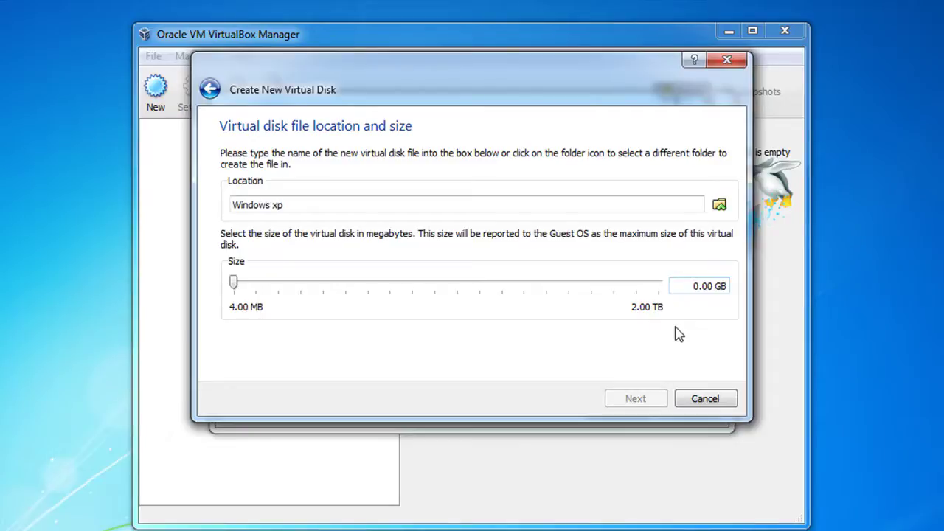
pyautogui.write('4')
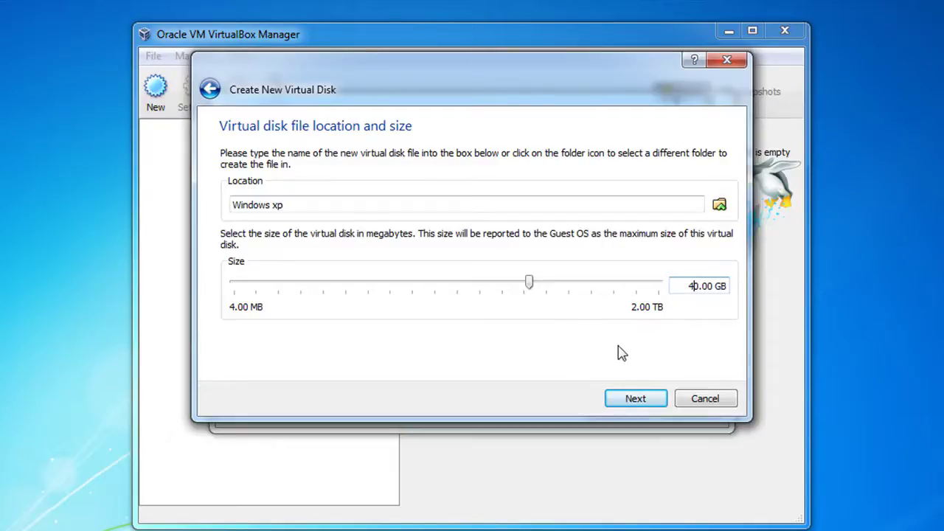
pyautogui.press('BackSpace')
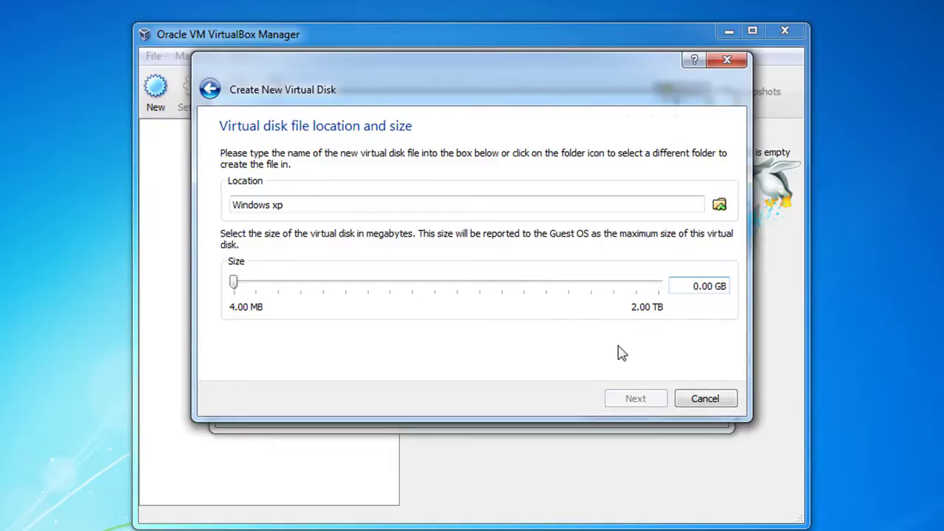
pyautogui.write('8')
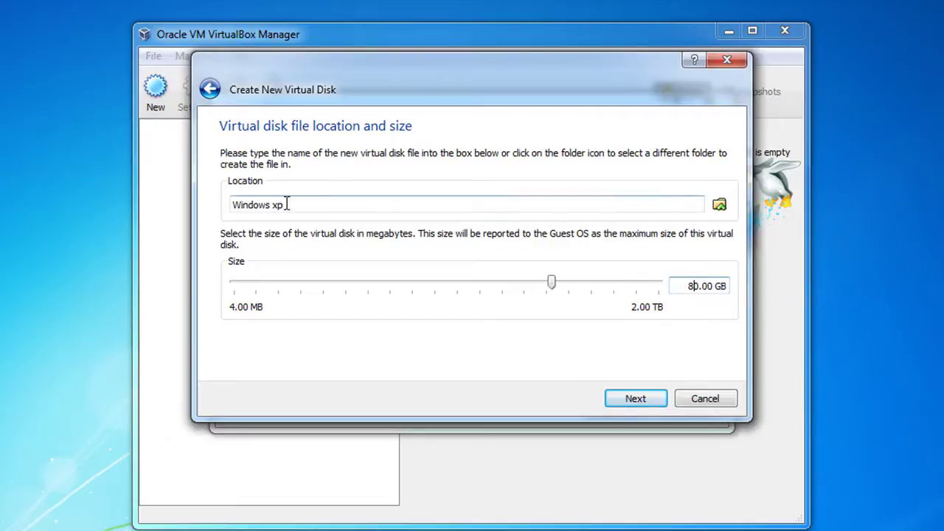
pyautogui.click(649, 402)
pyautogui.click(642, 399)
pyautogui.click(631, 413)
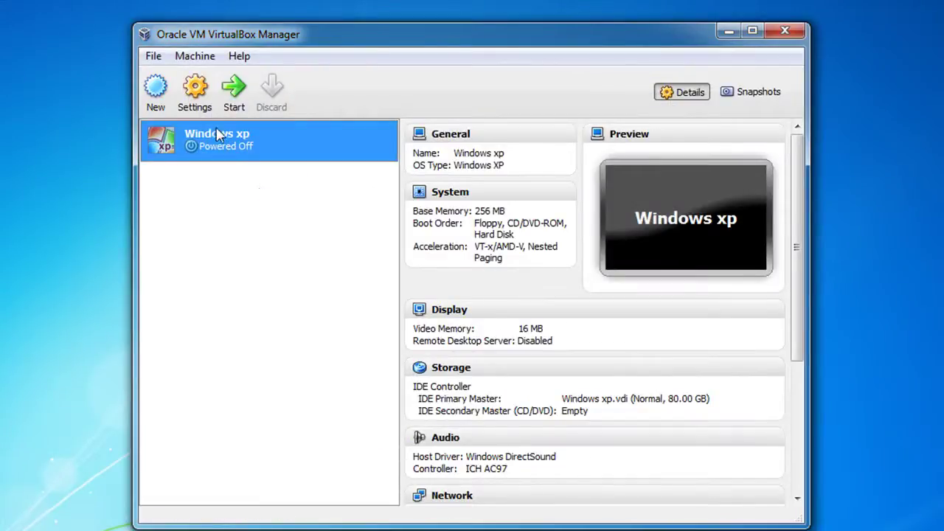
# - In the Windows xp machine's settings, attach network Adapter 1 to Internal Network
pyautogui.rightClick(211, 136)
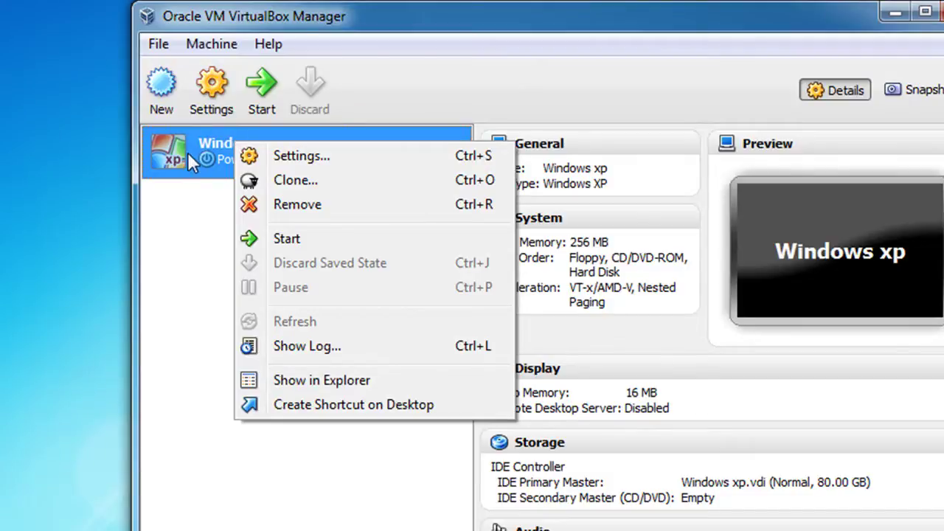
pyautogui.click(218, 146)
pyautogui.rightClick(256, 151)
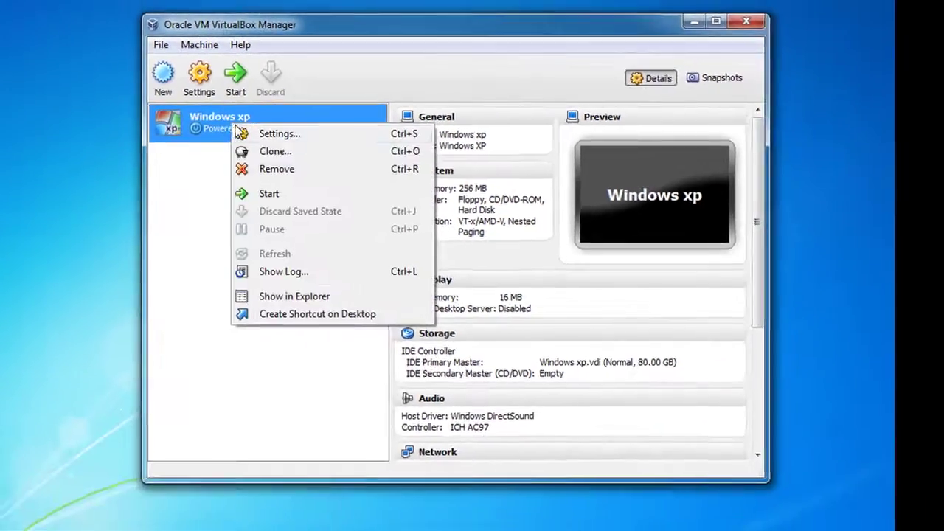
pyautogui.click(325, 170)
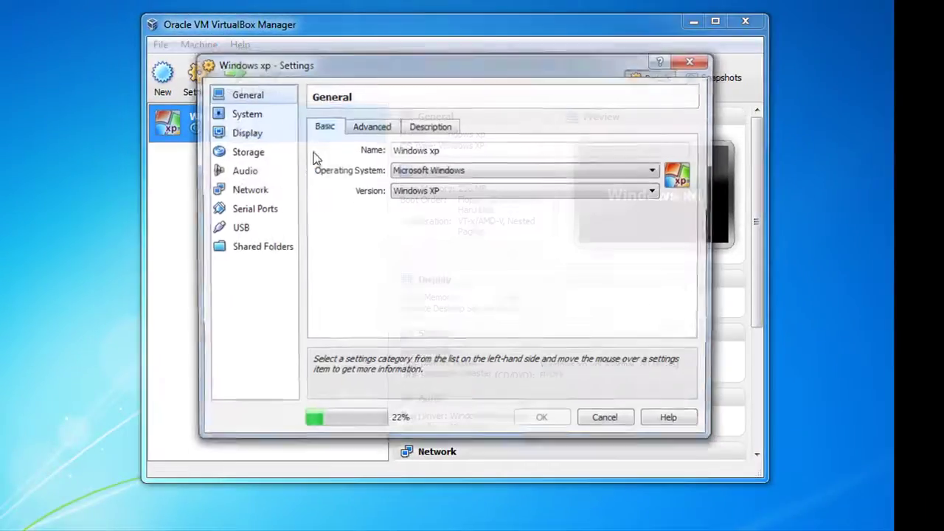
pyautogui.click(247, 192)
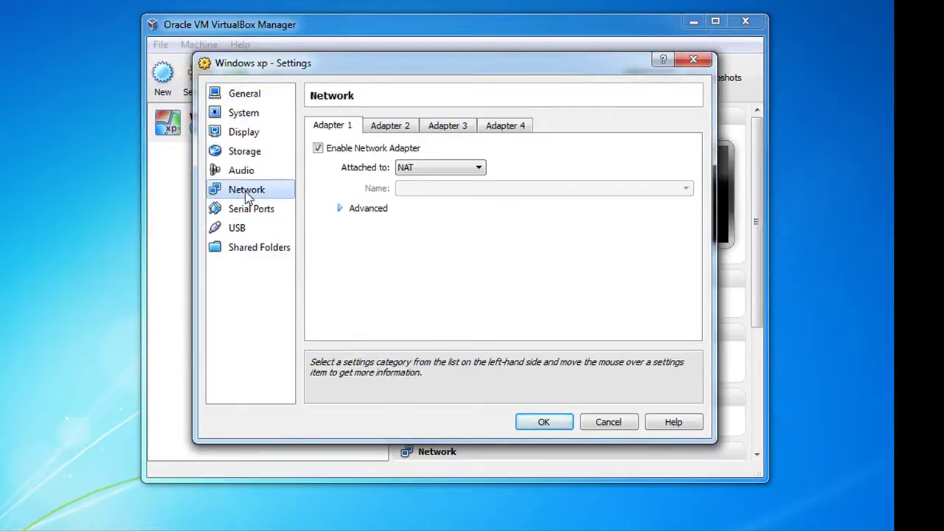
pyautogui.click(458, 169)
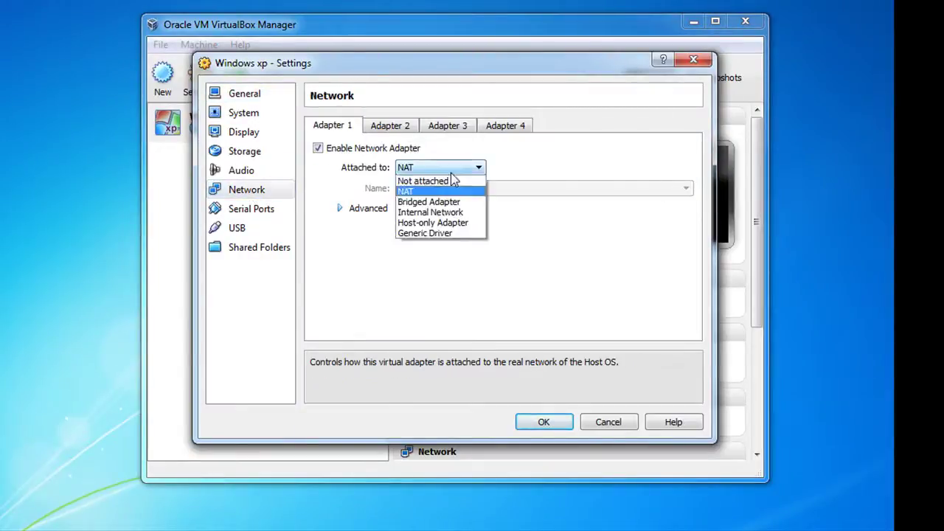
pyautogui.click(443, 213)
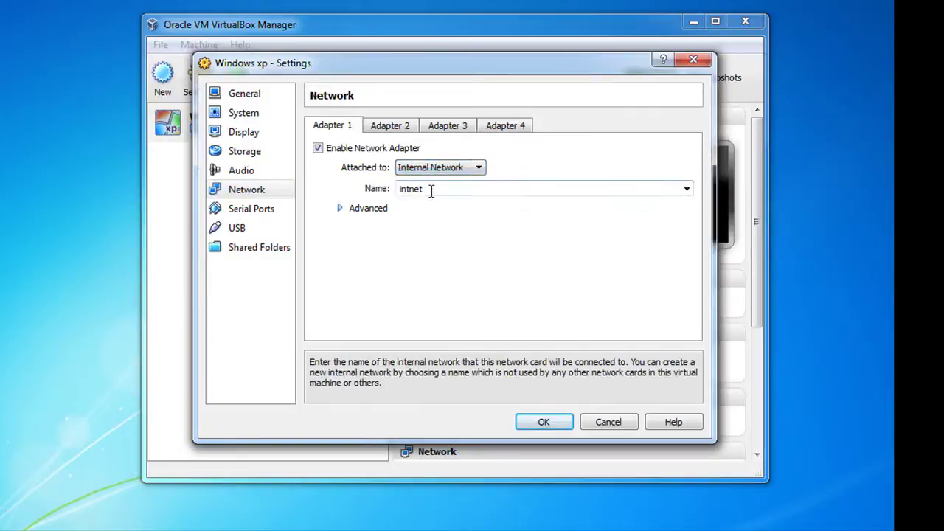
# - In the storage settings, begin choosing a virtual CD/DVD disk file for the empty drive on the IDE Controller
pyautogui.click(250, 156)
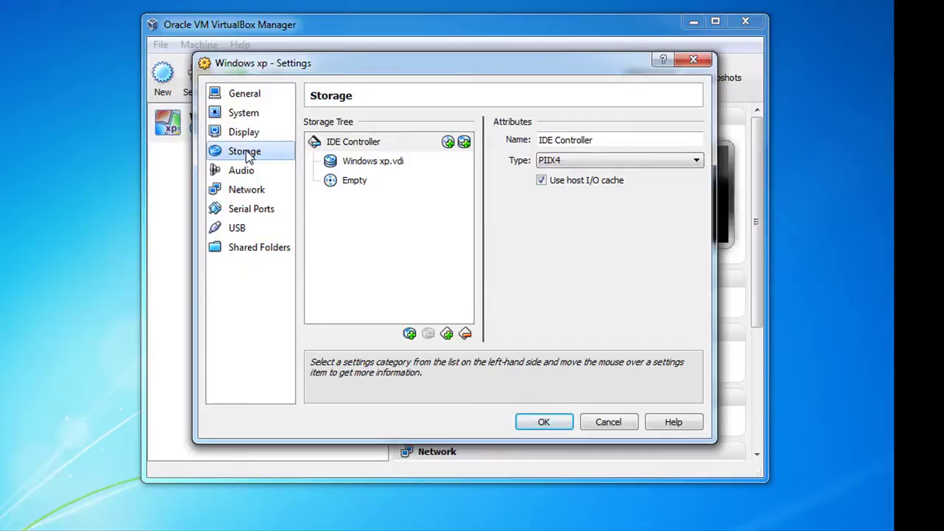
pyautogui.click(346, 177)
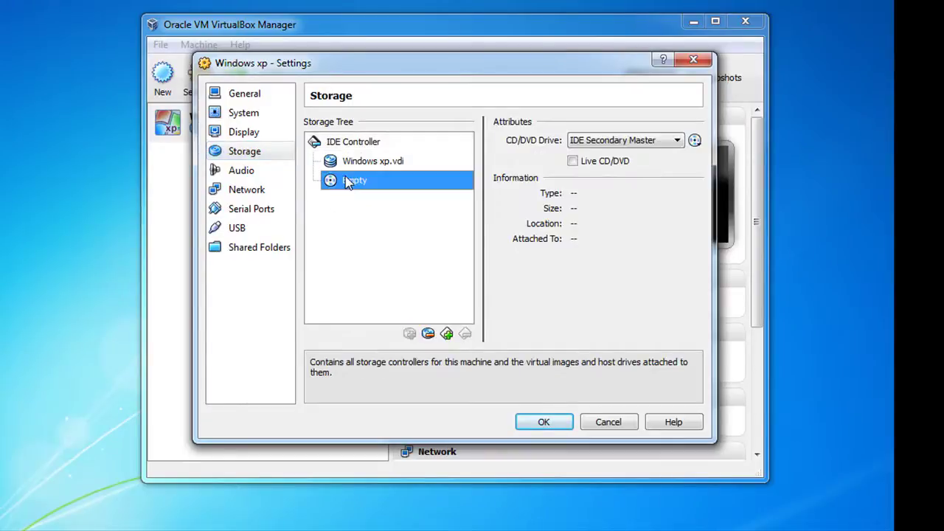
pyautogui.click(695, 141)
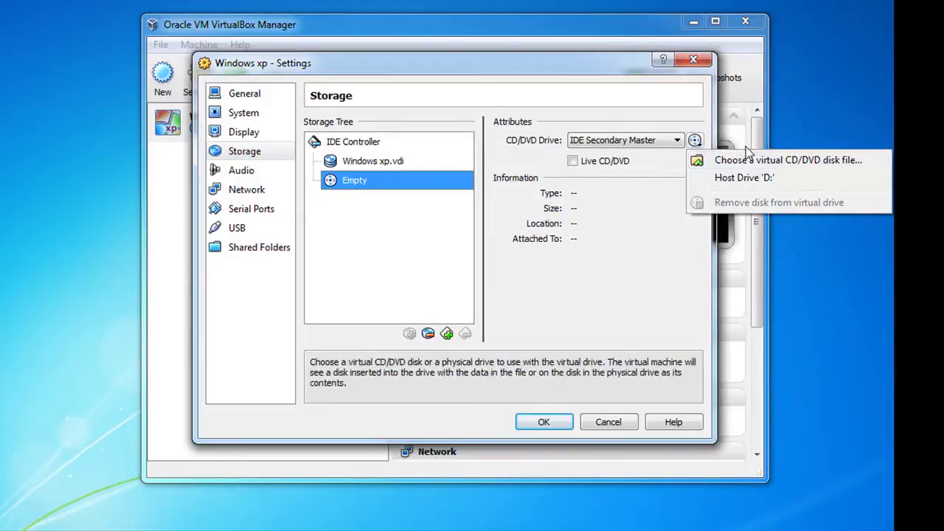
pyautogui.click(727, 160)
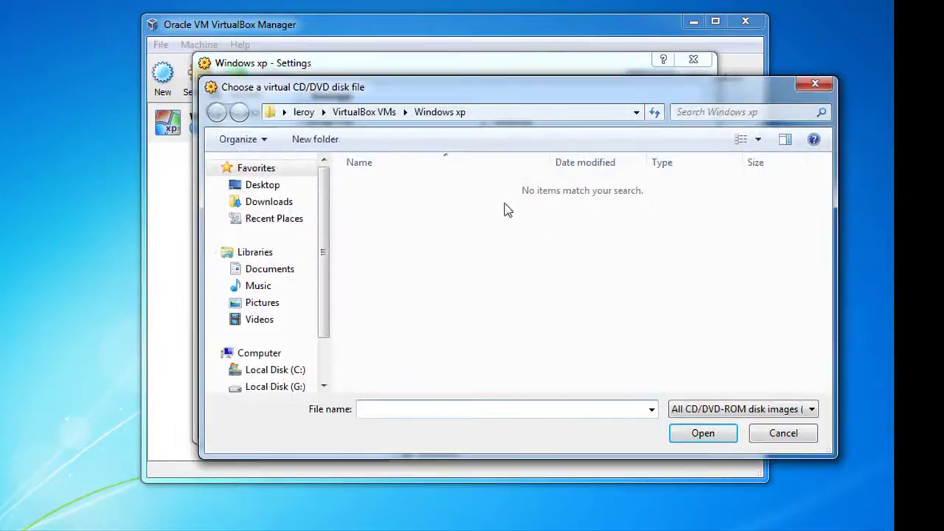
# - Load the WINXPSP2_US disc image from the ISO's folder on the Desktop into the virtual CD/DVD drive
pyautogui.moveTo(327, 267); pyautogui.dragTo(327, 321)
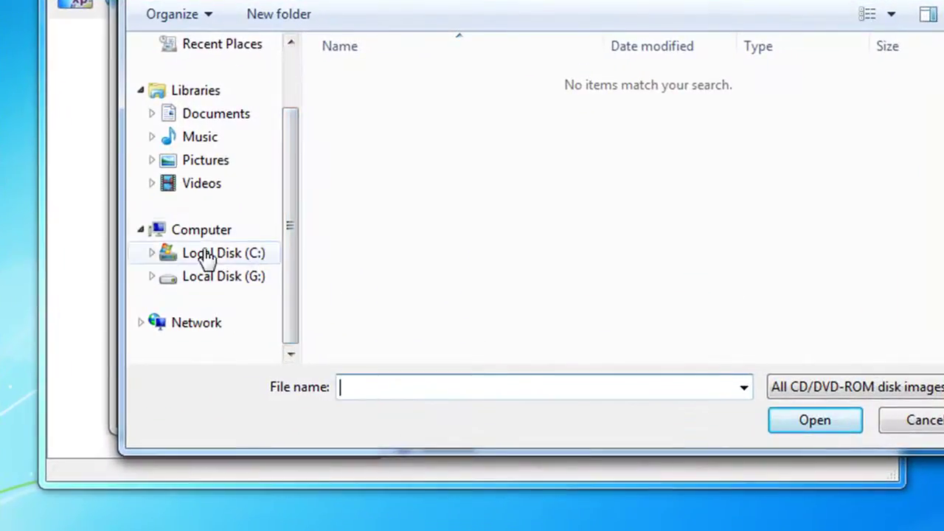
pyautogui.moveTo(295, 217); pyautogui.dragTo(284, 151)
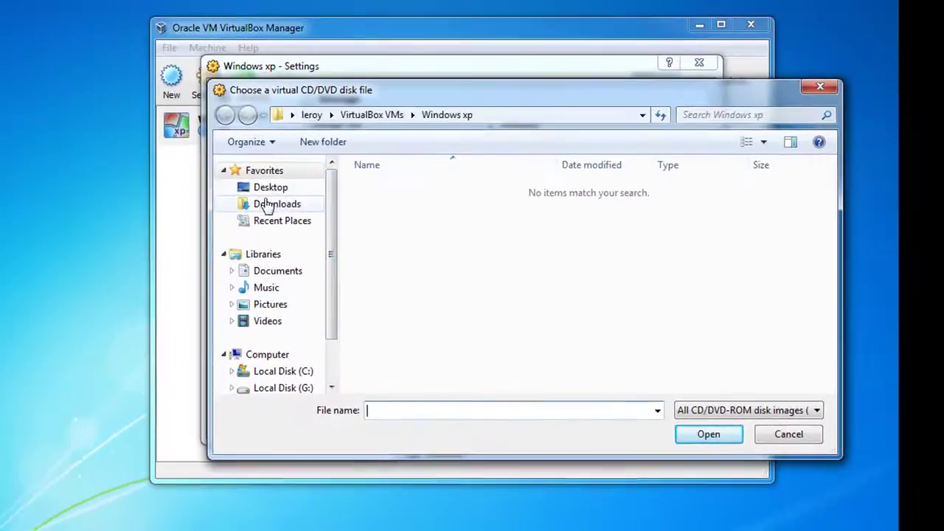
pyautogui.click(251, 193)
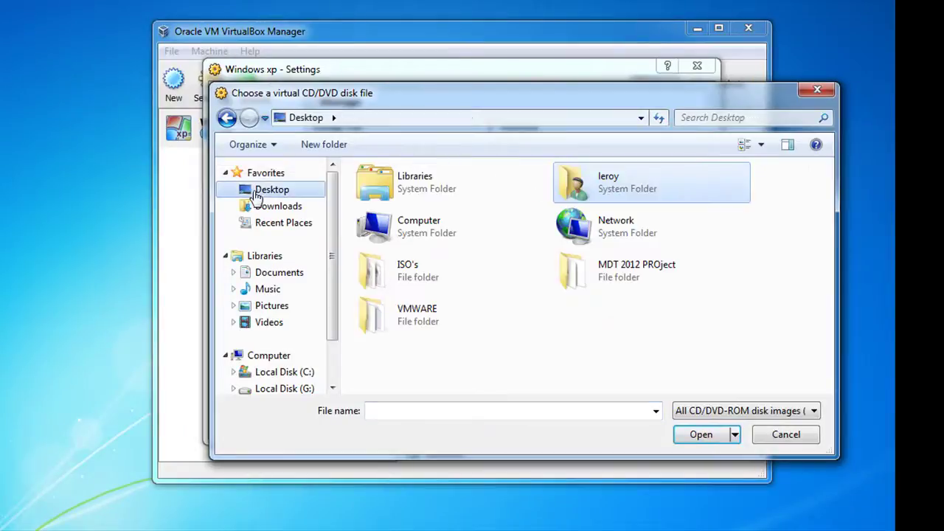
pyautogui.click(403, 273)
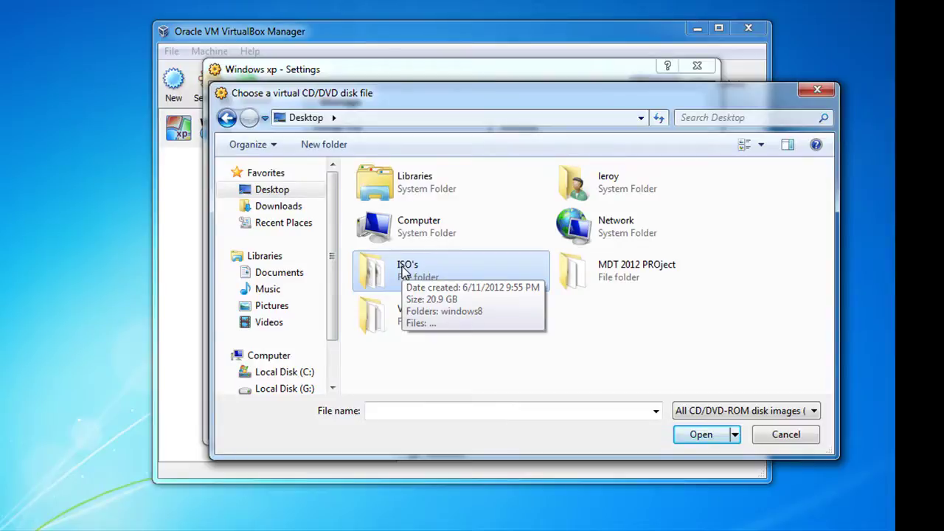
pyautogui.doubleClick(402, 271)
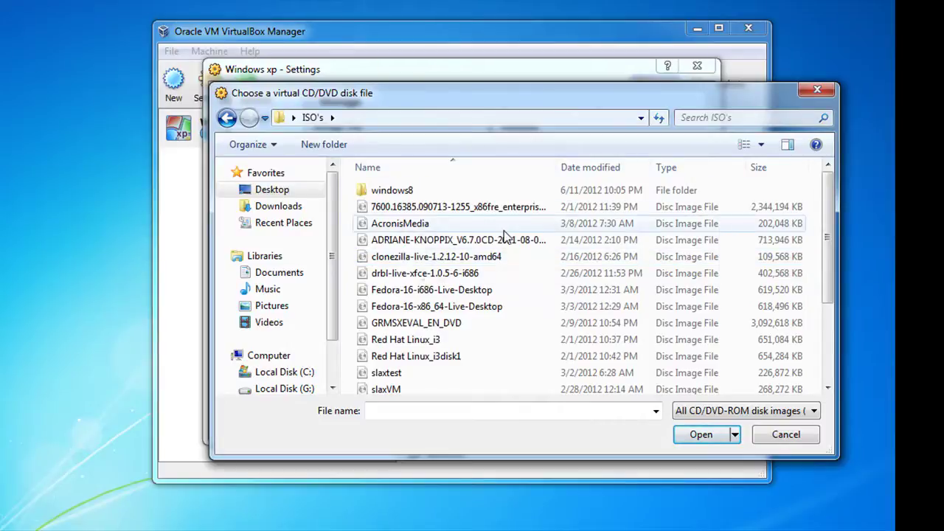
pyautogui.scroll(-2, 501, 236)
pyautogui.scroll(-1, 500, 243)
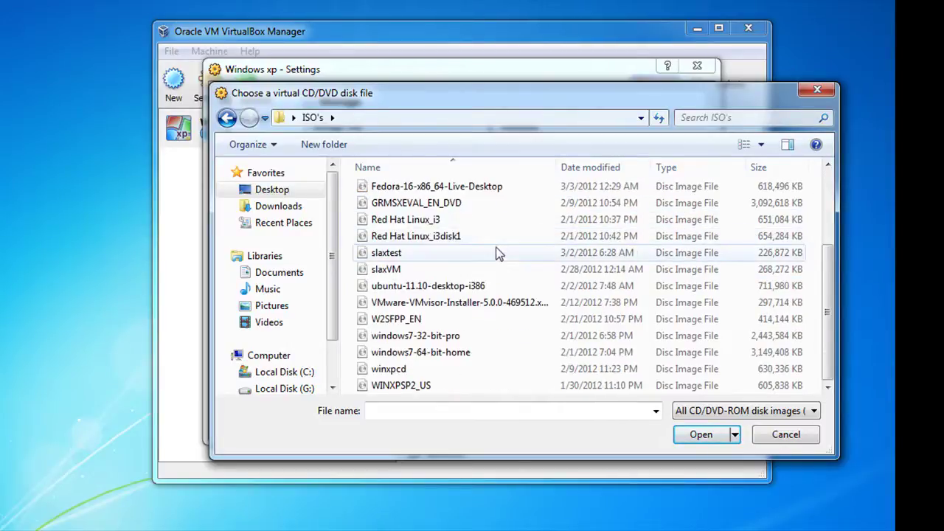
pyautogui.click(417, 385)
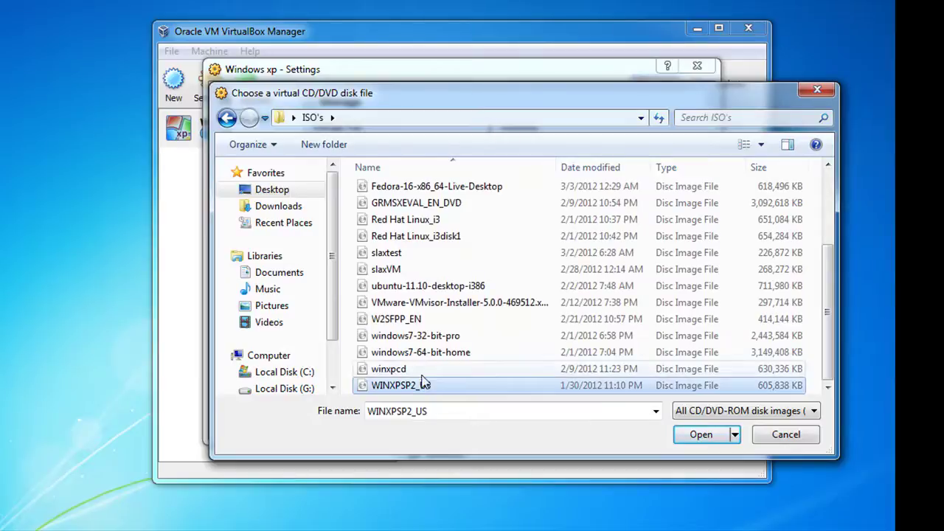
pyautogui.click(676, 435)
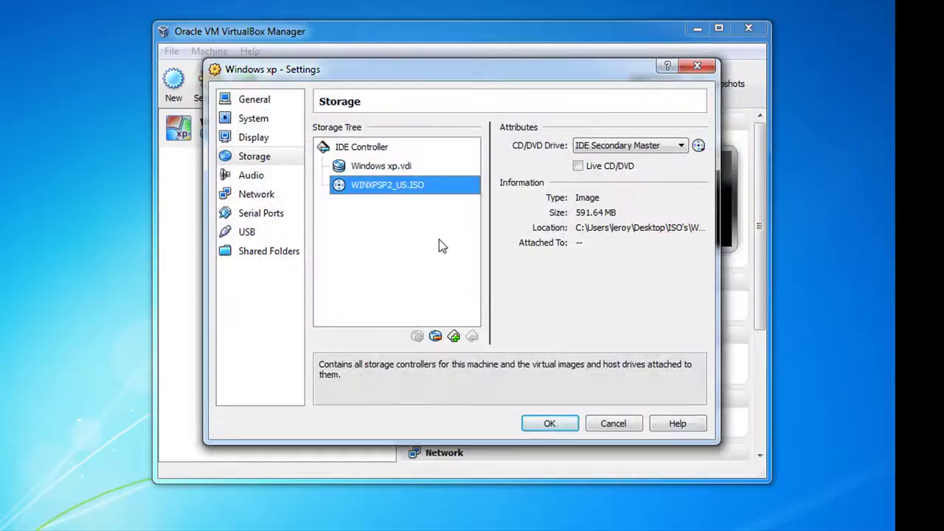
# - Save the storage settings, then start the Windows xp virtual machine and dismiss the keyboard capture notice
pyautogui.click(547, 424)
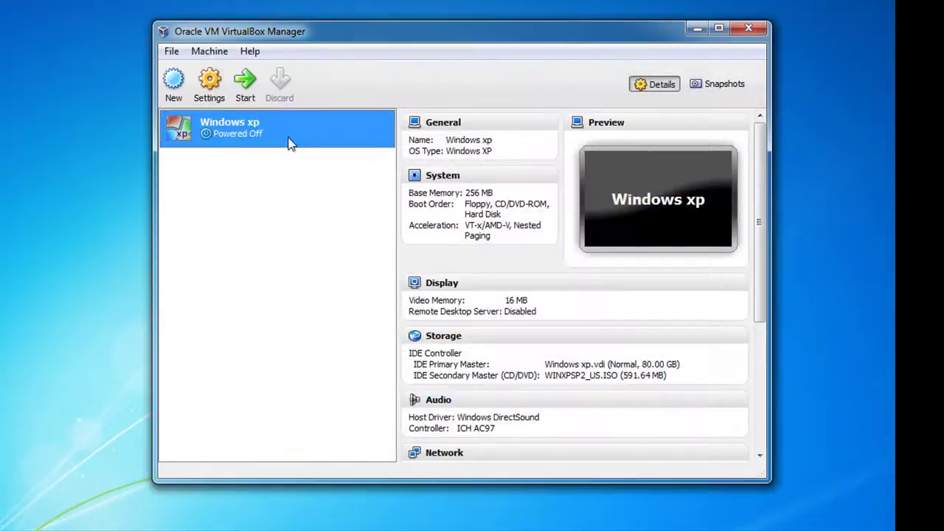
pyautogui.doubleClick(267, 133)
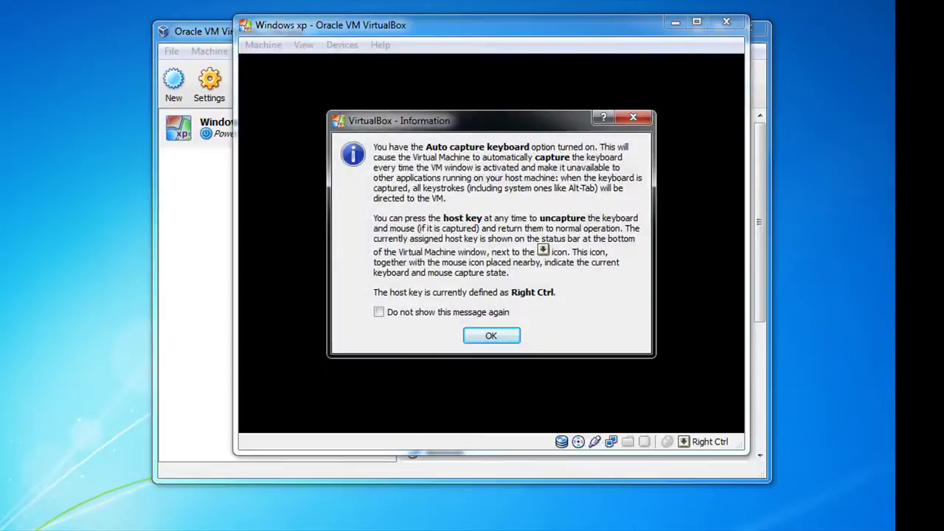
pyautogui.click(489, 335)
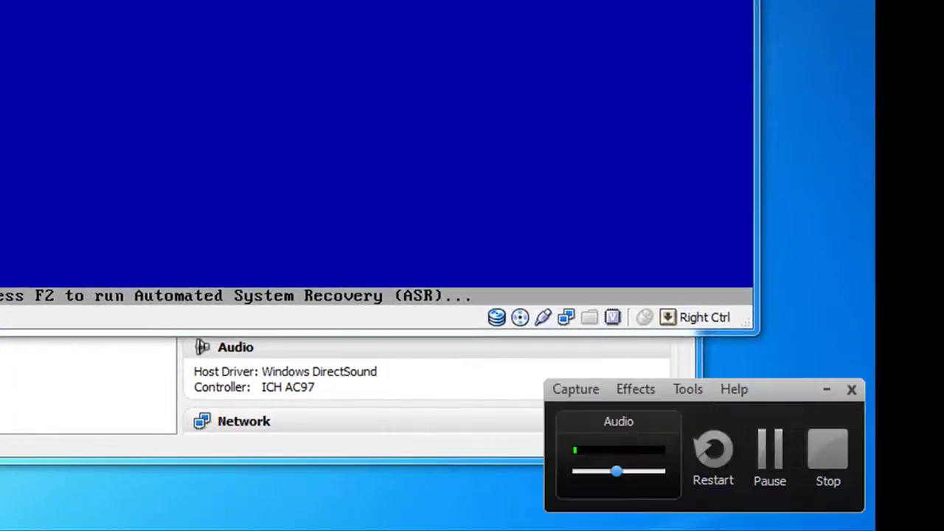
pyautogui.click(733, 389)
pyautogui.click(791, 394)
pyautogui.moveTo(779, 393); pyautogui.dragTo(943, 370)
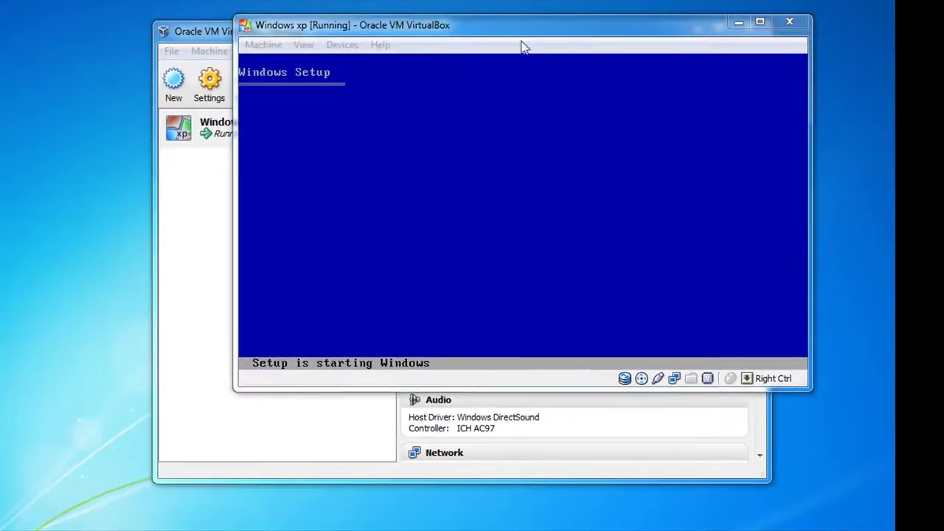
# - Give the virtual machine input focus, choose to set up Windows XP now, and agree to the licensing agreement
pyautogui.moveTo(521, 42); pyautogui.dragTo(433, 57)
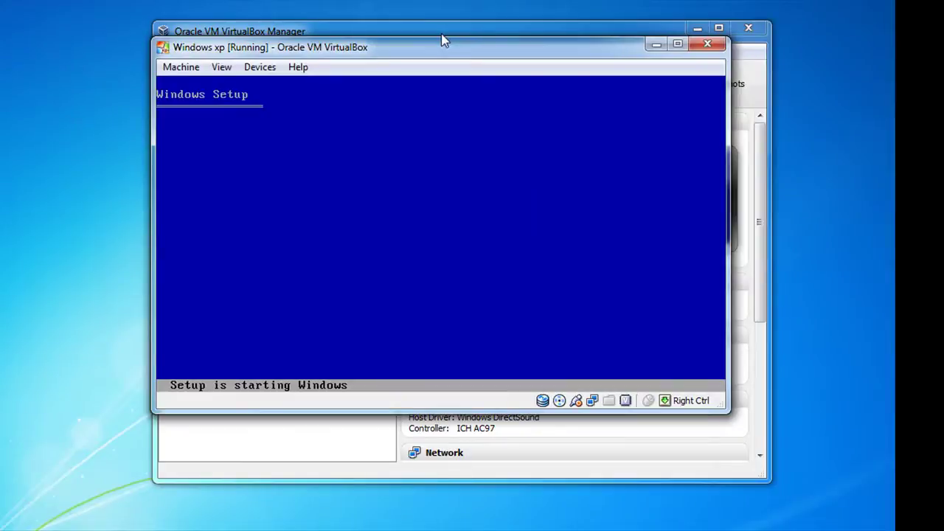
pyautogui.click(359, 302)
pyautogui.click(451, 326)
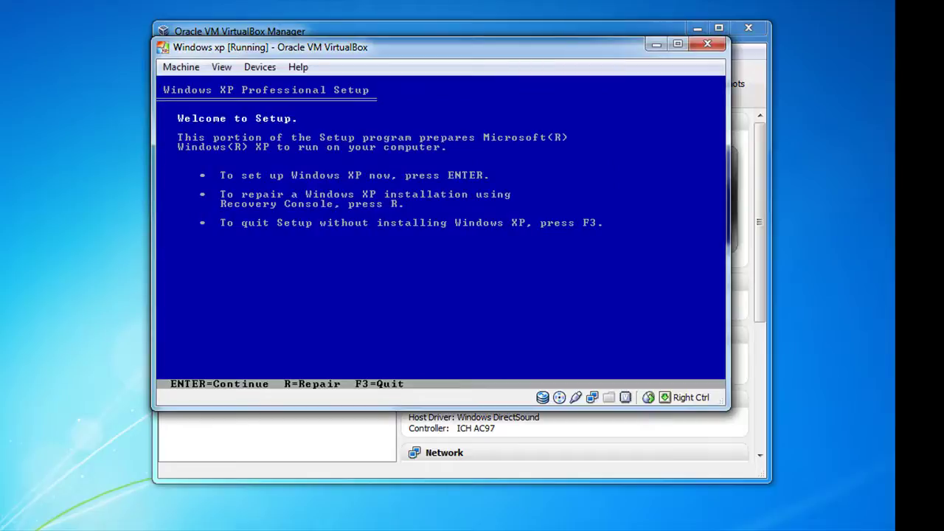
pyautogui.press('Return')
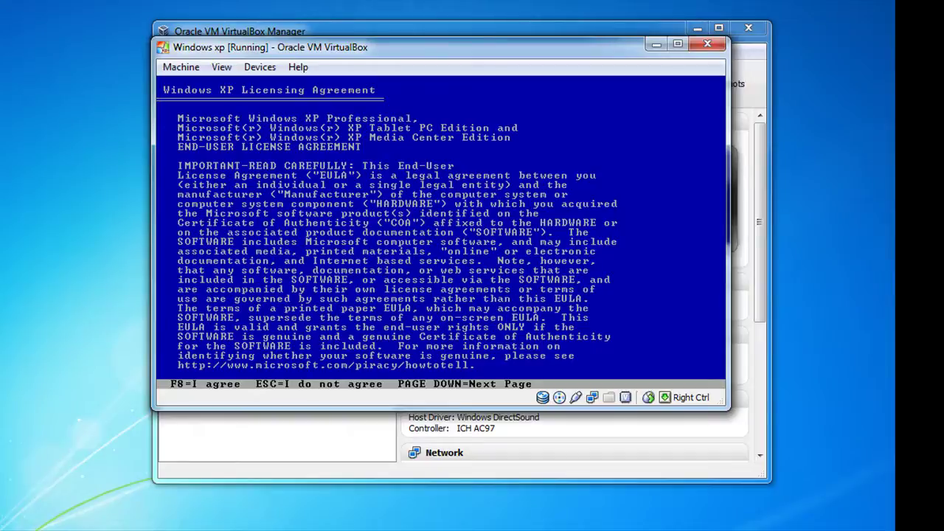
pyautogui.press('F8')
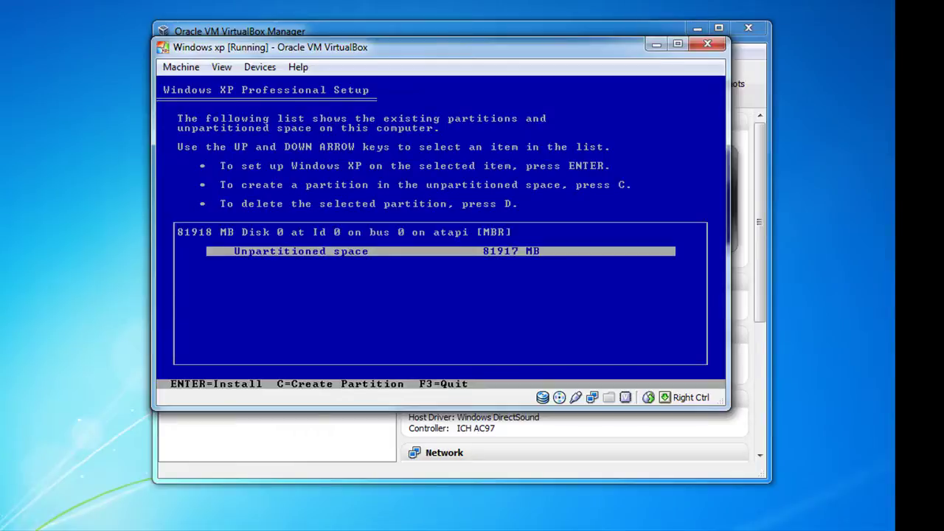
# - Install Windows XP on the unpartitioned space, formatting the new partition with the NTFS file system (Quick)
pyautogui.press('Return')
pyautogui.press('Up')
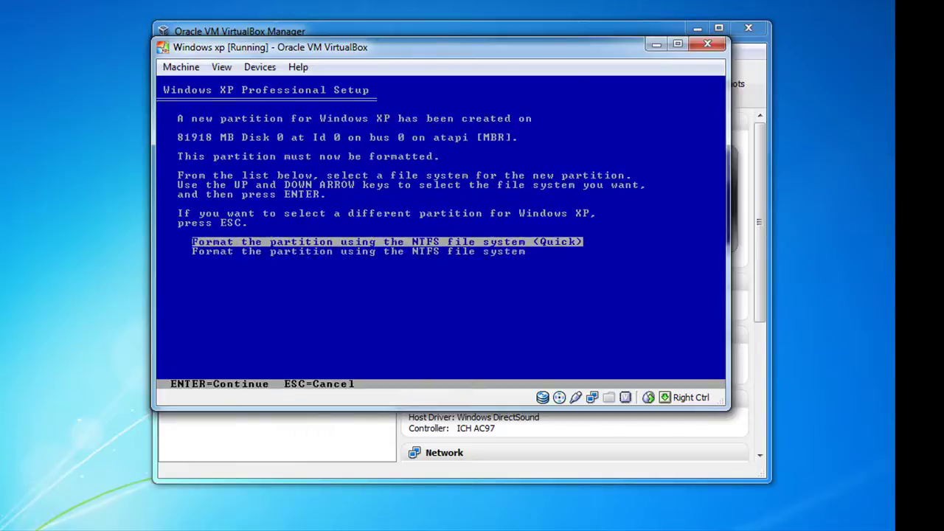
pyautogui.press('Return')
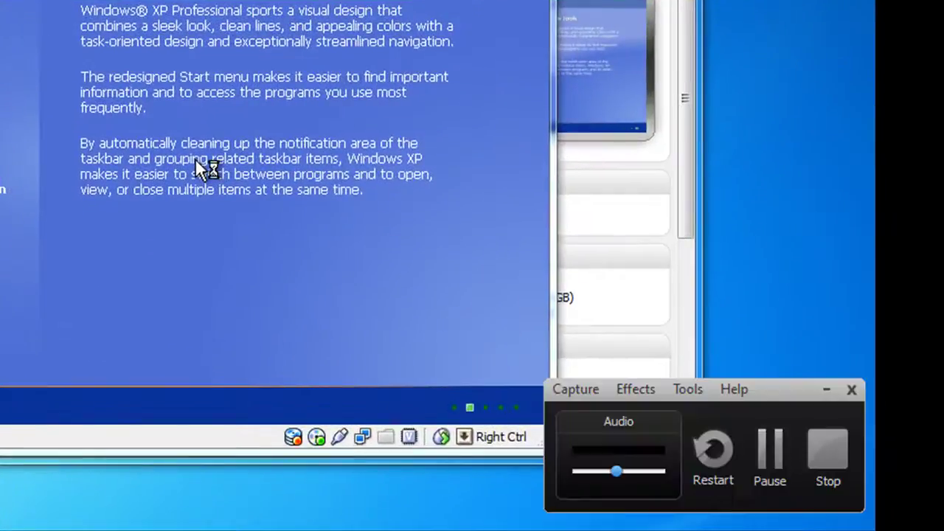
# - Accept the default regional and language options and personalize the software with the name "test", leaving the organization blank
pyautogui.moveTo(762, 404); pyautogui.dragTo(858, 374)
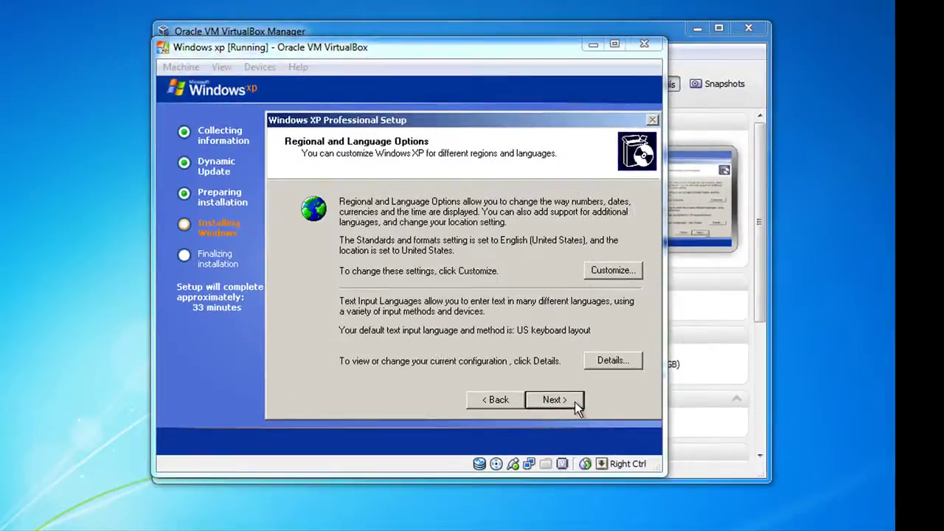
pyautogui.click(575, 402)
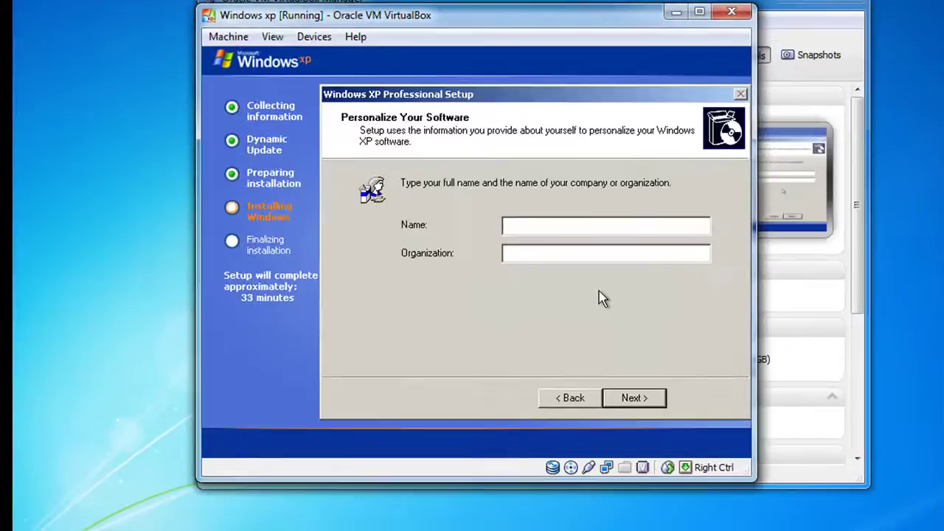
pyautogui.write('test')
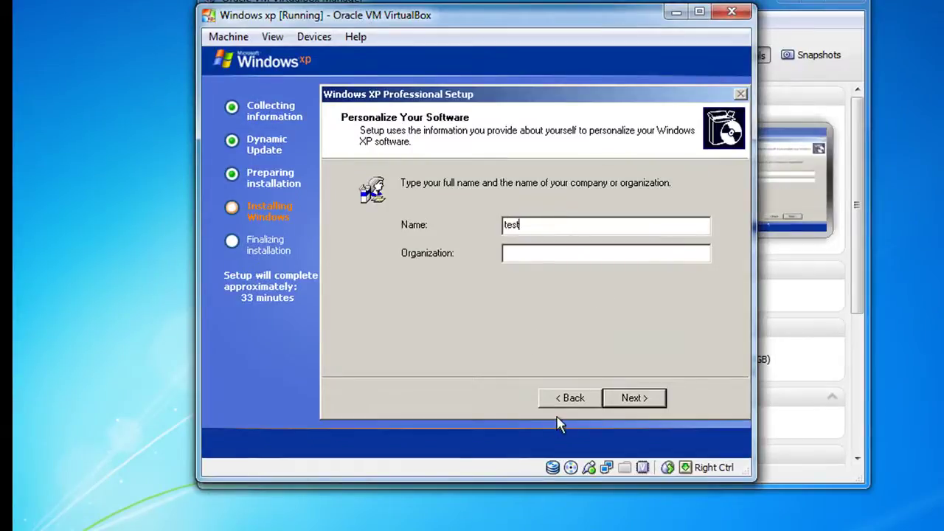
pyautogui.click(615, 400)
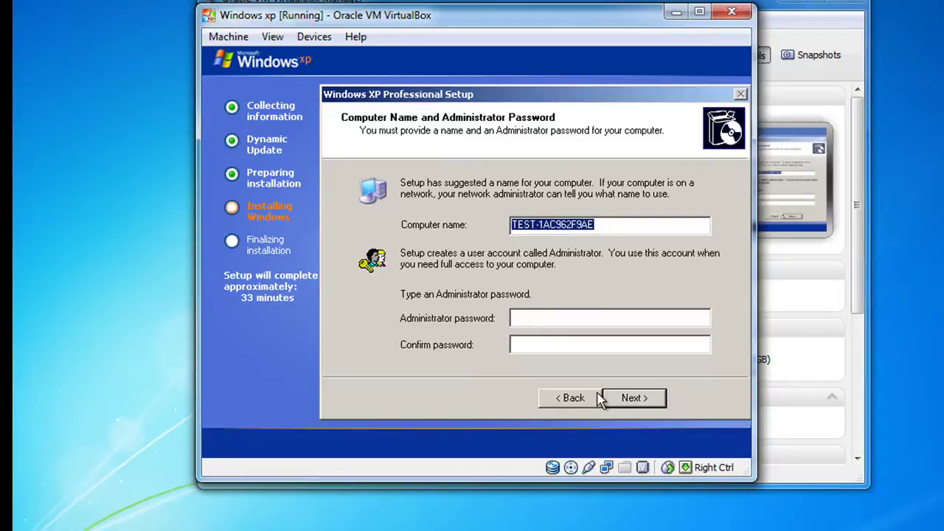
# - Set the computer name to "testlab", leave the Administrator password blank, and continue the setup
pyautogui.write('testlab')
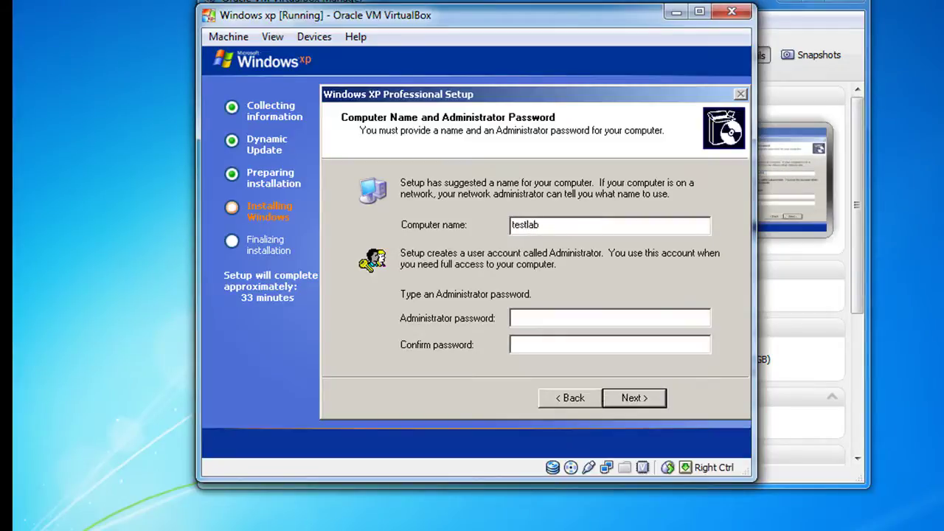
pyautogui.click(634, 398)
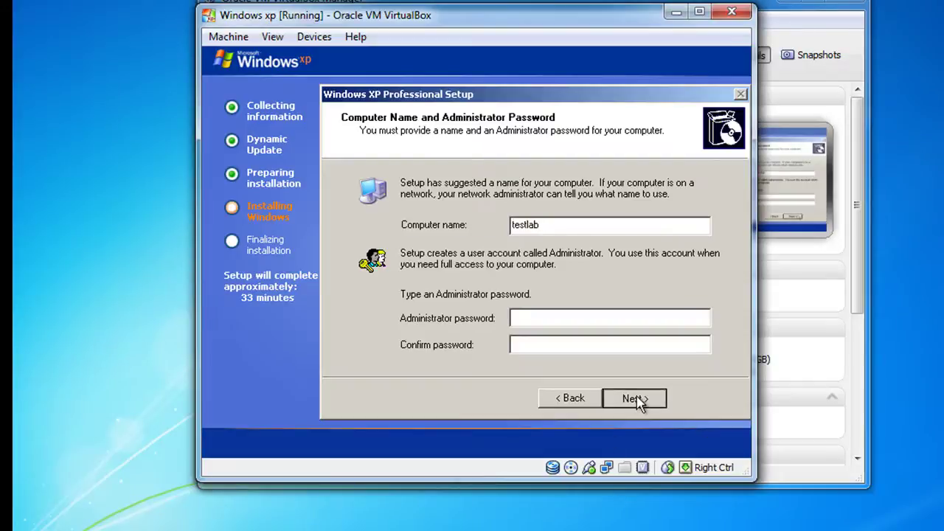
pyautogui.click(633, 400)
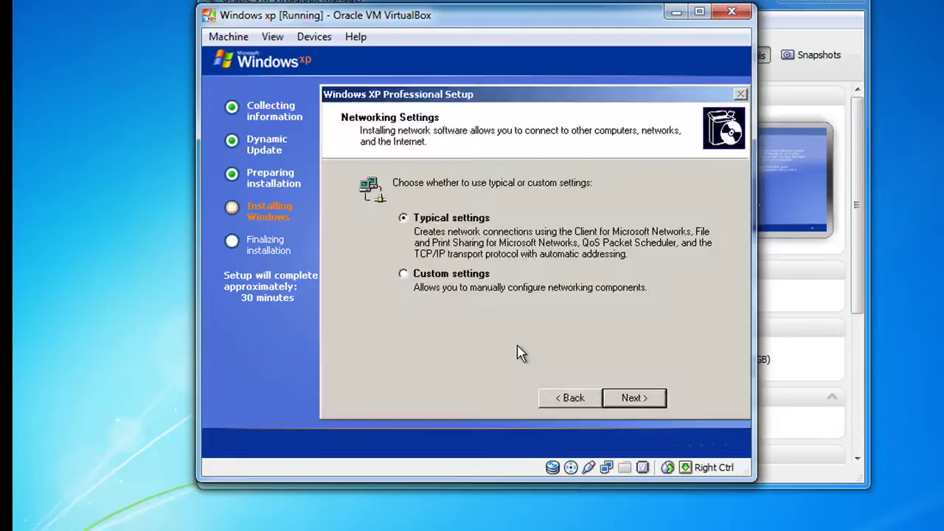
# - Use Typical settings for the networking configuration and let the Windows XP installation proceed
pyautogui.click(632, 397)
pyautogui.click(633, 397)
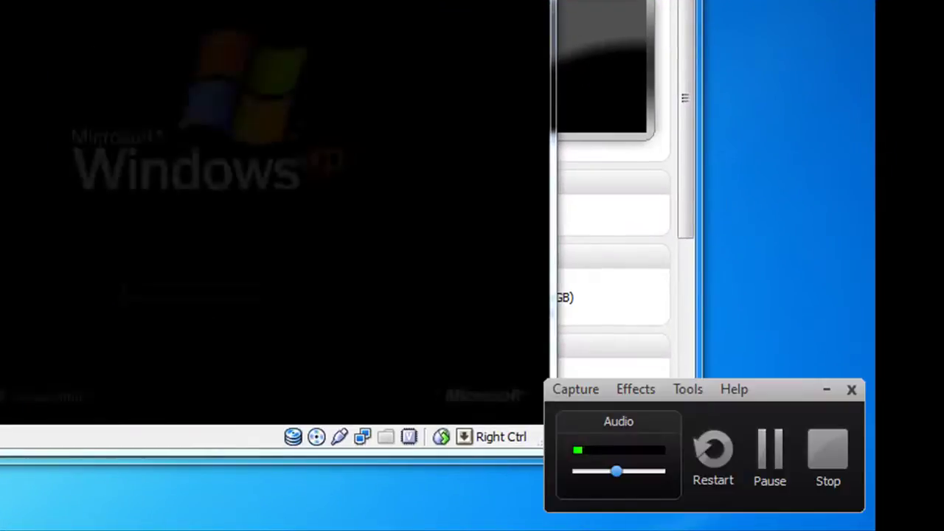
pyautogui.moveTo(762, 388); pyautogui.dragTo(943, 327)
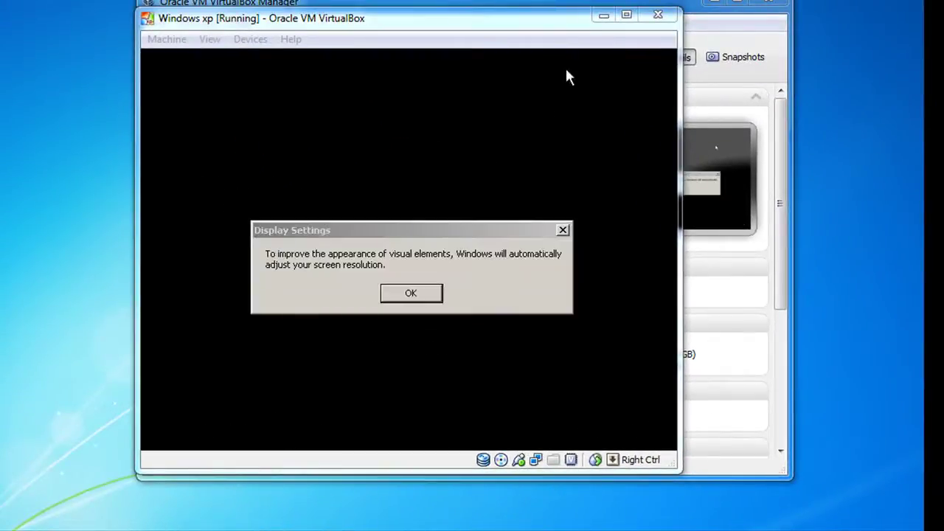
# - Accept the automatic screen resolution adjustment and choose "Not right now" for Automatic Updates
pyautogui.click(414, 294)
pyautogui.click(353, 168)
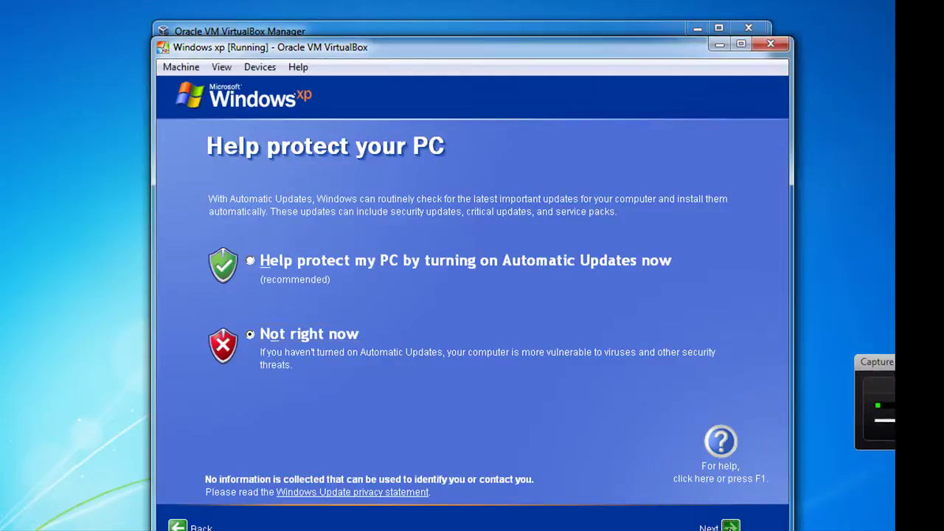
pyautogui.click(730, 526)
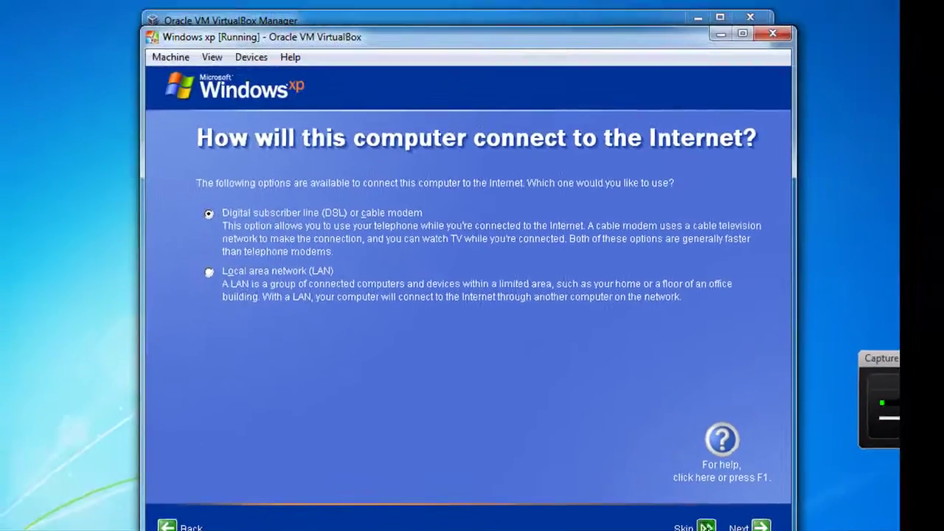
# - Proceed past the Internet connection page, enter "test" as the first user's name, and finish the Windows XP setup
pyautogui.click(771, 526)
pyautogui.click(276, 251)
pyautogui.click(760, 525)
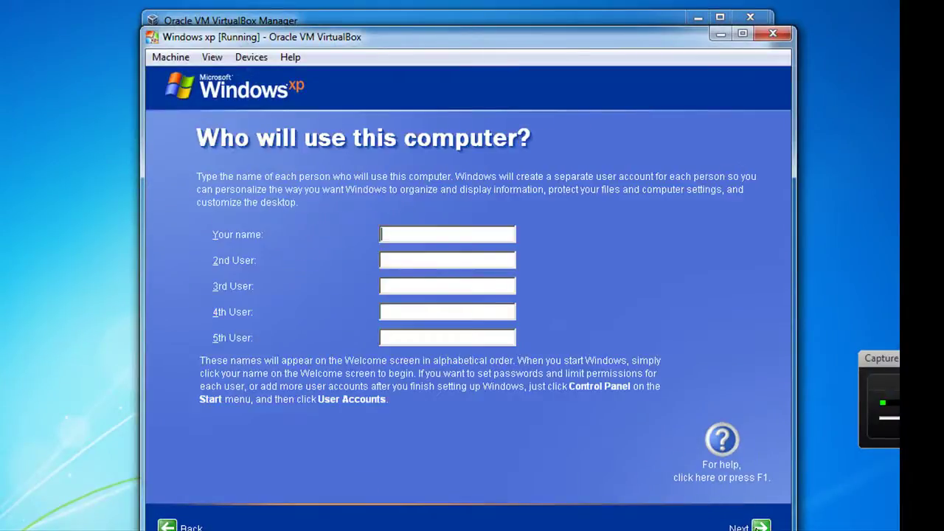
pyautogui.write('test')
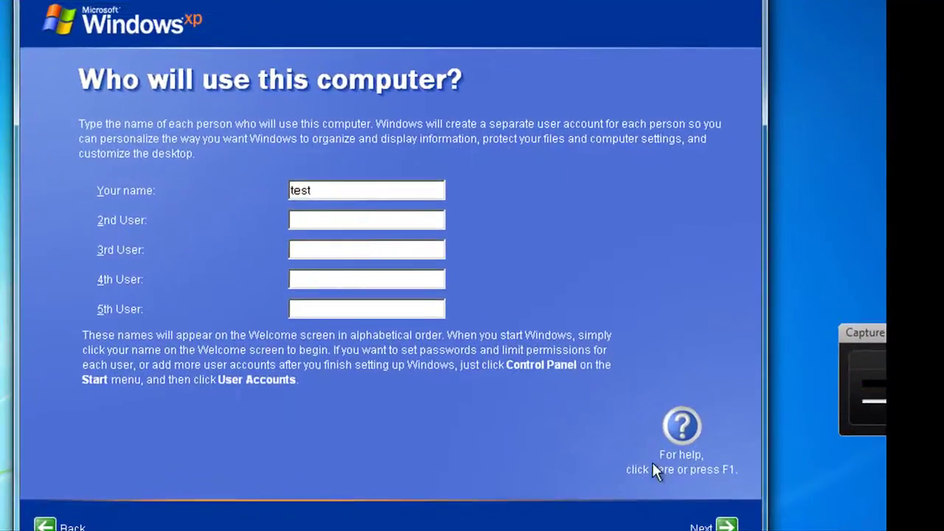
pyautogui.click(725, 525)
pyautogui.click(727, 525)
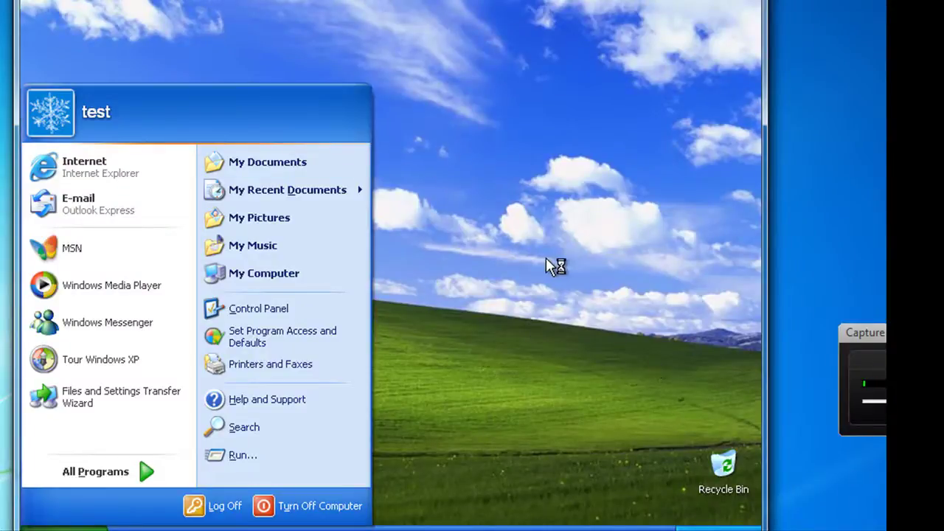
# - In the guest's Display Properties, set the screen resolution to 1024 by 768 pixels and keep the new settings
pyautogui.click(546, 259)
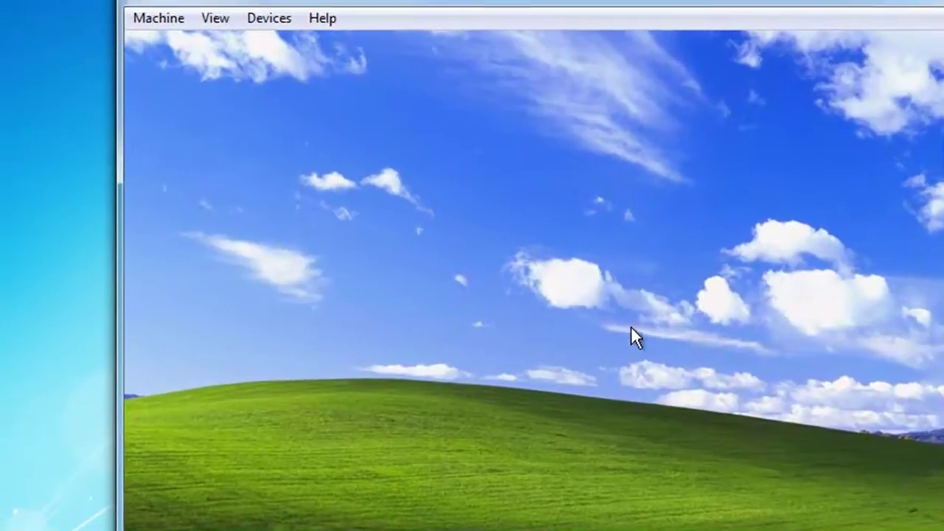
pyautogui.rightClick(447, 248)
pyautogui.click(741, 463)
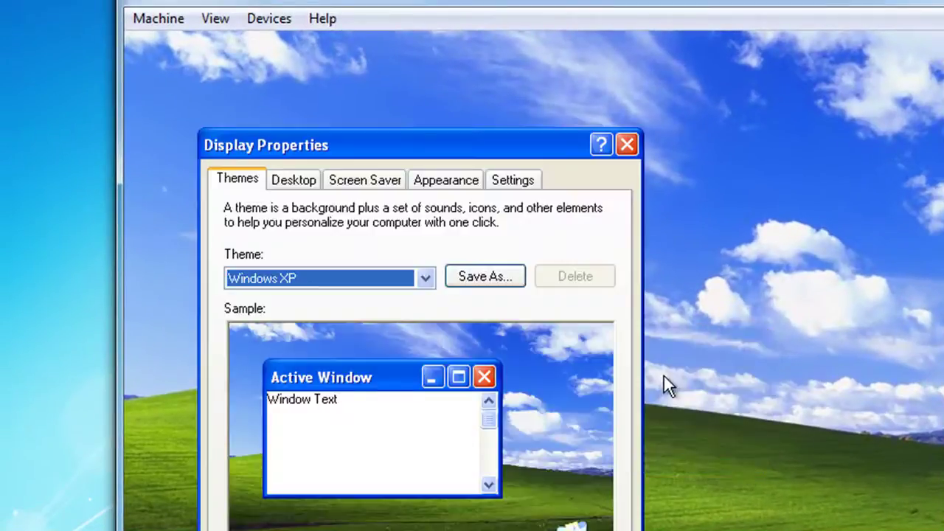
pyautogui.click(494, 183)
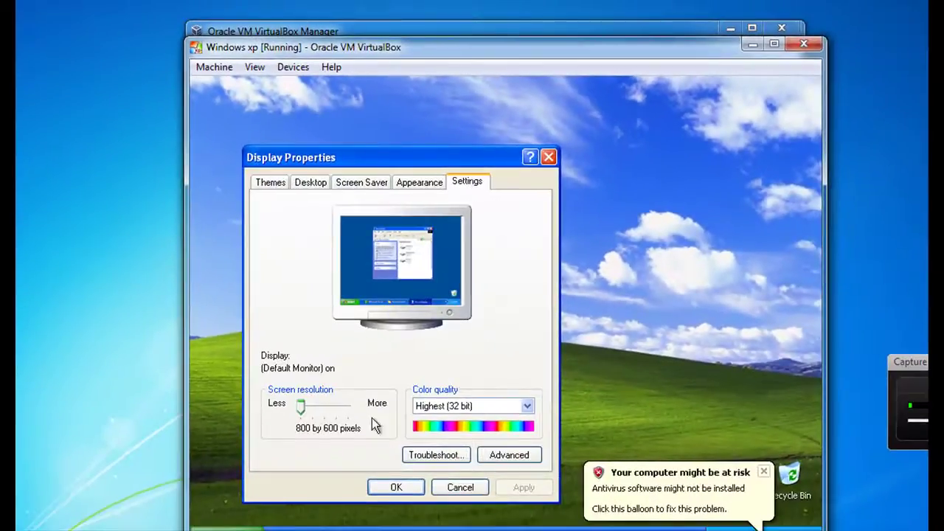
pyautogui.moveTo(305, 406); pyautogui.dragTo(313, 406)
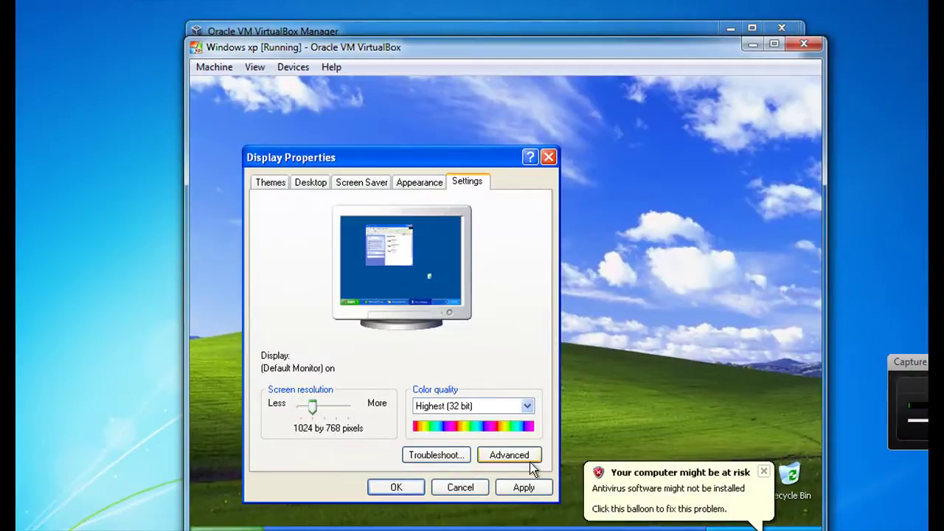
pyautogui.click(525, 488)
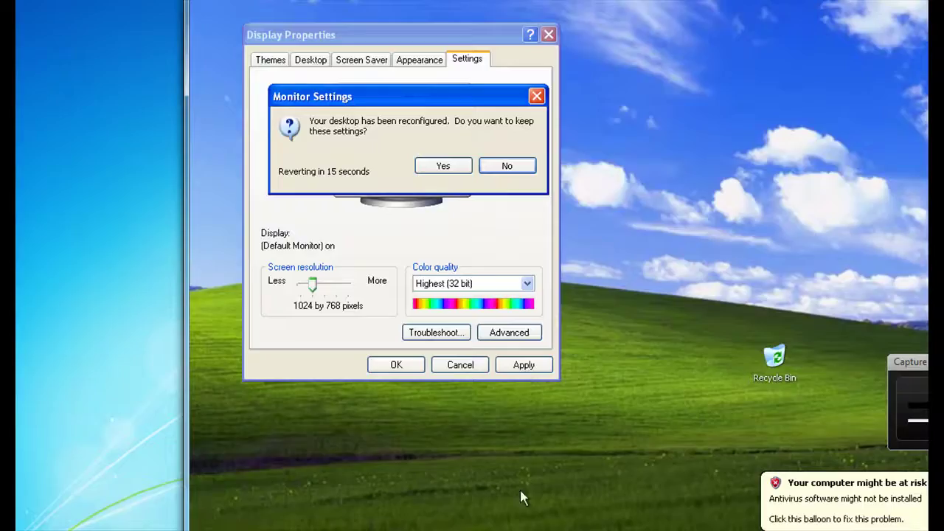
pyautogui.click(449, 167)
pyautogui.click(396, 366)
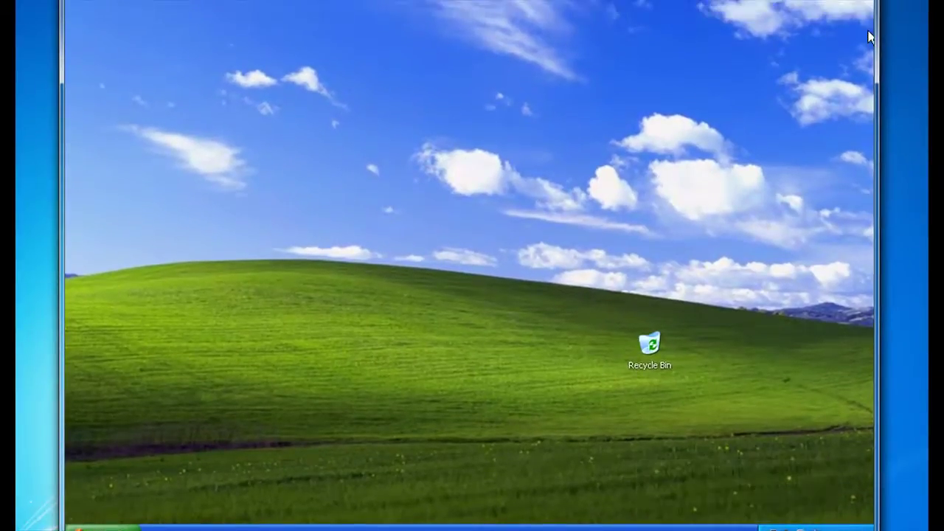
# - Set the guest desktop's screen resolution to 800 by 600 pixels and keep the new settings
pyautogui.rightClick(771, 183)
pyautogui.click(818, 279)
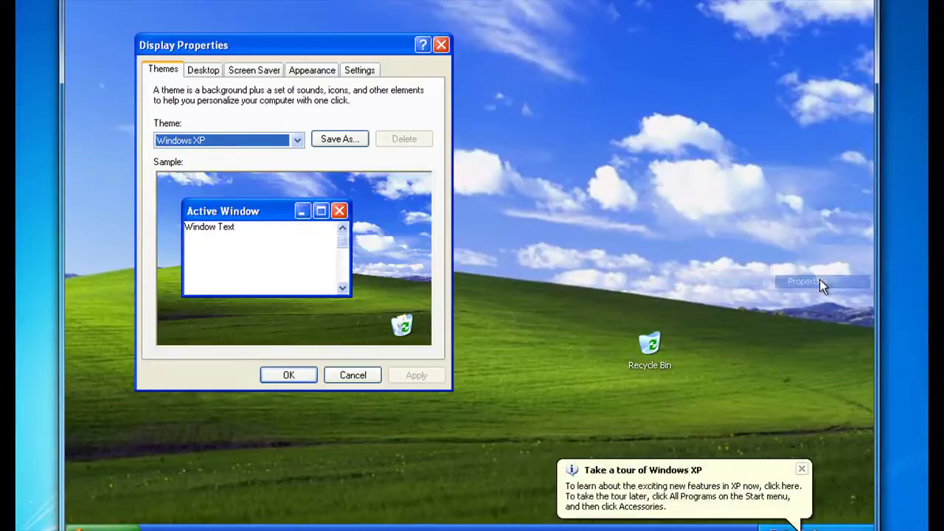
pyautogui.click(356, 69)
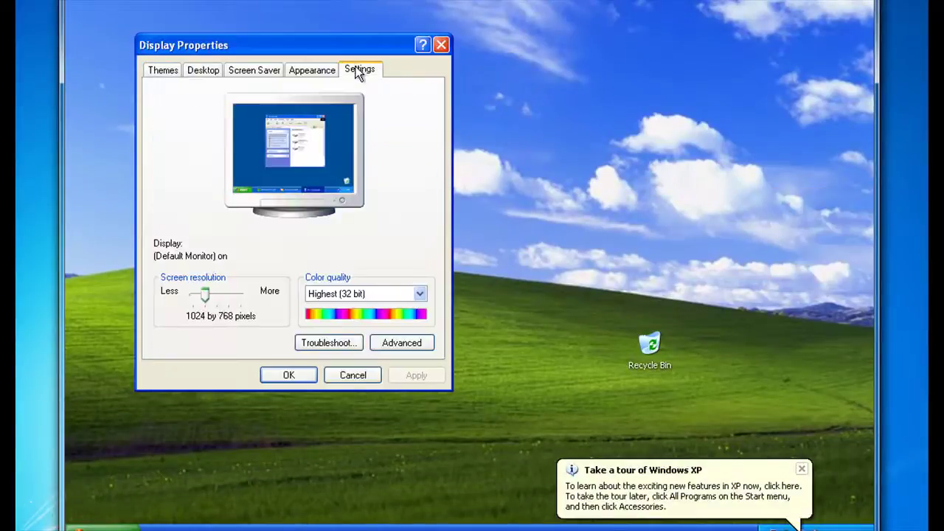
pyautogui.moveTo(205, 293); pyautogui.dragTo(190, 297)
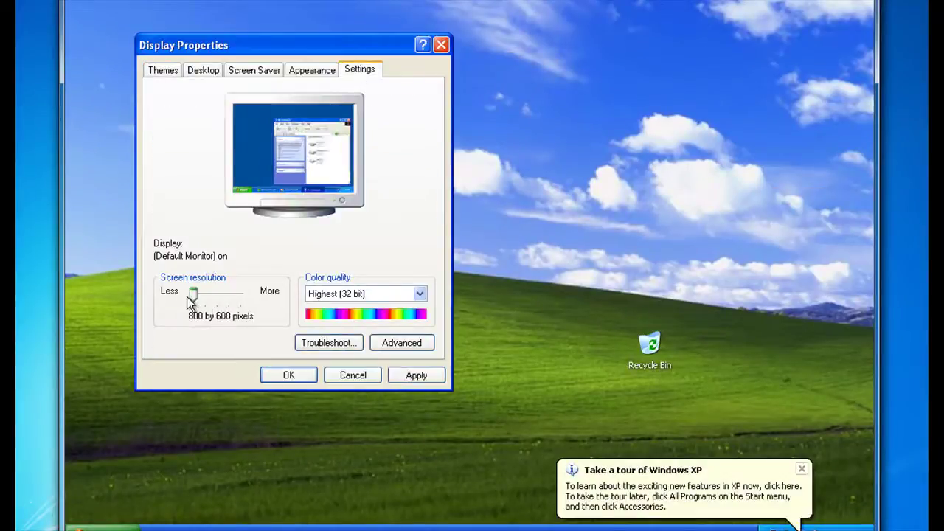
pyautogui.click(416, 375)
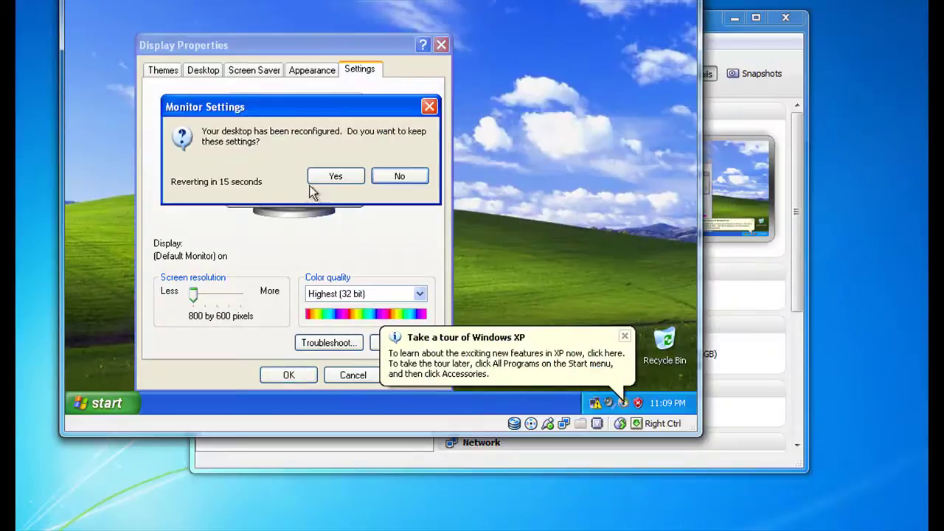
pyautogui.click(336, 177)
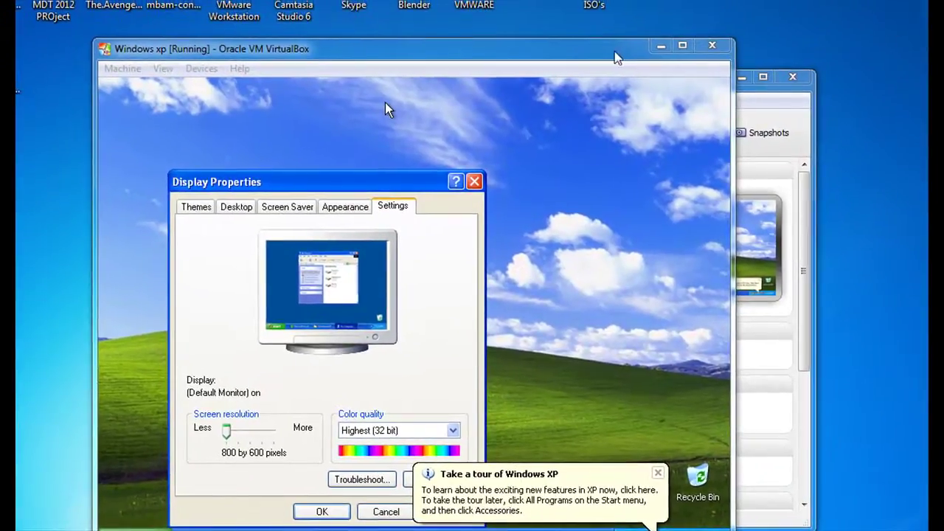
# - Close the guest's Display Properties and dismiss the Windows XP tour and Found New Hardware notifications
pyautogui.moveTo(614, 51); pyautogui.dragTo(666, 25)
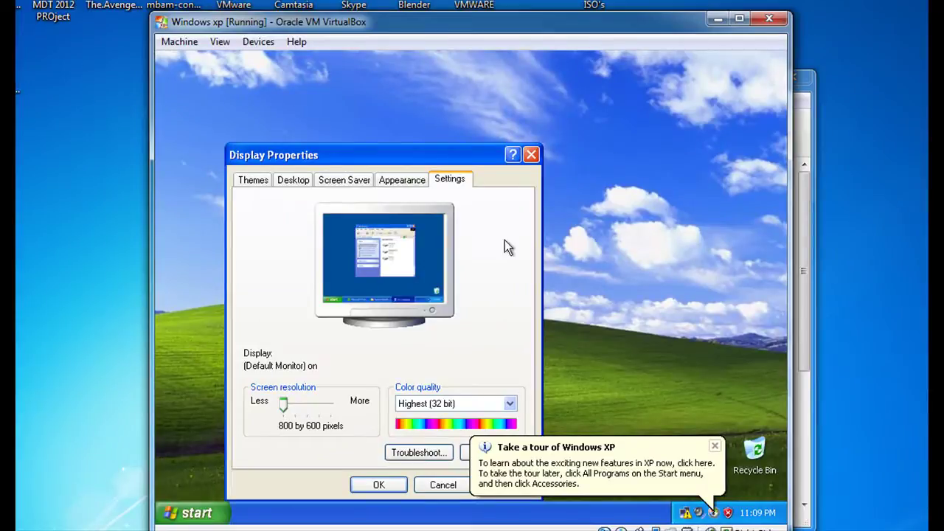
pyautogui.click(712, 447)
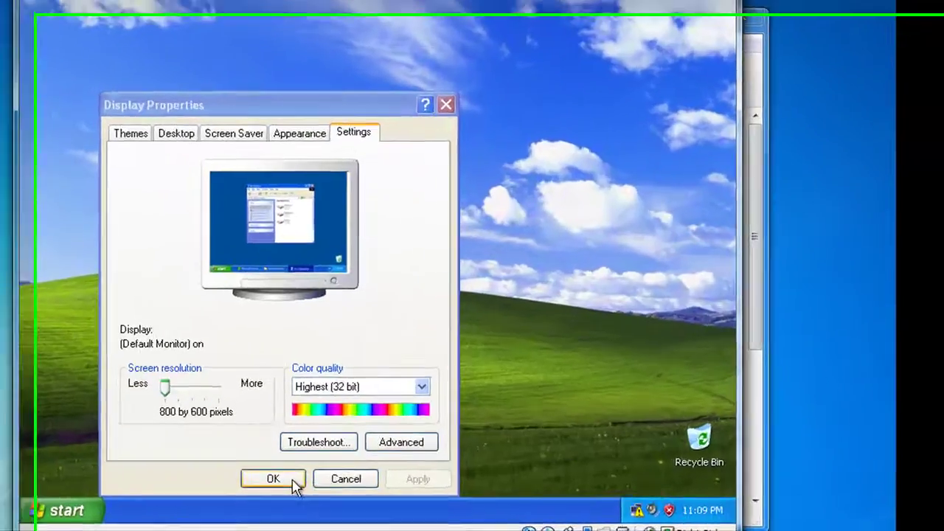
pyautogui.click(378, 484)
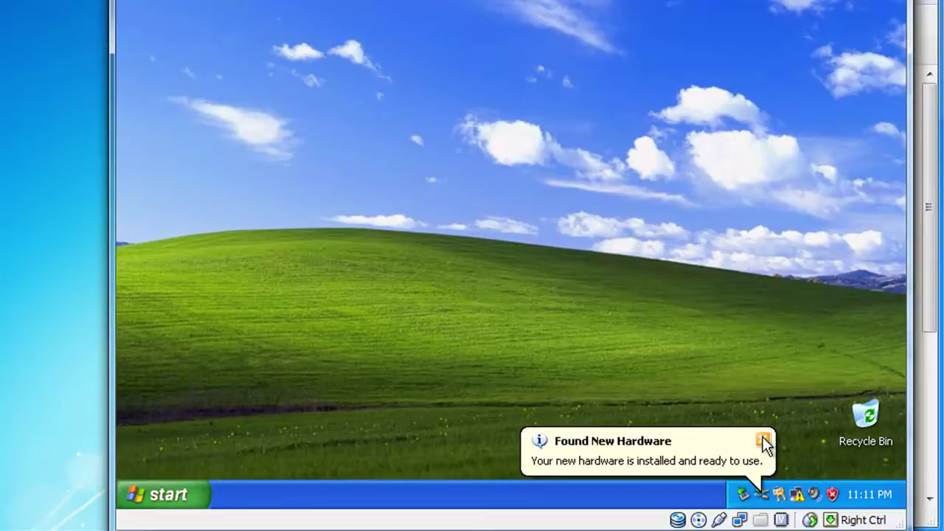
pyautogui.click(763, 441)
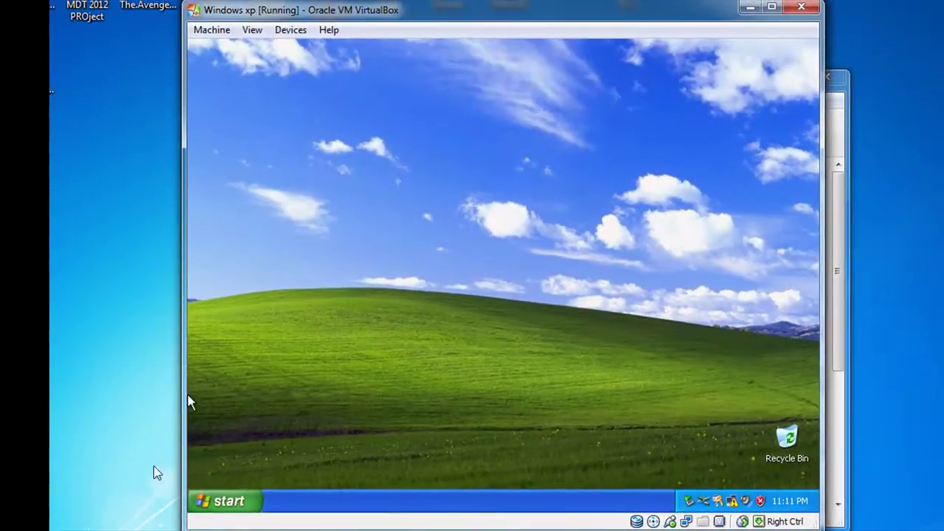
# - Open Removable Disk (E:) from the guest's My Computer and restore its window so the desktop is accessible
pyautogui.click(223, 500)
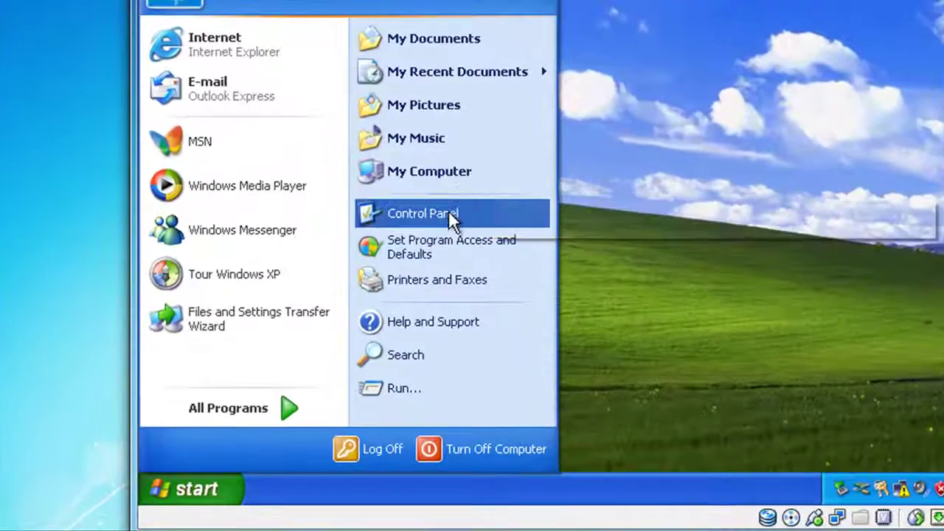
pyautogui.click(452, 201)
pyautogui.click(472, 146)
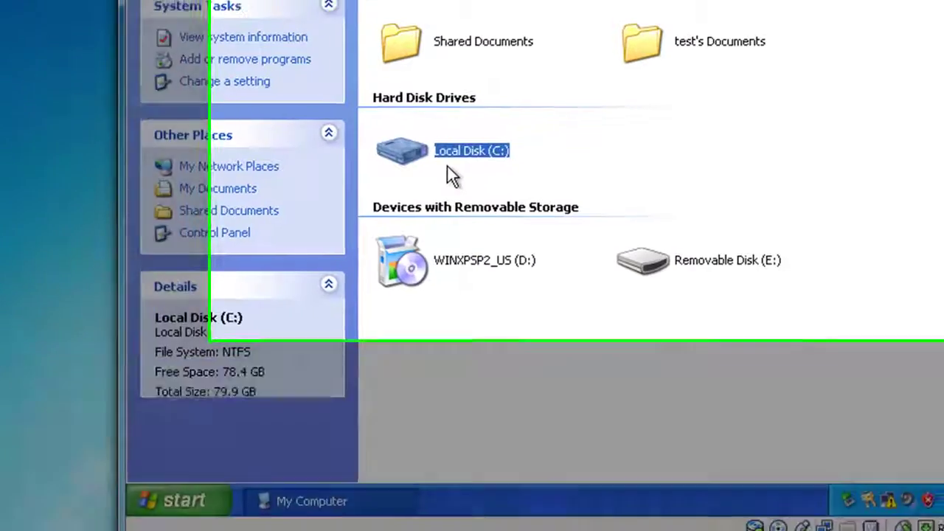
pyautogui.doubleClick(664, 248)
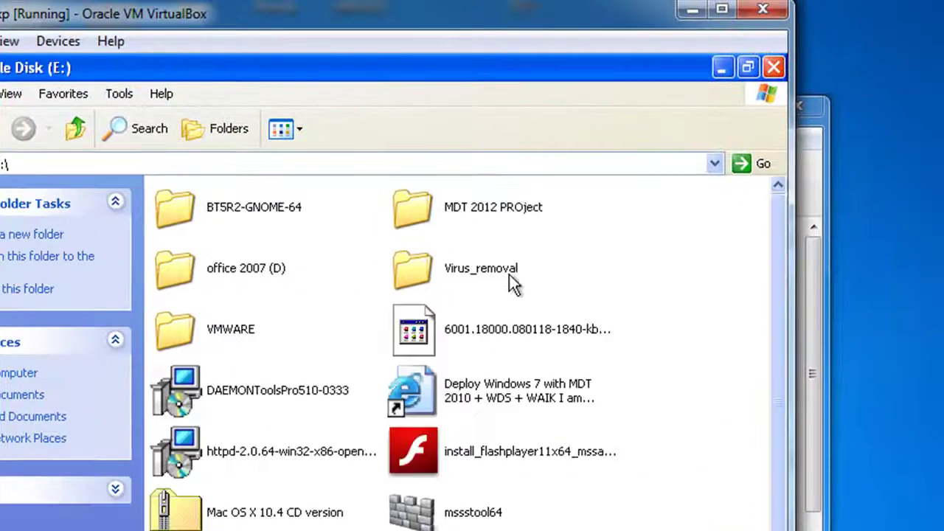
pyautogui.click(748, 68)
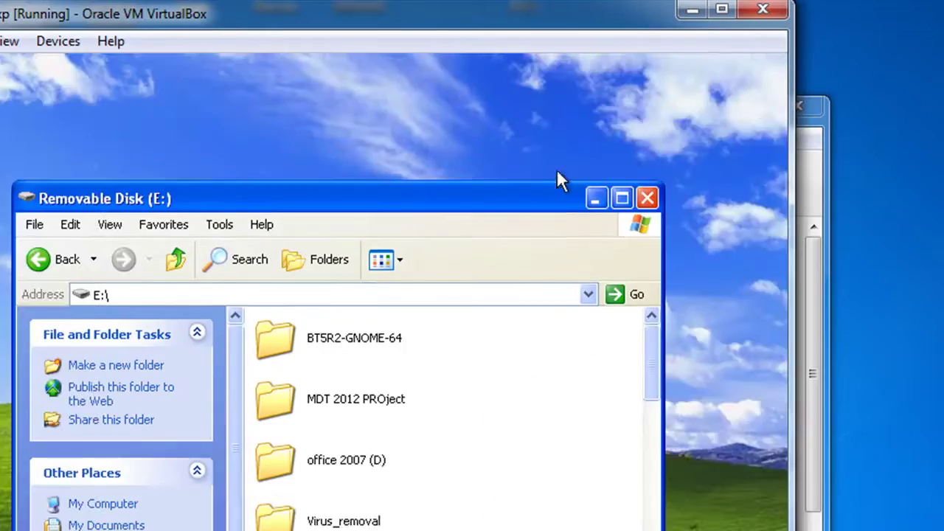
# - Move the MDT 2012 PROject folder from Removable Disk (E:) onto the guest desktop and close the drive window
pyautogui.click(292, 402)
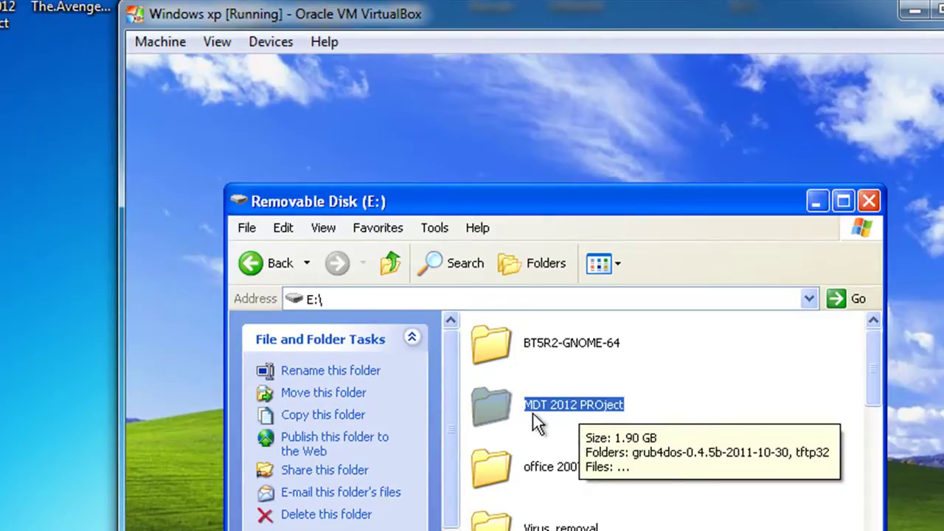
pyautogui.moveTo(504, 407); pyautogui.dragTo(514, 135)
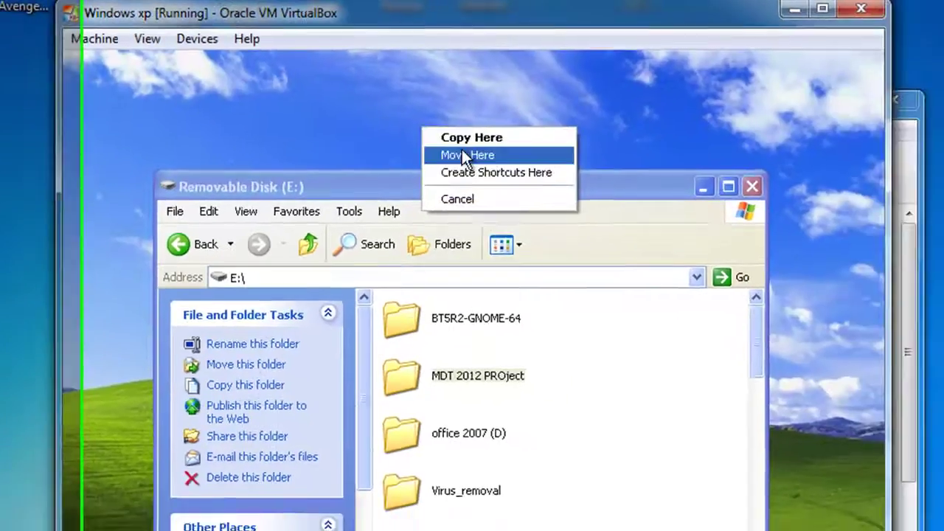
pyautogui.click(483, 155)
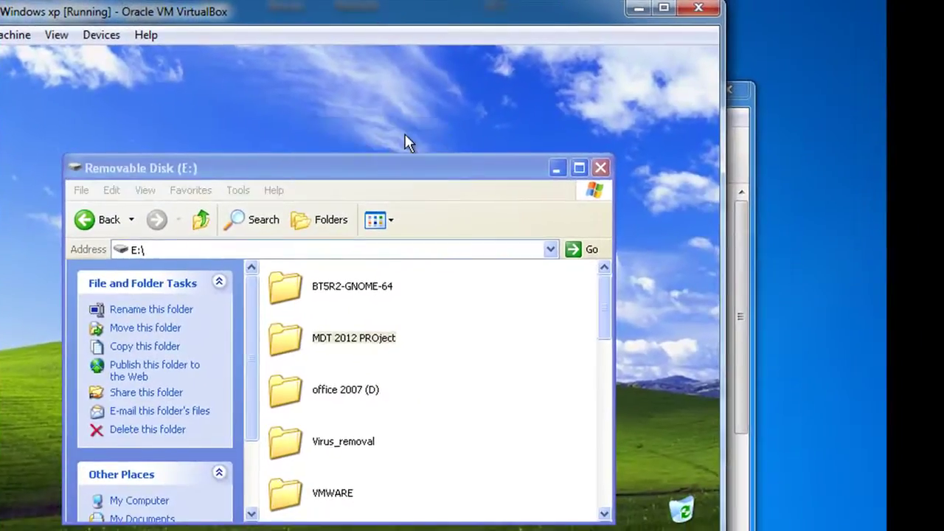
pyautogui.click(601, 168)
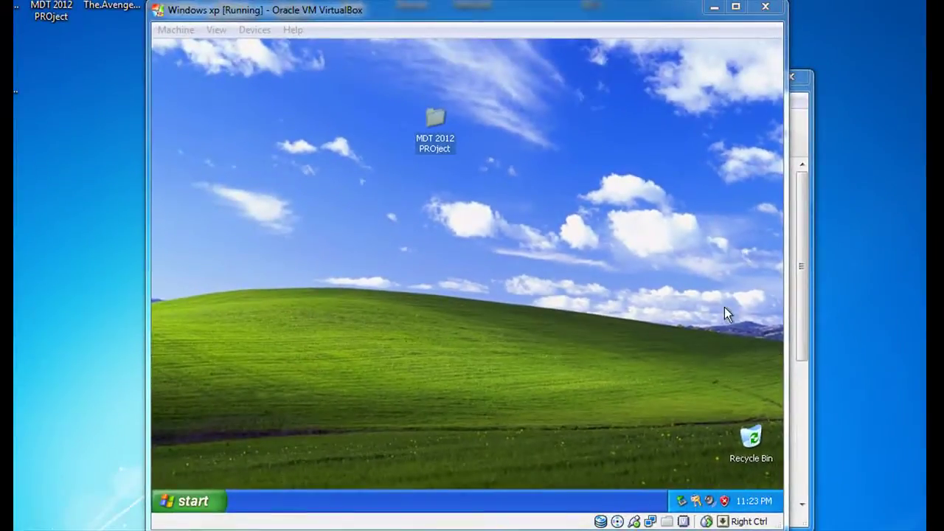
# - Open the MDT 2012 PROject folder on the guest desktop, look through its files, and restore the window to a smaller size
pyautogui.doubleClick(435, 120)
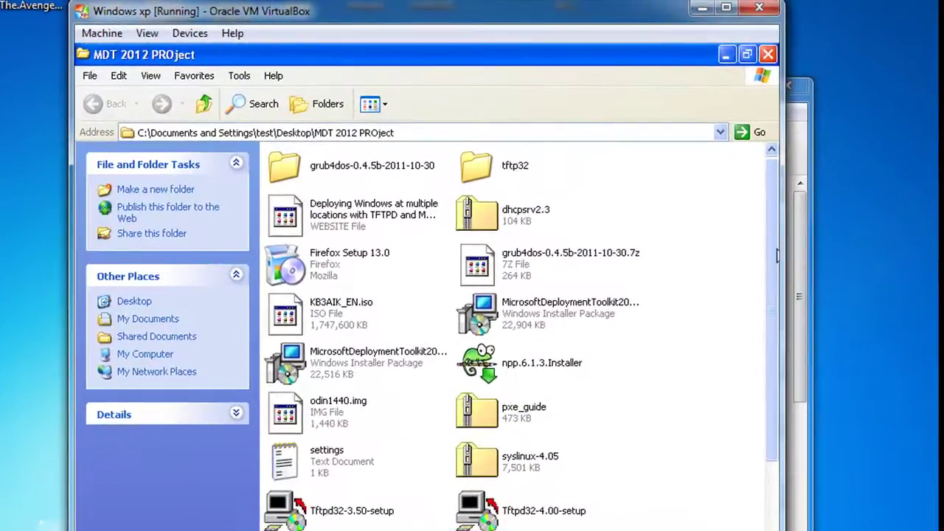
pyautogui.moveTo(771, 262); pyautogui.dragTo(776, 267)
pyautogui.scroll(-2, 776, 267)
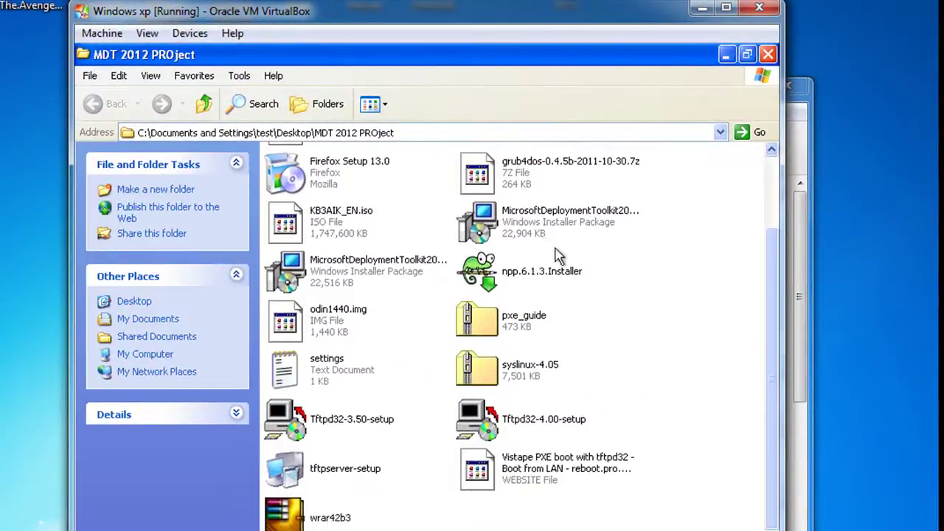
pyautogui.moveTo(561, 276)
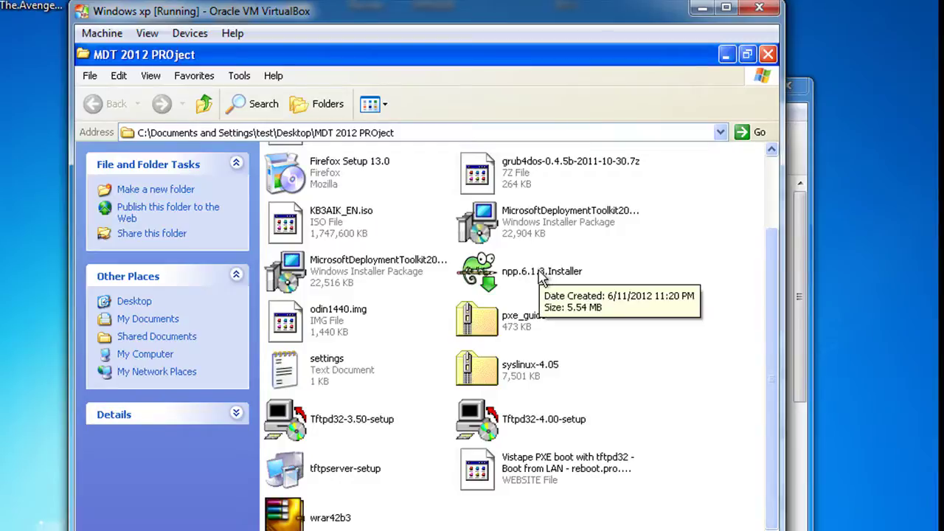
pyautogui.click(747, 56)
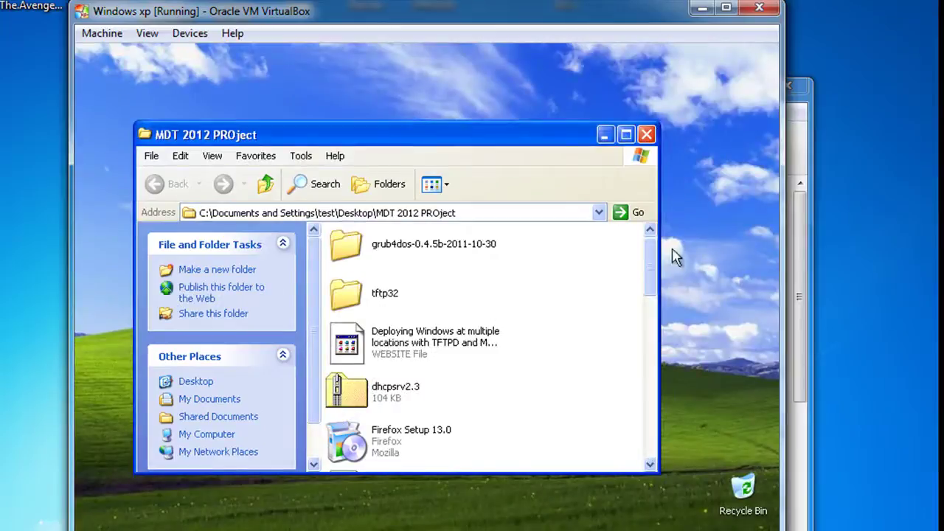
# - Copy npp.6.1.3.Installer from the MDT 2012 PROject folder onto the guest desktop
pyautogui.moveTo(651, 262); pyautogui.dragTo(653, 324)
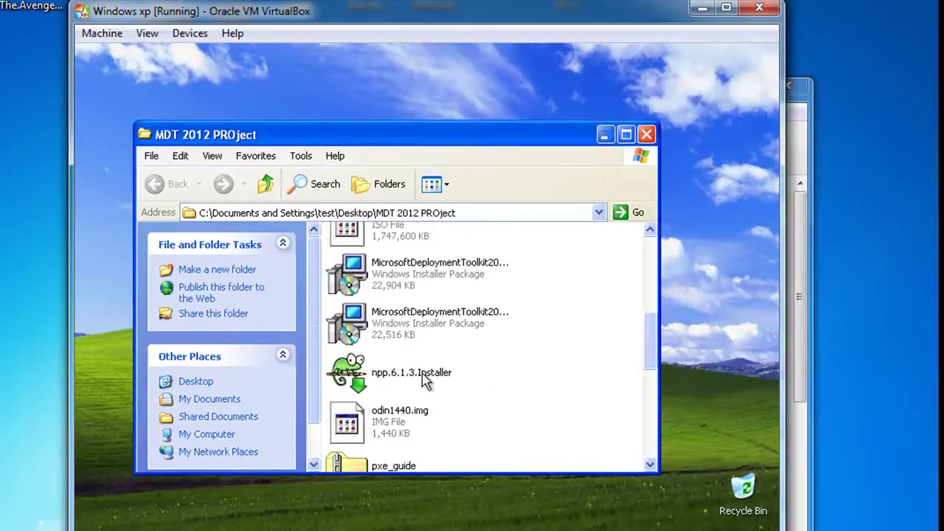
pyautogui.click(396, 376)
pyautogui.moveTo(397, 376); pyautogui.dragTo(351, 83)
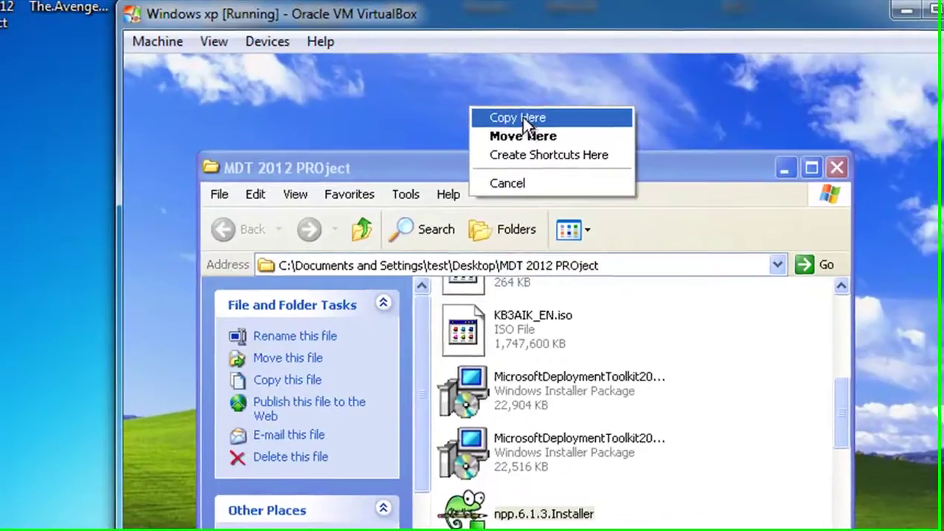
pyautogui.click(436, 102)
pyautogui.moveTo(524, 166); pyautogui.dragTo(603, 320)
pyautogui.click(438, 85)
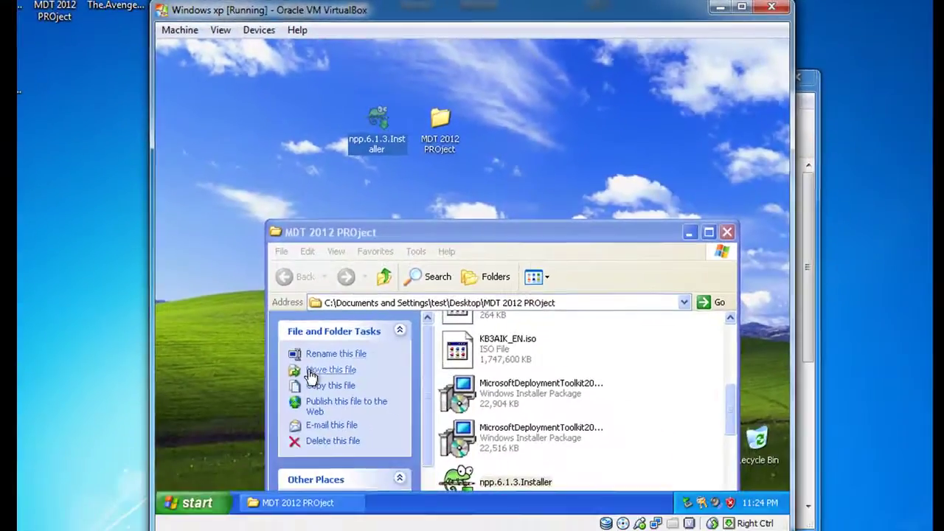
# - Launch Internet Explorer in the guest and go to google.com
pyautogui.click(198, 502)
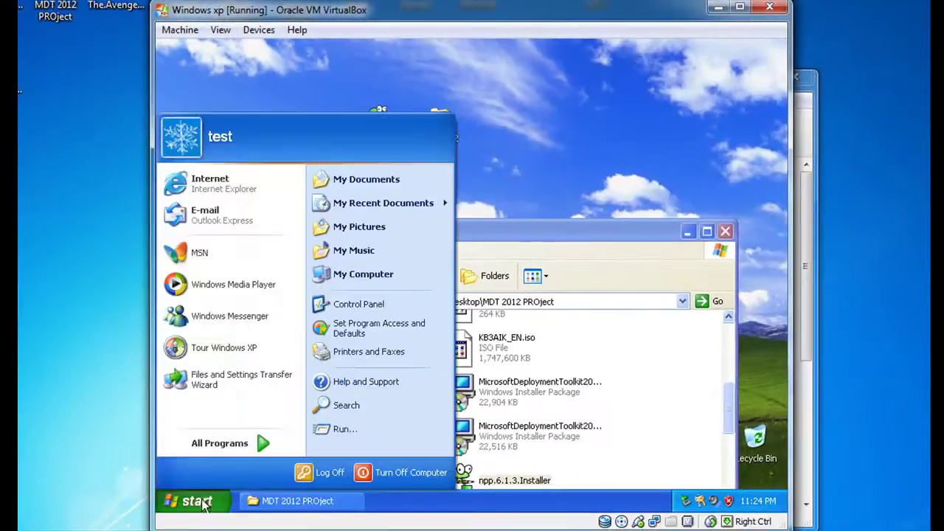
pyautogui.click(245, 197)
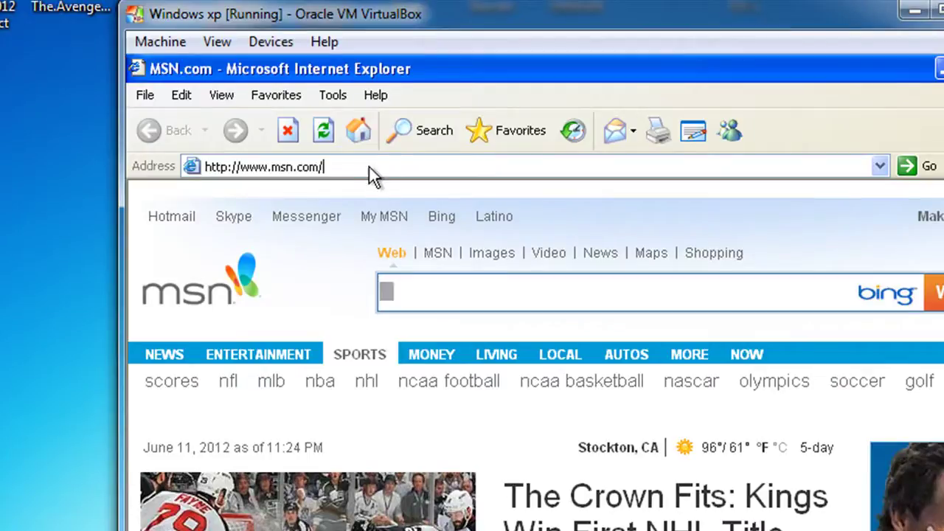
pyautogui.moveTo(326, 167); pyautogui.dragTo(207, 167)
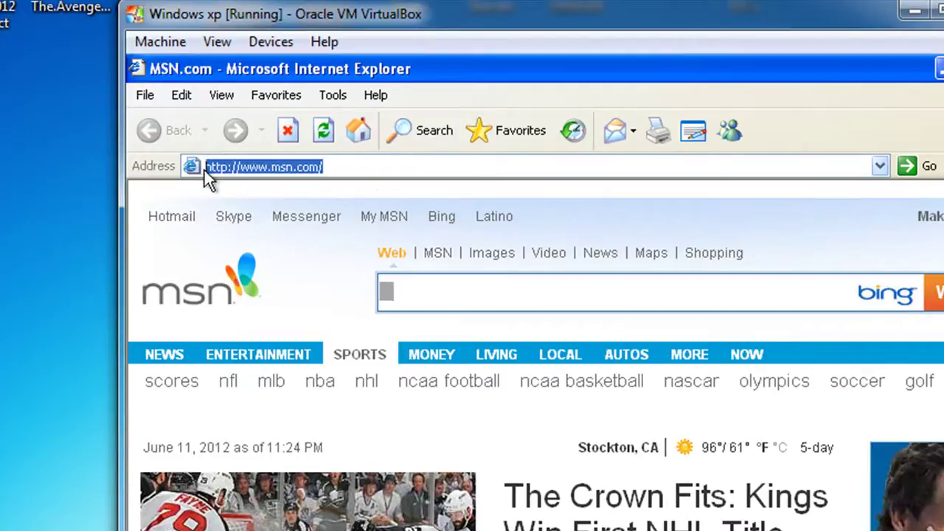
pyautogui.write('google.com')
pyautogui.press('Return')
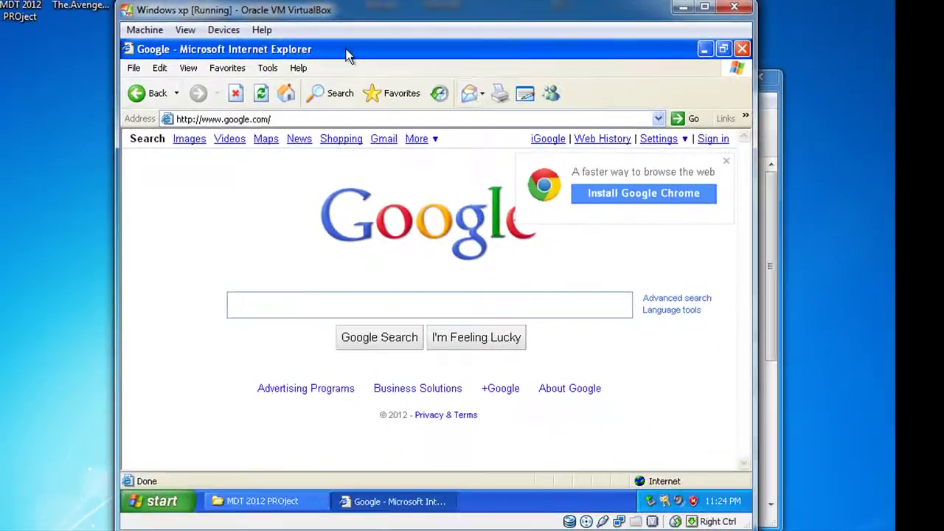
pyautogui.click(268, 68)
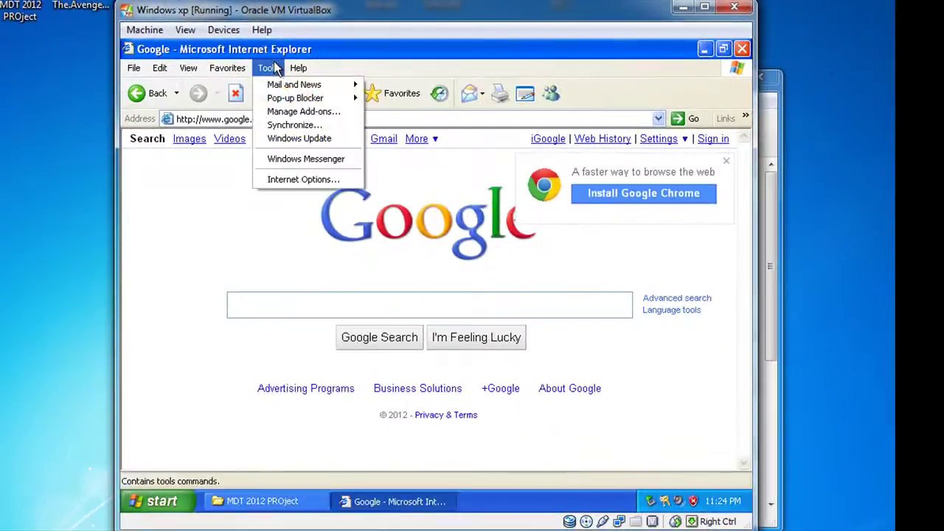
pyautogui.click(278, 183)
pyautogui.click(251, 166)
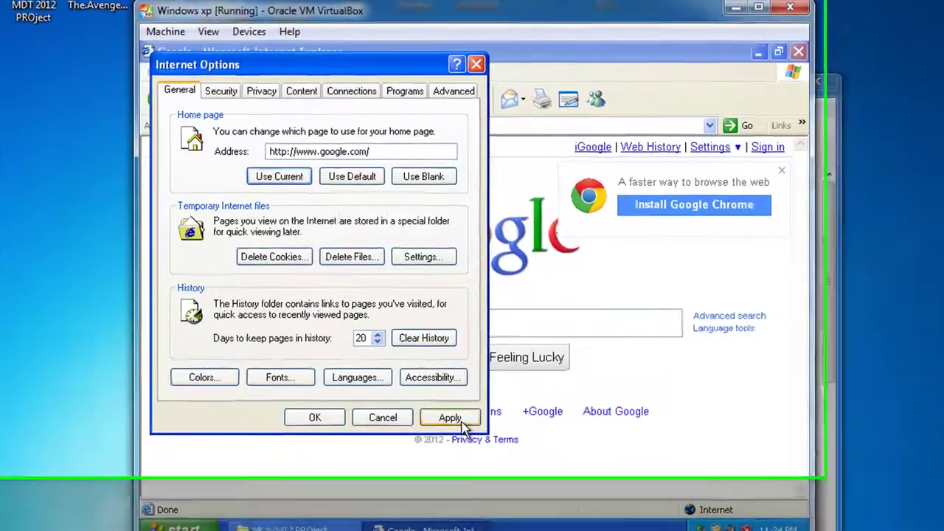
pyautogui.click(451, 418)
pyautogui.click(317, 418)
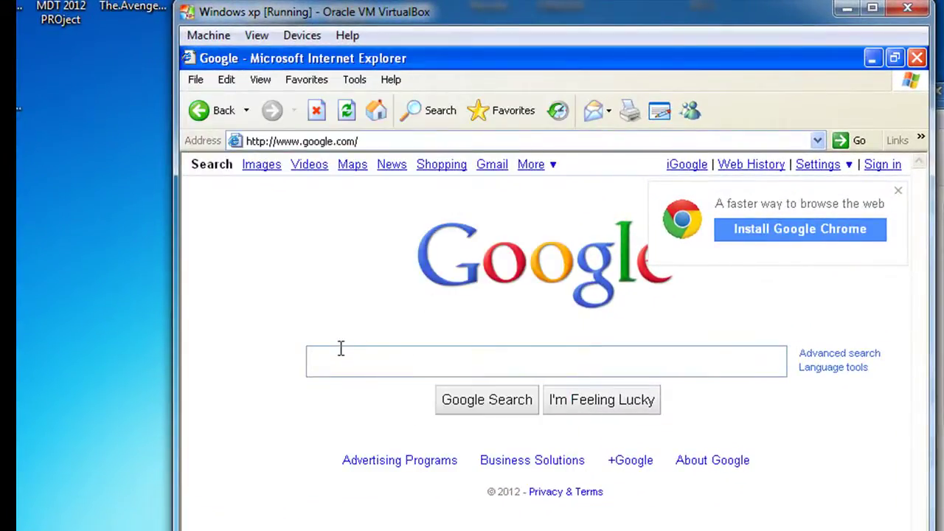
# - Search Google for "notepad++"
pyautogui.click(341, 349)
pyautogui.write('notepad')
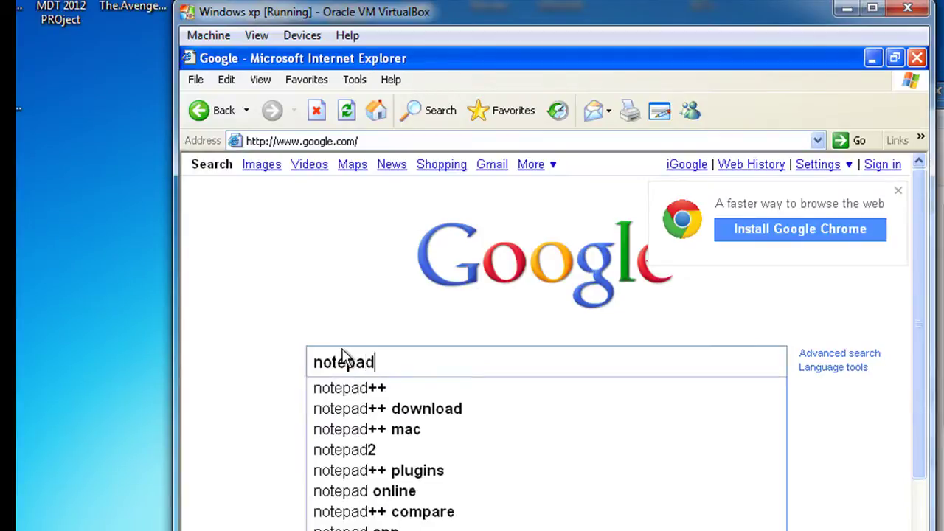
pyautogui.write('++')
pyautogui.press('Return')
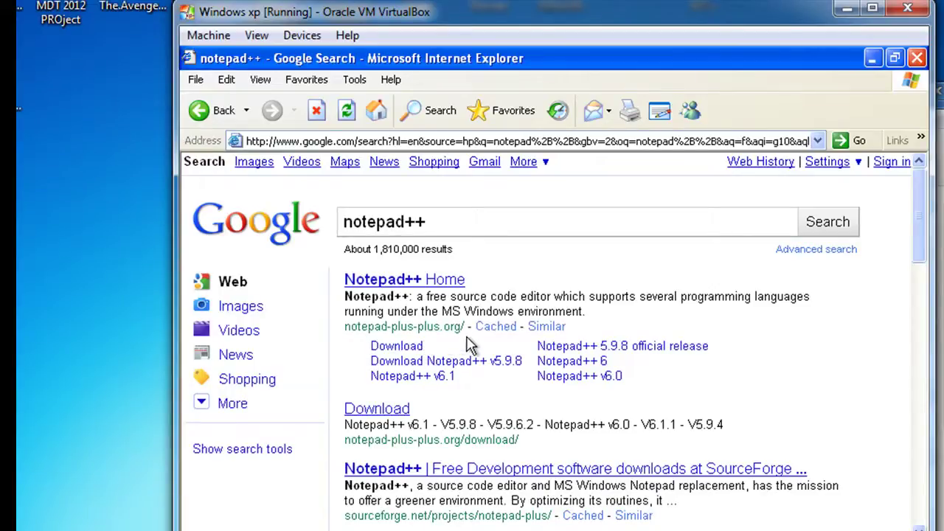
# - View the download page on the Notepad++ website from the search results, dismissing the privacy notice, and close the browser
pyautogui.click(429, 281)
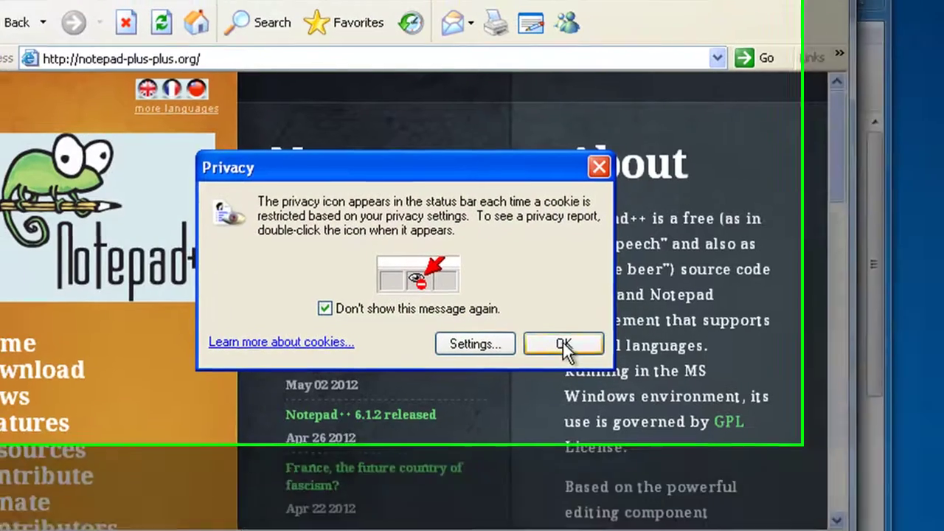
pyautogui.click(560, 341)
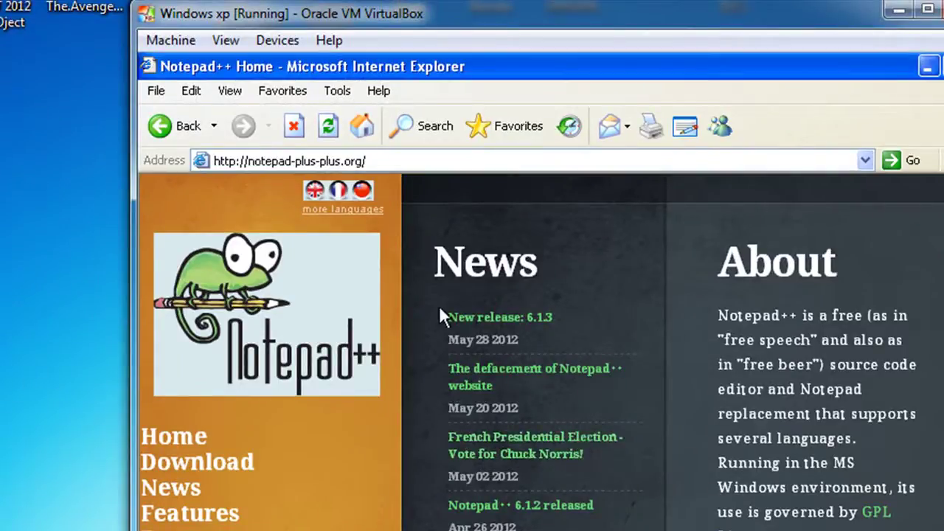
pyautogui.click(199, 465)
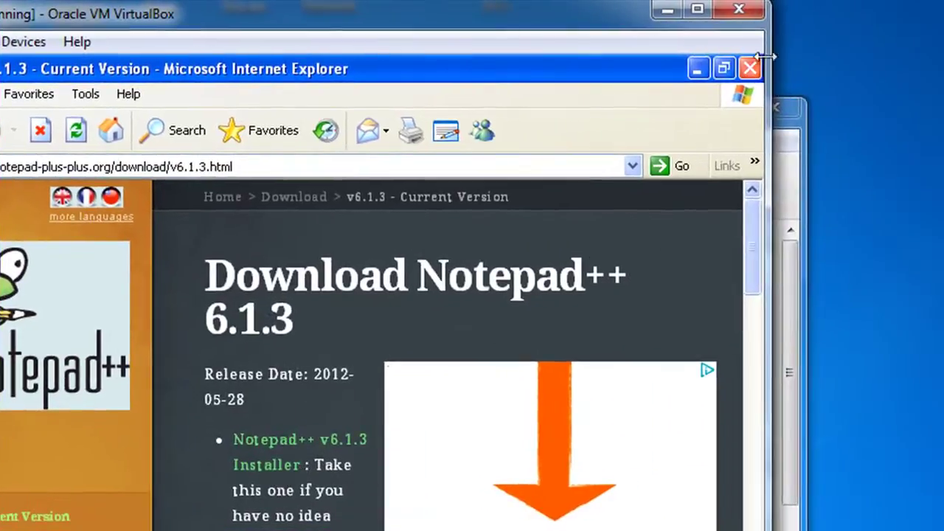
pyautogui.click(750, 68)
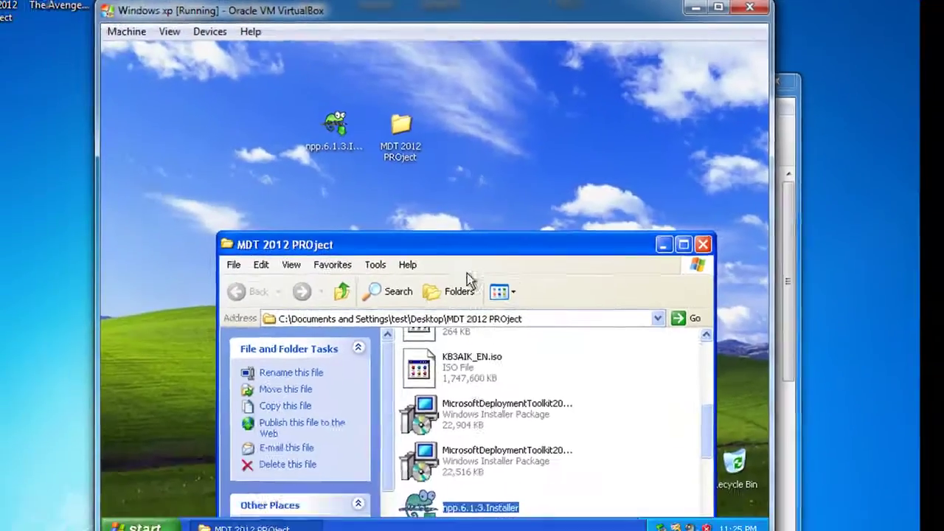
# - Extract the pxe_guide archive from the MDT 2012 PROject folder to a pxe_guide folder on the desktop and show the extracted files
pyautogui.moveTo(711, 398); pyautogui.dragTo(716, 347)
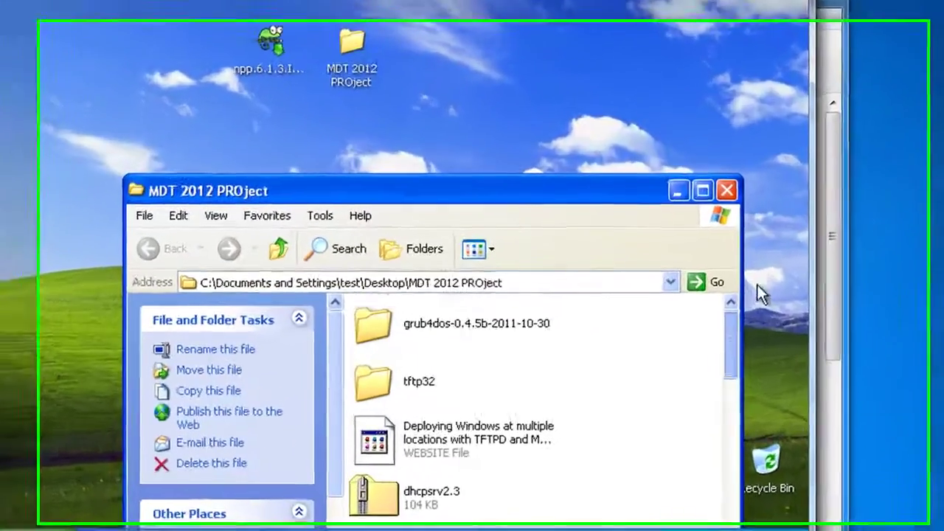
pyautogui.moveTo(756, 284); pyautogui.dragTo(749, 457)
pyautogui.click(430, 417)
pyautogui.moveTo(418, 418); pyautogui.dragTo(516, 62)
pyautogui.click(542, 70)
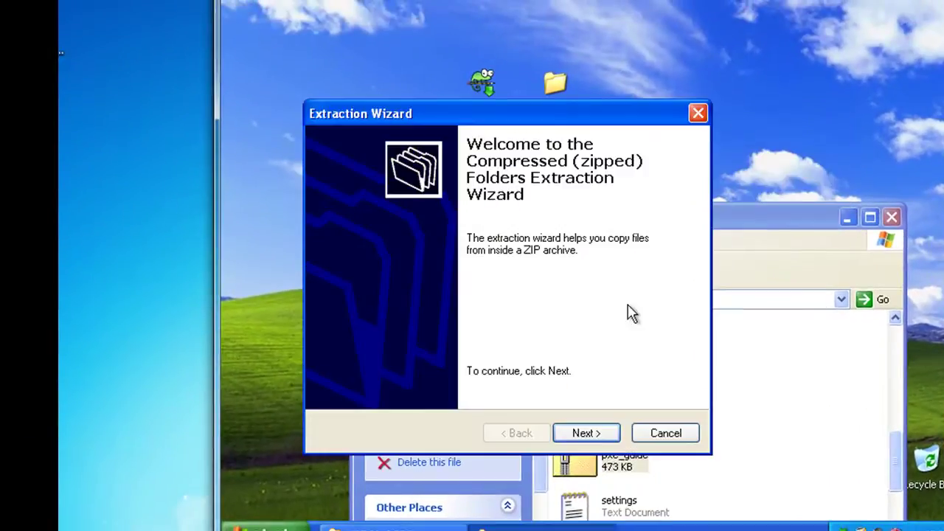
pyautogui.click(607, 433)
pyautogui.click(592, 432)
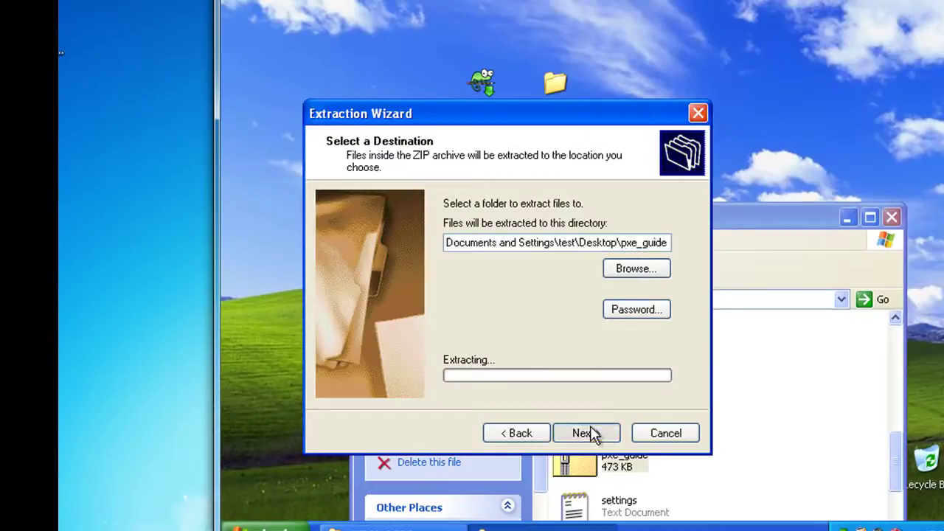
pyautogui.click(595, 436)
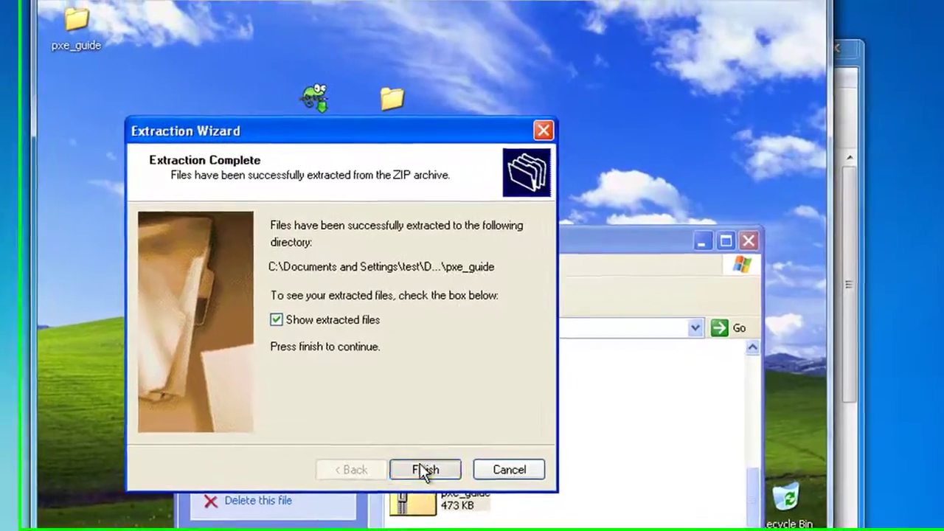
pyautogui.click(419, 470)
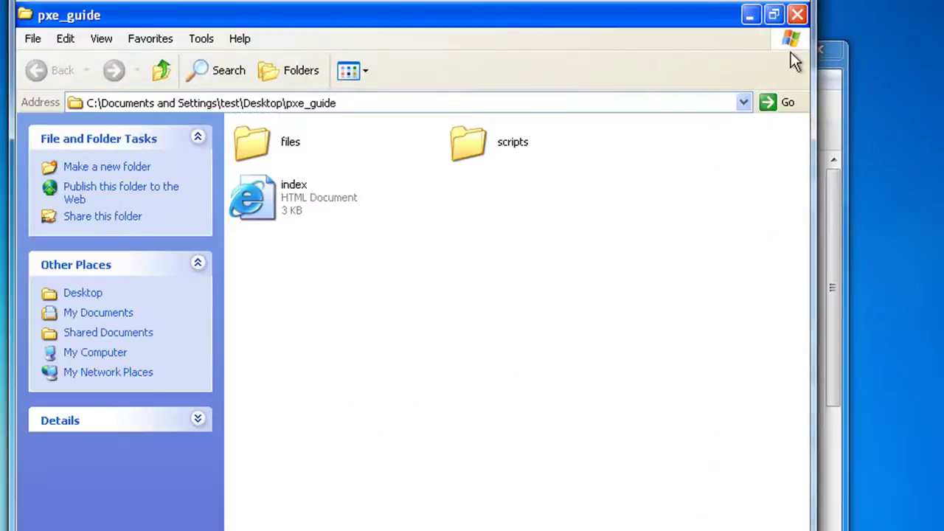
# - Open the extracted guide's index page and check its download link for pxe_guide.zip, without saving the file
pyautogui.doubleClick(274, 188)
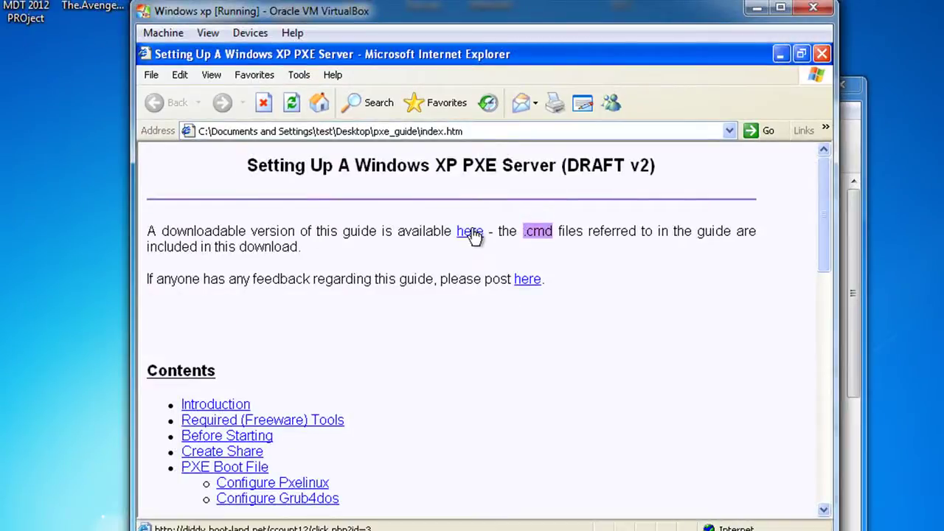
pyautogui.click(470, 233)
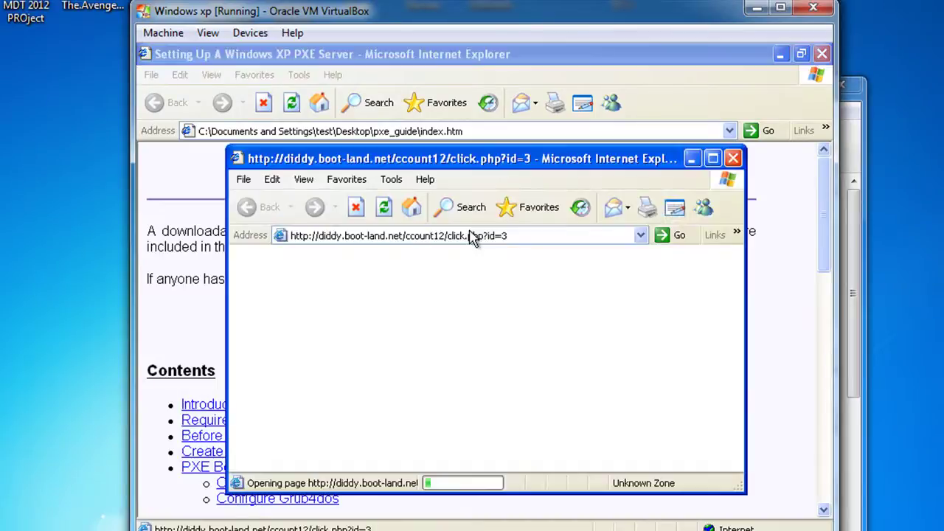
pyautogui.click(613, 313)
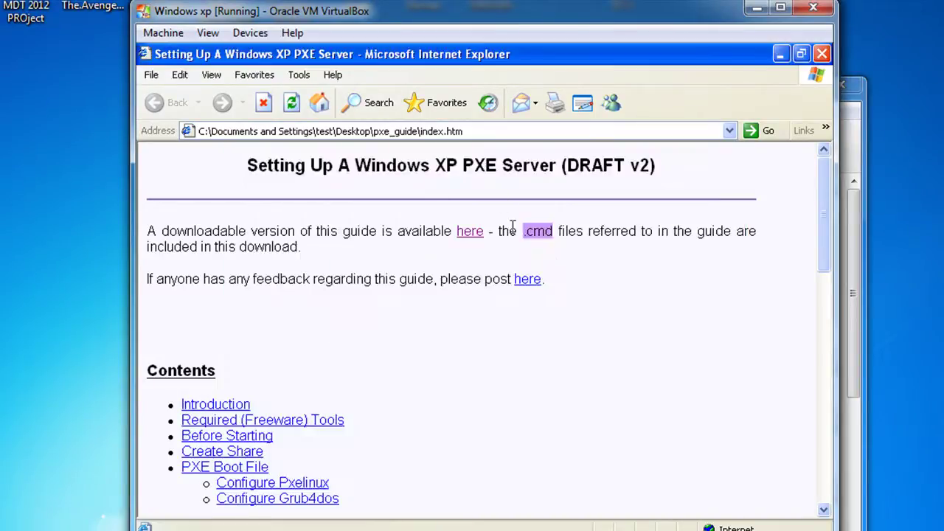
pyautogui.click(472, 233)
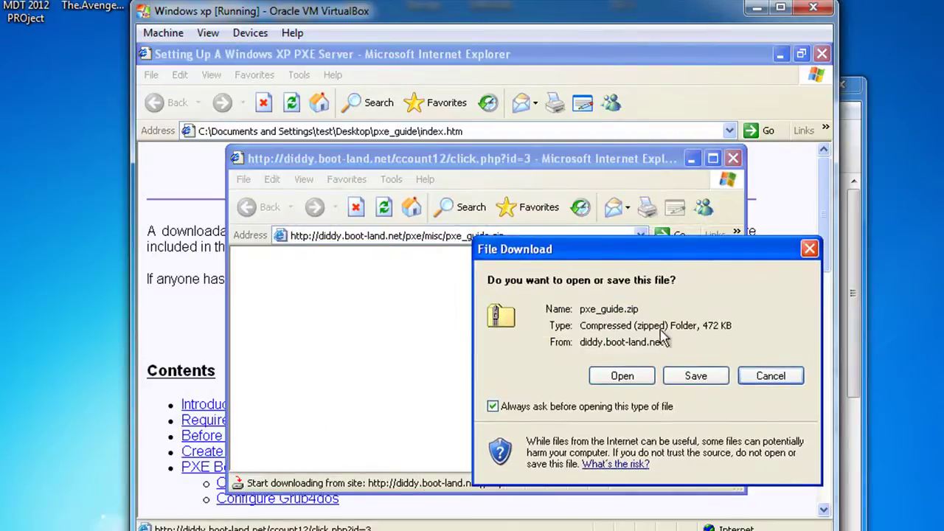
pyautogui.click(771, 377)
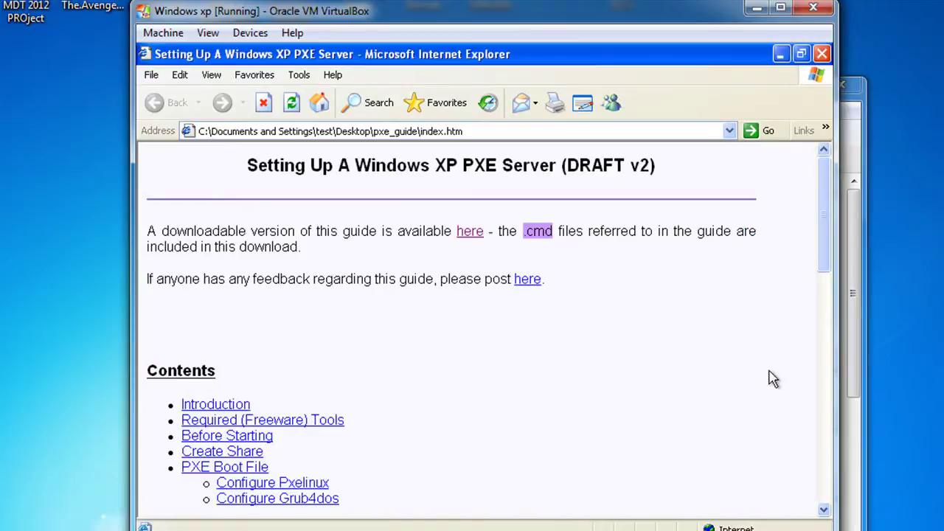
pyautogui.click(472, 233)
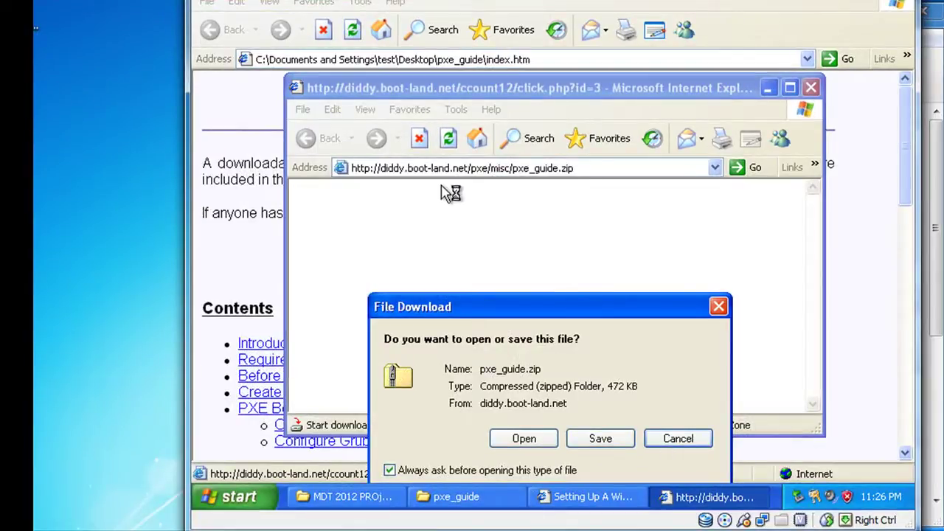
# - Run notepad, write the download site's address diddy.boot-land.net in the blank document, and select the text
pyautogui.click(234, 496)
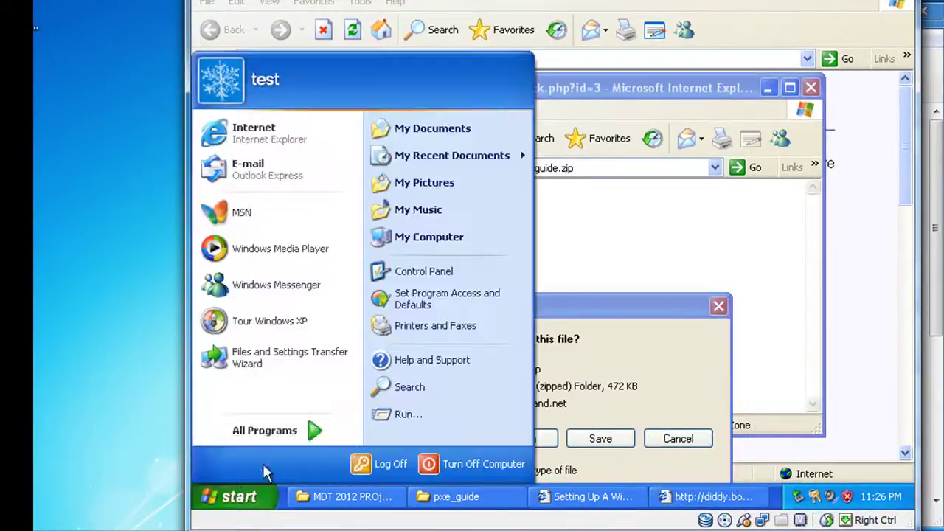
pyautogui.click(411, 418)
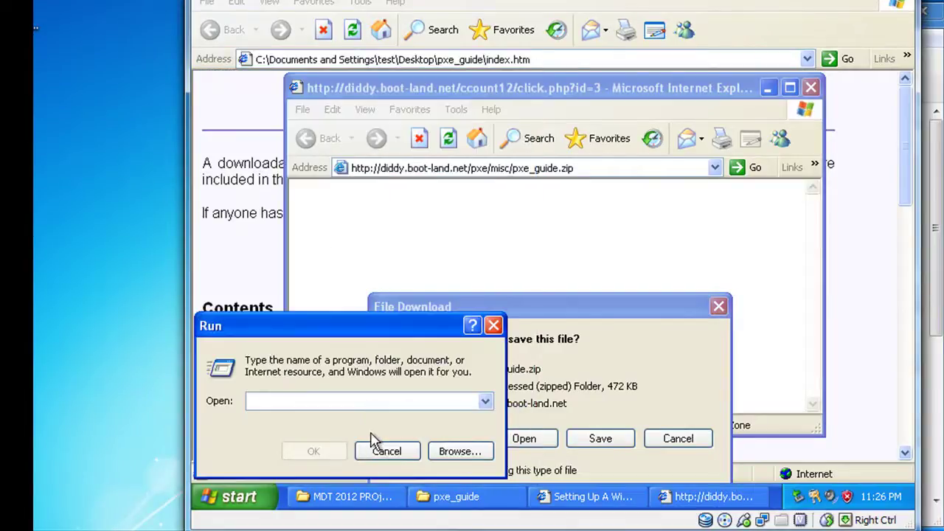
pyautogui.write('no')
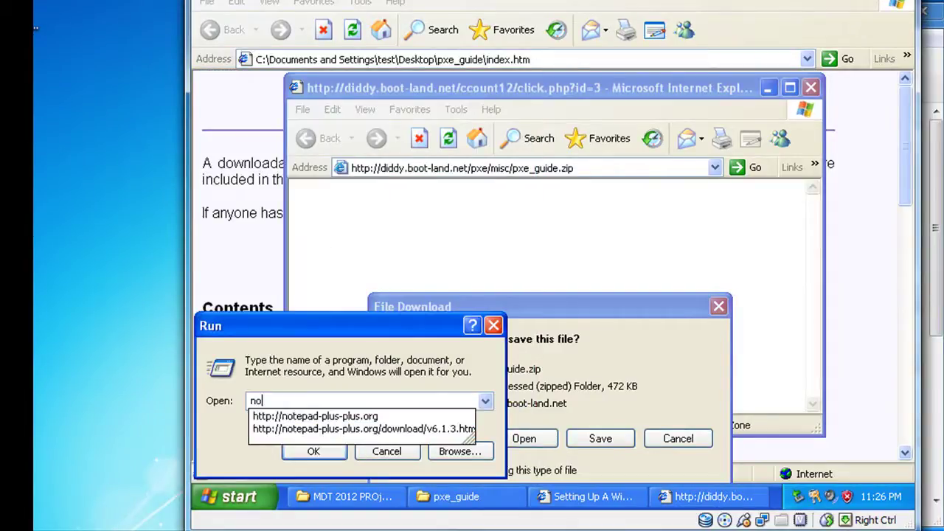
pyautogui.write('tep')
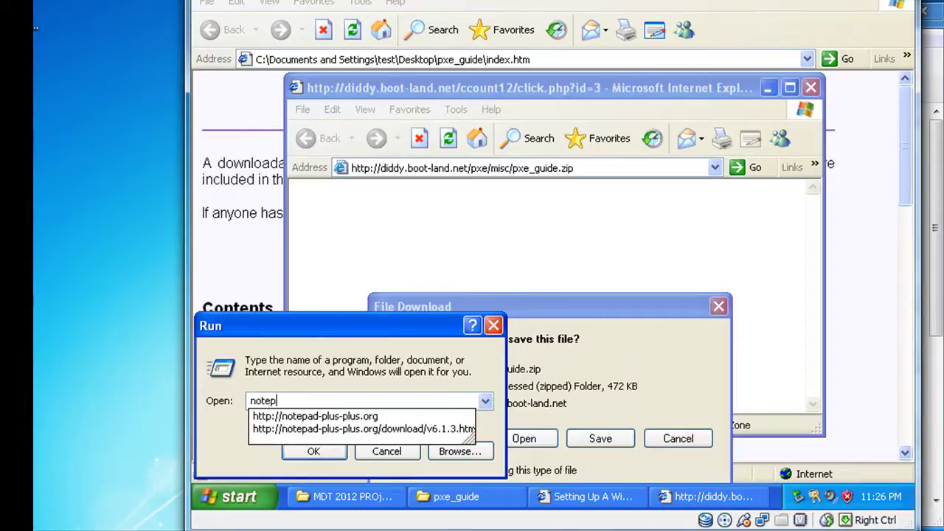
pyautogui.write('ad')
pyautogui.press('Return')
pyautogui.moveTo(444, 35); pyautogui.dragTo(611, 215)
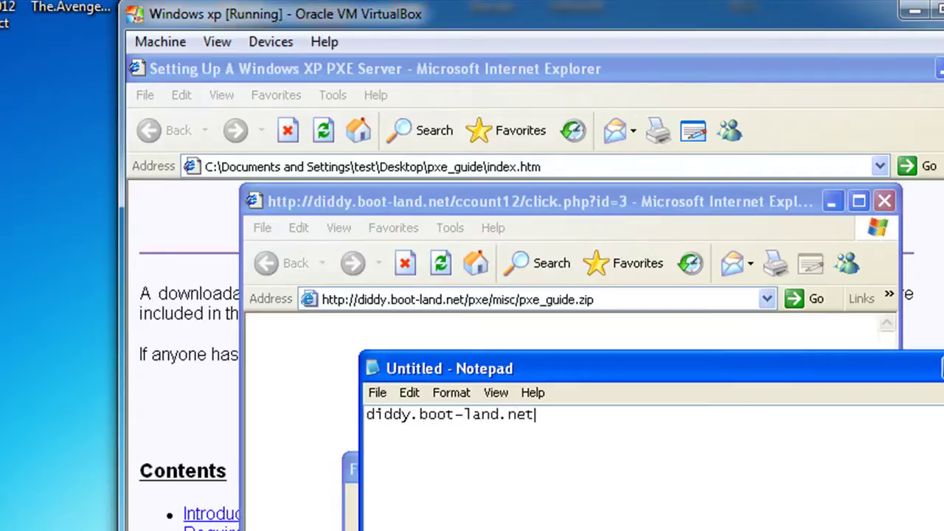
pyautogui.moveTo(546, 414); pyautogui.dragTo(305, 423)
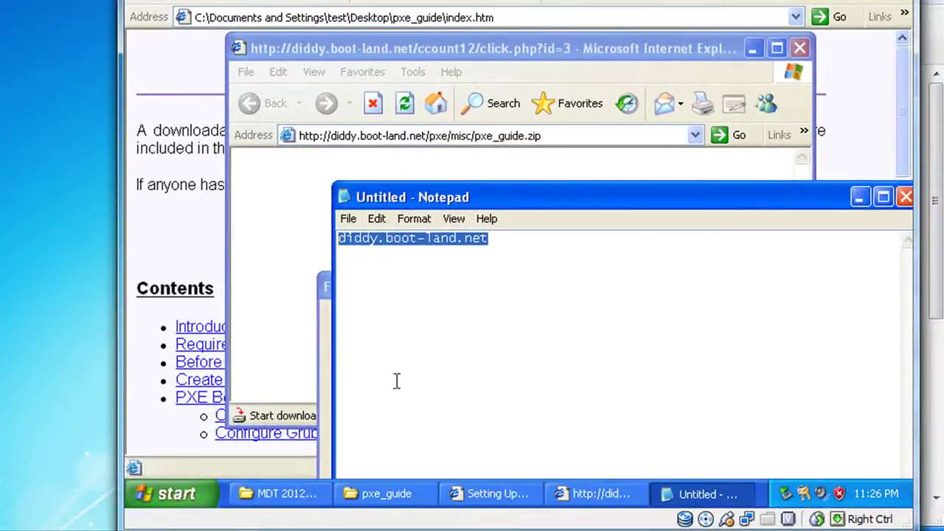
# - Open a new Internet Explorer window, go to diddy.boot-land.net, and maximize the window
pyautogui.click(172, 493)
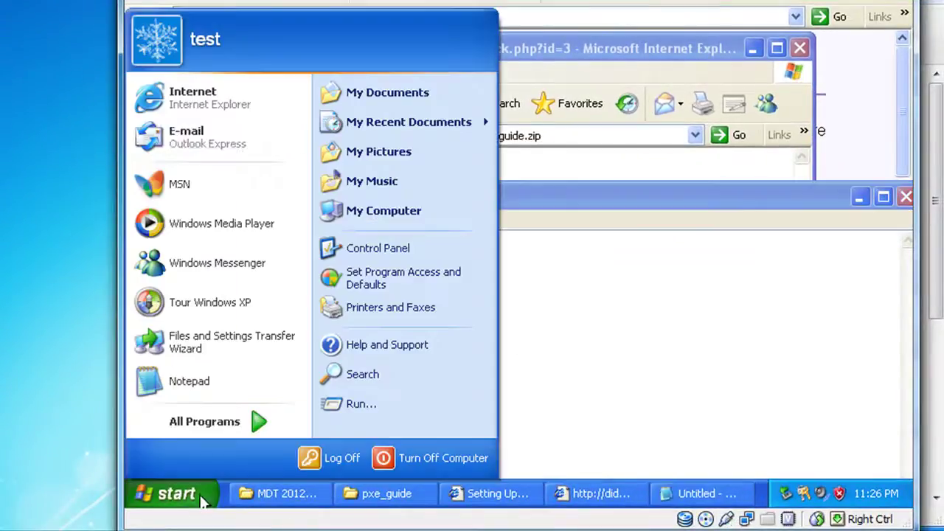
pyautogui.click(230, 90)
pyautogui.click(462, 164)
pyautogui.write('diddy.boot-land.net')
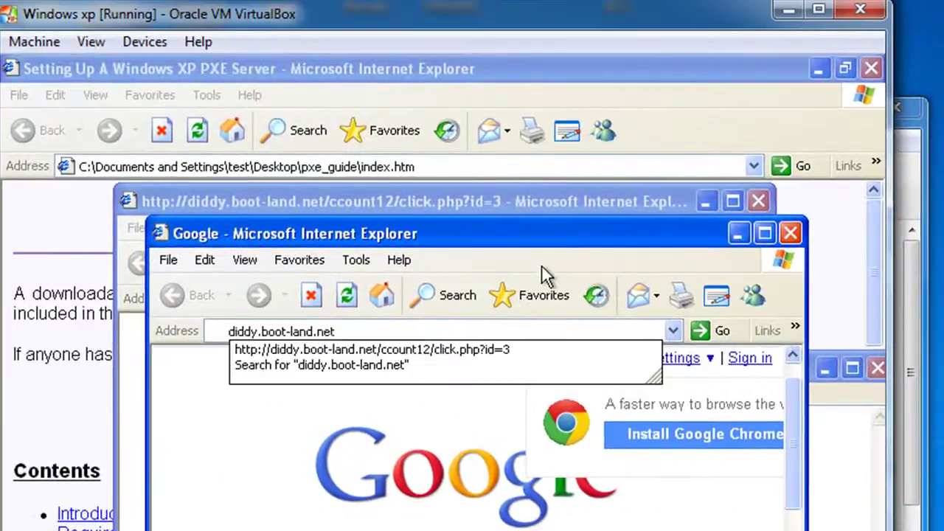
pyautogui.press('Return')
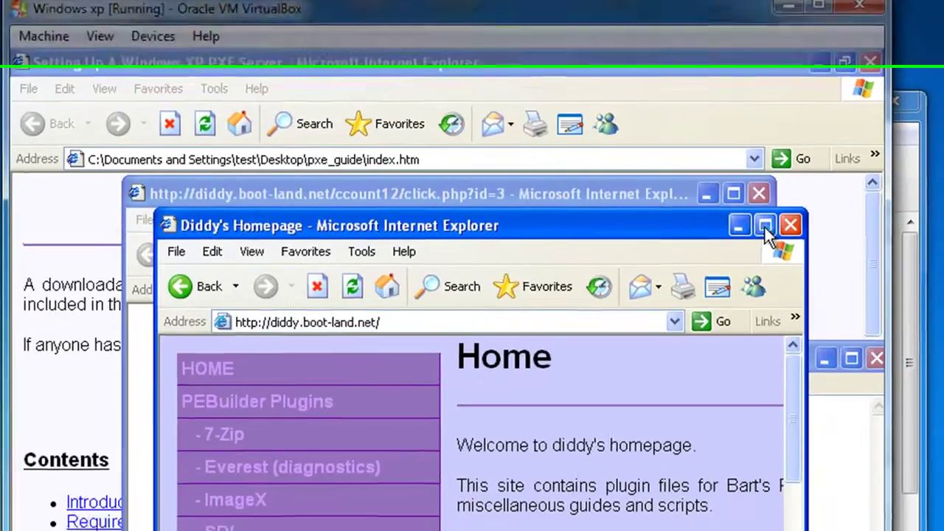
pyautogui.click(763, 234)
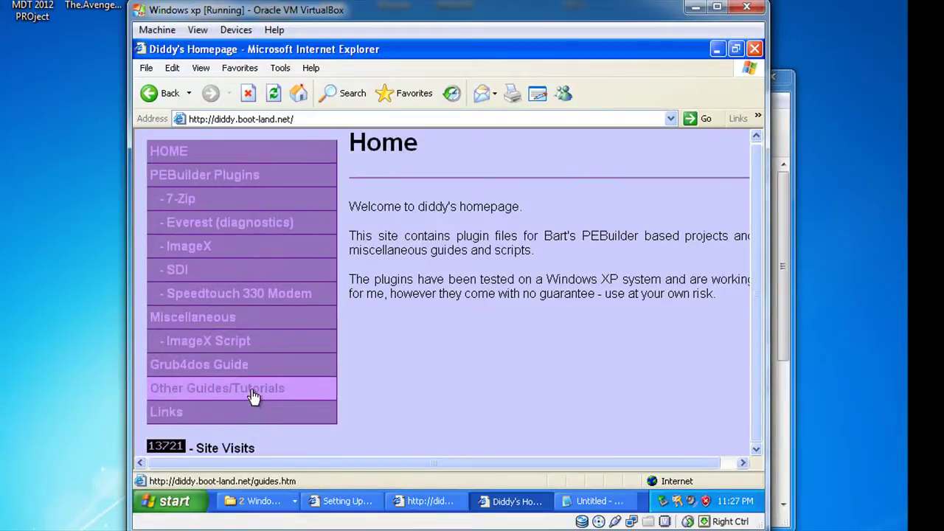
# - Open the site's Other Guides/Tutorials page and view the "Setting Up A Windows XP PXE Server" guide from there
pyautogui.click(250, 393)
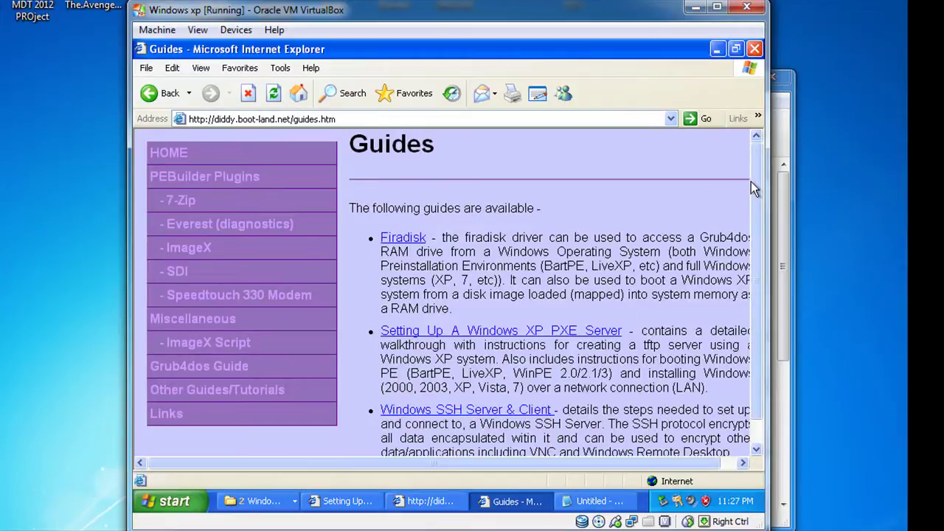
pyautogui.scroll(-2, 749, 181)
pyautogui.scroll(2, 750, 181)
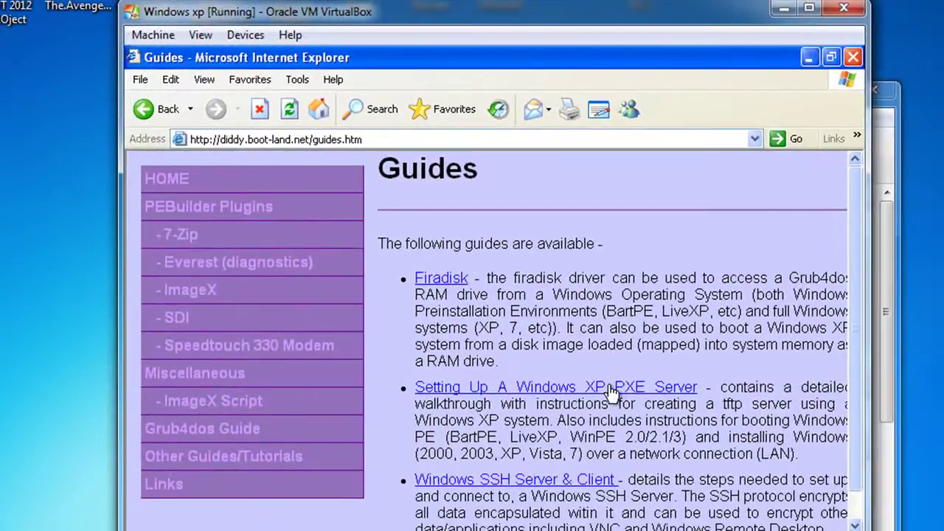
pyautogui.click(614, 388)
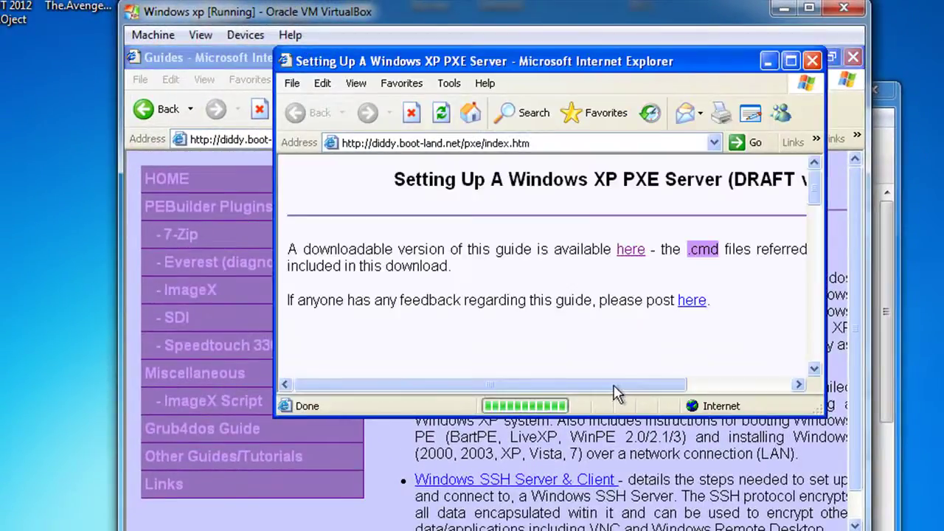
pyautogui.moveTo(557, 65); pyautogui.dragTo(500, 128)
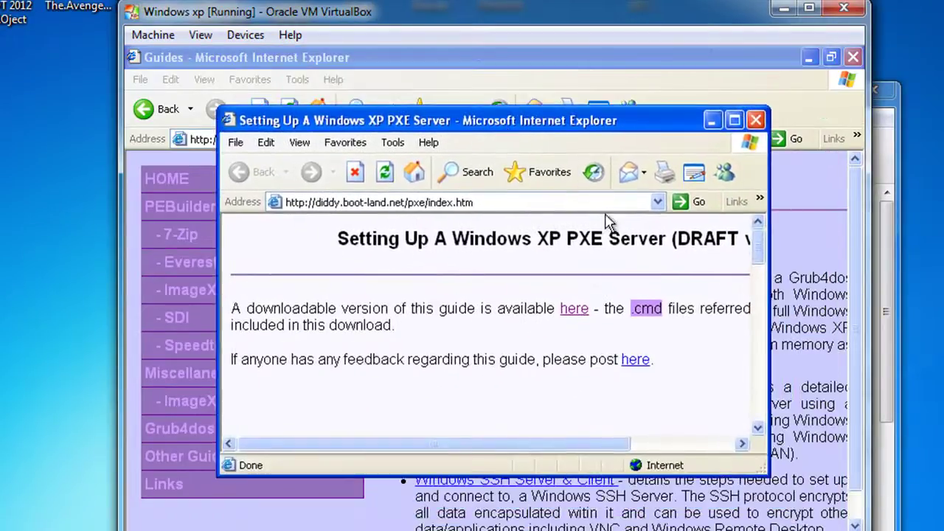
# - Check the online guide's download link, cancel the pxe_guide.zip download, and close the site's browser windows
pyautogui.click(573, 310)
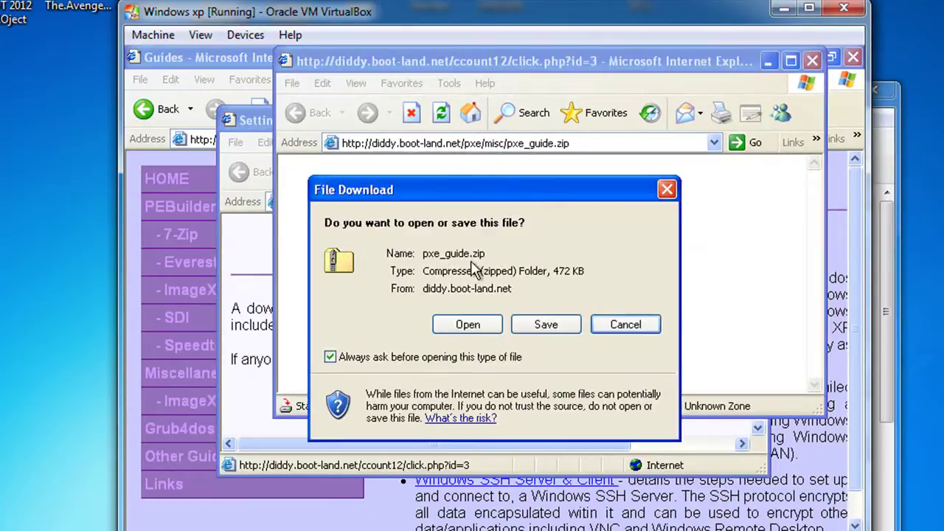
pyautogui.click(622, 322)
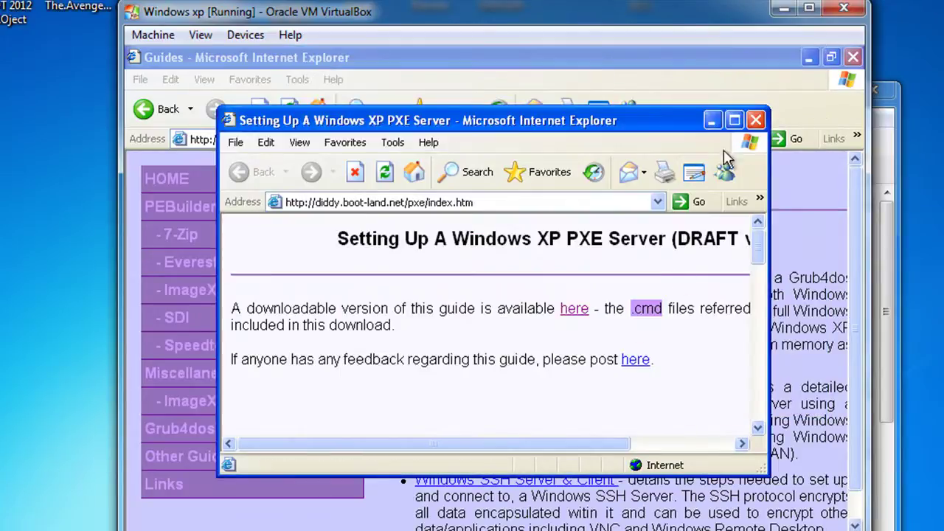
pyautogui.click(764, 121)
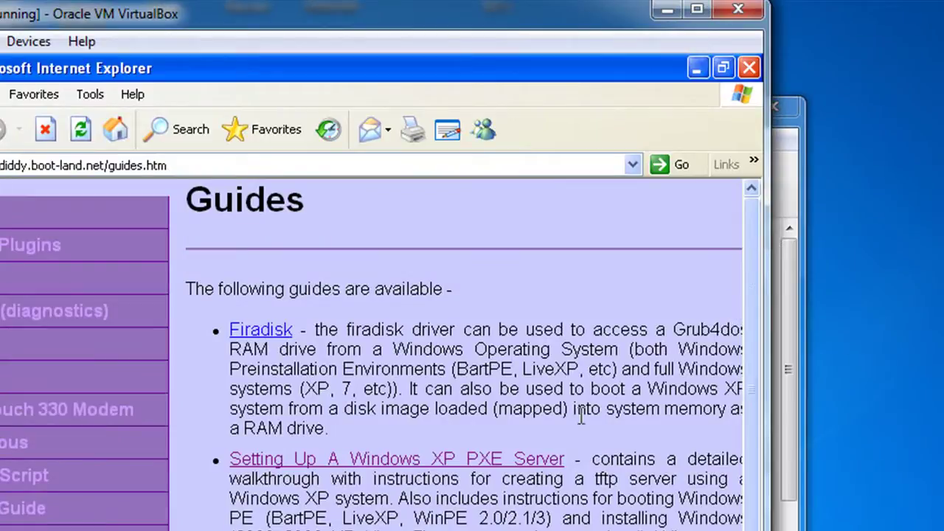
pyautogui.click(749, 67)
# - Close the Notepad note without saving it and cancel the remaining pxe_guide.zip download
pyautogui.moveTo(685, 365); pyautogui.dragTo(569, 381)
pyautogui.click(639, 382)
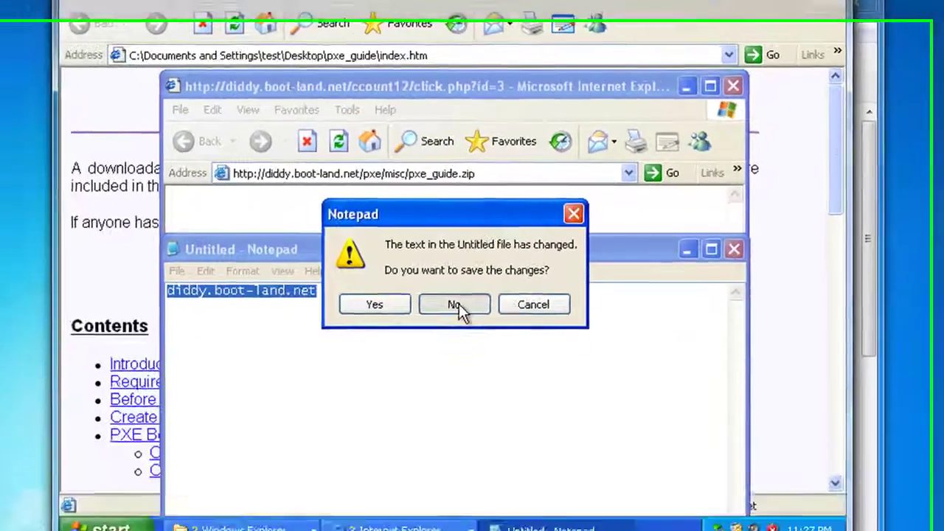
pyautogui.click(455, 305)
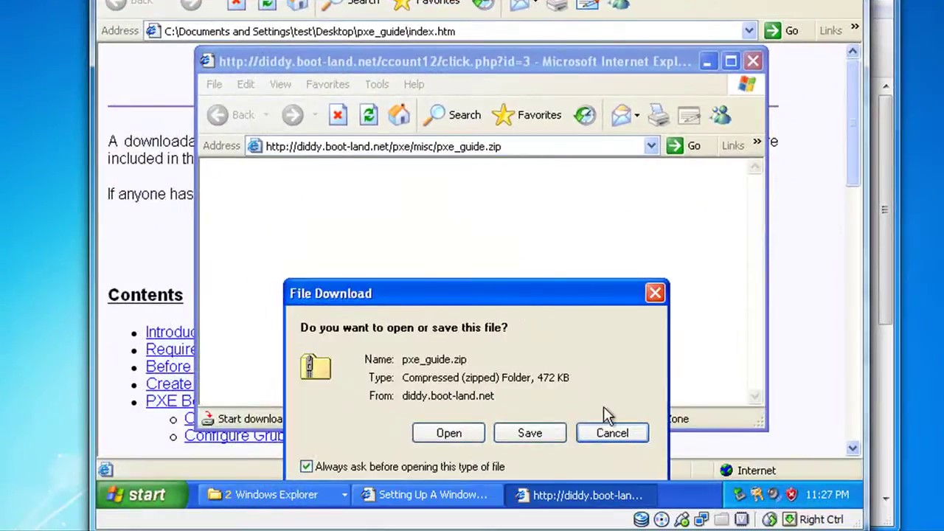
pyautogui.click(611, 433)
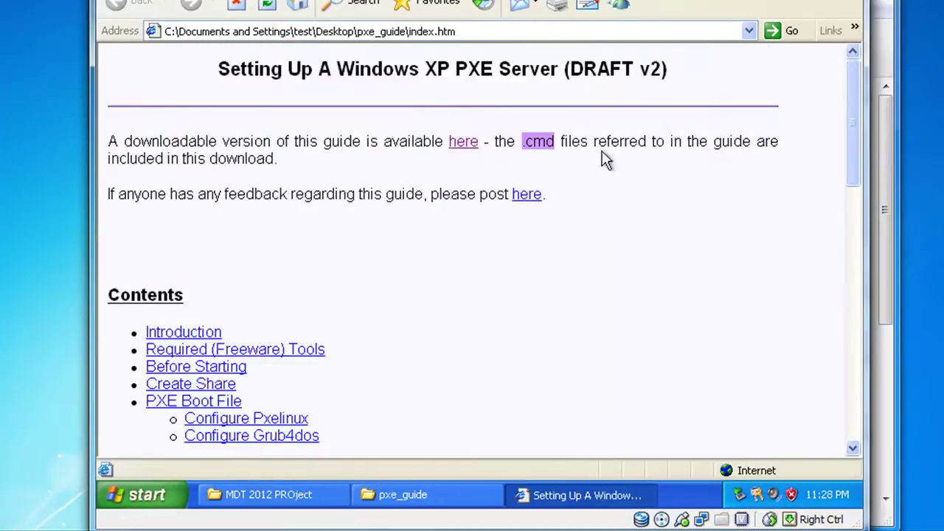
# - View the local guide's Introduction page, return to the contents, and read through the Create Share page
pyautogui.click(199, 334)
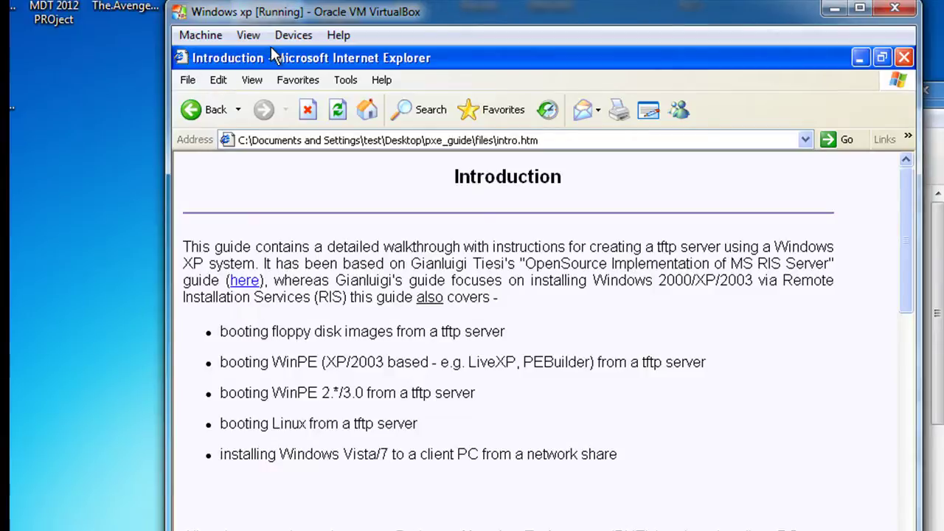
pyautogui.click(204, 106)
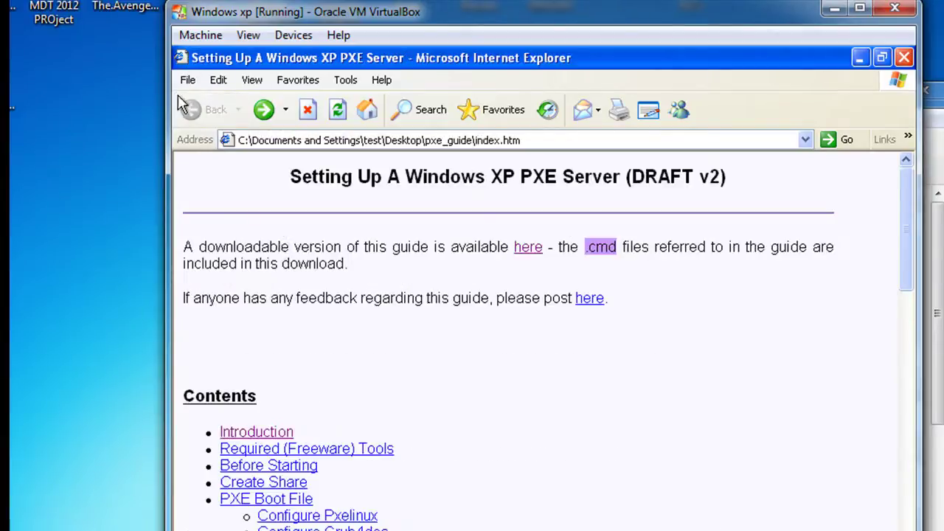
pyautogui.click(287, 483)
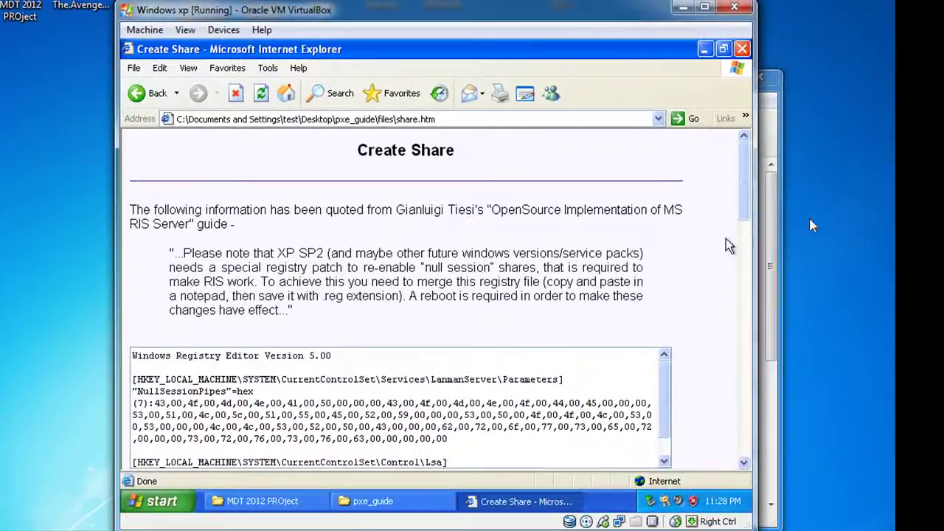
pyautogui.scroll(-3, 624, 283)
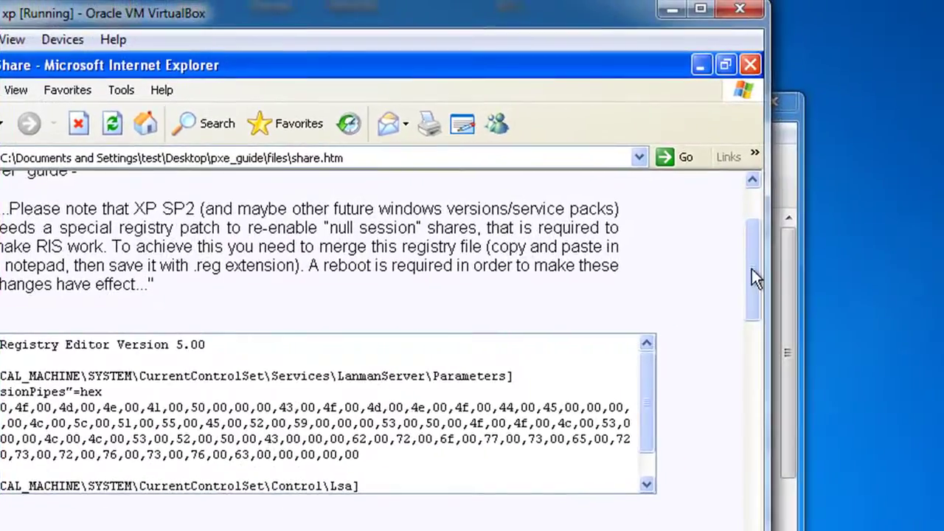
# - Finish reading the Create Share page, read the guide's Before Starting page on the required folders, and return to the contents
pyautogui.scroll(-8, 751, 272)
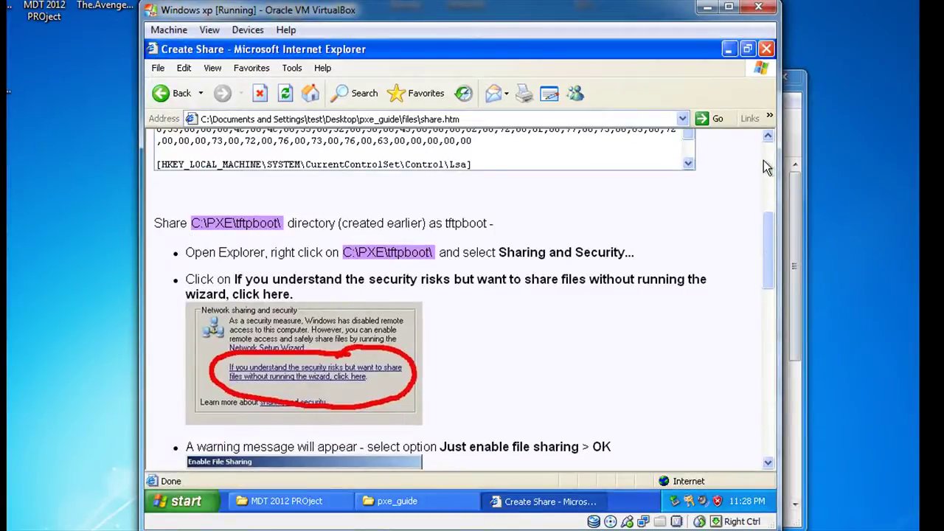
pyautogui.moveTo(766, 224); pyautogui.dragTo(760, 144)
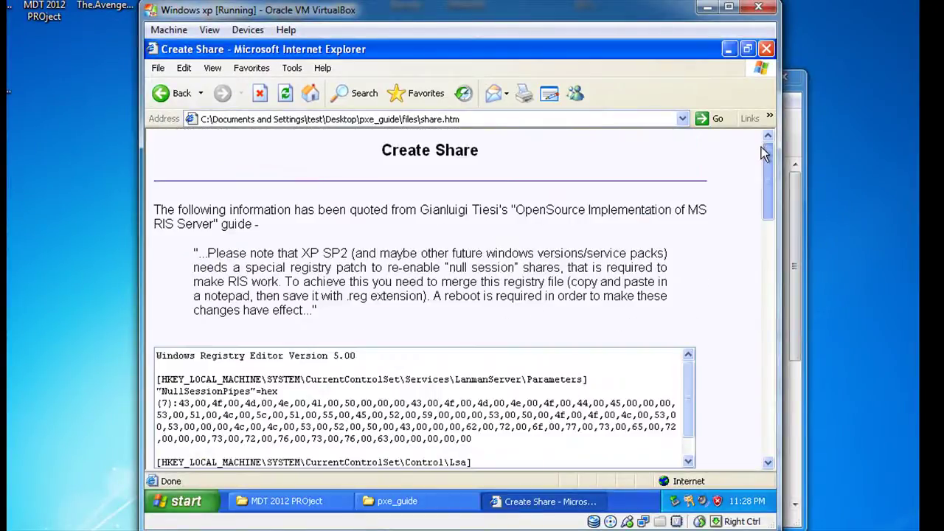
pyautogui.click(160, 93)
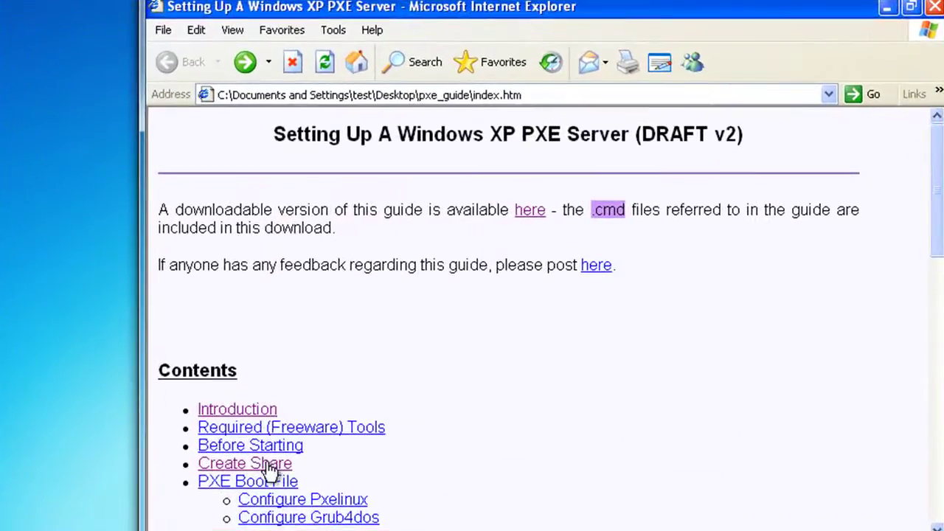
pyautogui.click(265, 445)
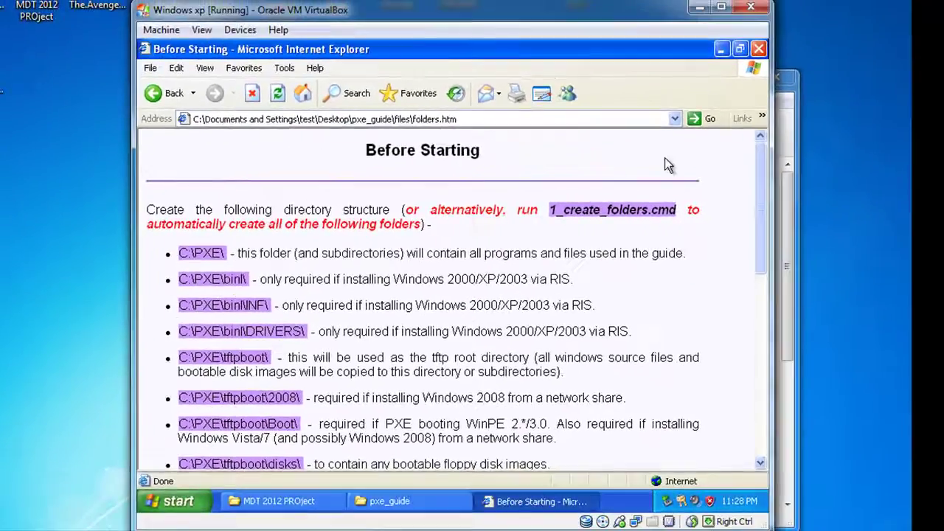
pyautogui.scroll(-1, 758, 168)
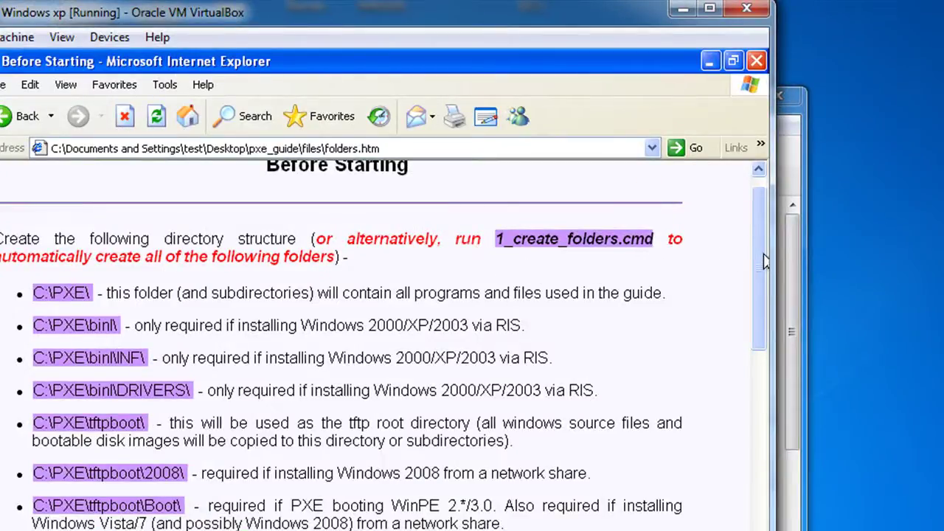
pyautogui.moveTo(756, 257); pyautogui.dragTo(755, 239)
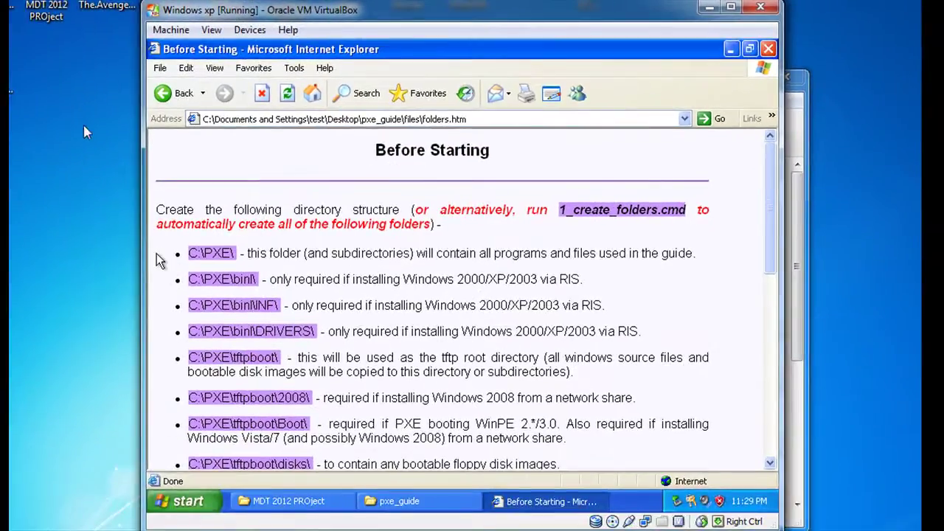
pyautogui.click(163, 93)
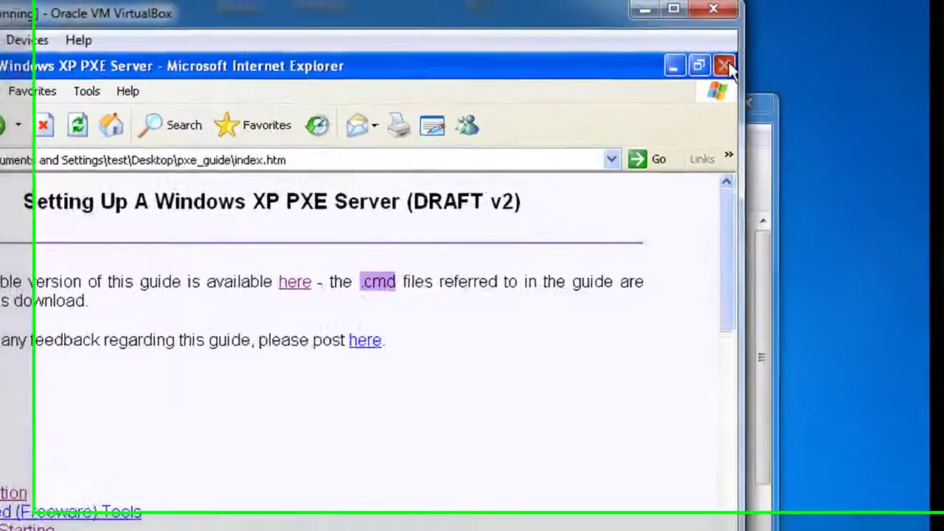
# - Clear the guide and folder windows off the desktop and move the pxe_guide folder to the right of the MDT 2012 PROject folder
pyautogui.click(768, 50)
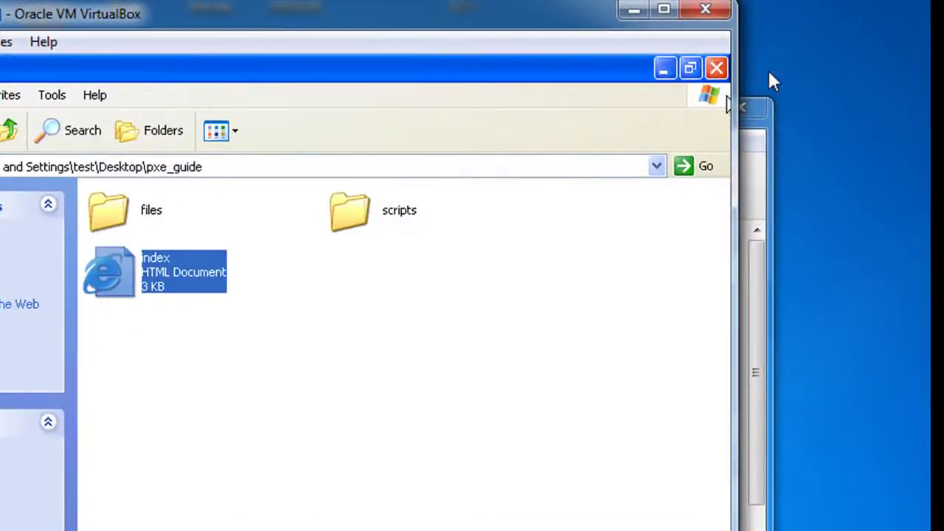
pyautogui.click(716, 68)
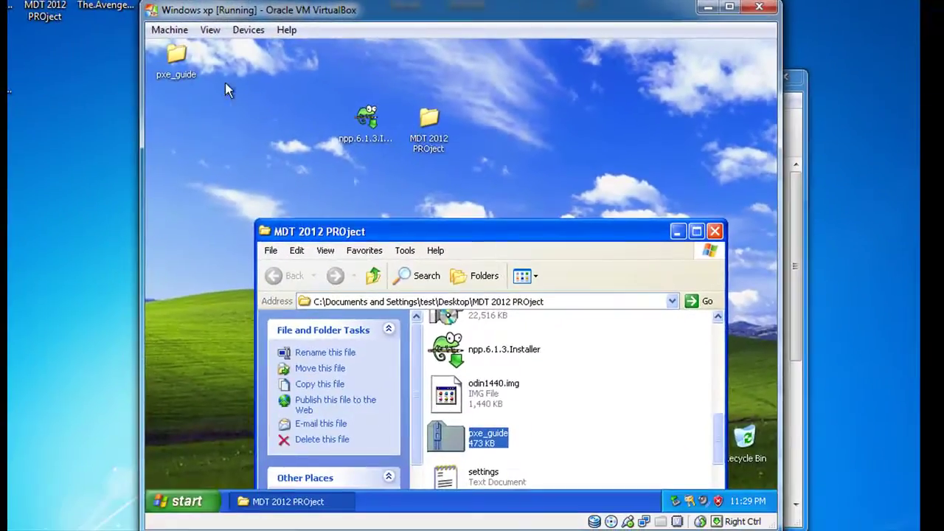
pyautogui.moveTo(180, 64); pyautogui.dragTo(616, 111)
pyautogui.click(678, 231)
# - Run the 1_create_folders script from pxe_guide's scripts folder to create the PXE directories, and minimize the folder window
pyautogui.doubleClick(618, 119)
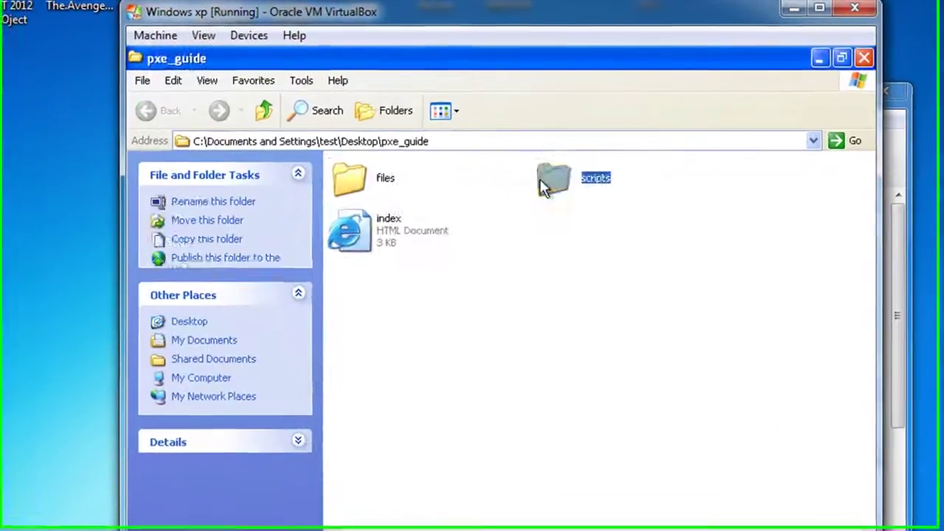
pyautogui.doubleClick(508, 151)
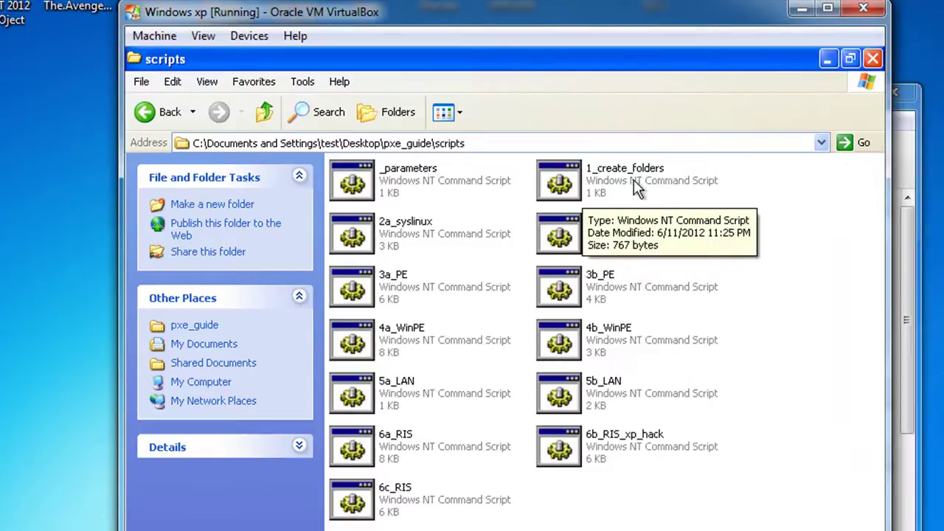
pyautogui.doubleClick(599, 185)
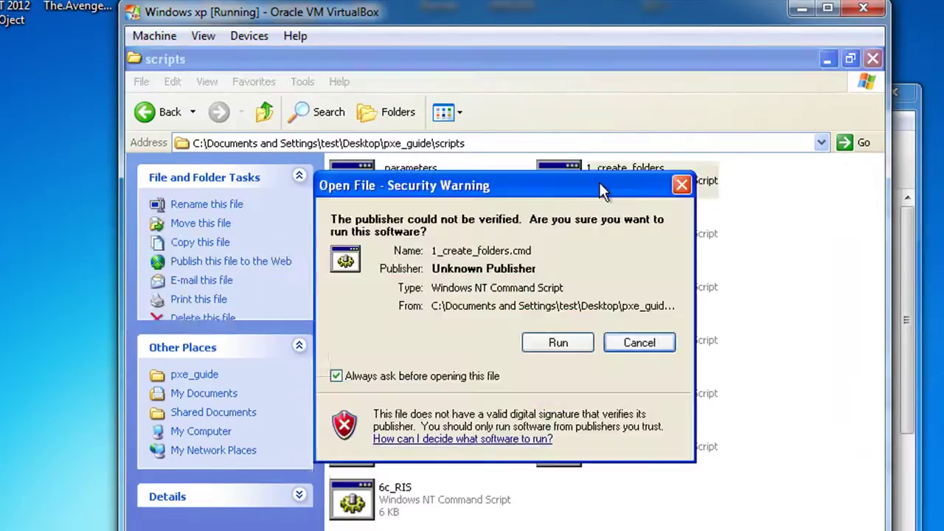
pyautogui.click(559, 341)
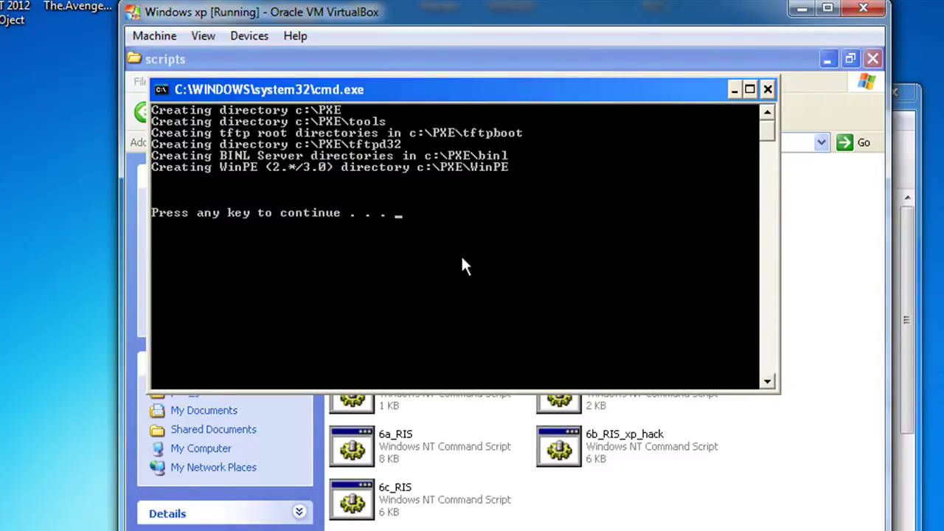
pyautogui.press('Return')
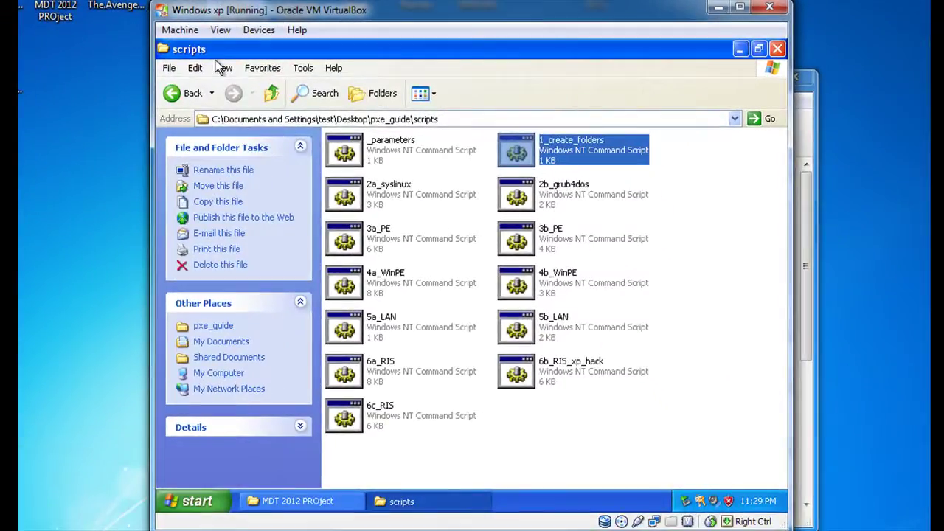
pyautogui.click(740, 48)
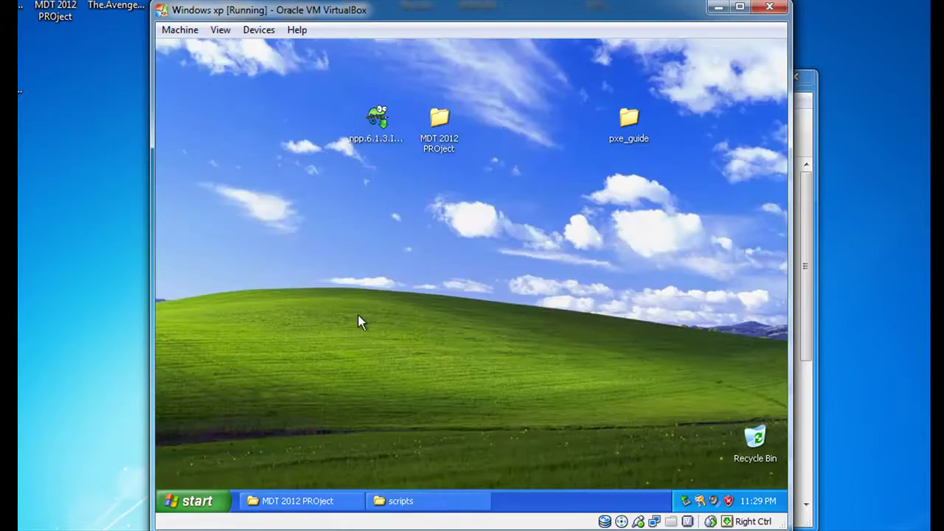
# - Check the folders created in C:\PXE and its tftpboot subfolder, and close the window
pyautogui.click(191, 502)
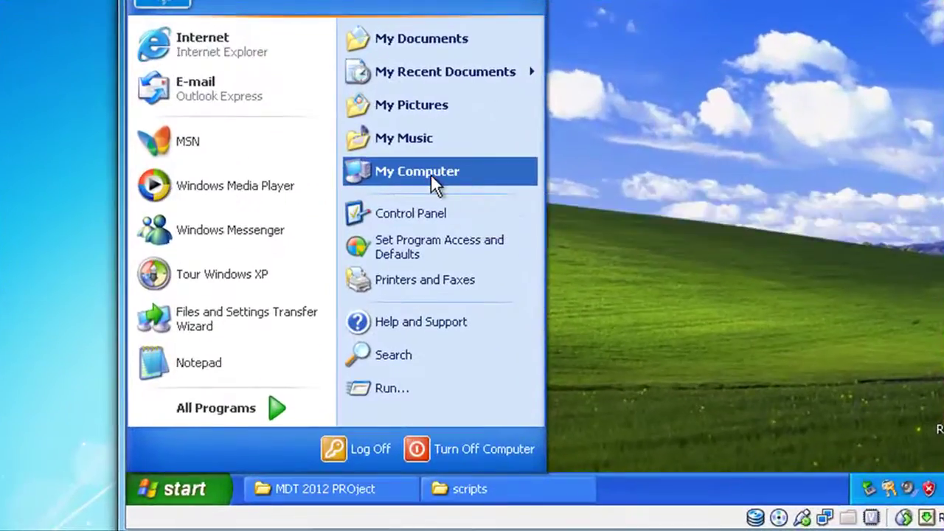
pyautogui.click(368, 276)
pyautogui.doubleClick(463, 139)
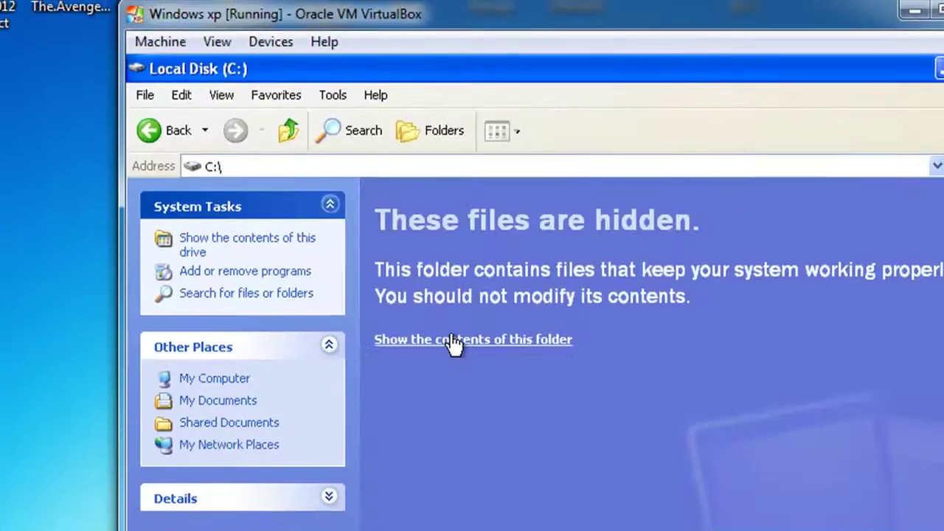
pyautogui.click(451, 338)
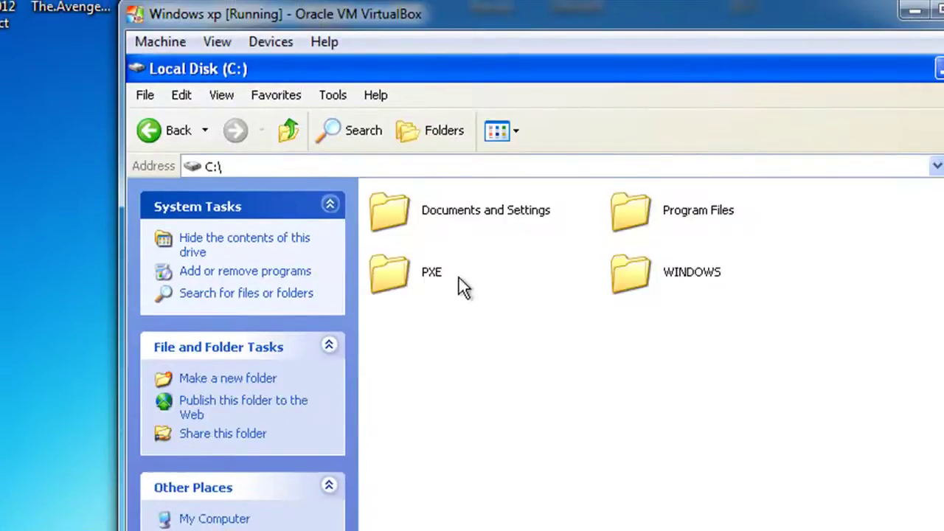
pyautogui.doubleClick(395, 284)
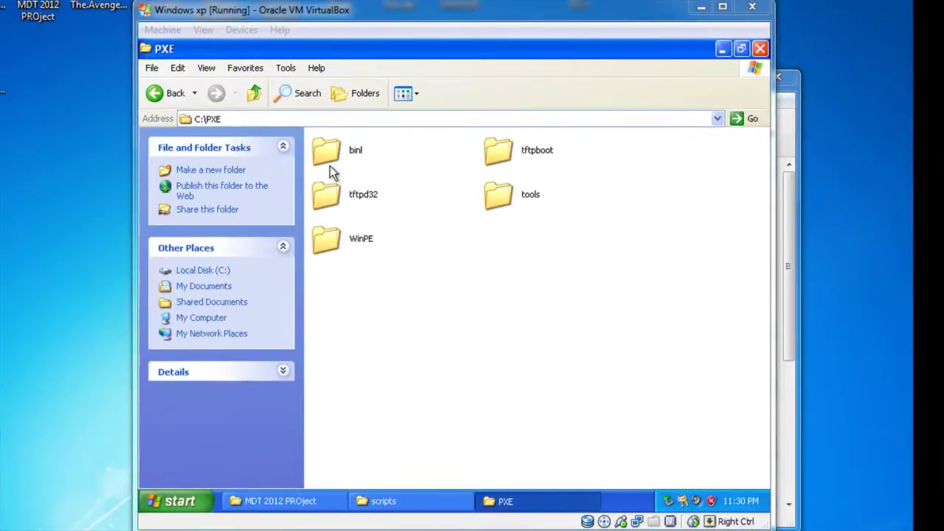
pyautogui.doubleClick(500, 154)
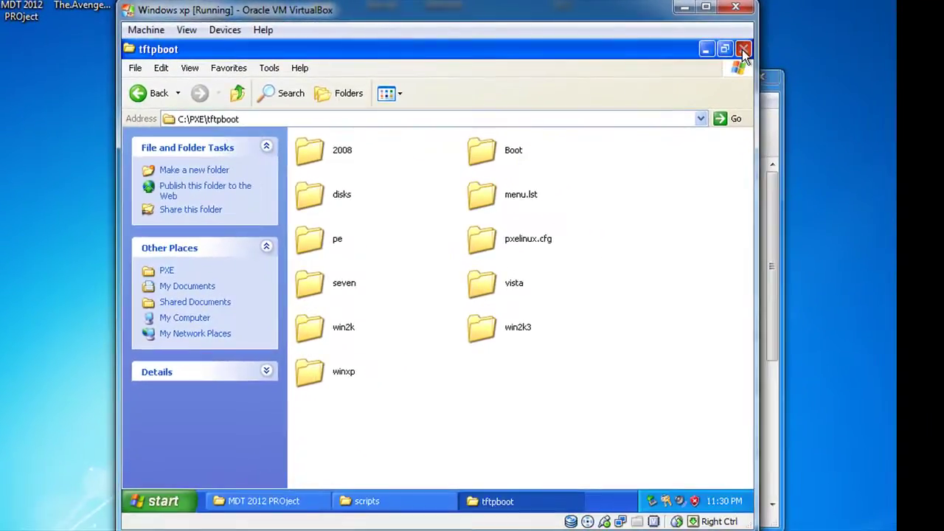
pyautogui.click(743, 48)
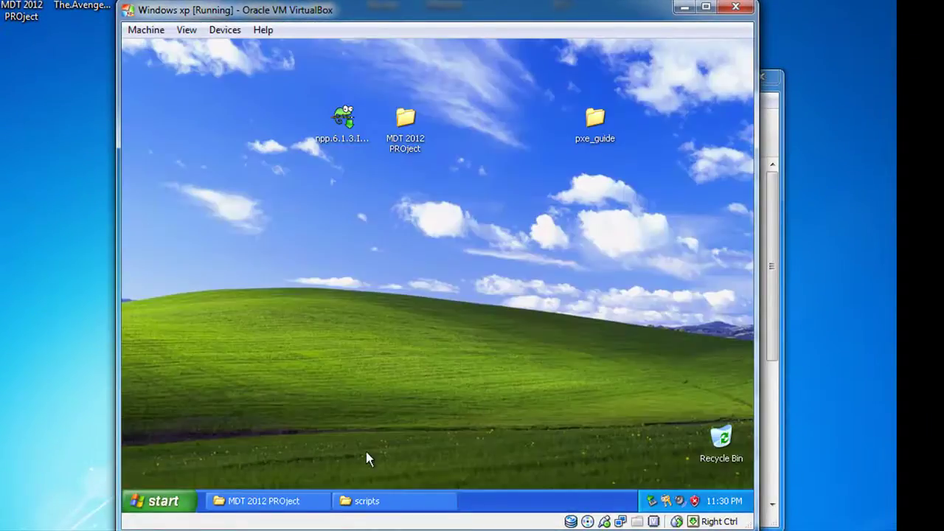
# - Reopen the guide from the pxe_guide folder, widen the virtual machine window, and read the Configure Pxelinux page's automation instructions
pyautogui.doubleClick(410, 125)
pyautogui.click(361, 501)
pyautogui.click(145, 99)
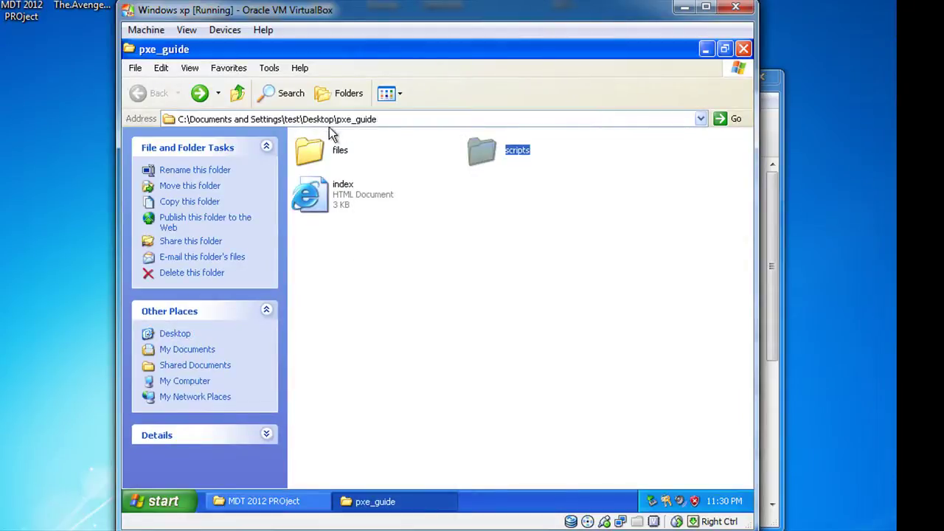
pyautogui.doubleClick(319, 193)
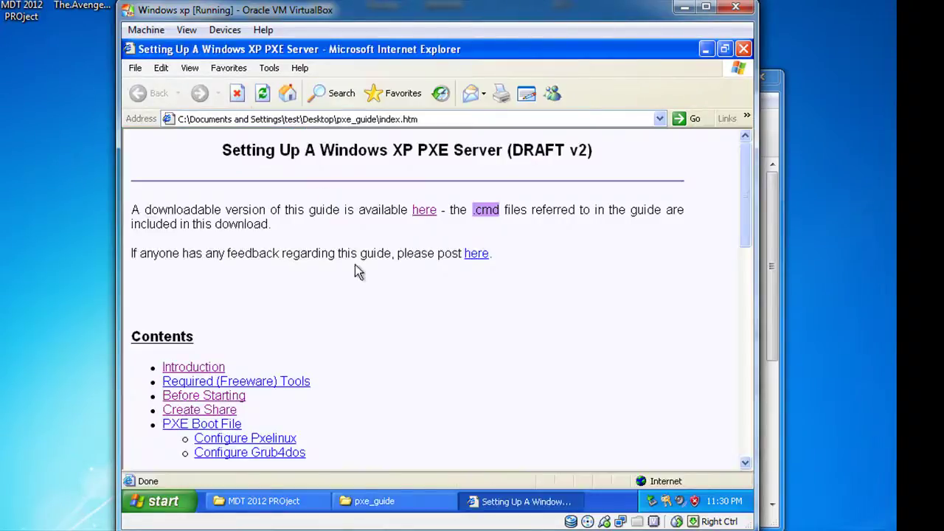
pyautogui.scroll(-3, 745, 190)
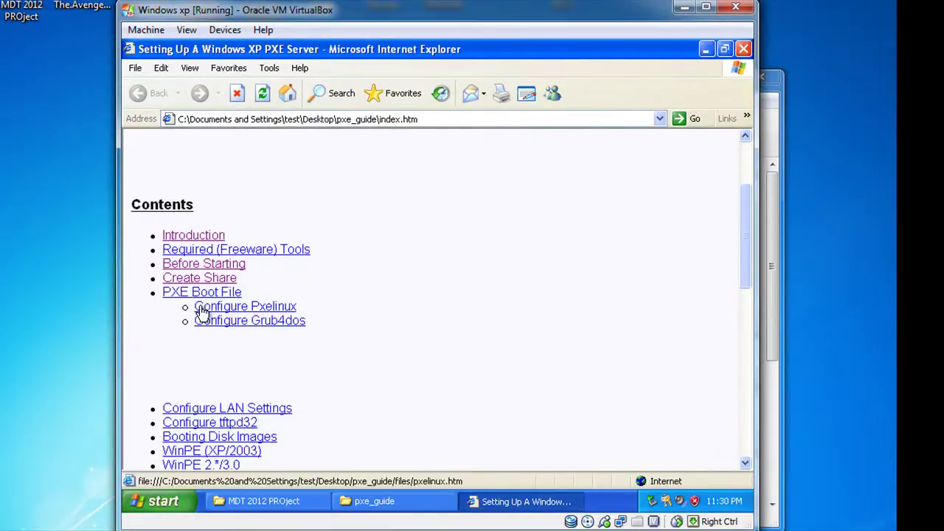
pyautogui.click(291, 311)
pyautogui.moveTo(752, 179); pyautogui.dragTo(842, 174)
pyautogui.moveTo(784, 158); pyautogui.dragTo(789, 193)
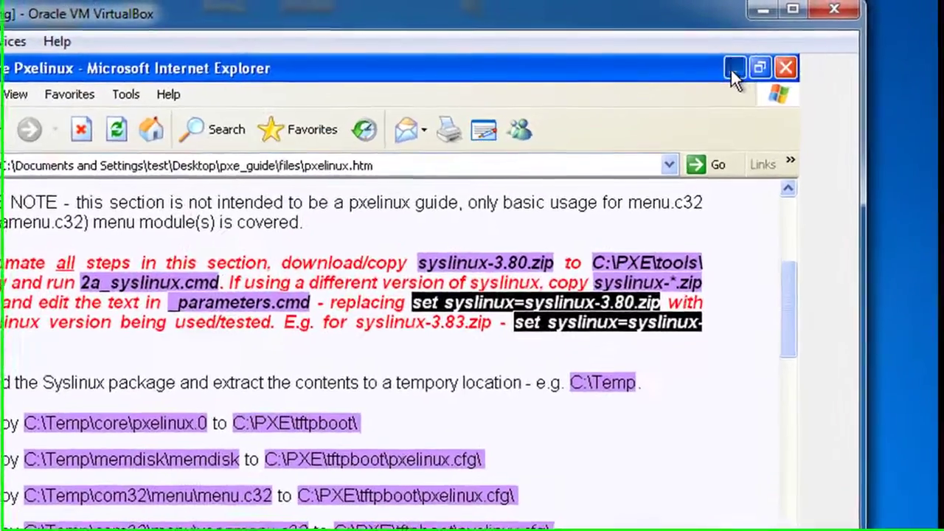
# - Minimize the guide and pxe_guide windows and move the MDT 2012 PROject window higher on the desktop
pyautogui.click(726, 57)
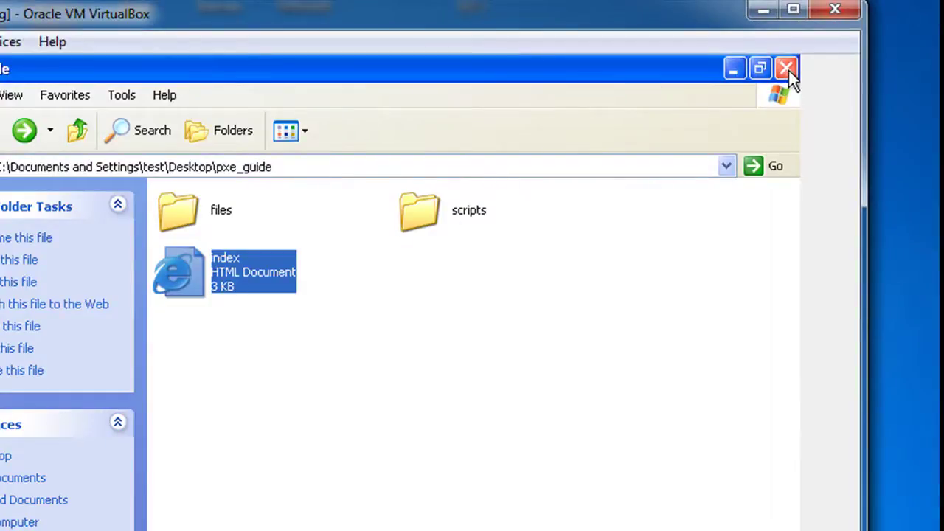
pyautogui.click(732, 68)
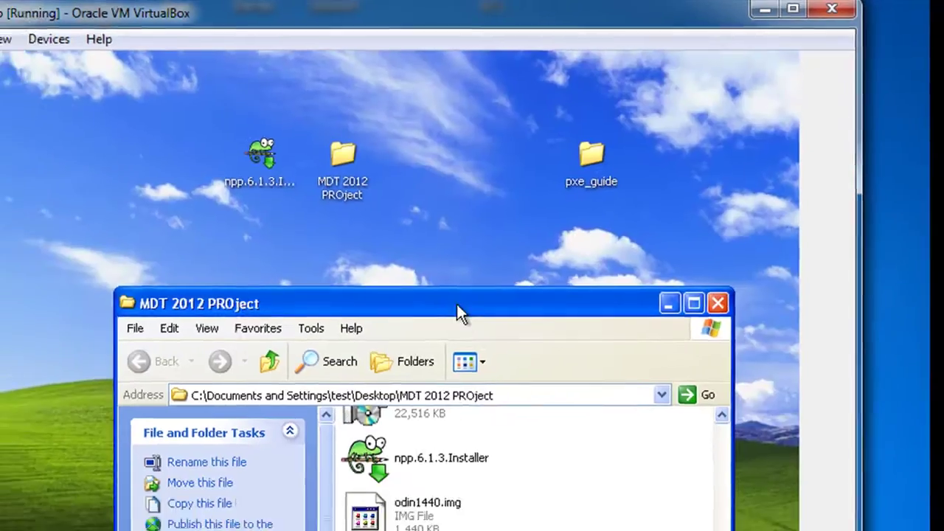
pyautogui.moveTo(437, 324); pyautogui.dragTo(458, 177)
# - Bring the guide back, reopen its Configure Pxelinux page from the contents, and highlight the syslinux-3.80 file name
pyautogui.click(560, 501)
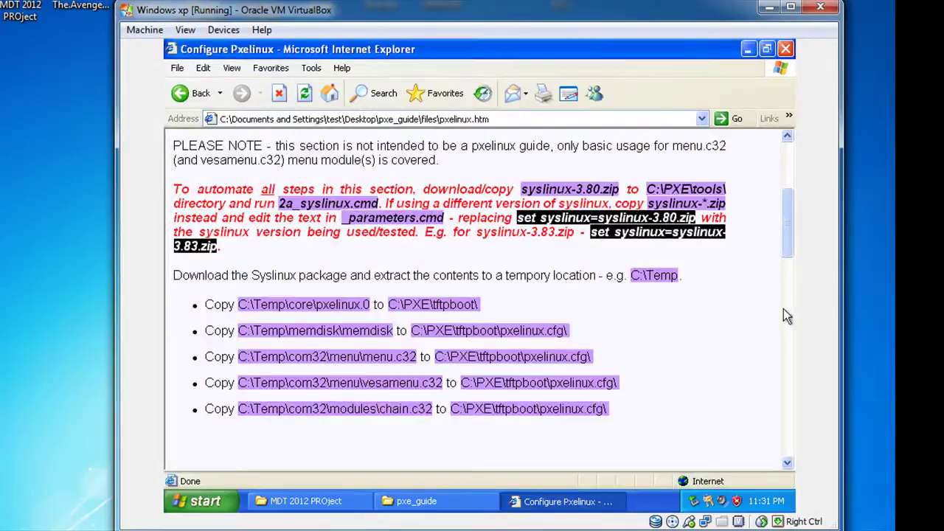
pyautogui.moveTo(790, 264); pyautogui.dragTo(792, 197)
pyautogui.click(196, 99)
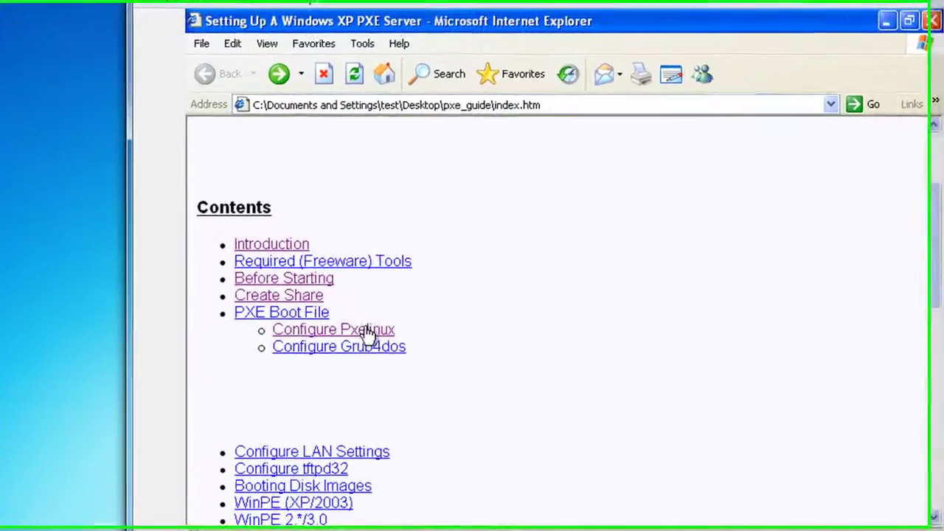
pyautogui.click(311, 306)
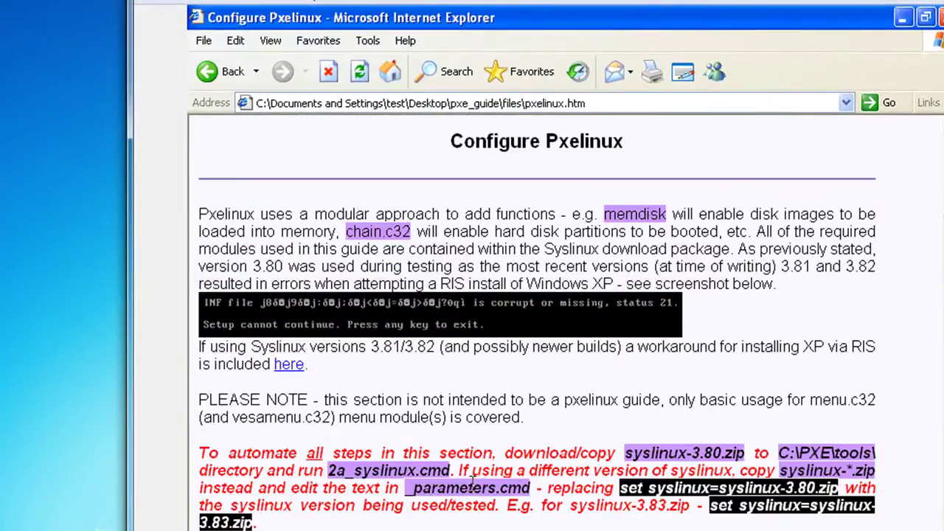
pyautogui.moveTo(624, 451); pyautogui.dragTo(730, 444)
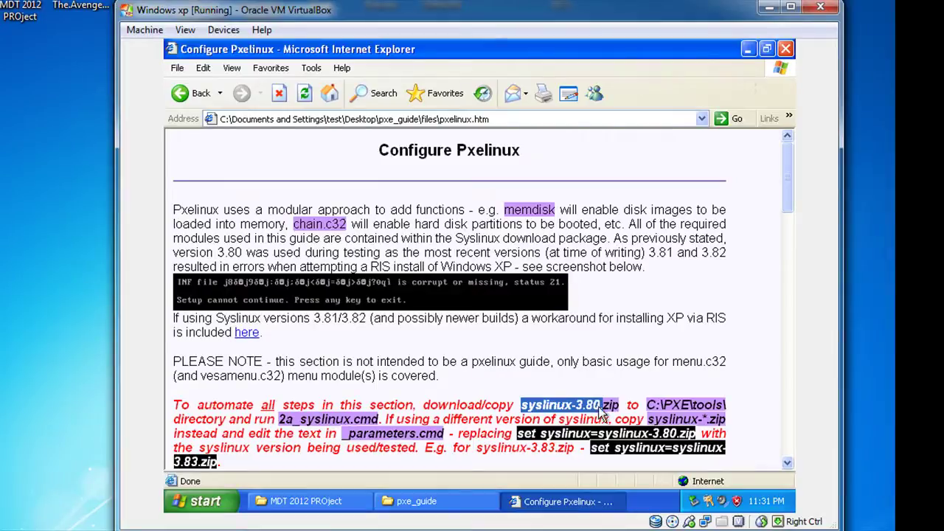
# - Check the syslinux-4.05 archive in the MDT 2012 PROject folder and return to the Configure Pxelinux page
pyautogui.click(749, 49)
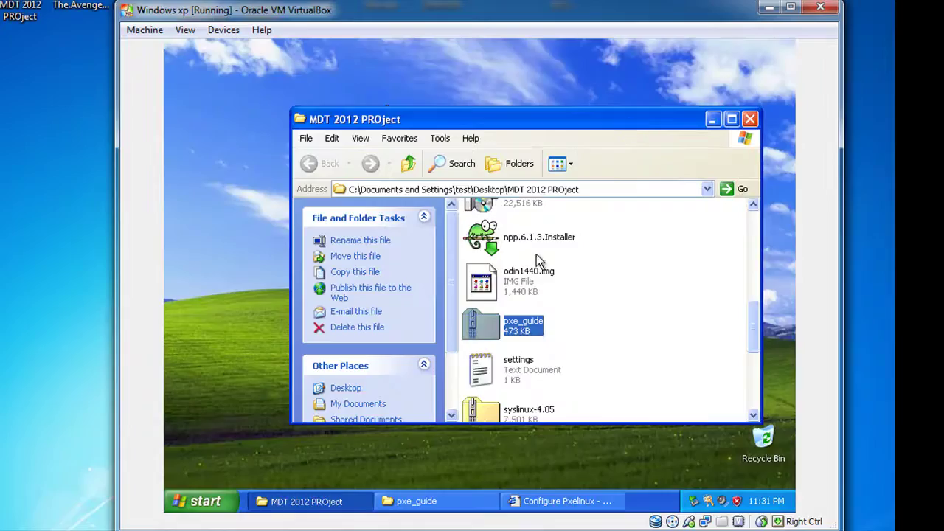
pyautogui.click(532, 413)
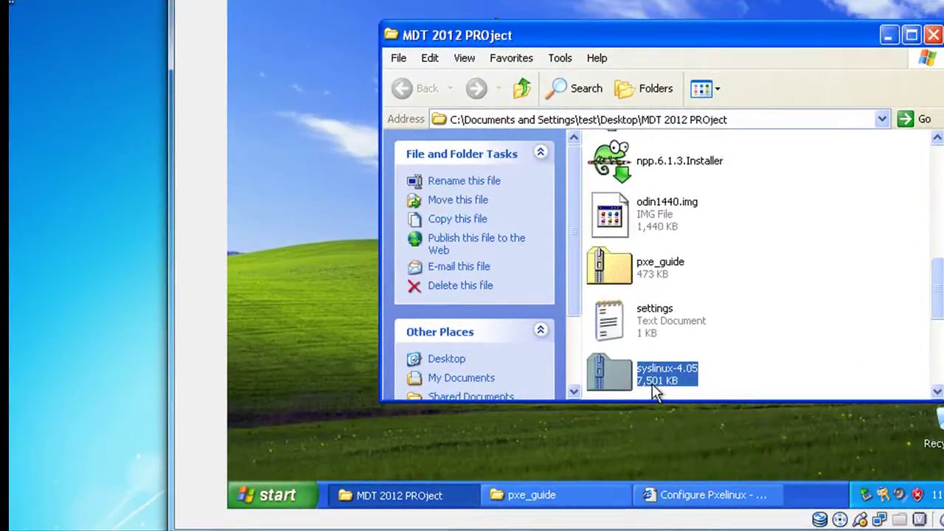
pyautogui.moveTo(671, 376)
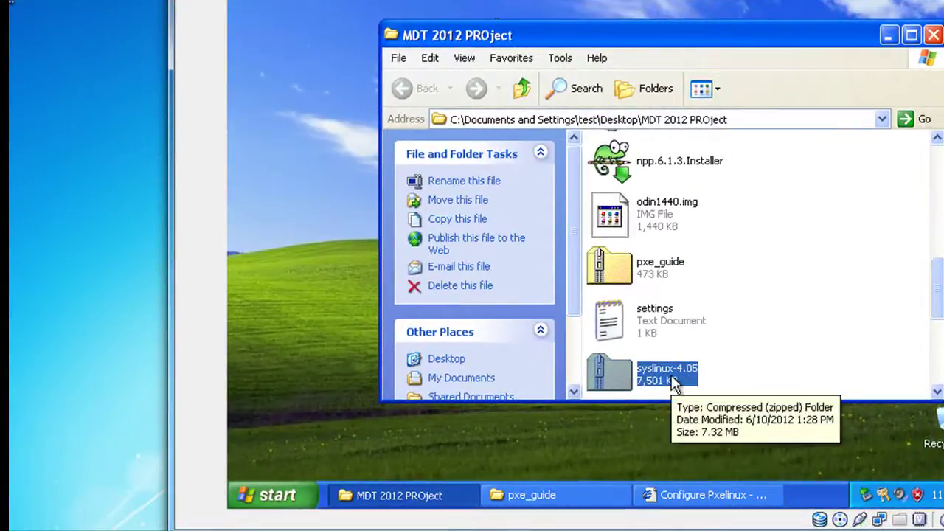
pyautogui.click(674, 496)
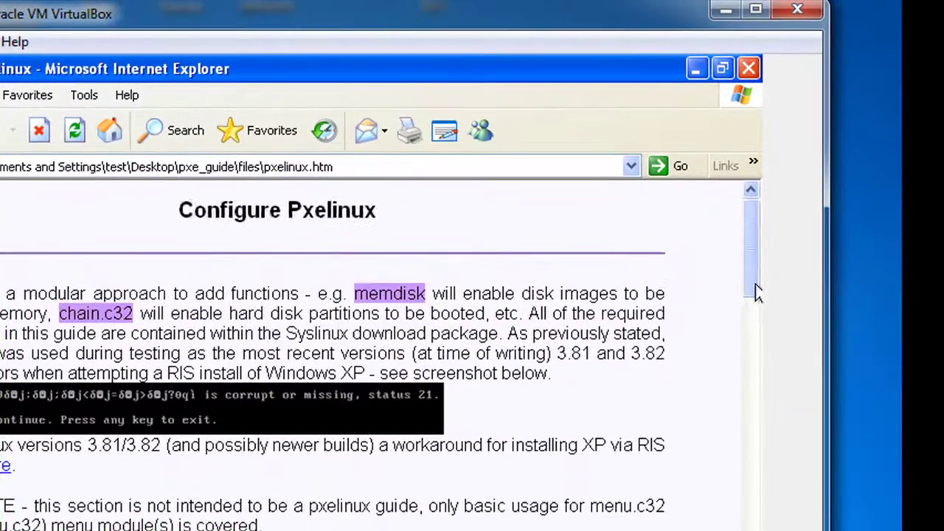
# - Open the Pxelinux link from the guide's Required (Freeware) Tools page, look over the PXELINUX wiki page, and close it
pyautogui.moveTo(789, 205); pyautogui.dragTo(790, 233)
pyautogui.moveTo(753, 330); pyautogui.dragTo(753, 294)
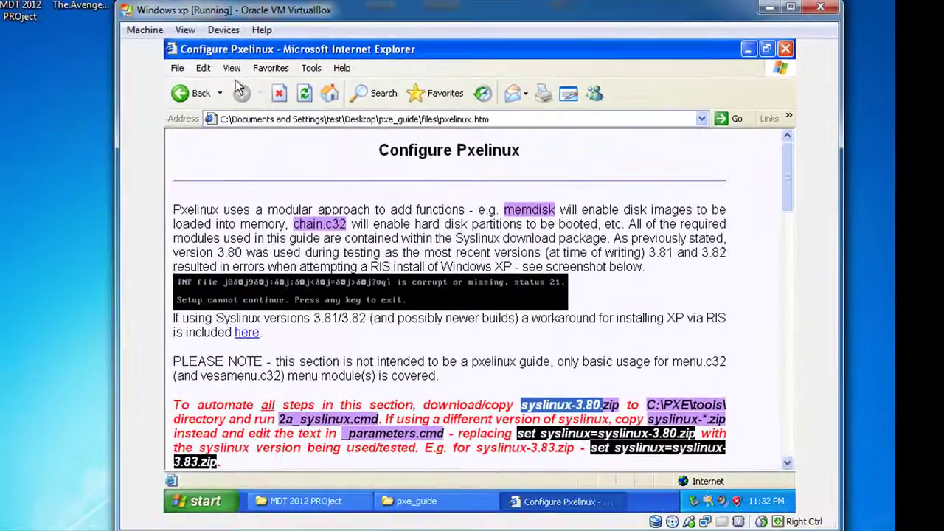
pyautogui.click(185, 86)
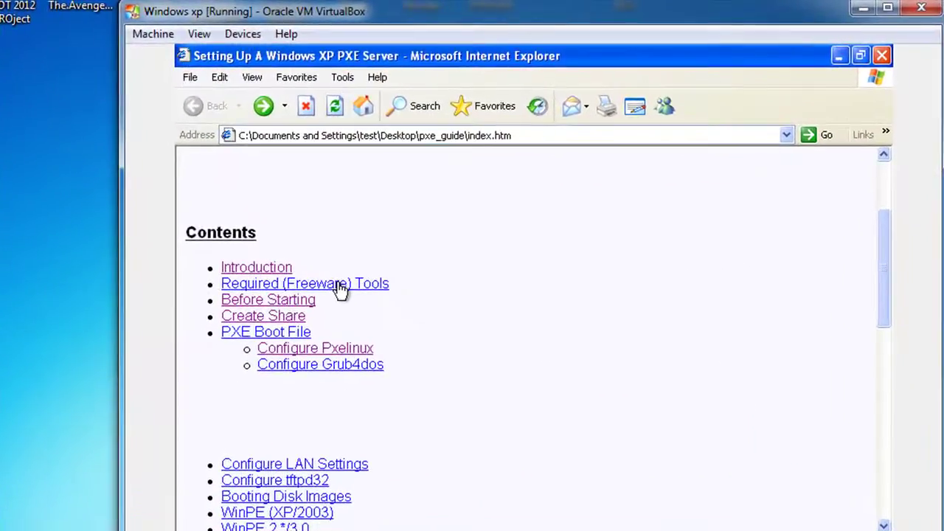
pyautogui.click(264, 250)
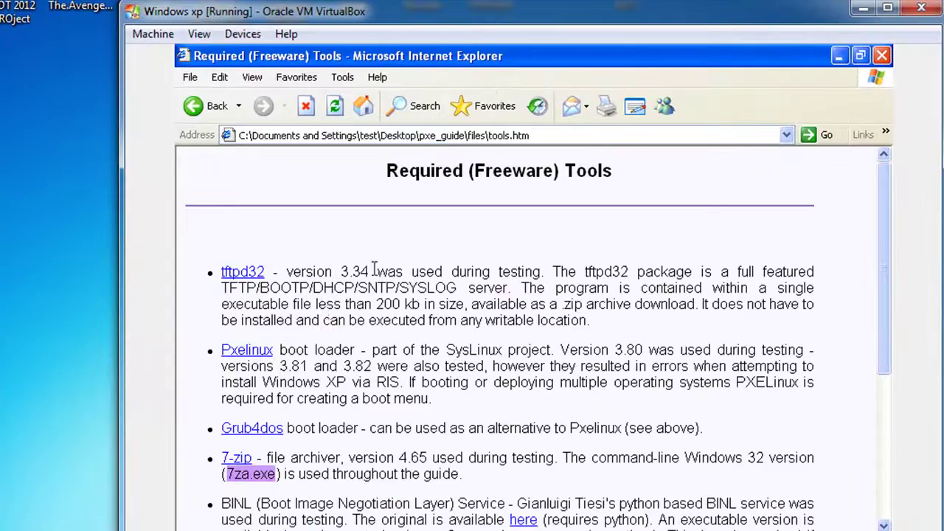
pyautogui.click(264, 353)
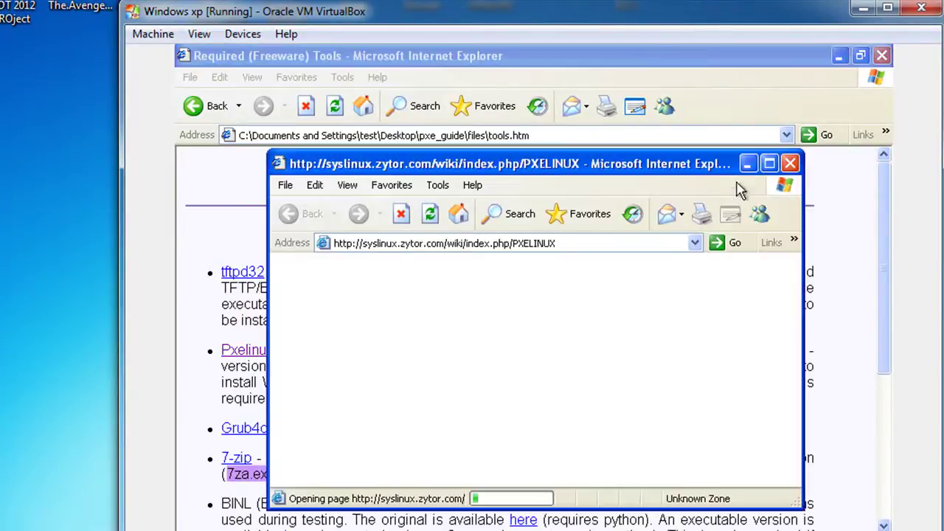
pyautogui.click(770, 164)
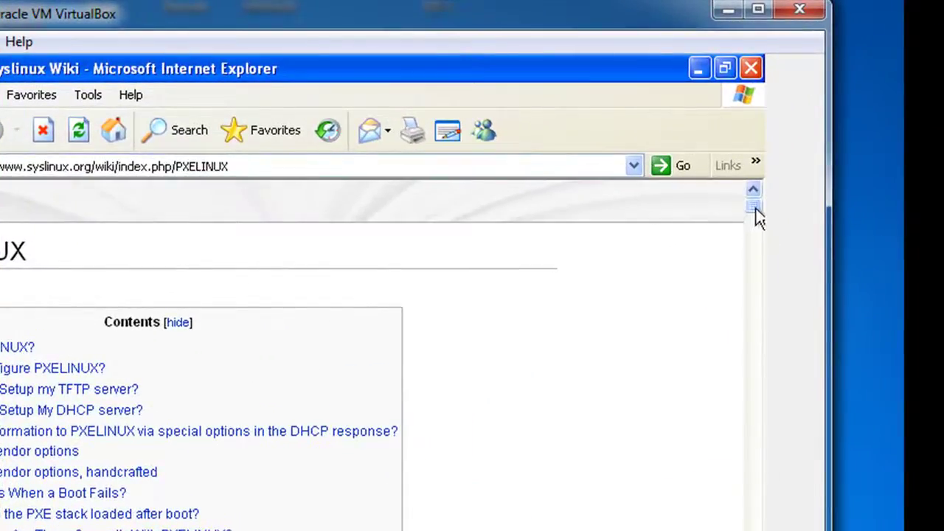
pyautogui.moveTo(757, 218); pyautogui.dragTo(764, 452)
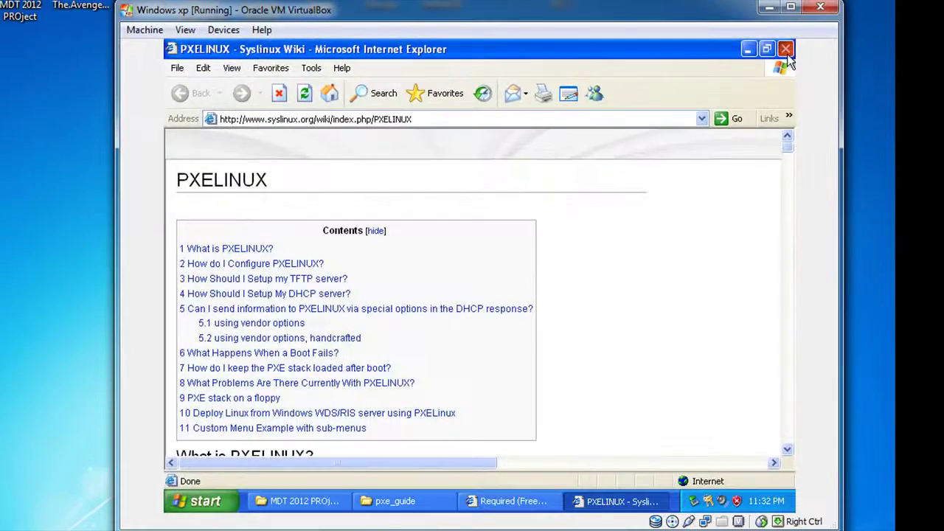
pyautogui.click(755, 65)
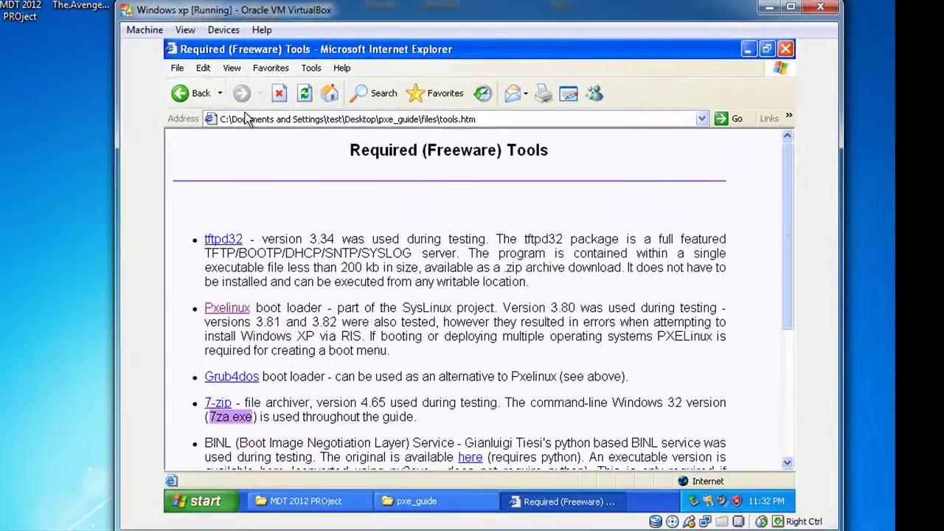
# - Return to the guide's Configure Pxelinux page and highlight pxelinux.0 and its tftpboot destination in the list of files to copy
pyautogui.click(190, 96)
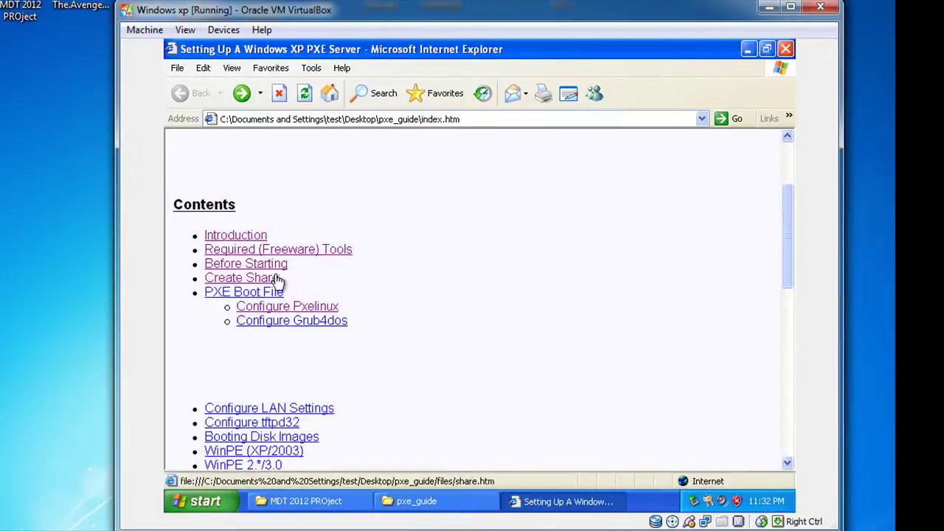
pyautogui.click(263, 307)
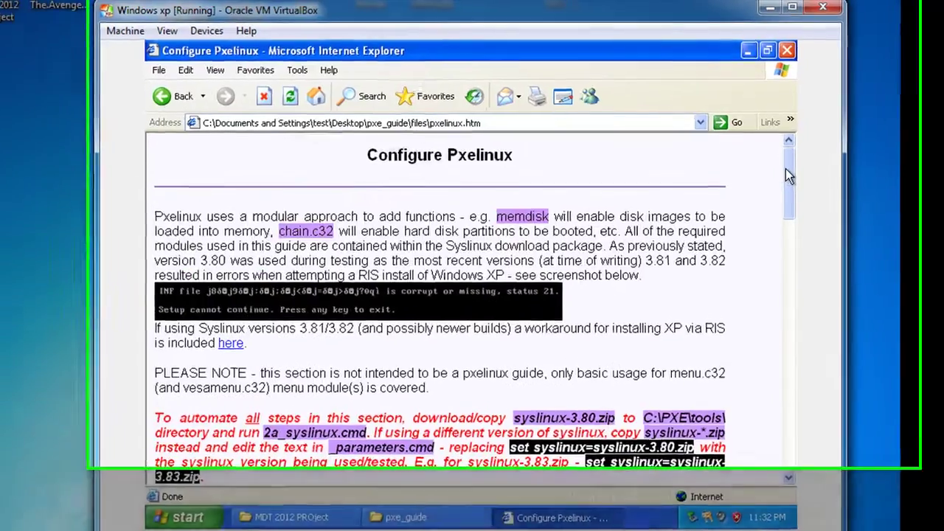
pyautogui.moveTo(785, 169); pyautogui.dragTo(785, 225)
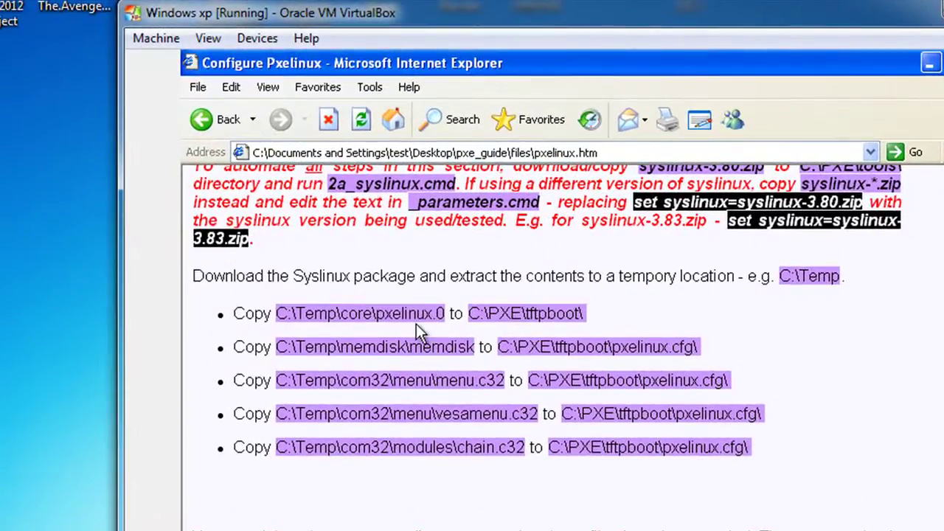
pyautogui.moveTo(376, 313); pyautogui.dragTo(449, 314)
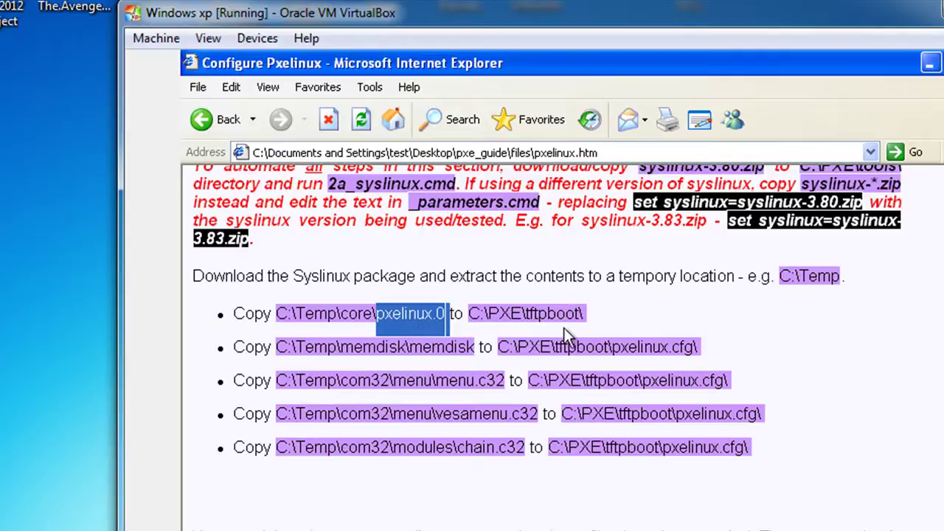
pyautogui.moveTo(526, 313); pyautogui.dragTo(586, 314)
pyautogui.moveTo(378, 314); pyautogui.dragTo(438, 303)
pyautogui.moveTo(526, 313); pyautogui.dragTo(586, 313)
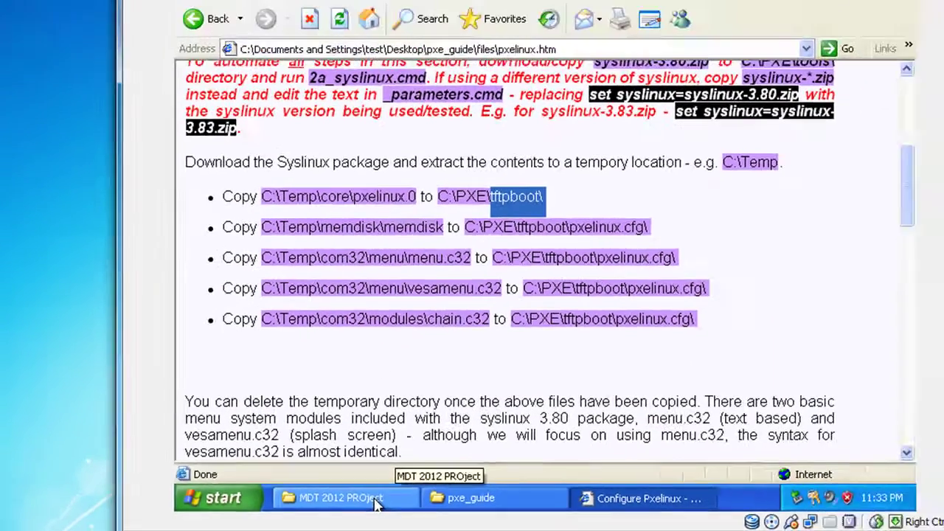
# - Minimize the guide and extract the syslinux-4.05 archive from the MDT 2012 PROject folder to a syslinux-4.05 folder on the desktop
pyautogui.click(442, 492)
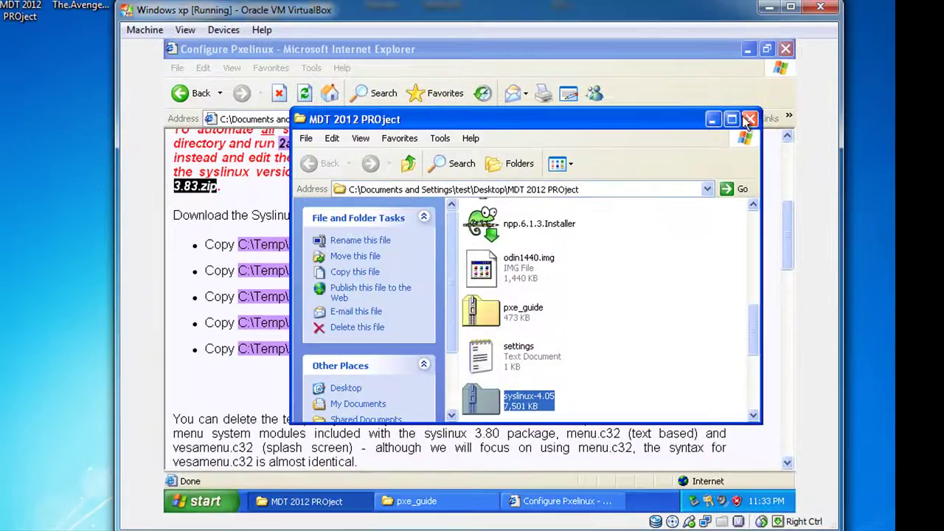
pyautogui.click(747, 48)
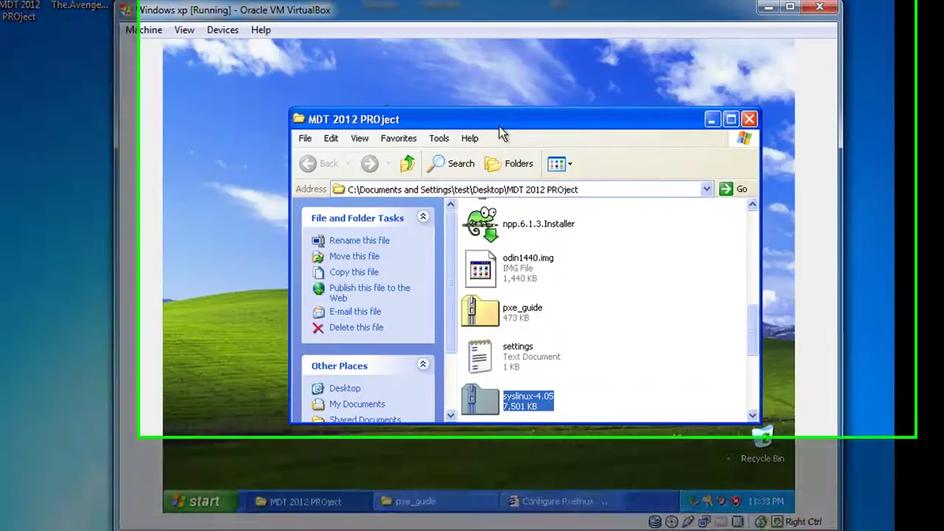
pyautogui.moveTo(507, 121); pyautogui.dragTo(565, 93)
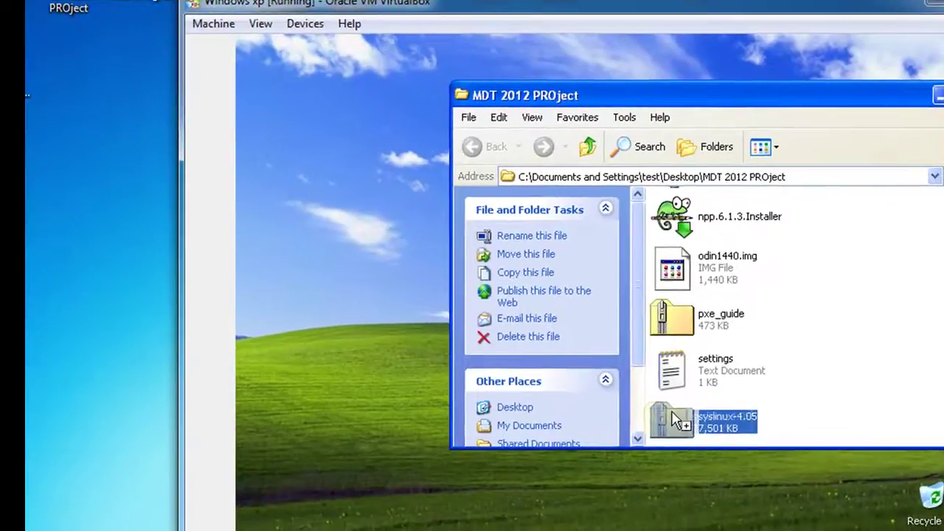
pyautogui.moveTo(672, 419); pyautogui.dragTo(350, 256)
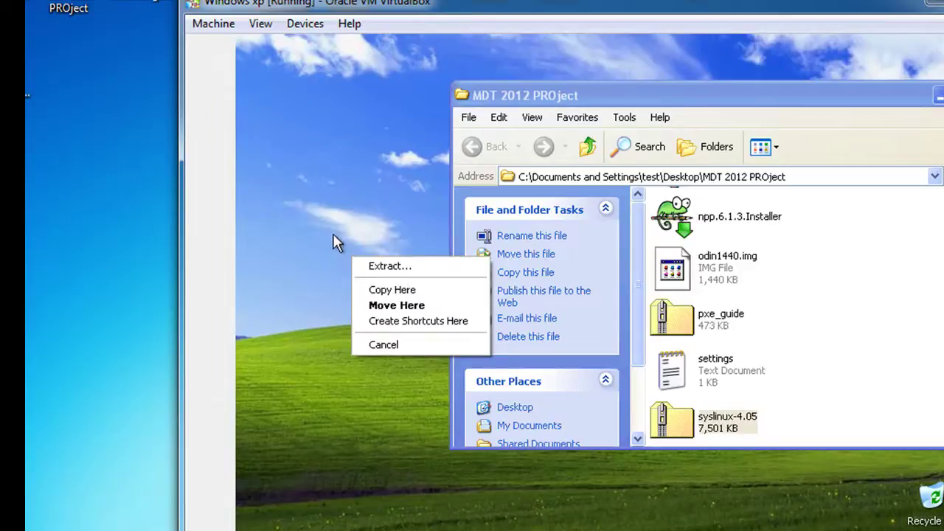
pyautogui.click(386, 265)
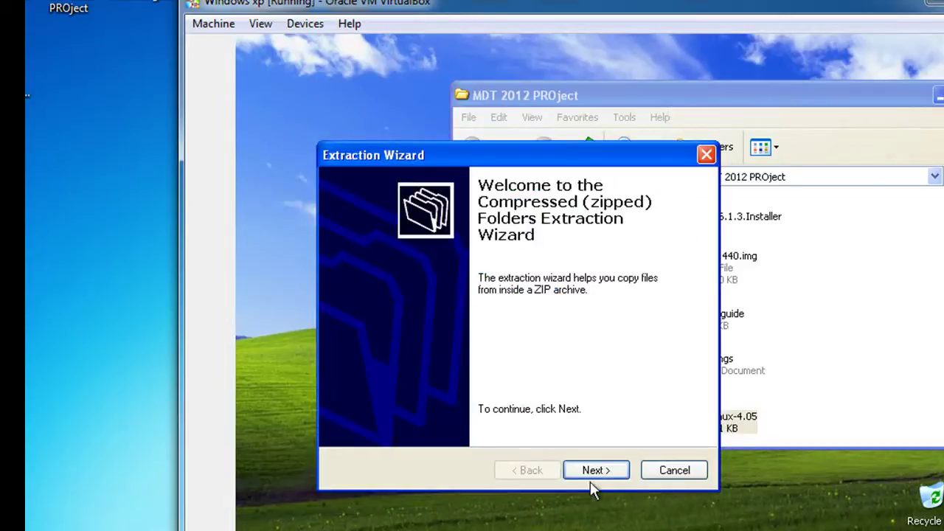
pyautogui.click(592, 475)
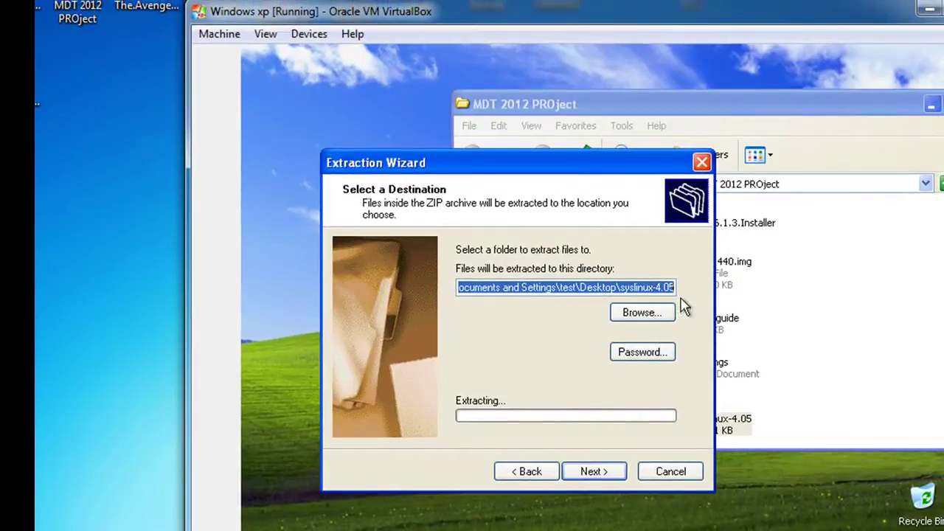
pyautogui.click(598, 474)
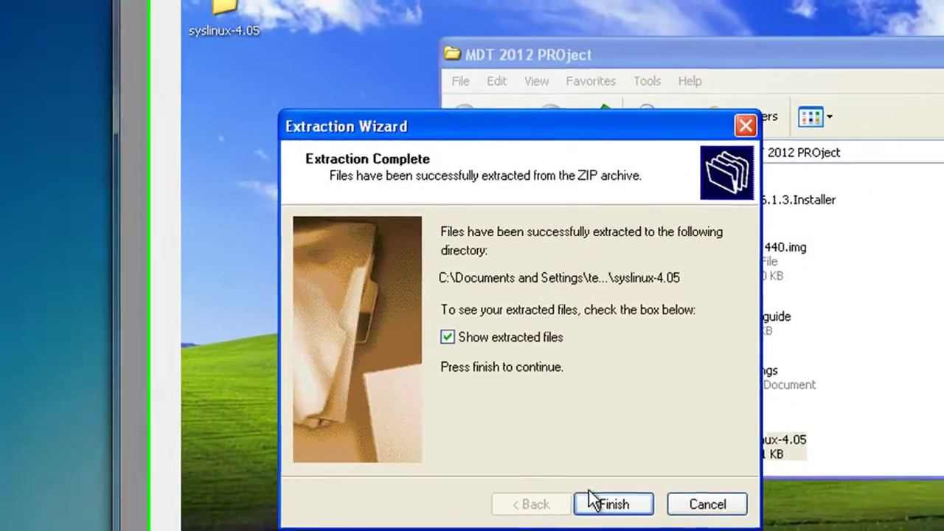
pyautogui.click(617, 504)
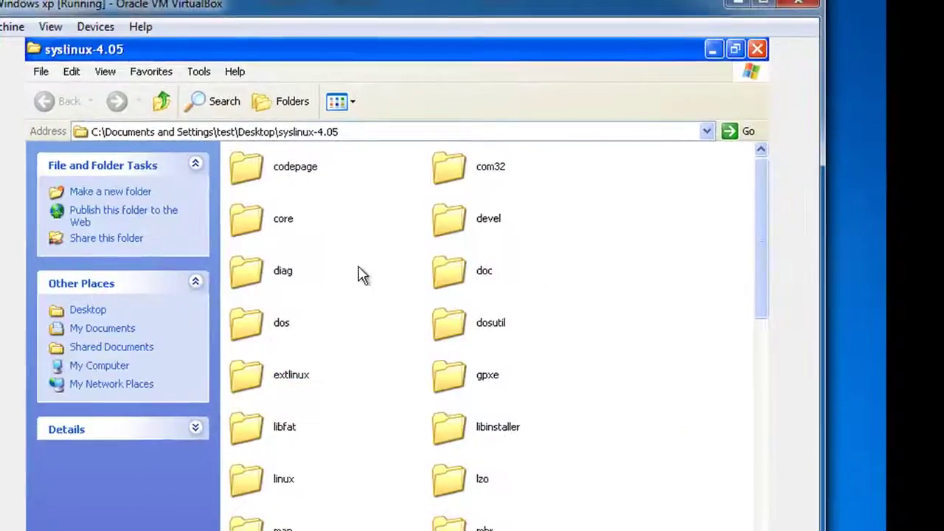
# - Clear the open folder windows off the desktop and move the extracted syslinux-4.05 folder lower on it
pyautogui.click(756, 49)
pyautogui.moveTo(509, 103); pyautogui.dragTo(445, 185)
pyautogui.click(521, 186)
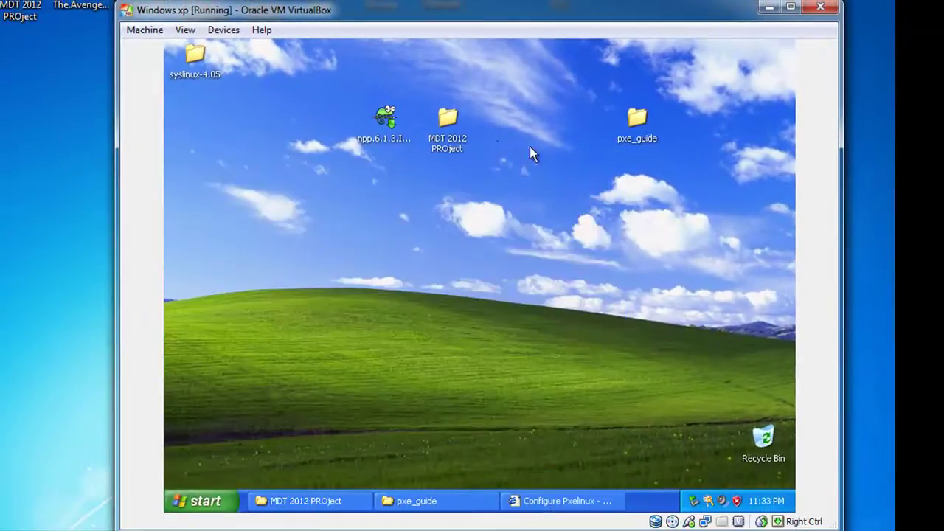
pyautogui.moveTo(194, 56); pyautogui.dragTo(196, 184)
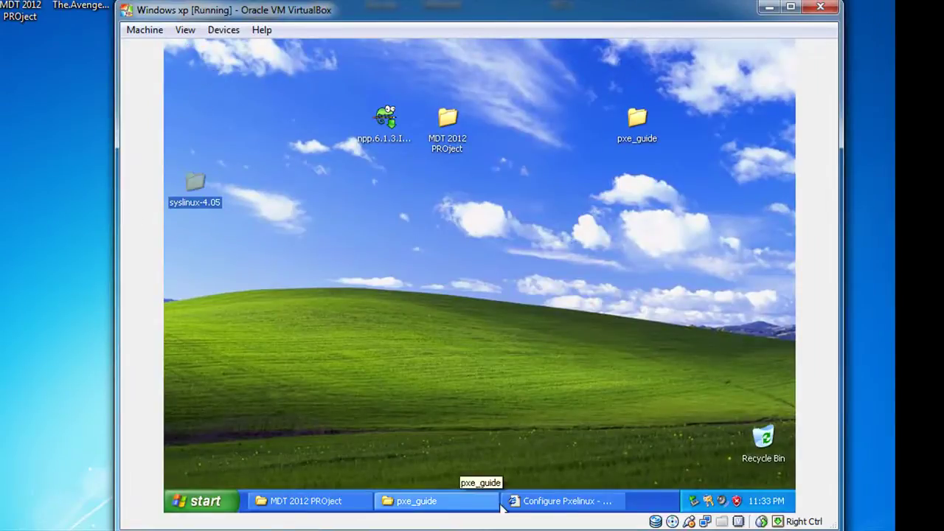
# - Highlight the Temp\core source path in the guide, compare it with the extracted syslinux-4.05 folder, and minimize both windows
pyautogui.click(560, 502)
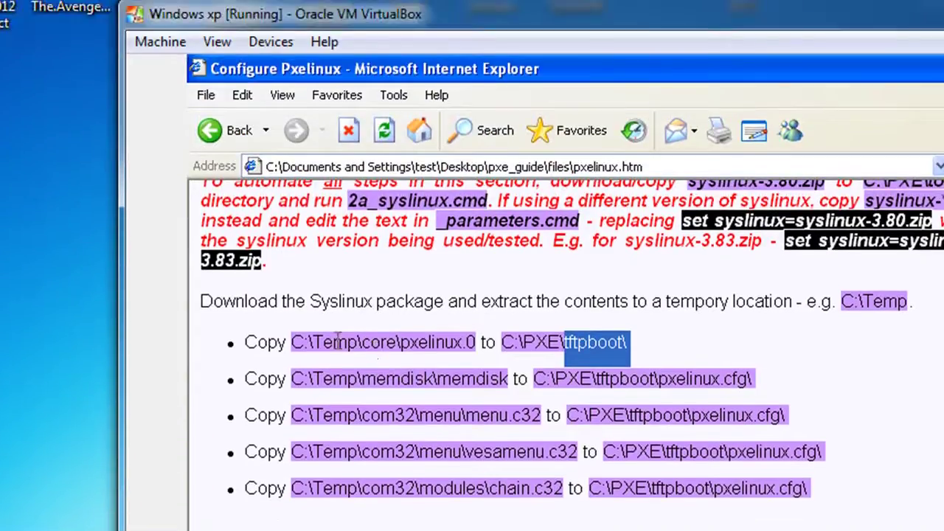
pyautogui.moveTo(313, 335); pyautogui.dragTo(383, 357)
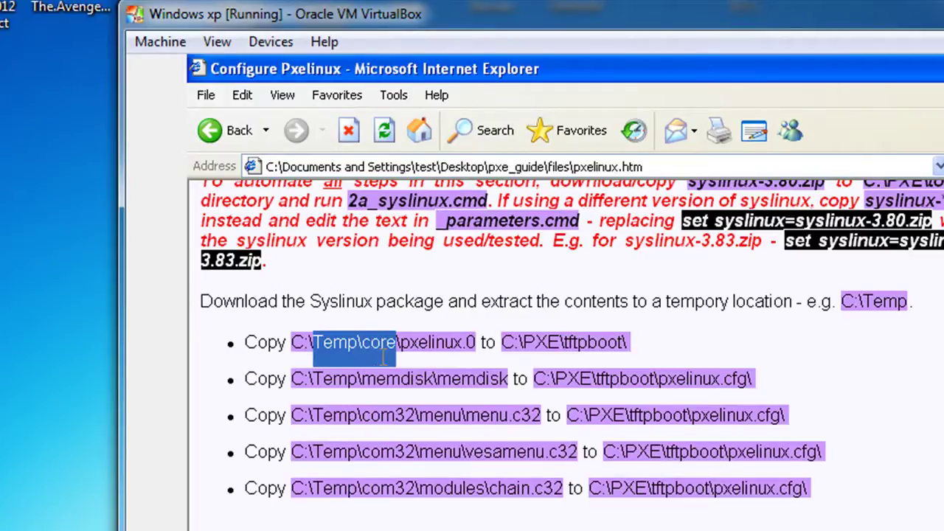
pyautogui.moveTo(309, 343); pyautogui.dragTo(358, 343)
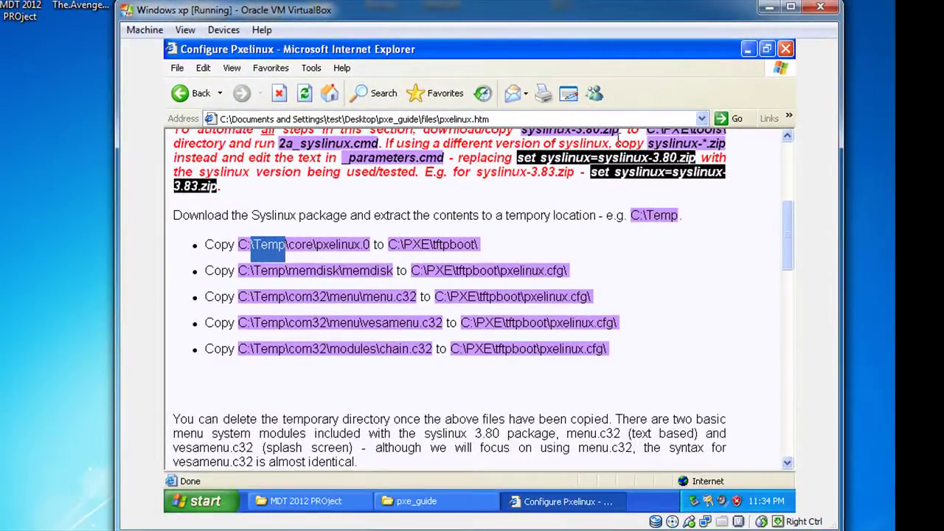
pyautogui.click(748, 49)
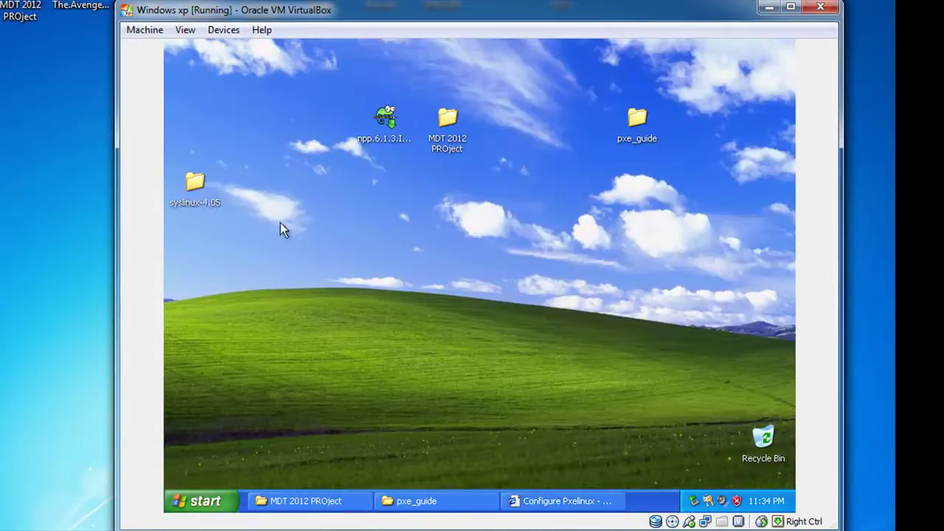
pyautogui.doubleClick(204, 186)
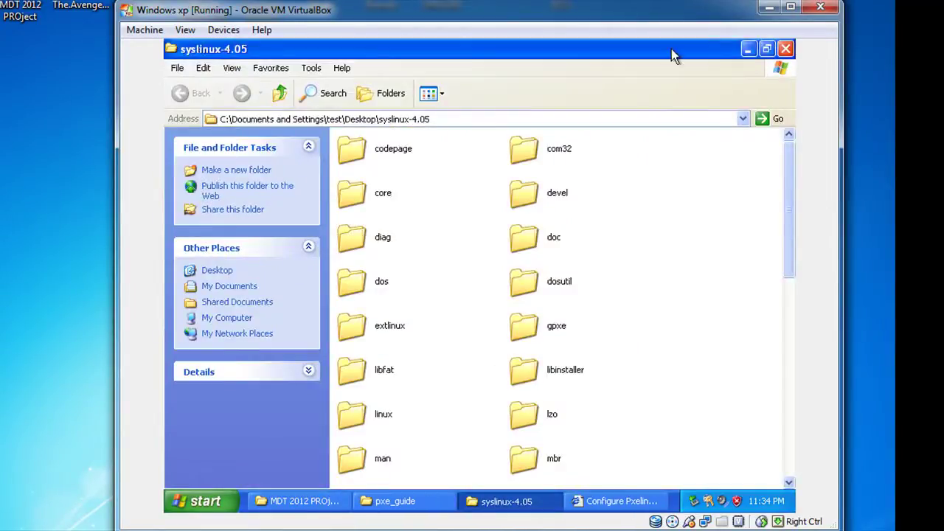
pyautogui.click(747, 49)
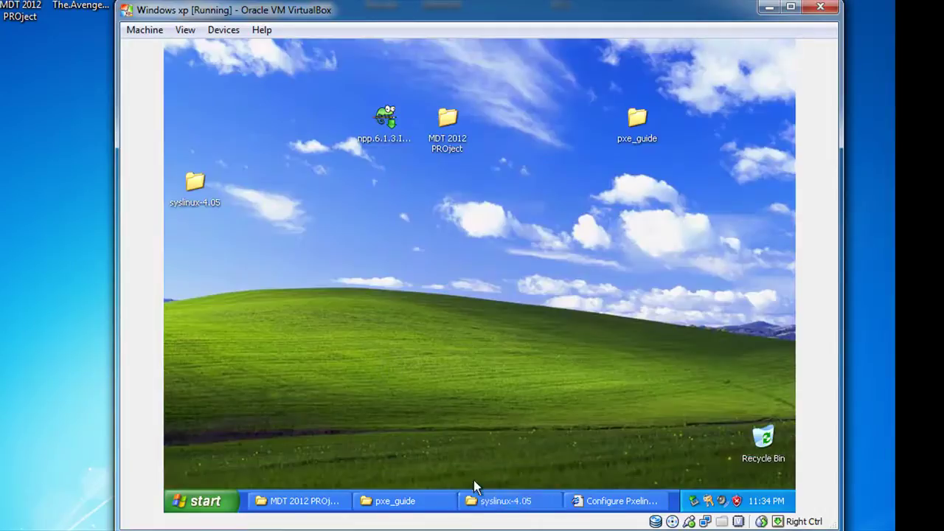
# - Highlight pxelinux.0 and its core folder in the guide, look inside the core folder of syslinux-4.05, and go back up
pyautogui.click(599, 502)
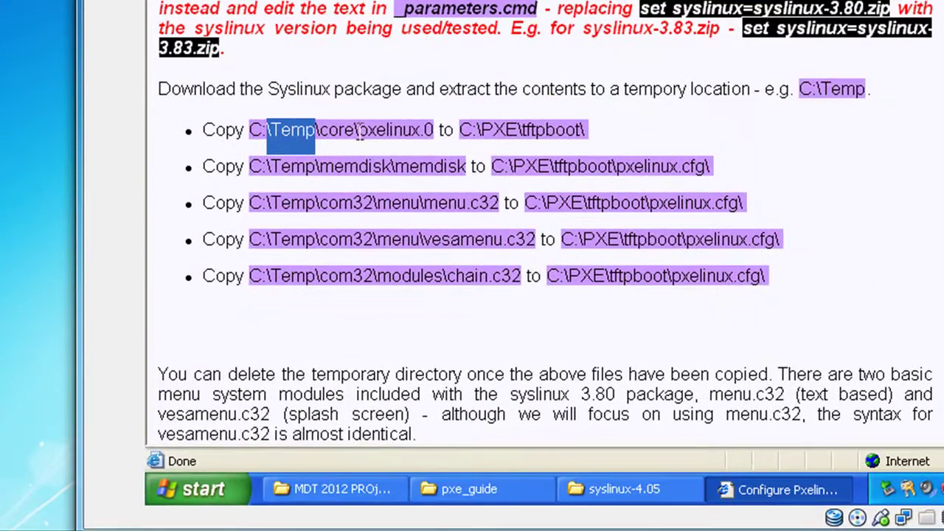
pyautogui.doubleClick(389, 131)
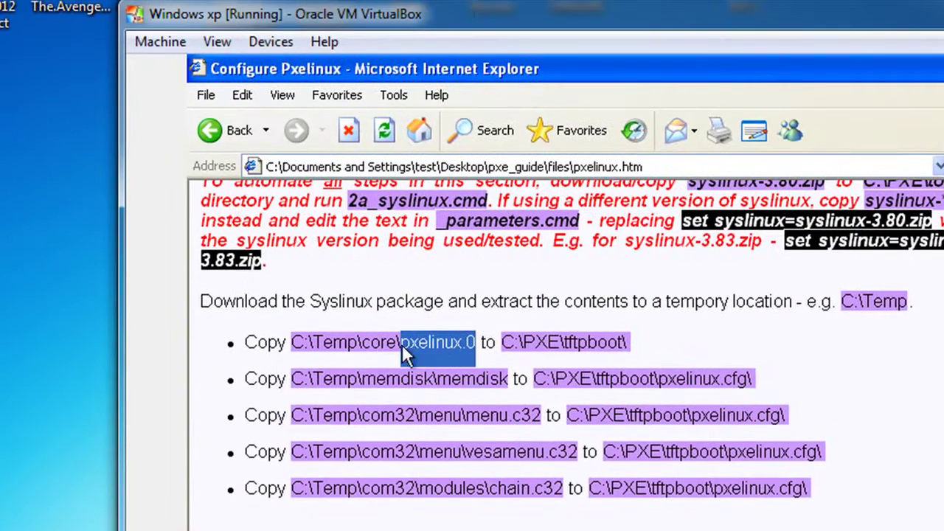
pyautogui.doubleClick(376, 341)
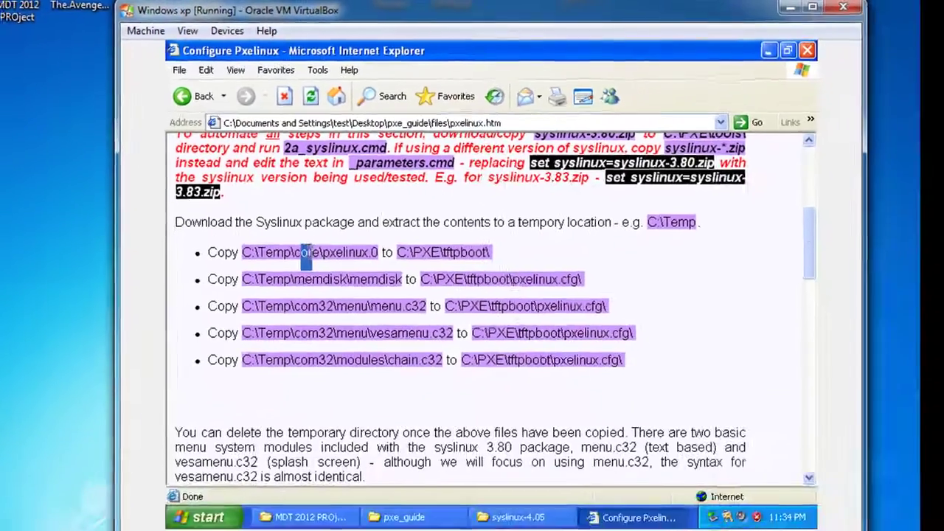
pyautogui.click(503, 501)
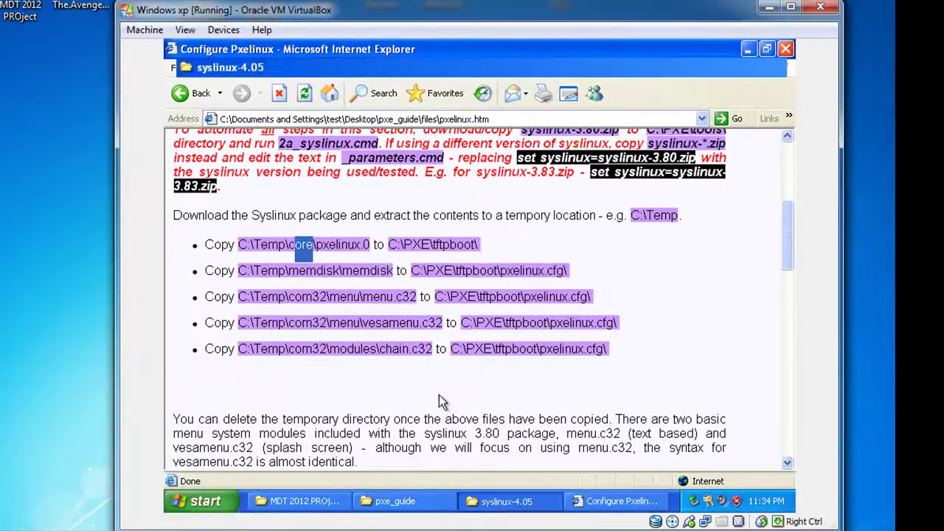
pyautogui.click(358, 196)
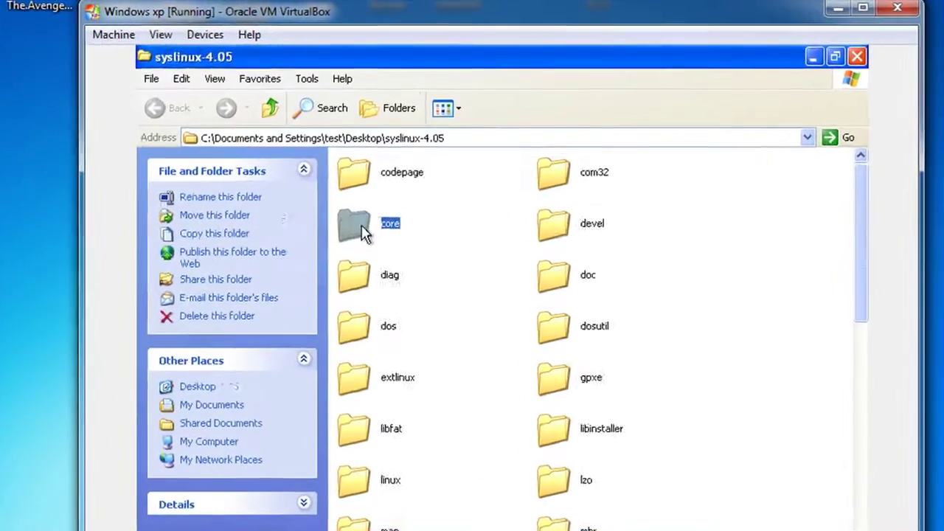
pyautogui.doubleClick(359, 198)
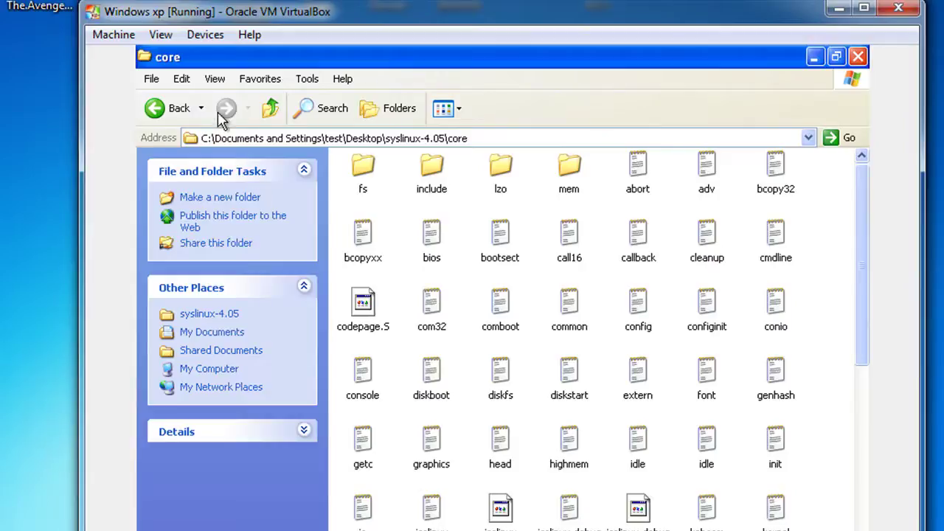
pyautogui.click(181, 109)
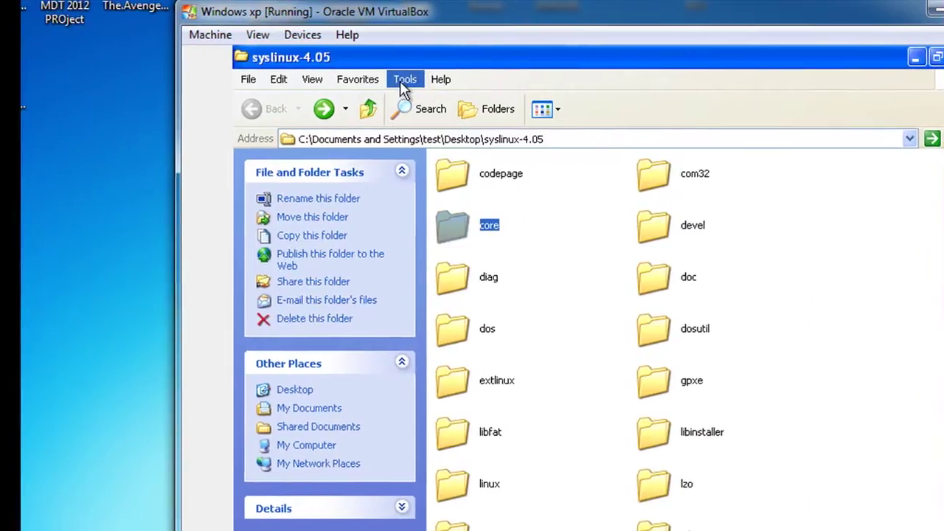
# - Set the folder view options to show hidden files, extensions for known file types and protected operating system files
pyautogui.click(400, 80)
pyautogui.moveTo(440, 79)
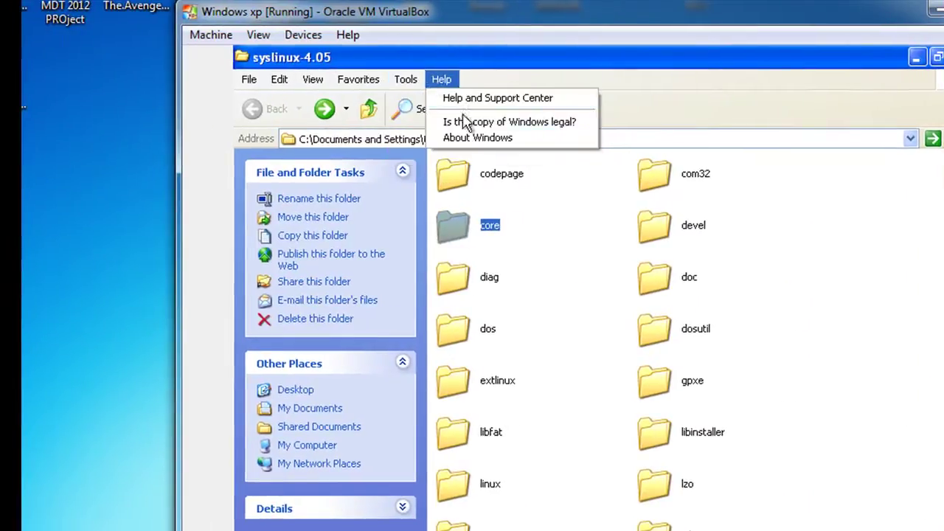
pyautogui.moveTo(411, 86)
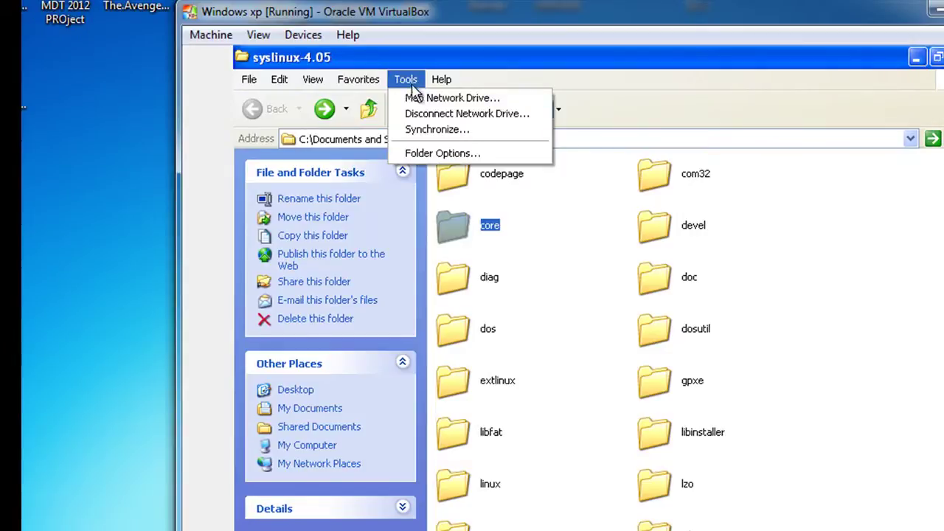
pyautogui.click(428, 152)
pyautogui.click(317, 101)
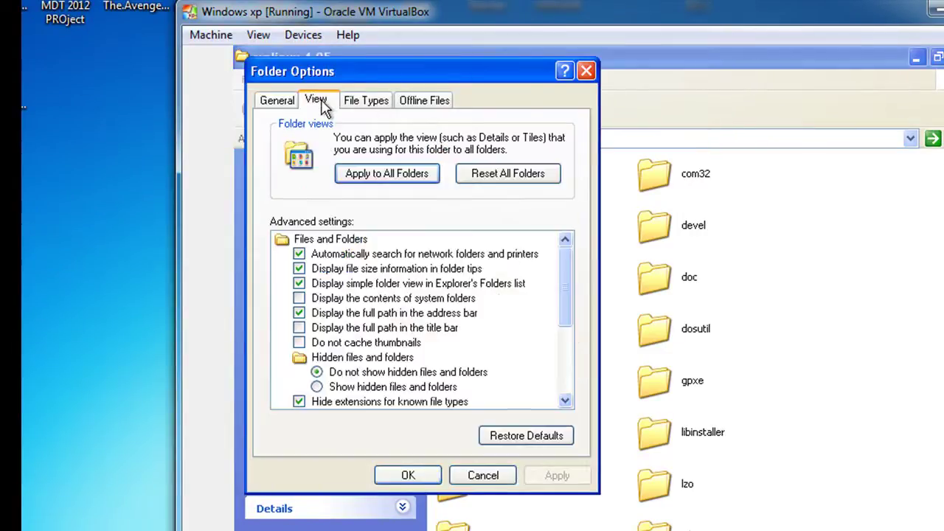
pyautogui.click(388, 385)
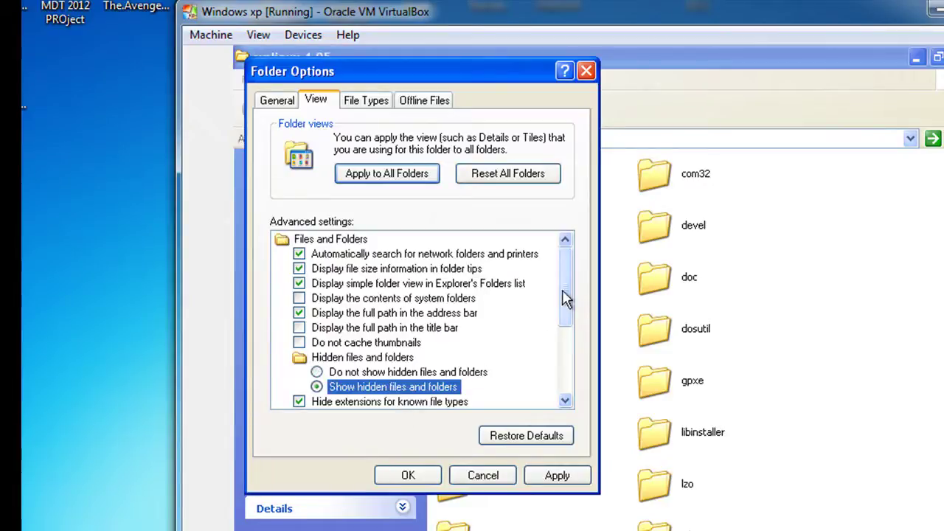
pyautogui.moveTo(568, 294); pyautogui.dragTo(556, 339)
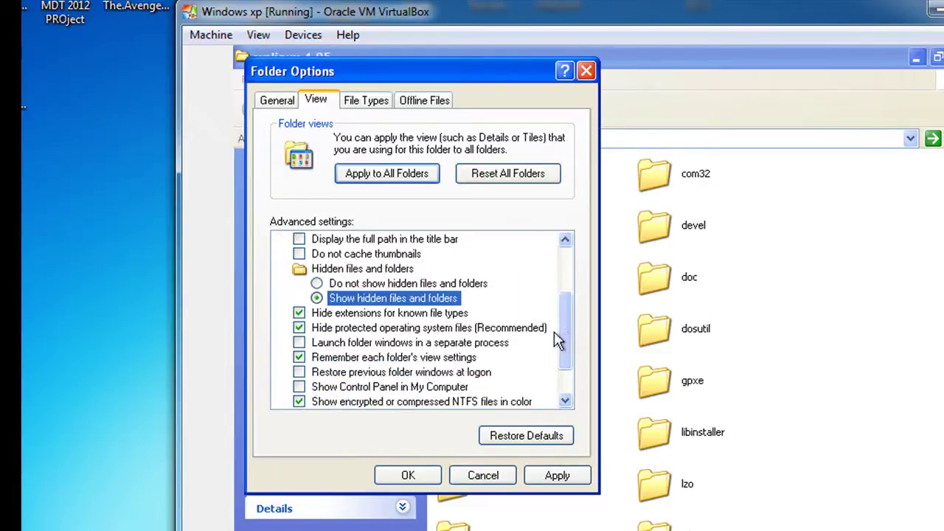
pyautogui.click(319, 315)
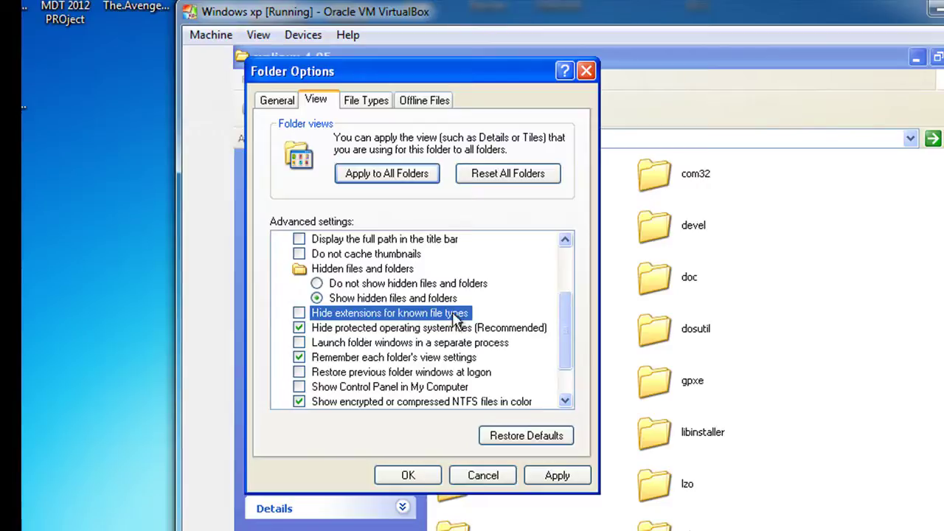
pyautogui.click(299, 328)
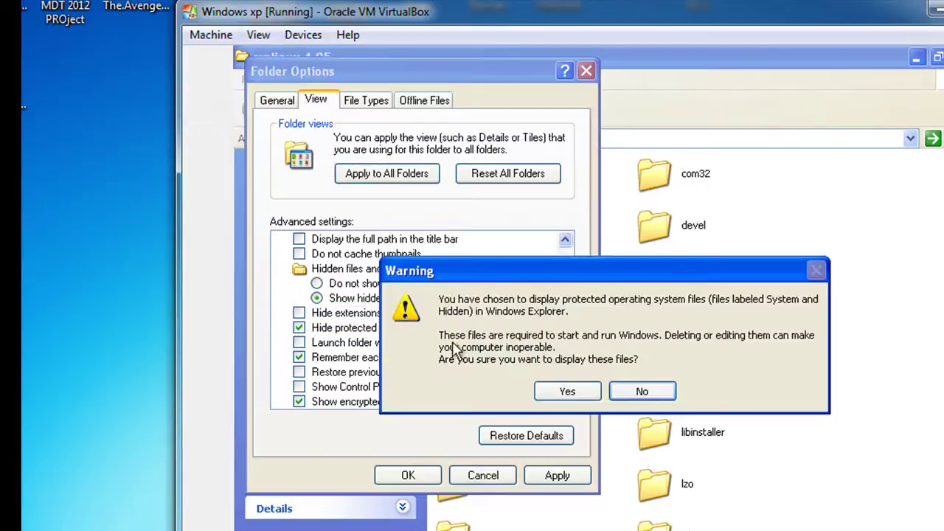
pyautogui.click(567, 391)
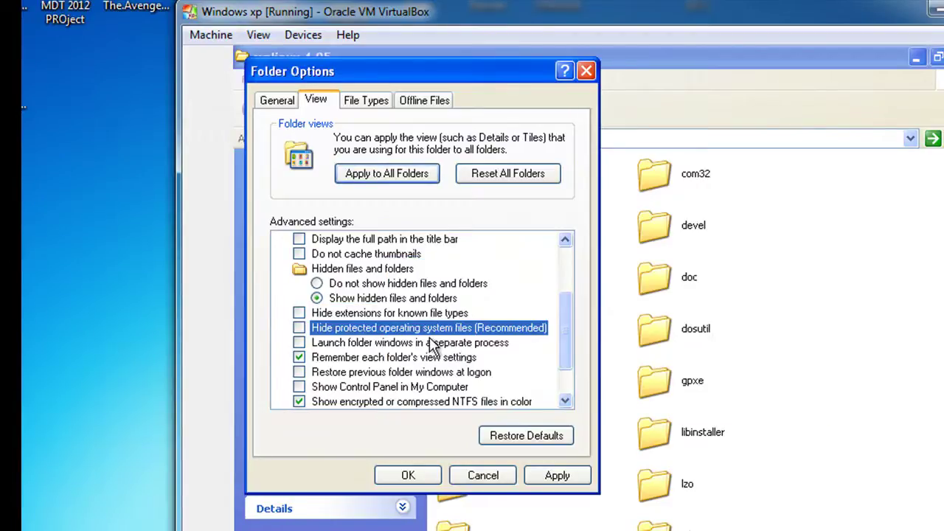
pyautogui.click(555, 476)
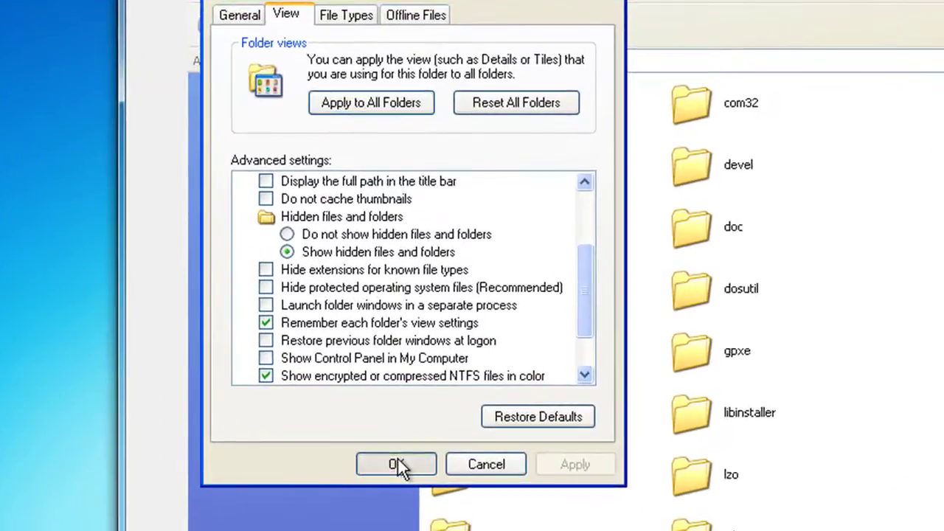
pyautogui.click(400, 467)
# - Find pxelinux.0 in the core folder of syslinux-4.05 and copy it to the clipboard
pyautogui.click(471, 203)
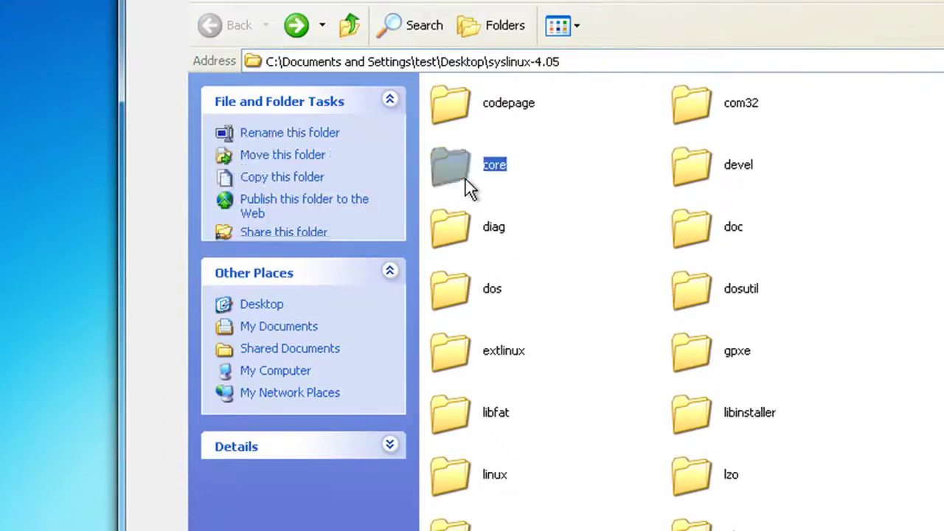
pyautogui.doubleClick(468, 180)
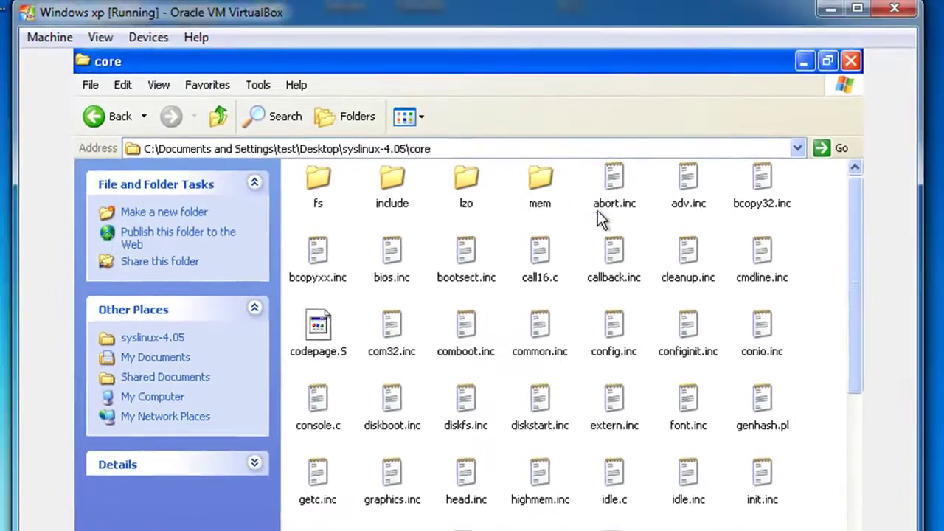
pyautogui.click(556, 138)
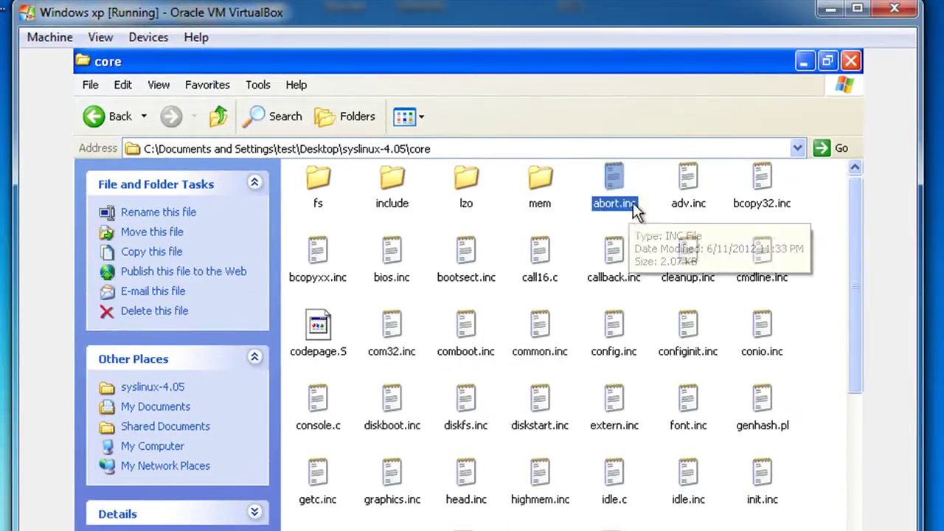
pyautogui.scroll(-3, 654, 260)
pyautogui.scroll(-2, 784, 499)
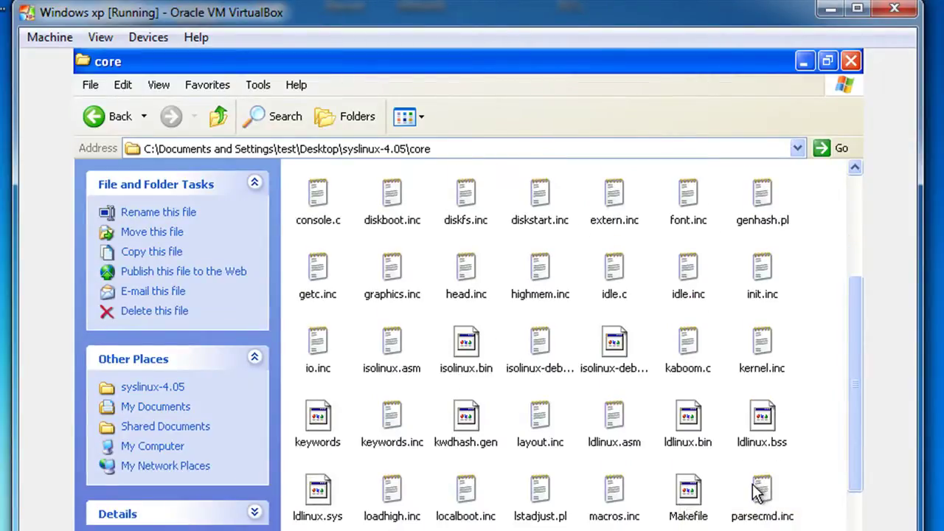
pyautogui.scroll(-1, 760, 490)
pyautogui.write('pxel')
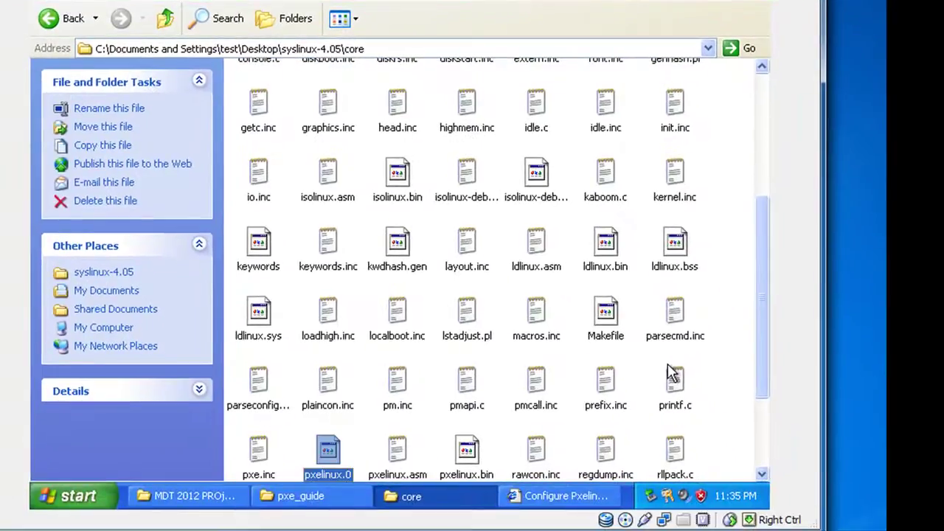
pyautogui.scroll(-2, 763, 344)
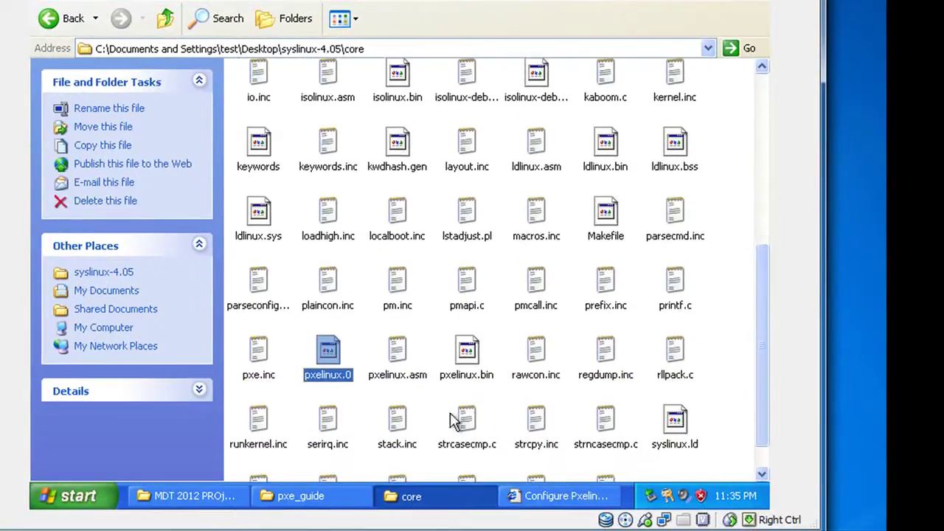
pyautogui.rightClick(334, 357)
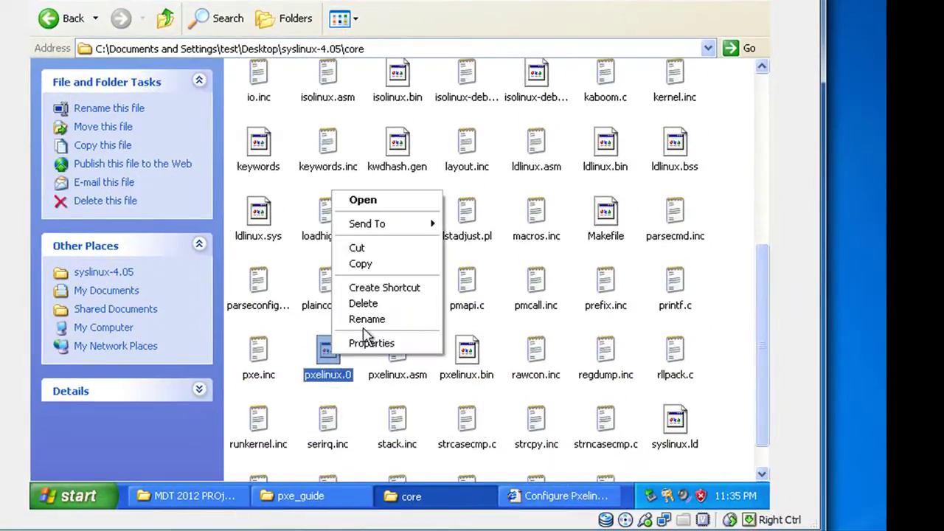
pyautogui.click(361, 263)
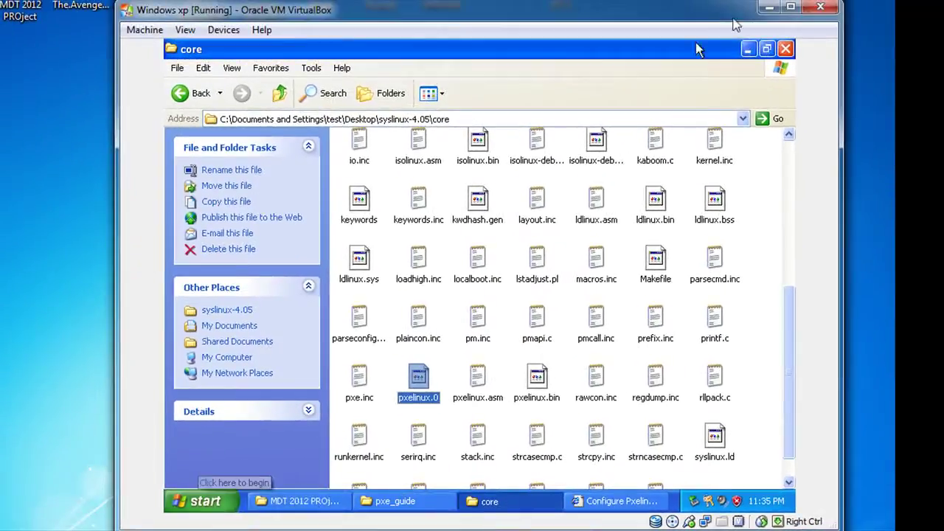
# - Minimize the core folder, paste pxelinux.0 into C:\PXE\tftpboot and close that folder window
pyautogui.click(747, 50)
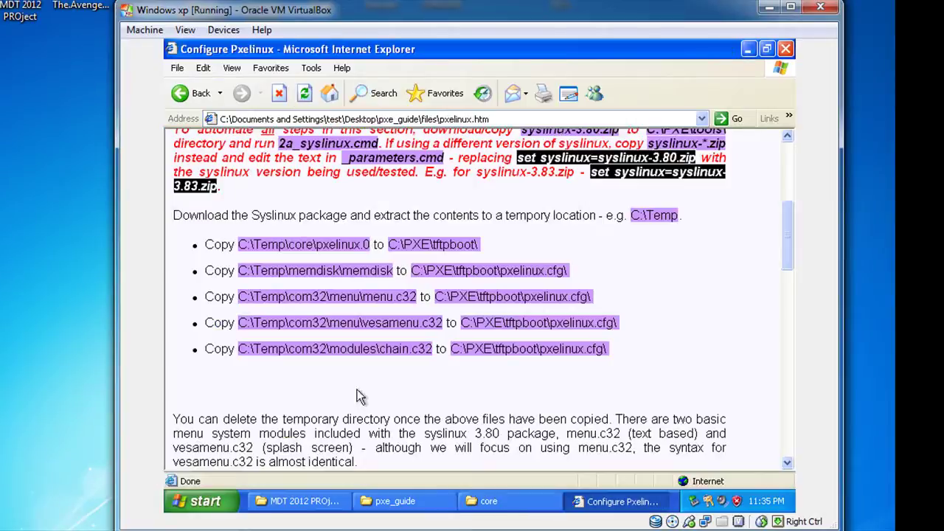
pyautogui.click(202, 501)
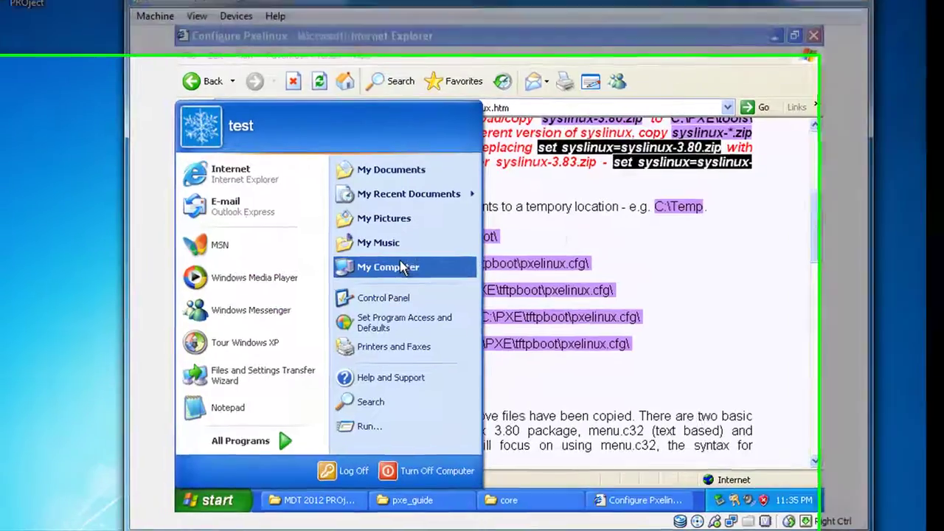
pyautogui.click(402, 267)
pyautogui.doubleClick(478, 213)
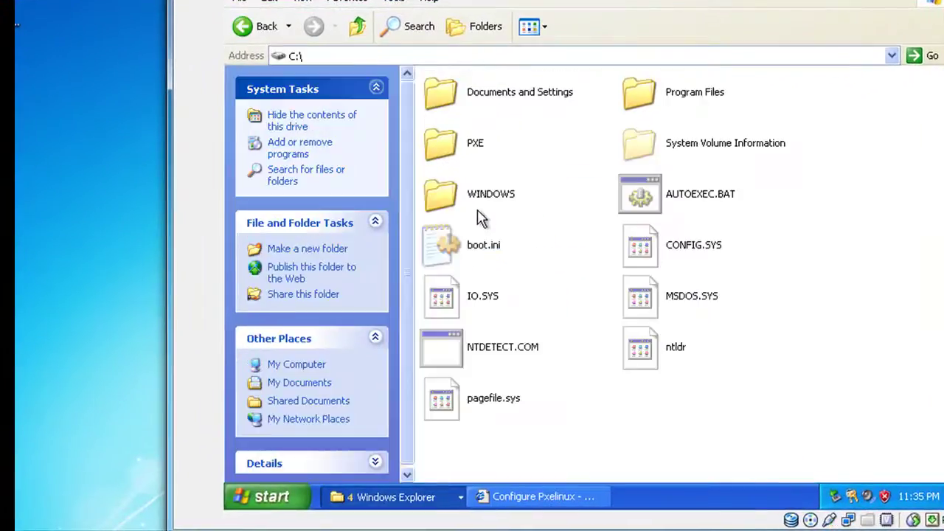
pyautogui.click(451, 143)
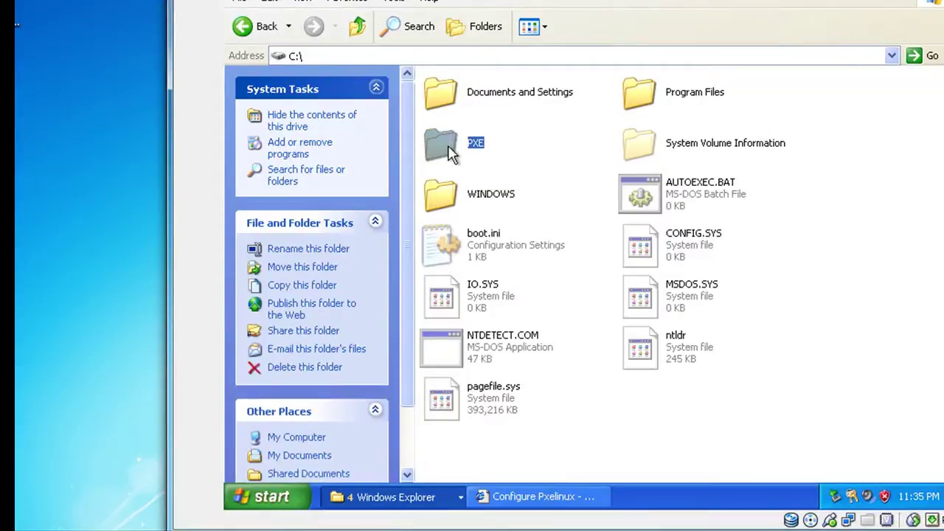
pyautogui.doubleClick(450, 152)
pyautogui.doubleClick(636, 90)
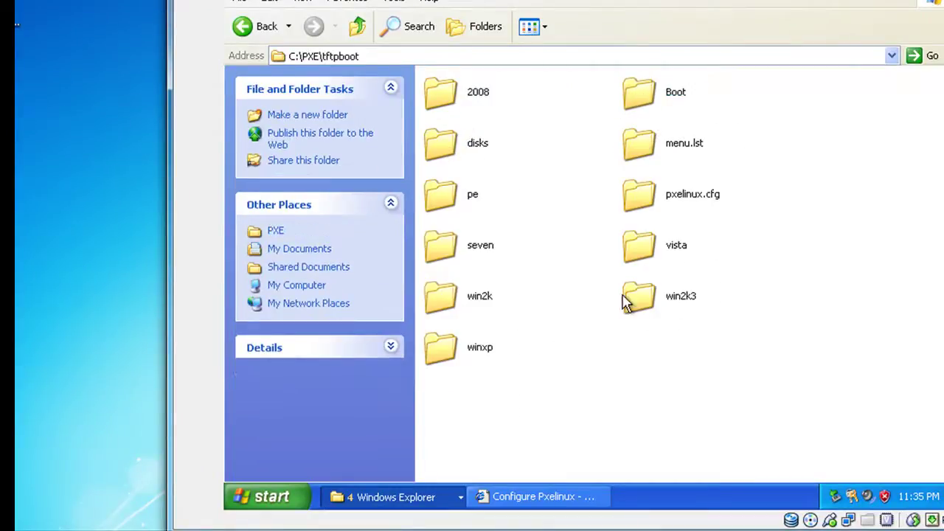
pyautogui.rightClick(713, 387)
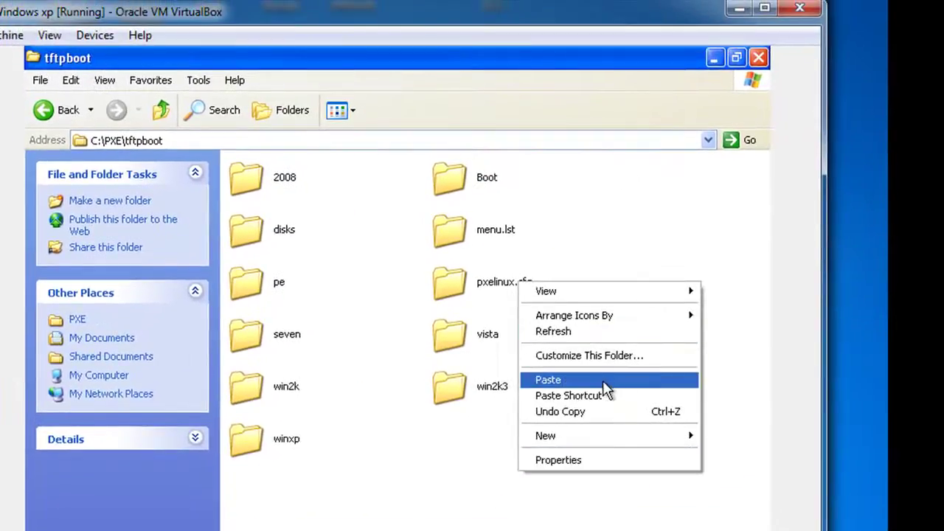
pyautogui.click(602, 384)
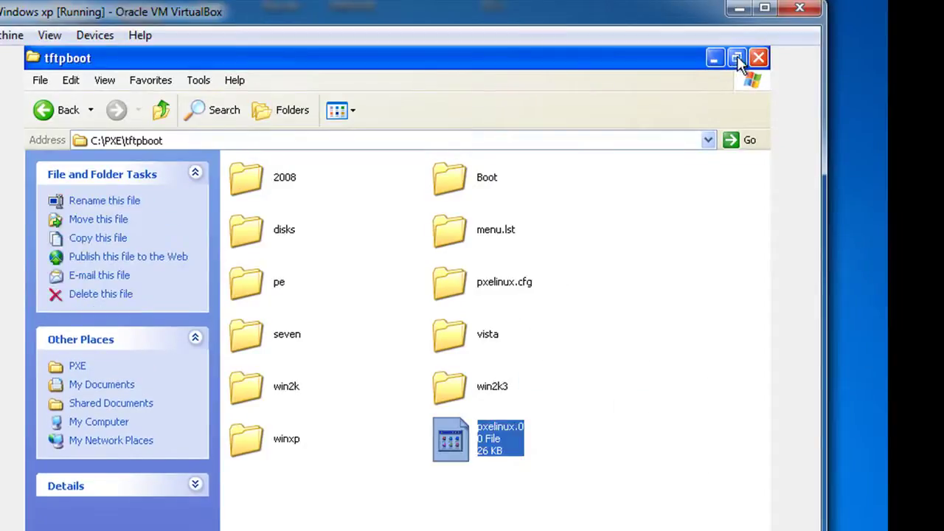
pyautogui.click(760, 58)
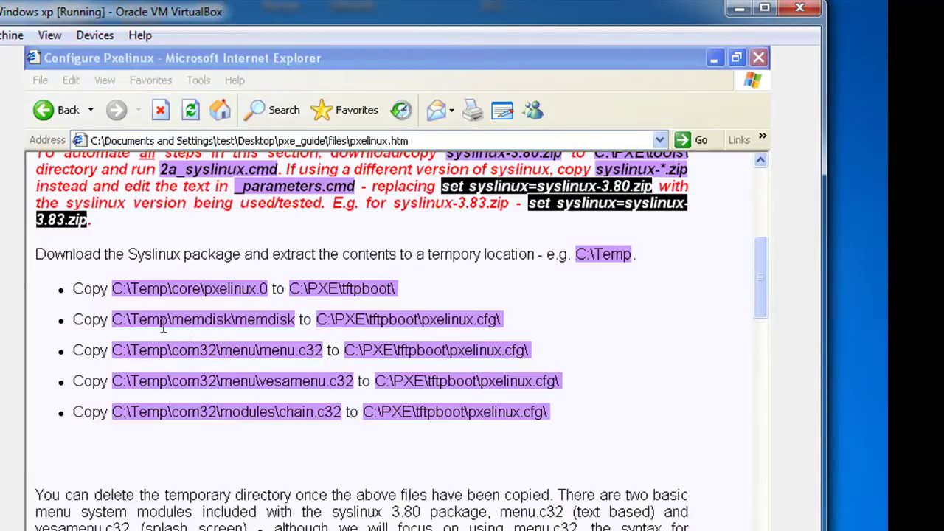
# - Minimize the guide and open the memdisk folder inside the desktop's syslinux-4.05 folder
pyautogui.click(713, 58)
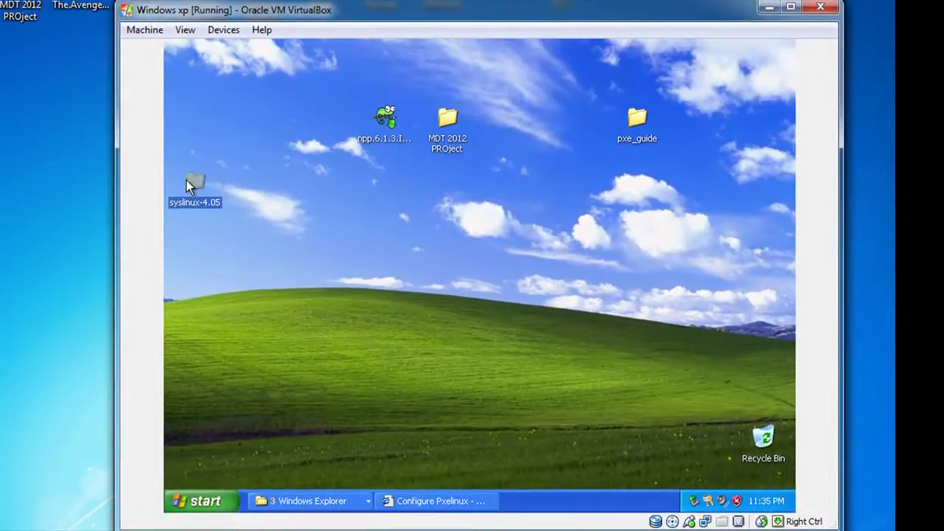
pyautogui.doubleClick(196, 184)
pyautogui.click(354, 194)
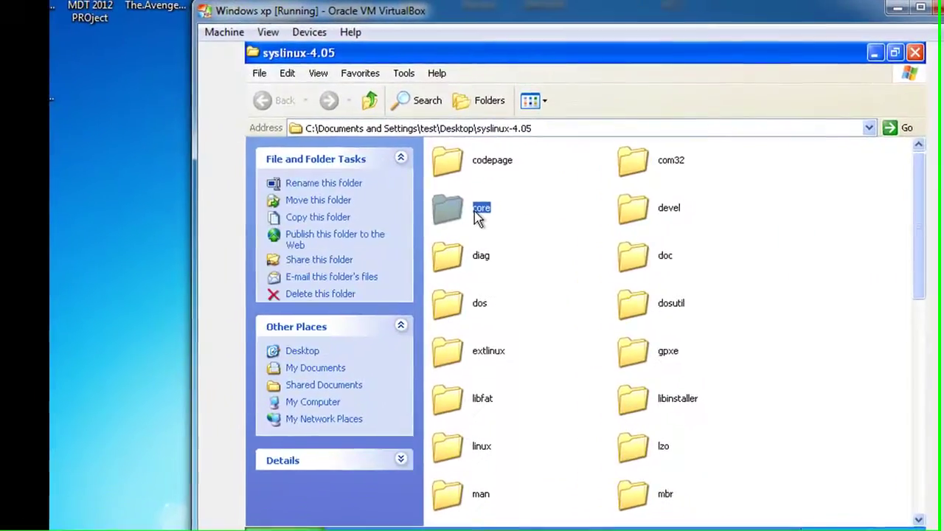
pyautogui.moveTo(487, 209)
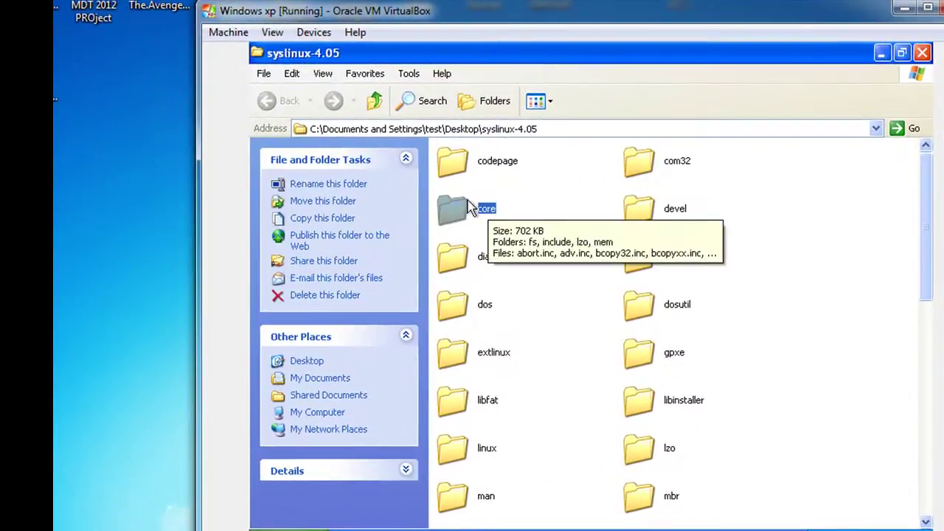
pyautogui.press('m')
pyautogui.press('m')
pyautogui.press('m')
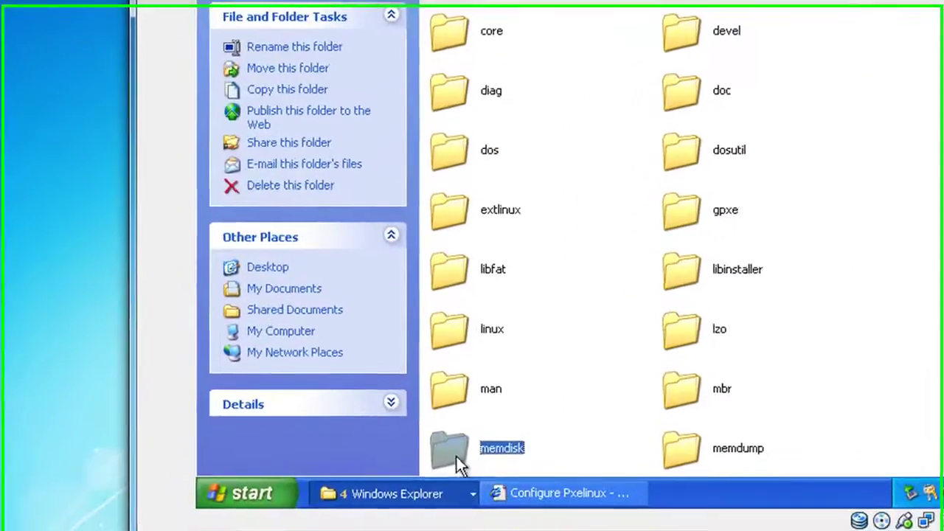
pyautogui.doubleClick(462, 496)
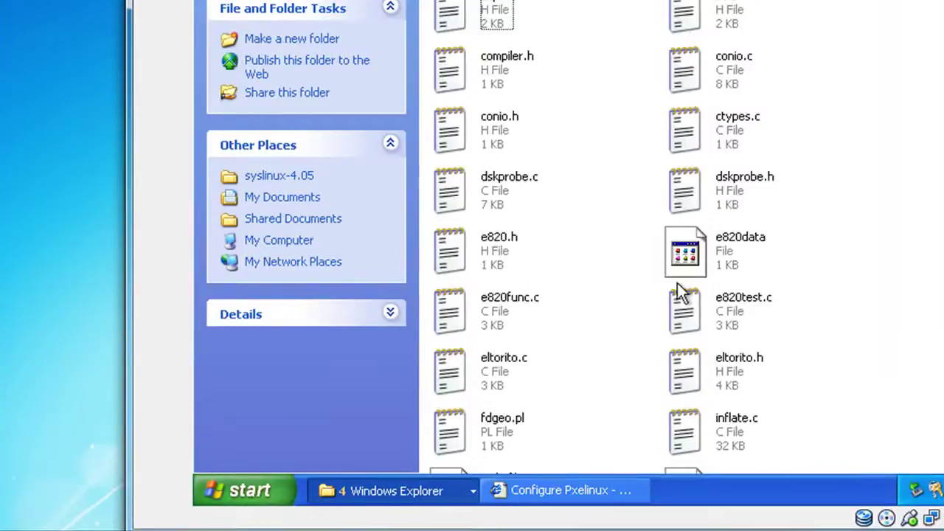
# - Find the memdisk file in the memdisk folder and copy it to the clipboard
pyautogui.click(694, 190)
pyautogui.press('m')
pyautogui.press('m')
pyautogui.press('m')
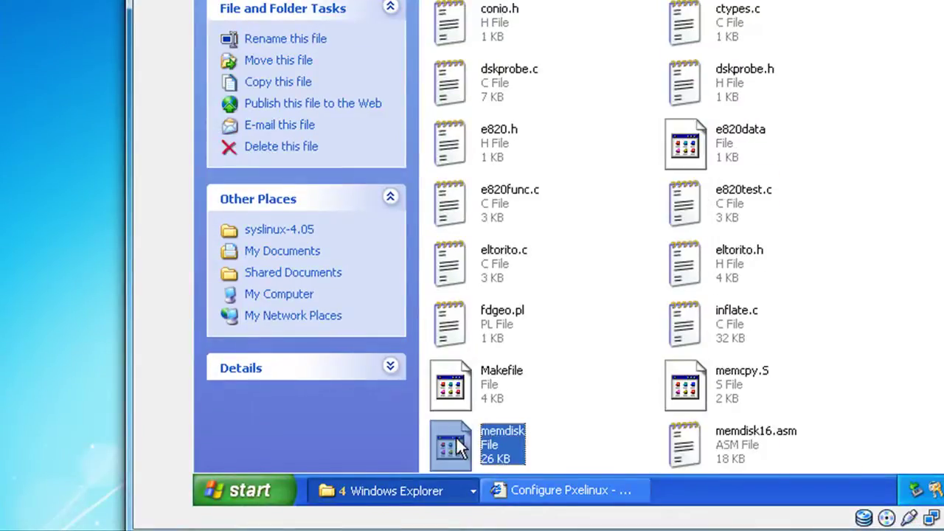
pyautogui.rightClick(471, 453)
pyautogui.click(550, 350)
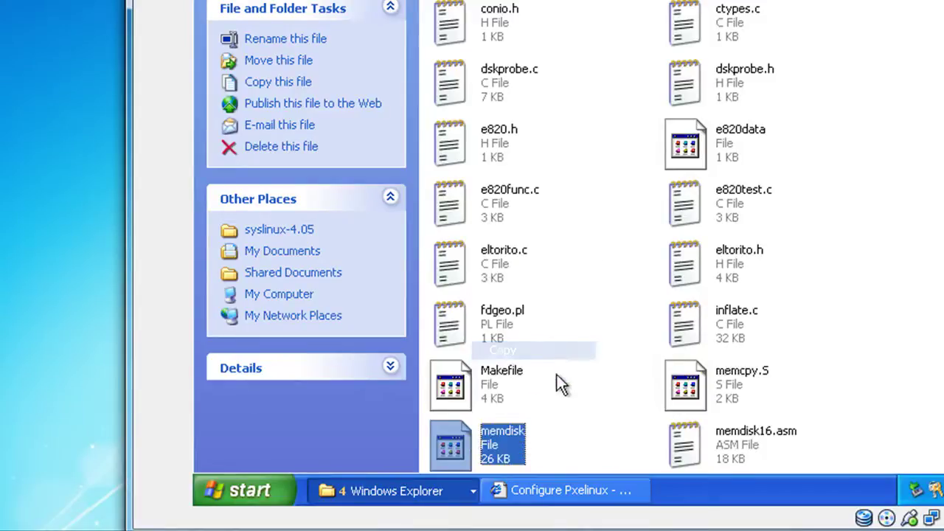
# - Start browsing to the C:\PXE\tftpboot\pxelinux.cfg folder, the guide's destination for the copied memdisk file
pyautogui.click(251, 490)
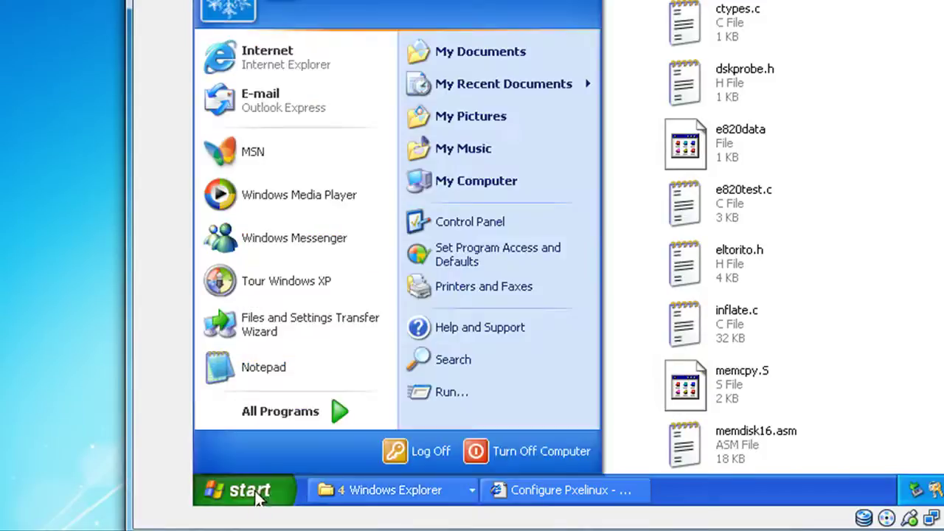
# - Paste the copied memdisk file into the C:\PXE\tftpboot\pxelinux.cfg folder
pyautogui.click(511, 183)
pyautogui.doubleClick(520, 145)
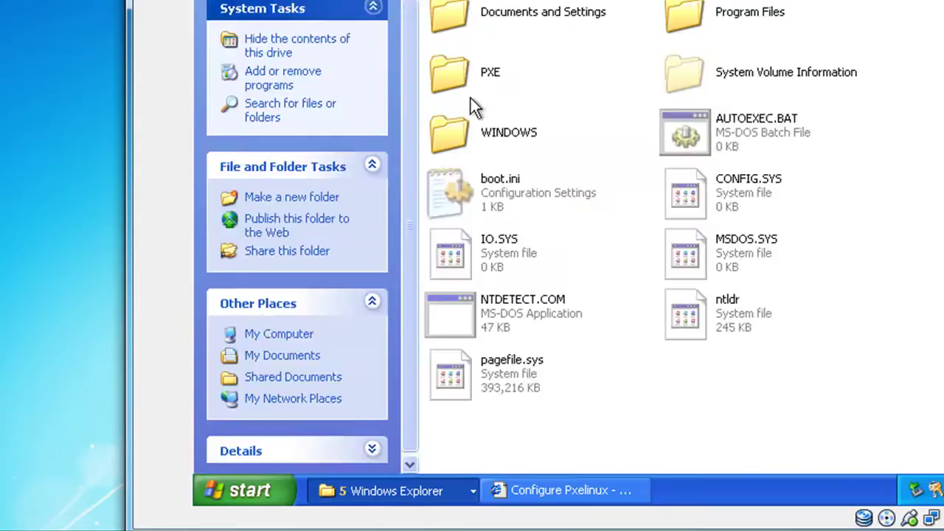
pyautogui.doubleClick(447, 73)
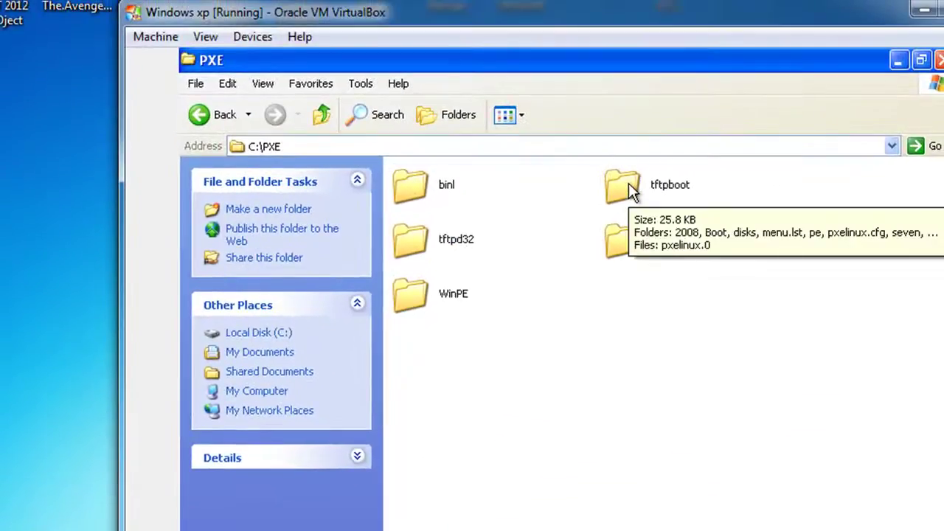
pyautogui.doubleClick(629, 186)
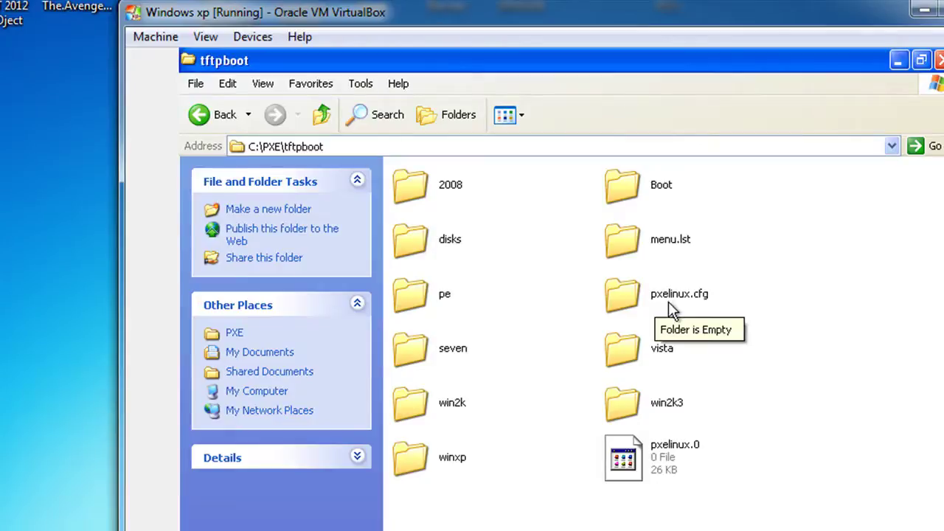
pyautogui.doubleClick(620, 294)
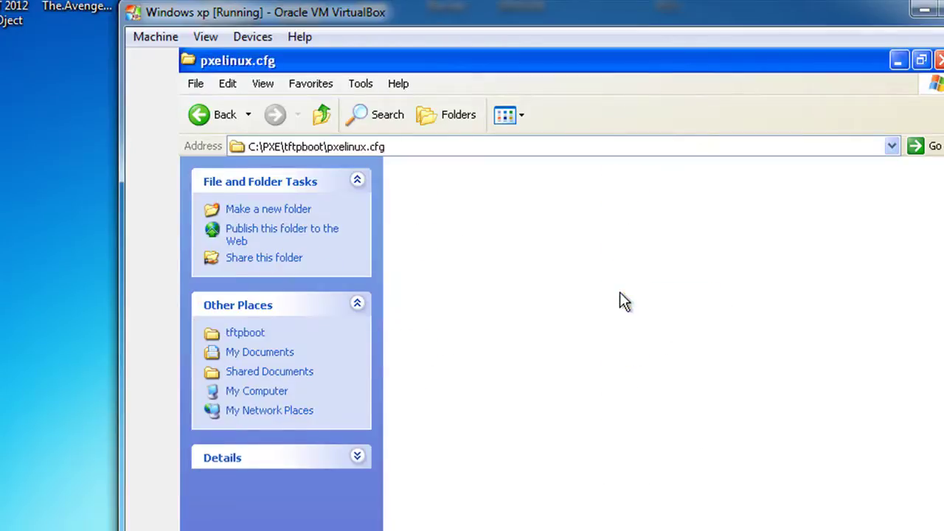
pyautogui.rightClick(605, 255)
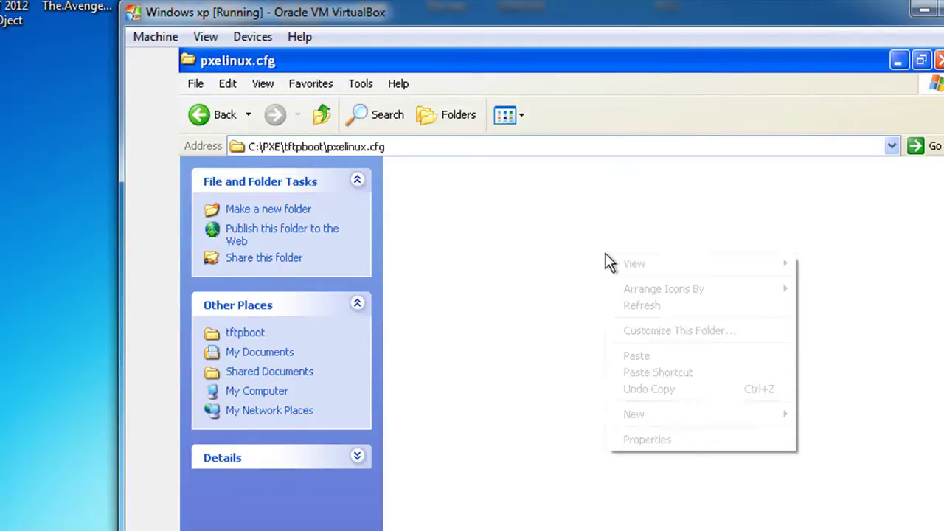
pyautogui.click(659, 355)
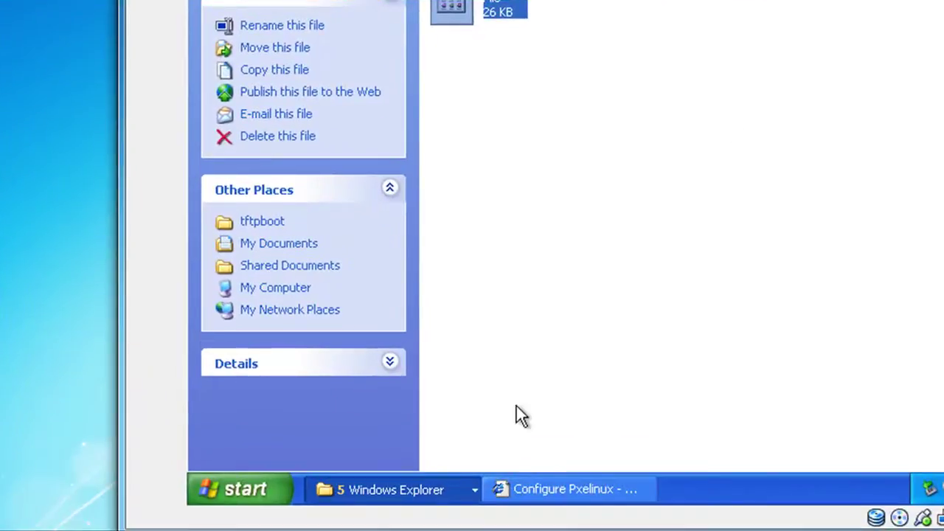
# - Return to the memdisk folder window and go back to its parent syslinux-4.05 folder
pyautogui.click(406, 491)
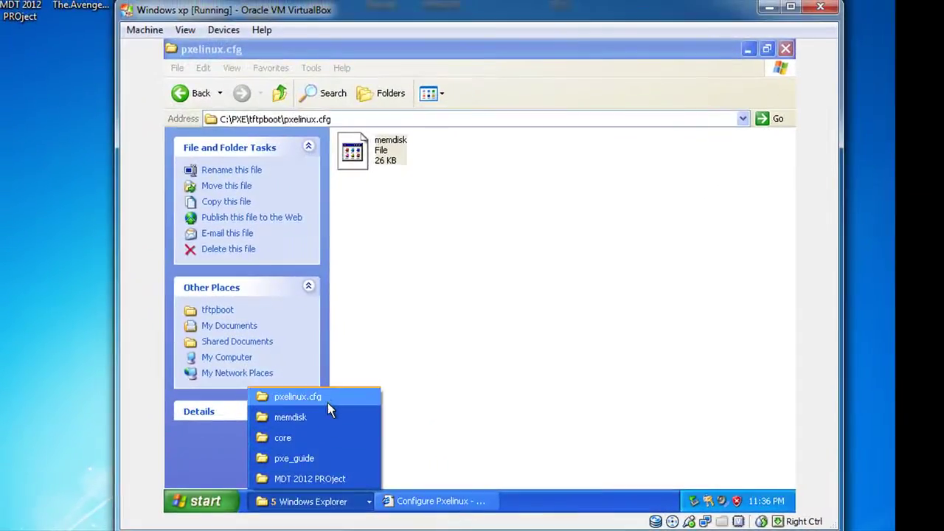
pyautogui.click(328, 417)
pyautogui.click(198, 90)
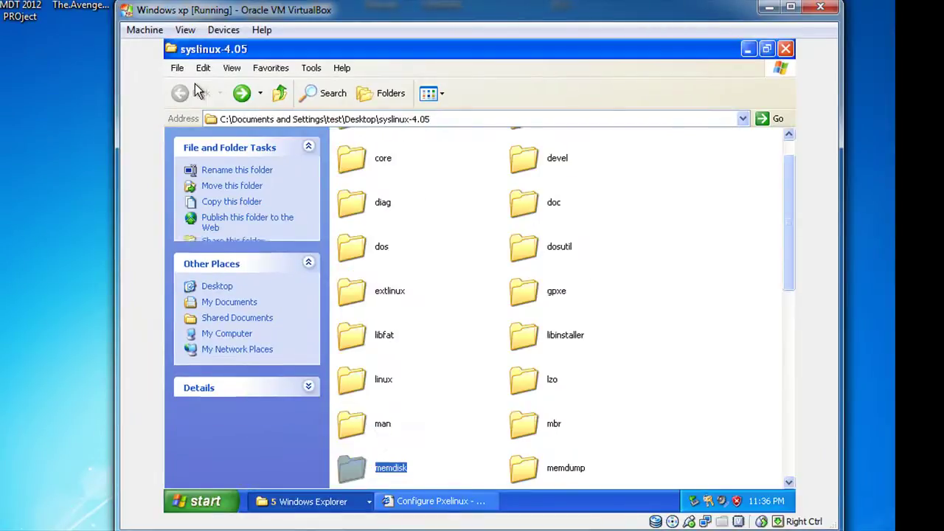
# - Consult the Configure Pxelinux guide's copy list, highlighting the file names menu.c32 and vesamenu.c32
pyautogui.click(435, 501)
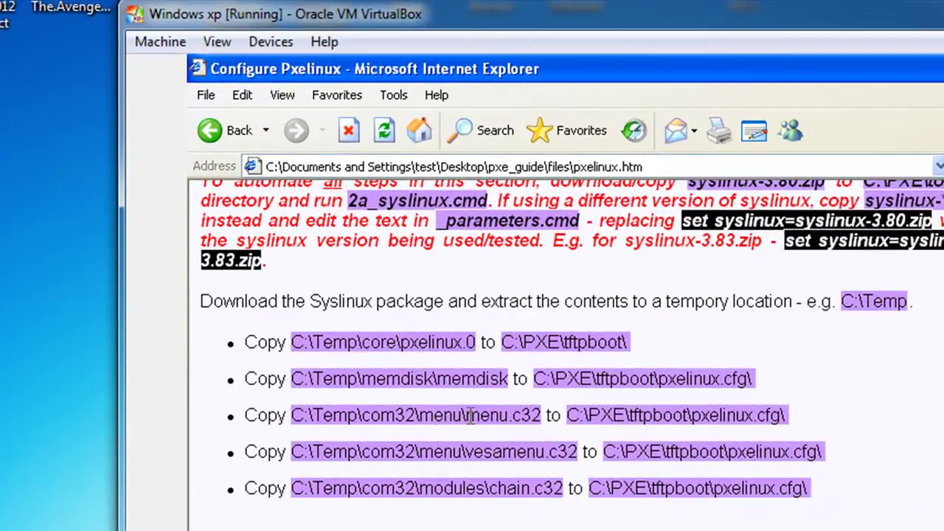
pyautogui.moveTo(467, 415); pyautogui.dragTo(527, 422)
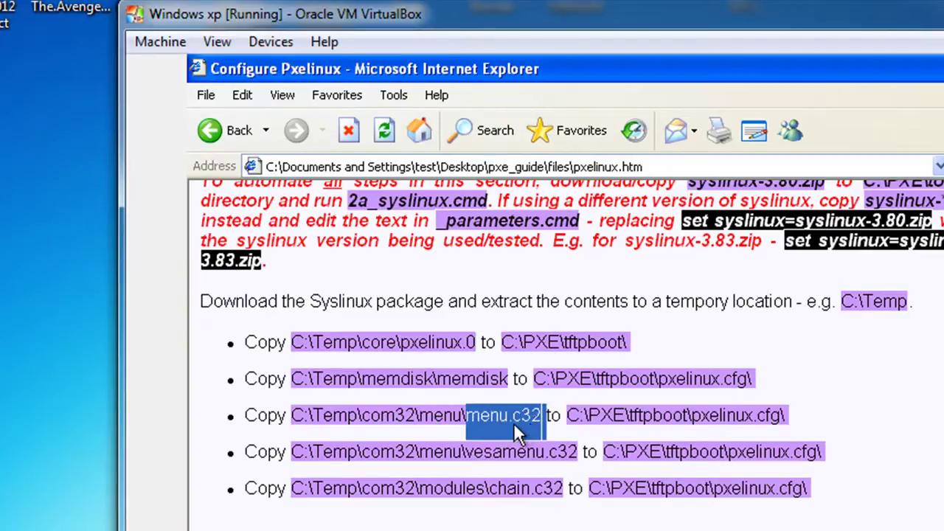
pyautogui.moveTo(466, 452); pyautogui.dragTo(581, 453)
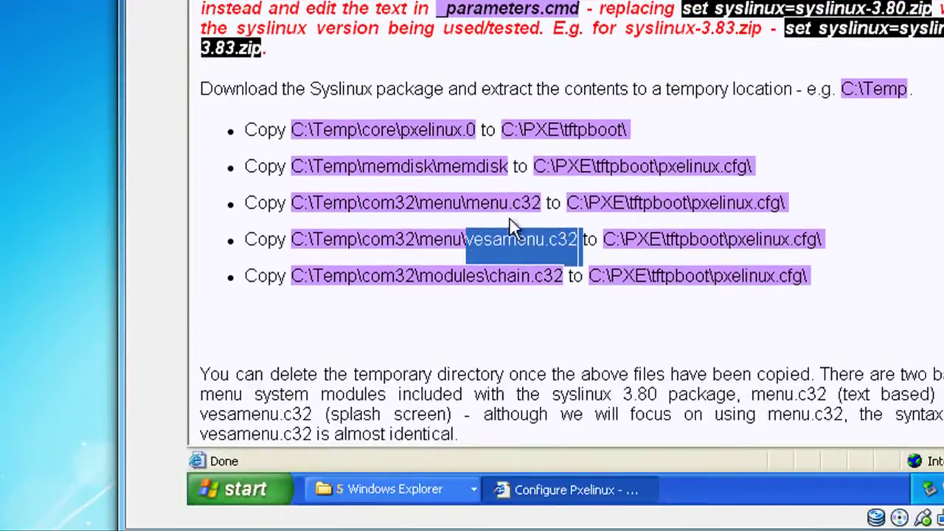
# - Open the com32\menu subfolder inside the syslinux-4.05 folder
pyautogui.click(458, 492)
pyautogui.click(441, 381)
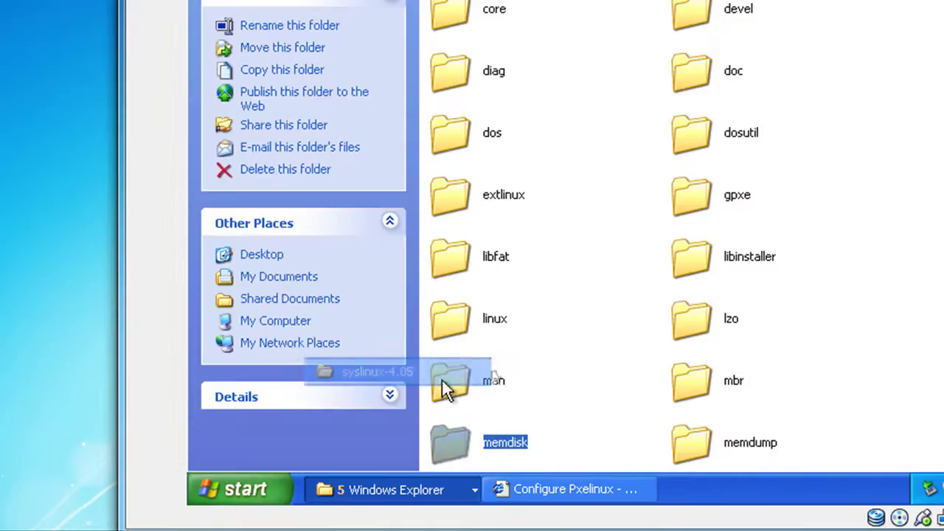
pyautogui.click(457, 330)
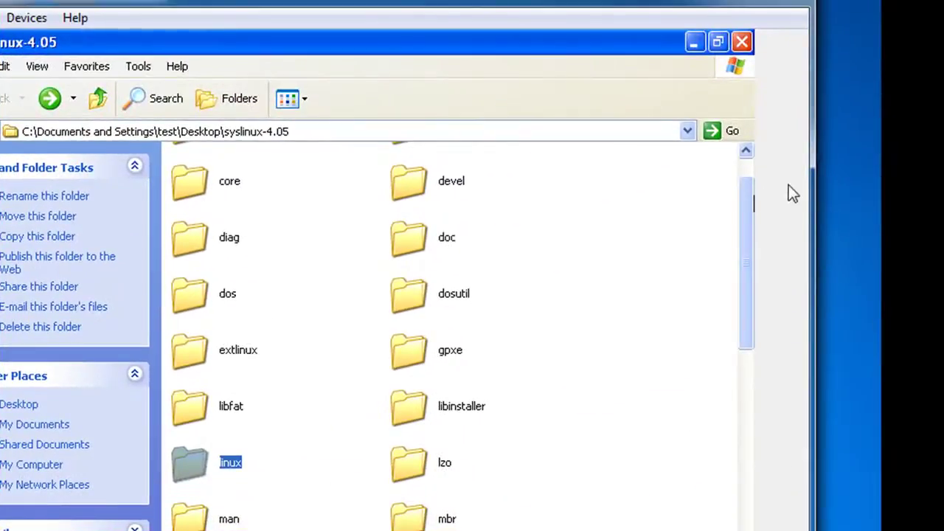
pyautogui.moveTo(745, 211); pyautogui.dragTo(745, 169)
pyautogui.click(457, 172)
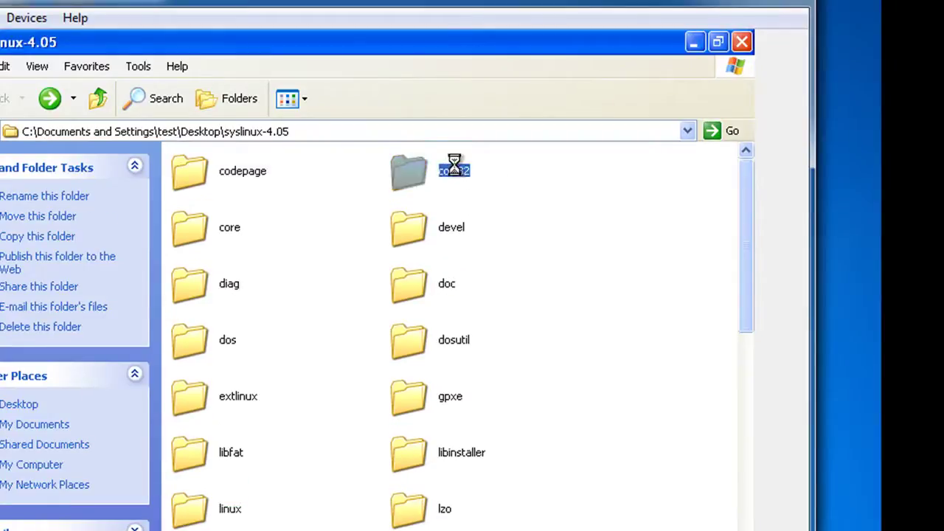
pyautogui.doubleClick(457, 172)
pyautogui.write('me')
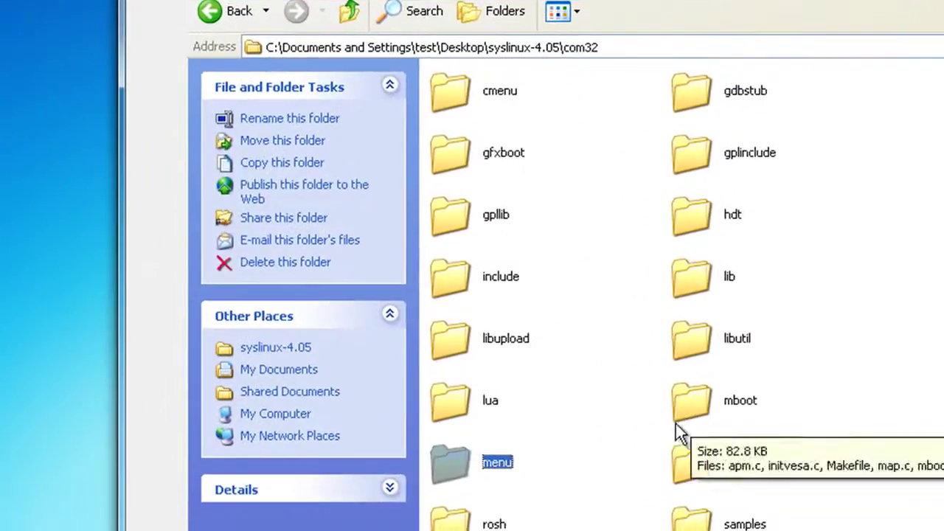
pyautogui.doubleClick(451, 460)
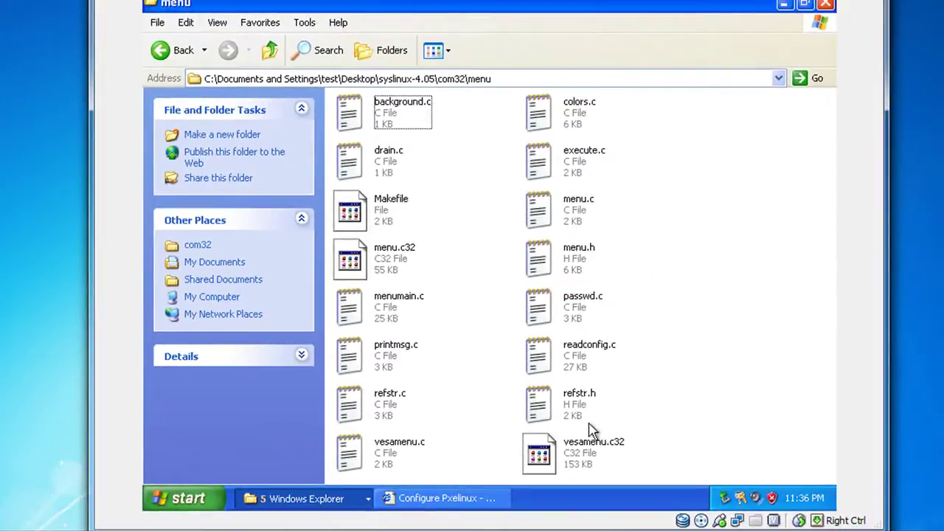
# - Copy menu.c32 and vesamenu.c32 together from the syslinux-4.05\com32\menu folder
pyautogui.click(583, 451)
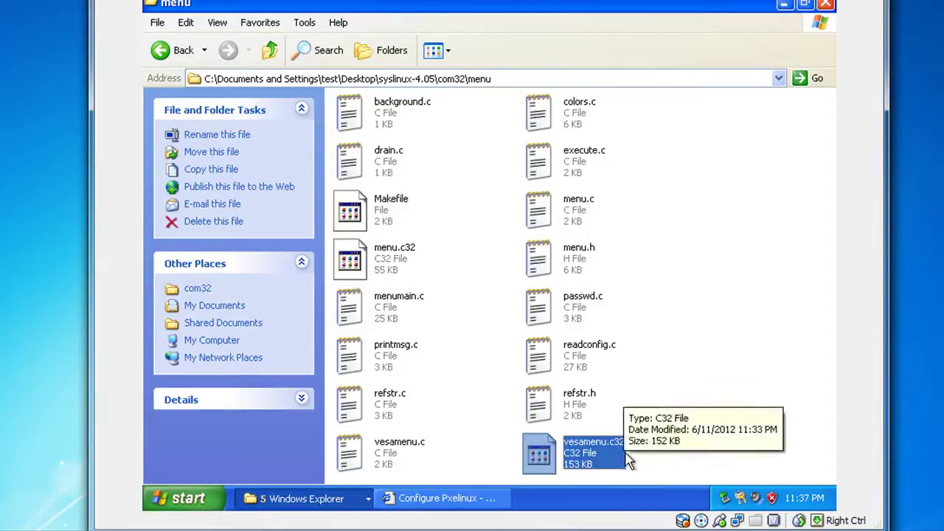
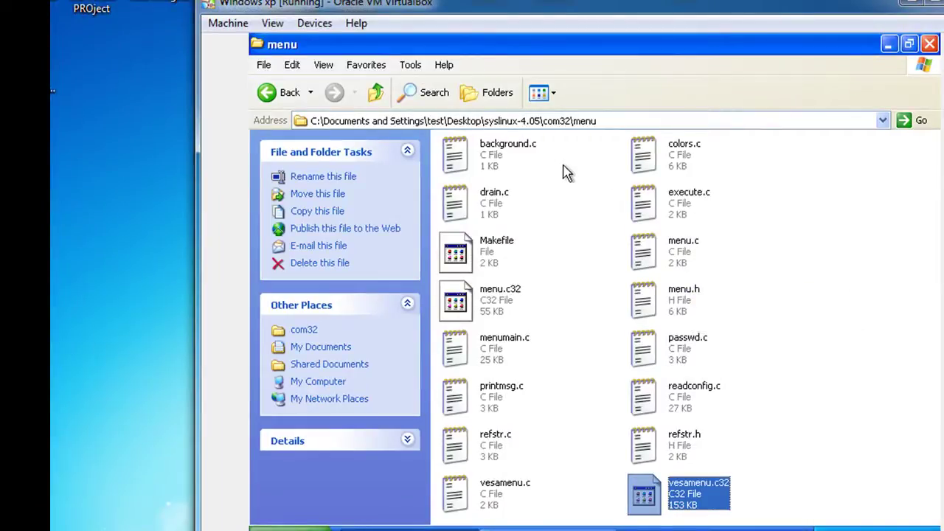
pyautogui.keyDown('ctrl'); pyautogui.click(501, 300); pyautogui.keyUp('ctrl')
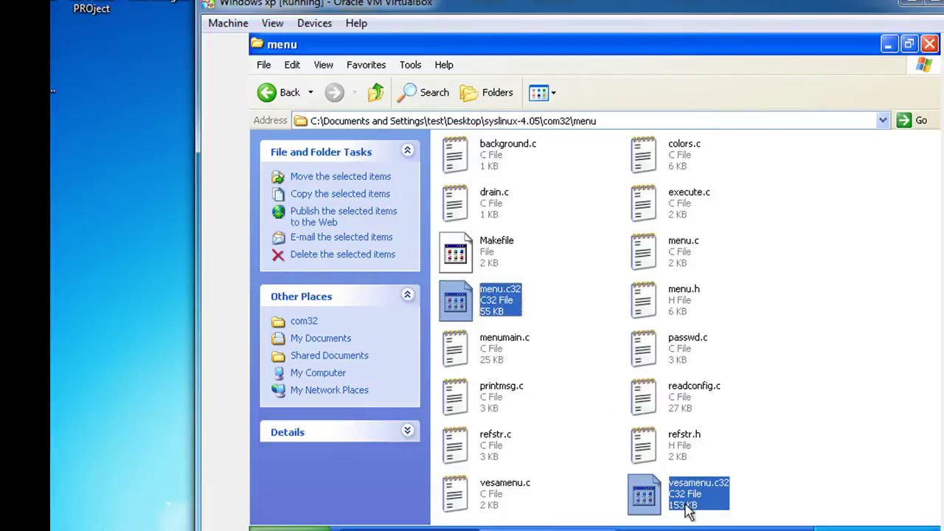
pyautogui.rightClick(491, 303)
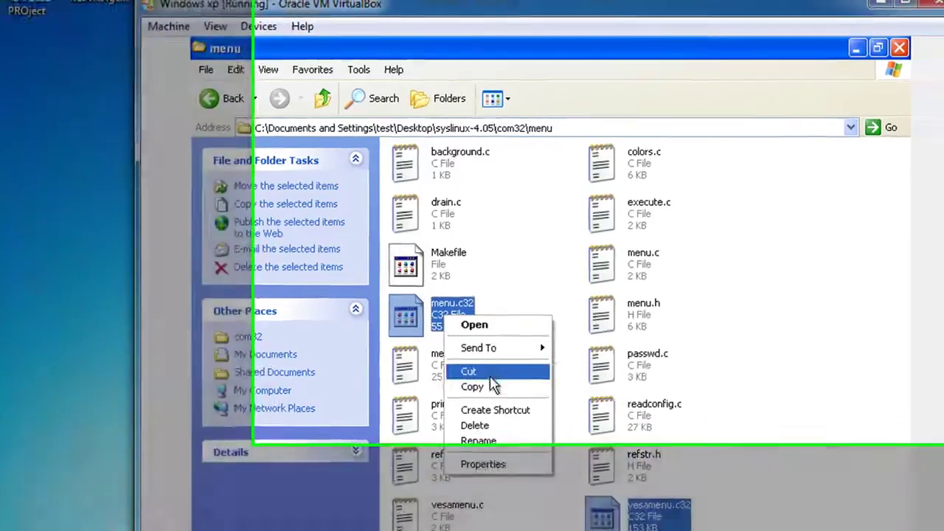
pyautogui.click(510, 380)
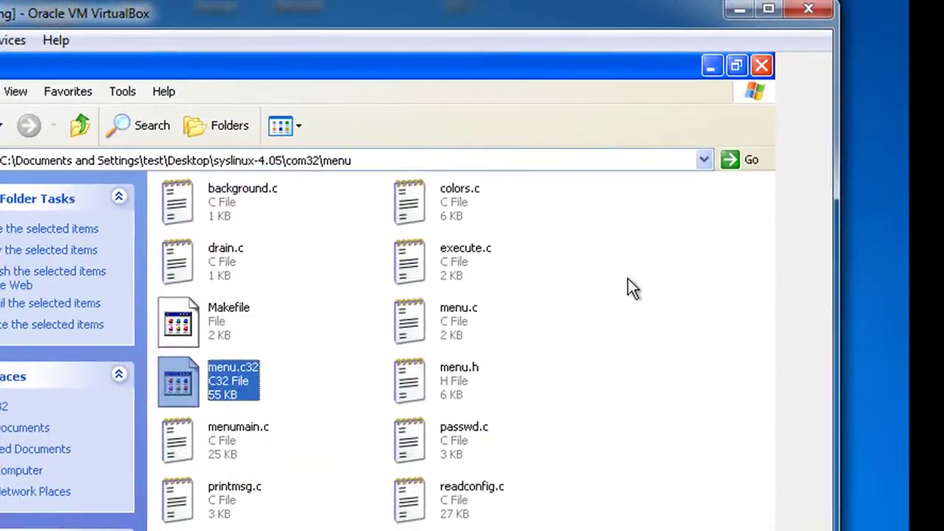
# - Paste the two copied menu files into the C:\PXE\tftpboot\pxelinux.cfg folder
pyautogui.click(711, 68)
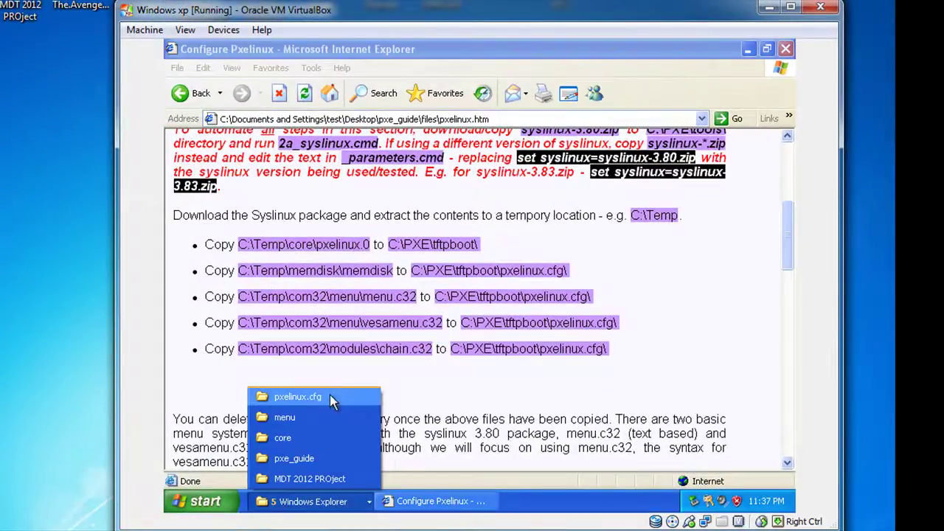
pyautogui.click(330, 396)
pyautogui.rightClick(547, 259)
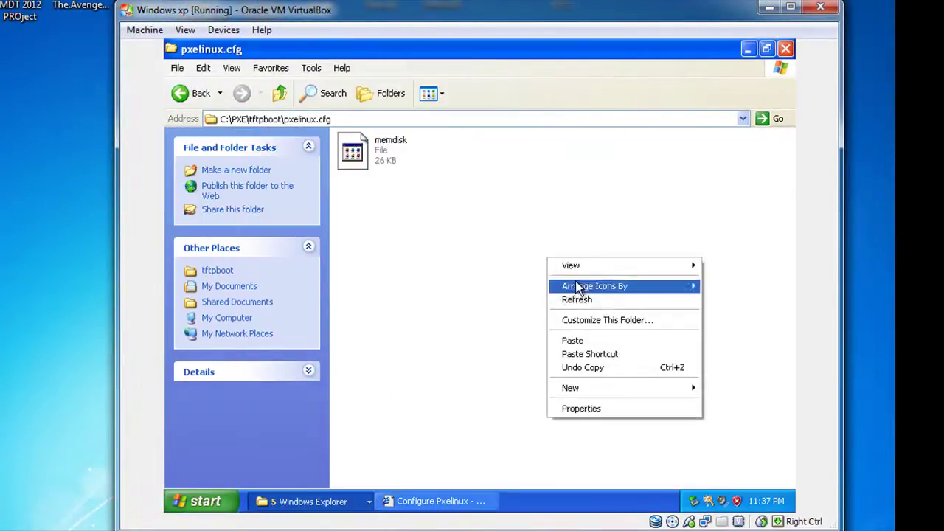
pyautogui.click(604, 338)
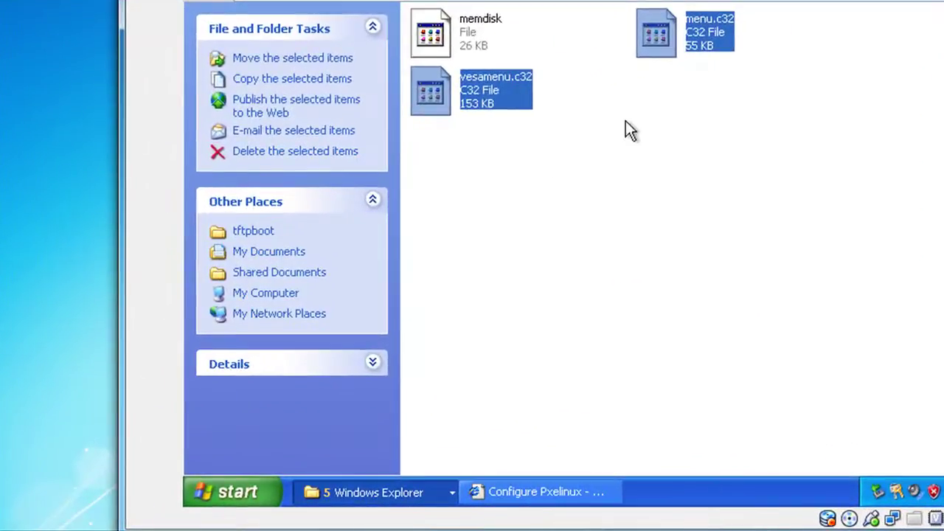
# - Check the guide for the chain.c32 source location and open the syslinux-4.05\com32\modules folder
pyautogui.click(532, 491)
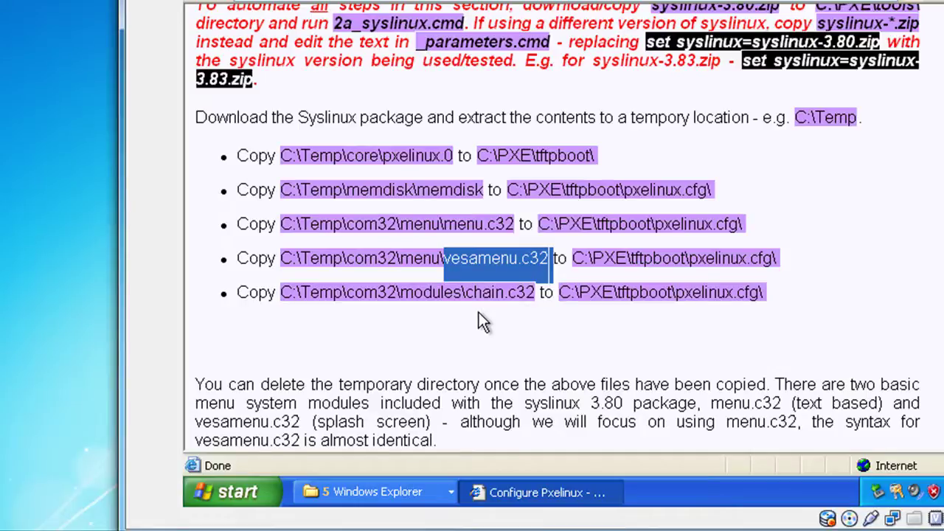
pyautogui.click(369, 492)
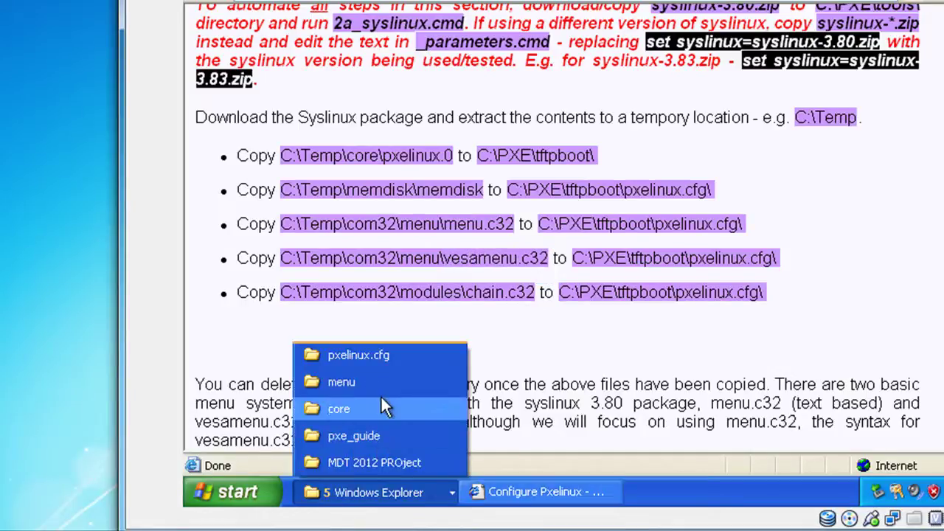
pyautogui.click(419, 498)
pyautogui.click(418, 499)
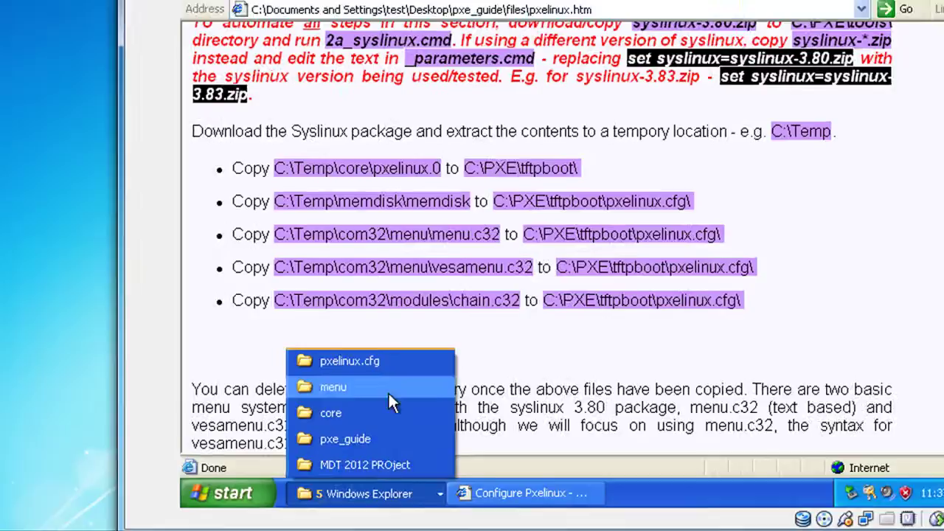
pyautogui.click(384, 382)
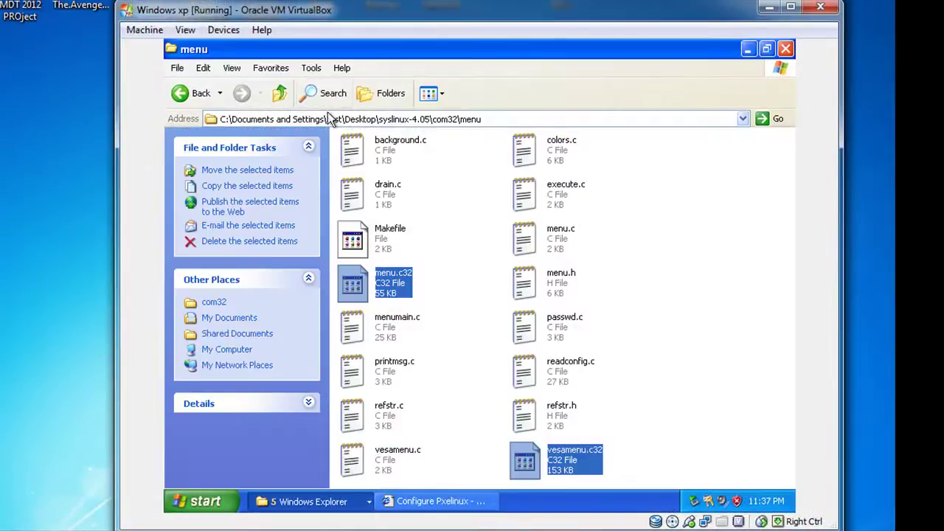
pyautogui.click(182, 93)
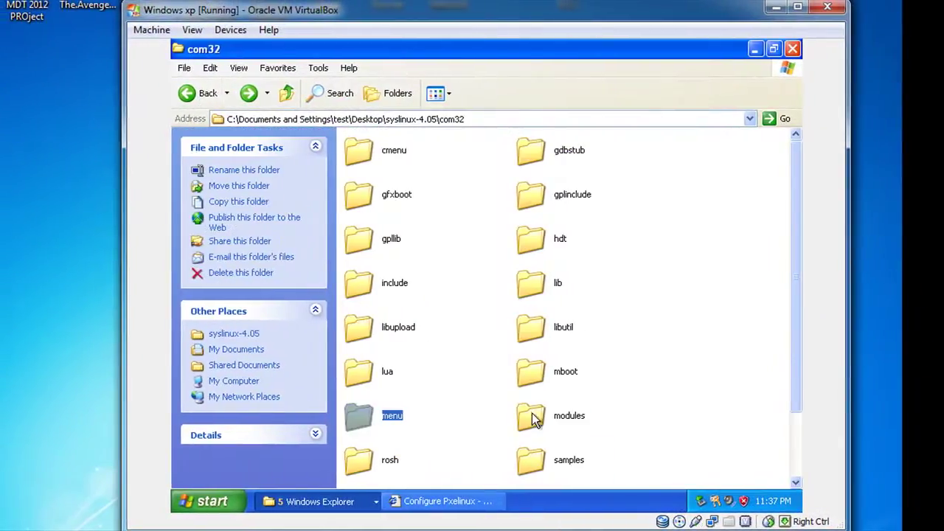
pyautogui.doubleClick(531, 416)
# - Find chain.c32 in the modules folder and copy it
pyautogui.click(488, 264)
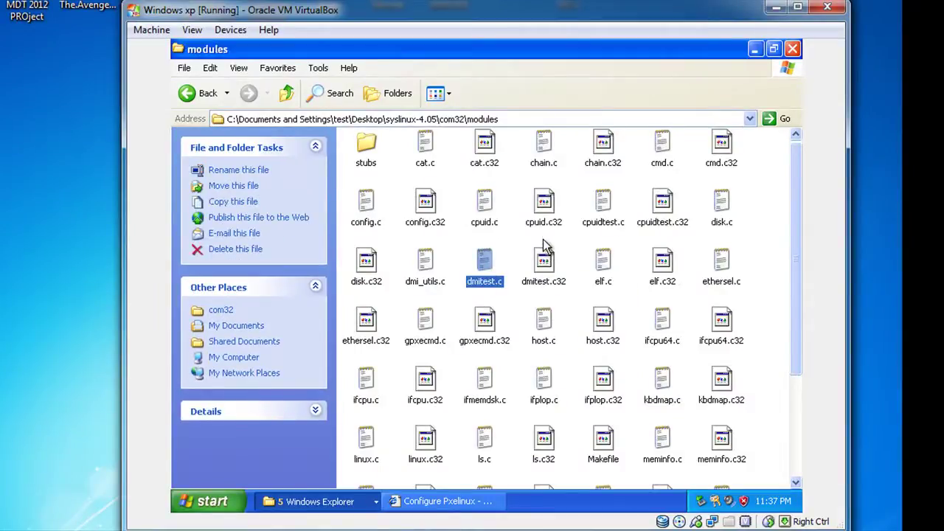
pyautogui.press('c')
pyautogui.press('c')
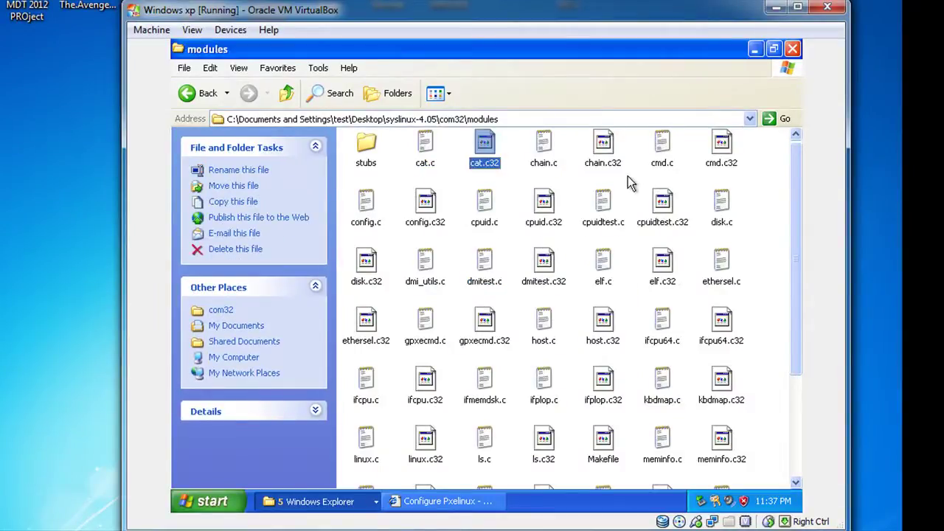
pyautogui.press('c')
pyautogui.click(605, 153)
pyautogui.rightClick(608, 159)
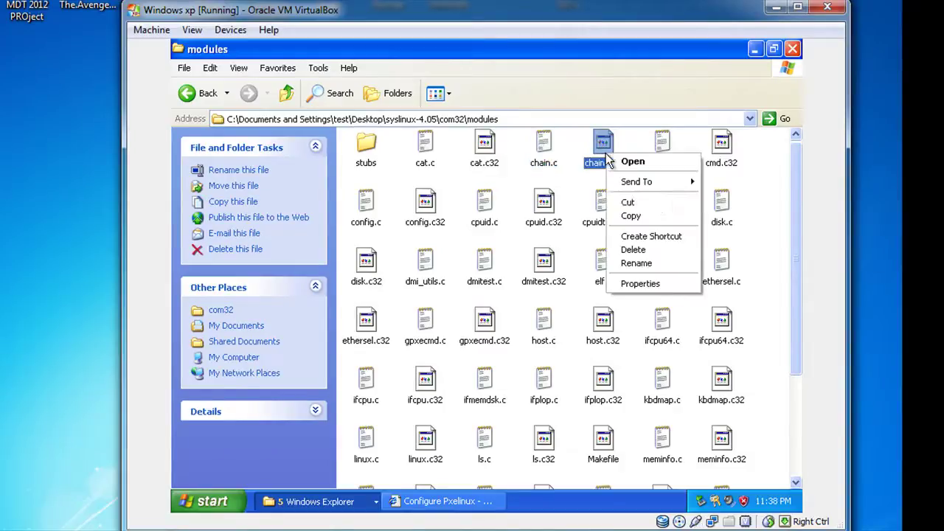
pyautogui.click(654, 215)
# - Paste the copied chain.c32 file into the C:\PXE\tftpboot\pxelinux.cfg folder
pyautogui.click(754, 49)
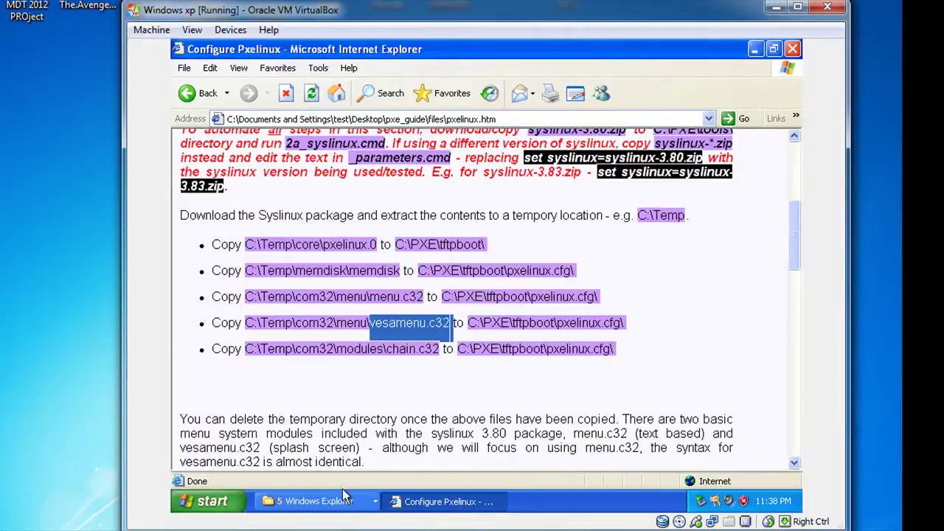
pyautogui.click(343, 497)
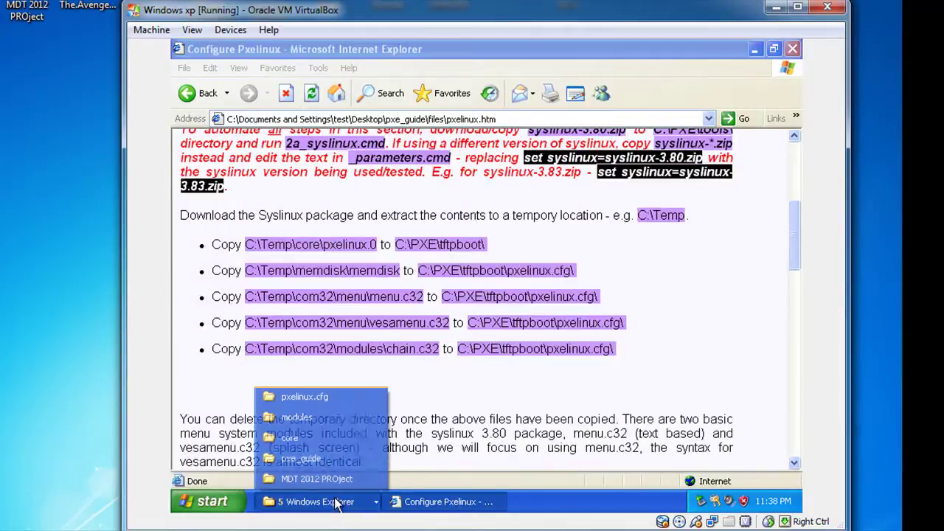
pyautogui.click(326, 398)
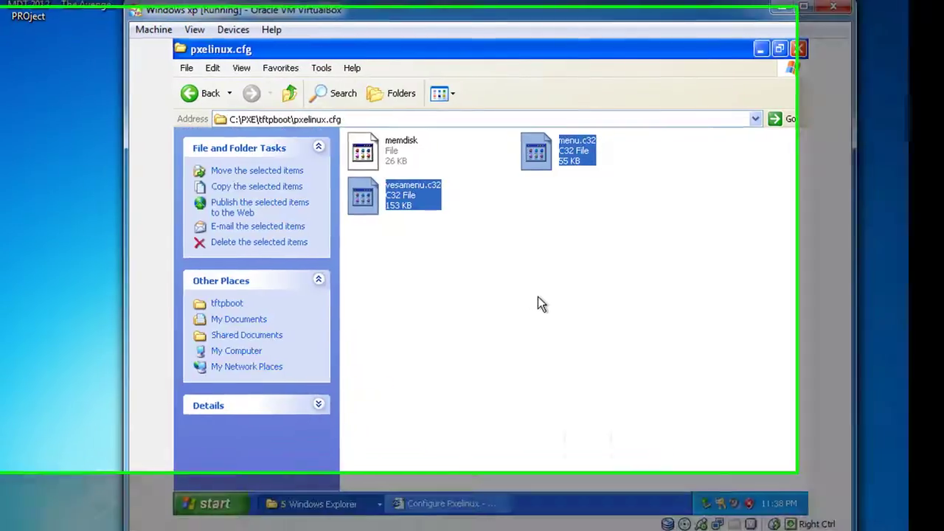
pyautogui.rightClick(533, 295)
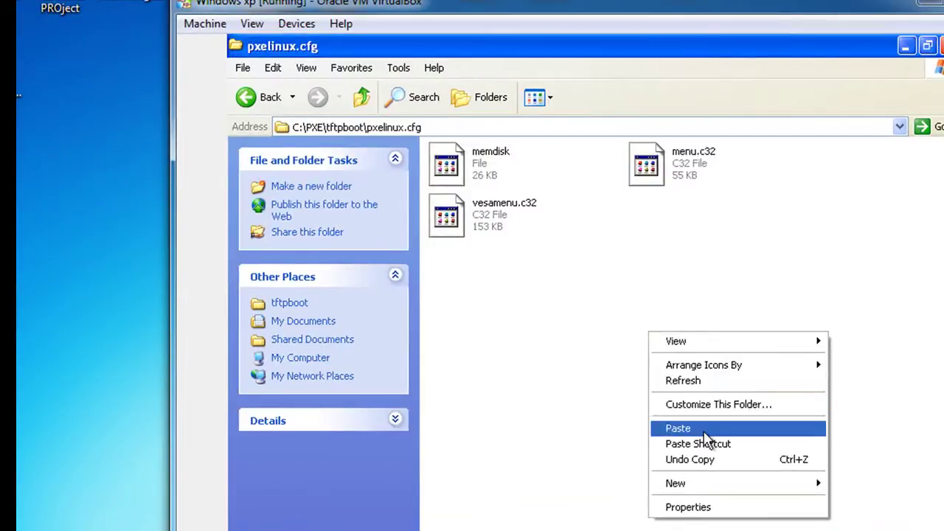
pyautogui.click(701, 428)
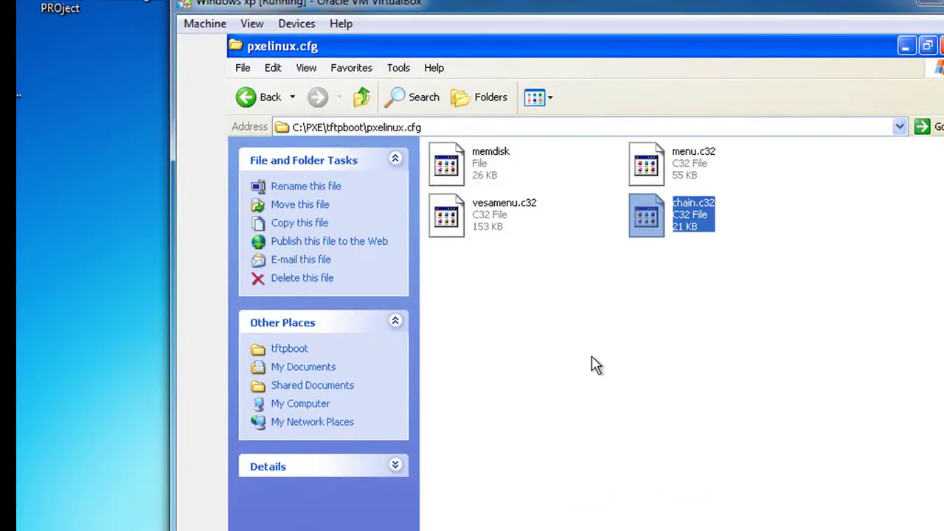
# - Create a new text document in the pxelinux.cfg folder
pyautogui.rightClick(555, 304)
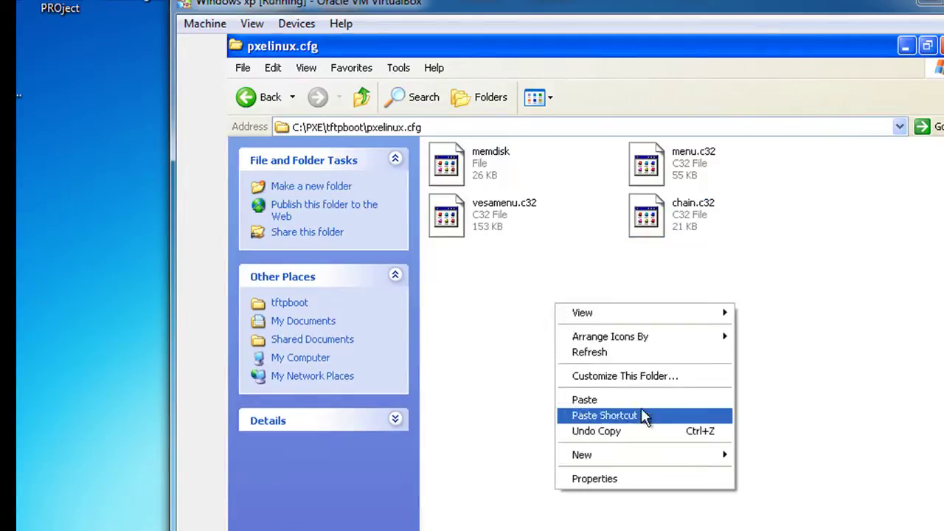
pyautogui.moveTo(631, 455)
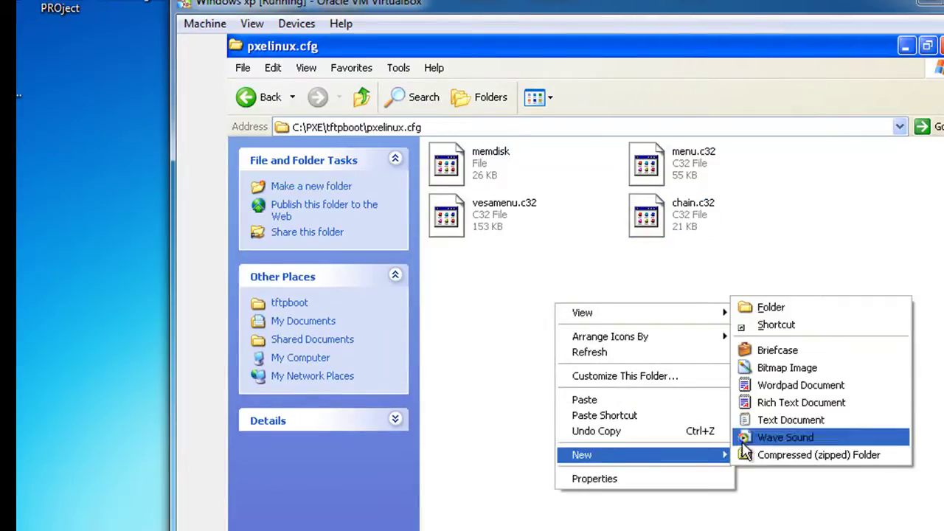
pyautogui.click(769, 418)
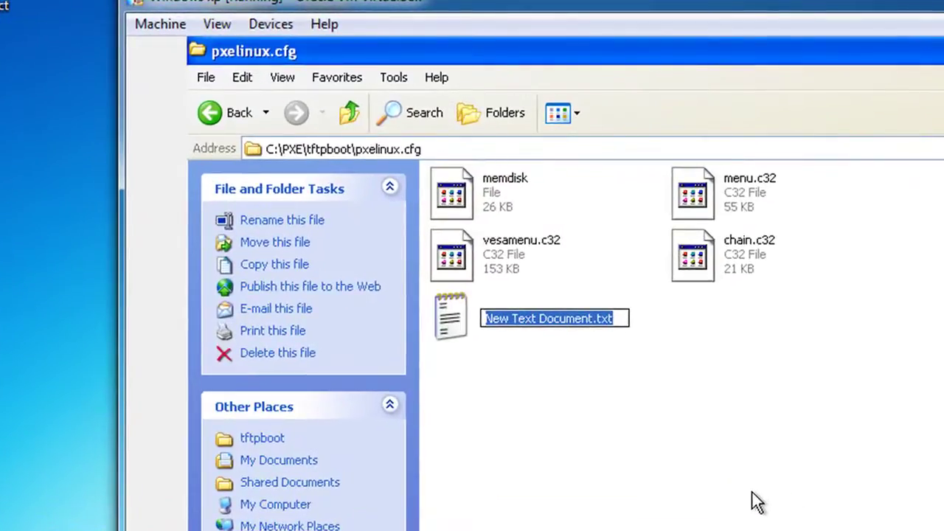
pyautogui.write('d')
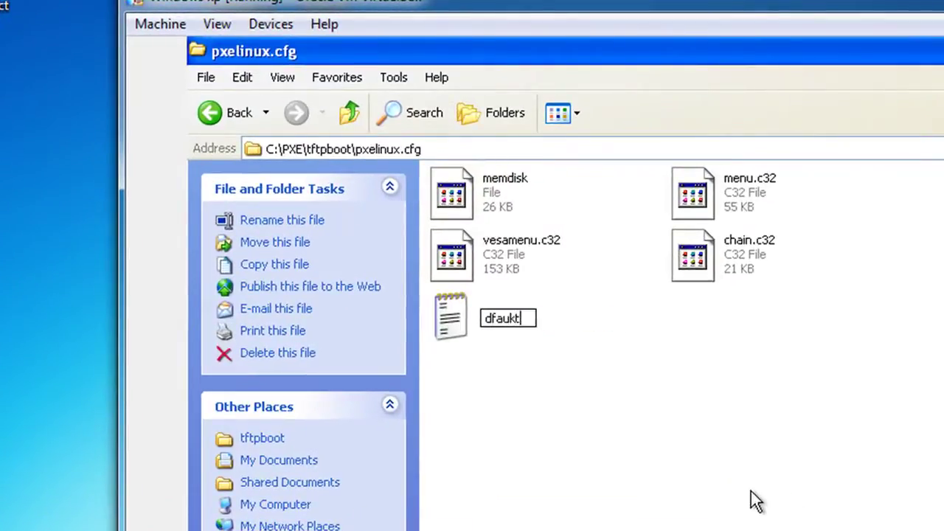
pyautogui.write('faukt')
pyautogui.press('\\')
pyautogui.press('BackSpace')
pyautogui.press('BackSpace')
pyautogui.press('BackSpace')
pyautogui.press('BackSpace')
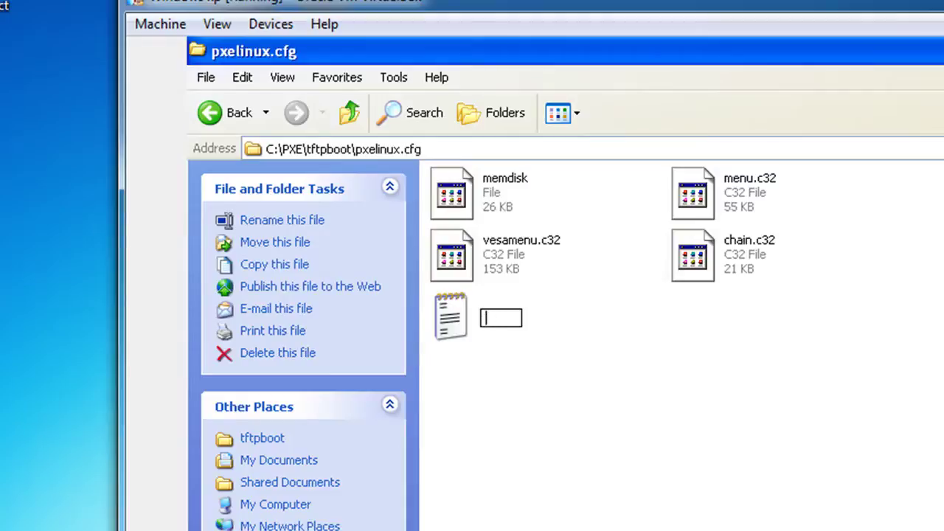
pyautogui.write('aul')
pyautogui.press('BackSpace')
pyautogui.press('BackSpace')
pyautogui.press('BackSpace')
# - Name the new text document default without the .txt extension and accept the extension change
pyautogui.write('d')
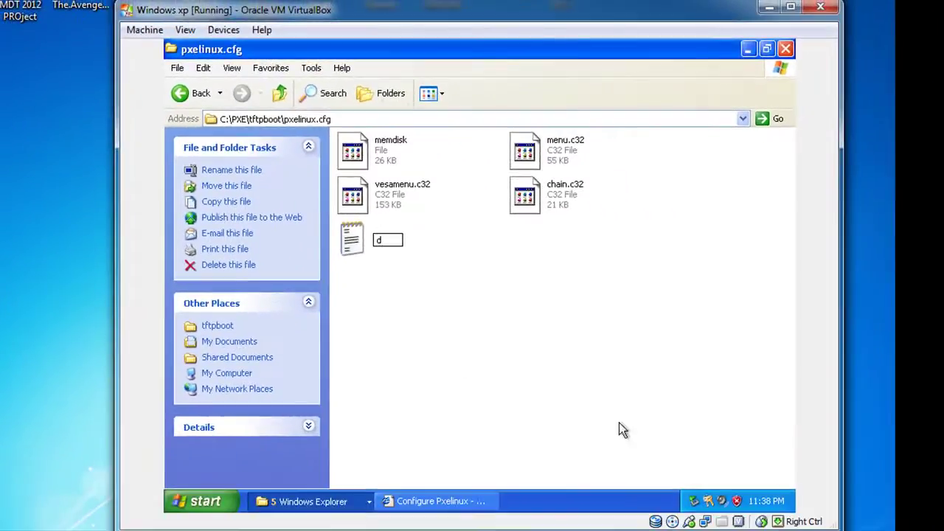
pyautogui.write('efault')
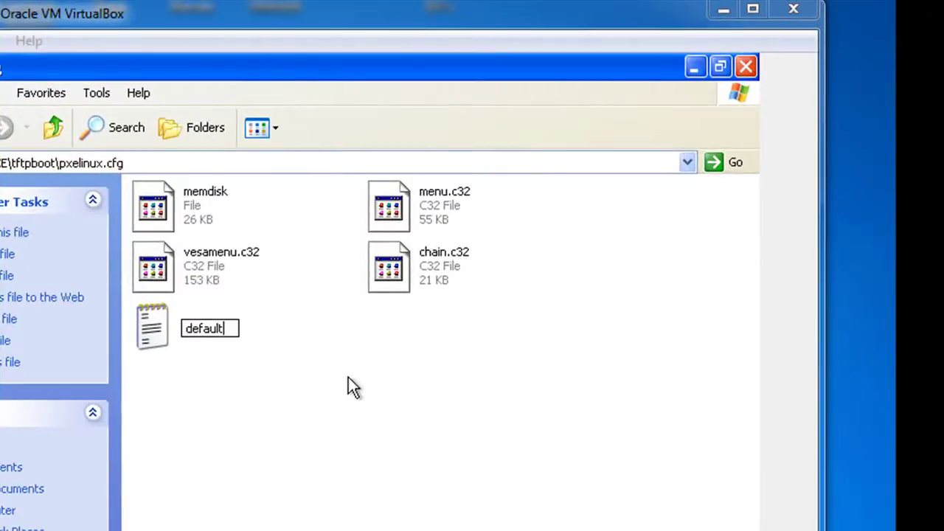
pyautogui.press('Return')
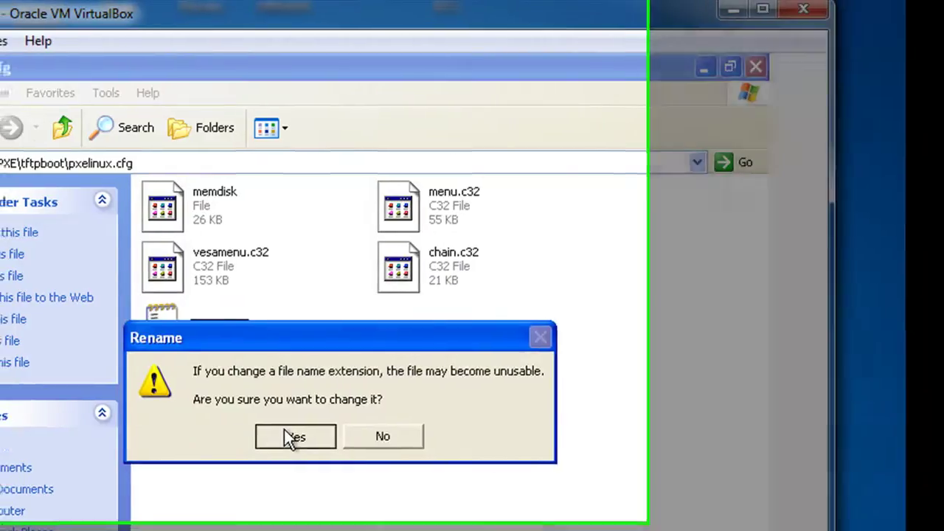
pyautogui.click(272, 435)
pyautogui.click(313, 514)
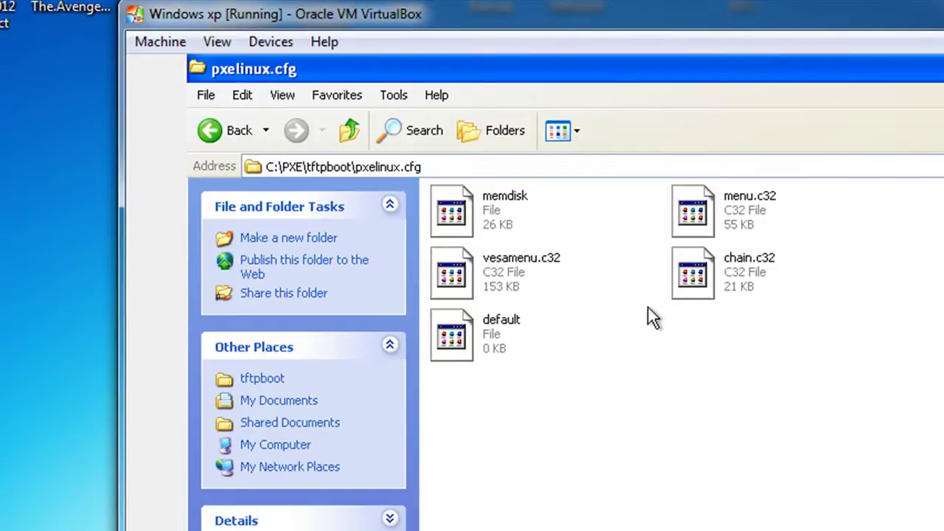
pyautogui.click(465, 328)
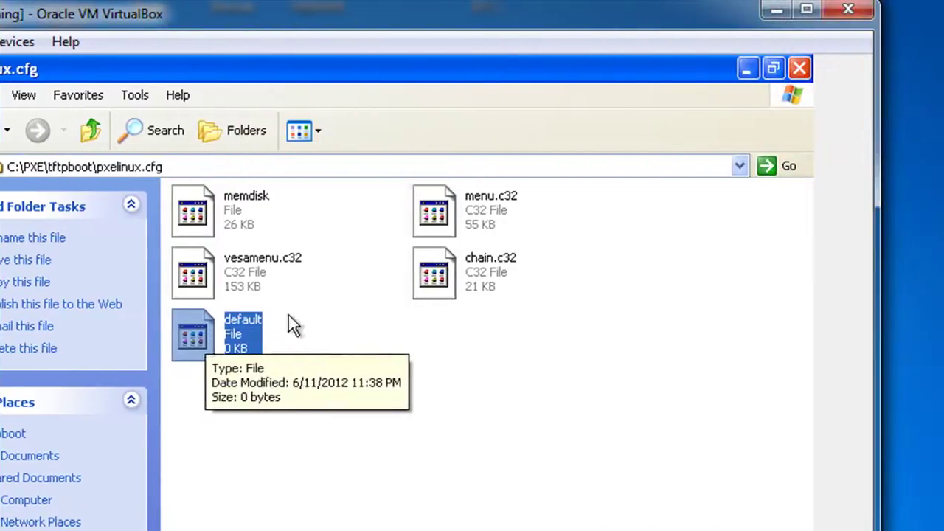
pyautogui.click(753, 68)
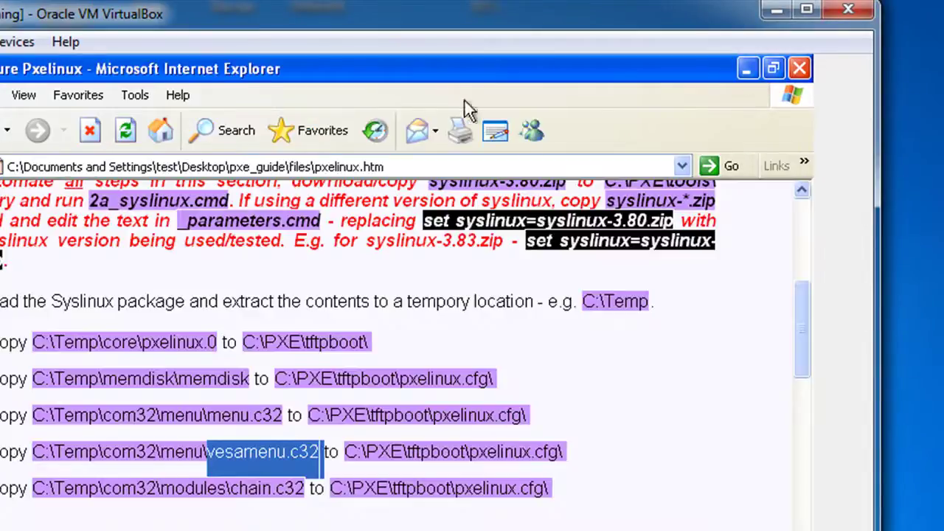
pyautogui.click(747, 68)
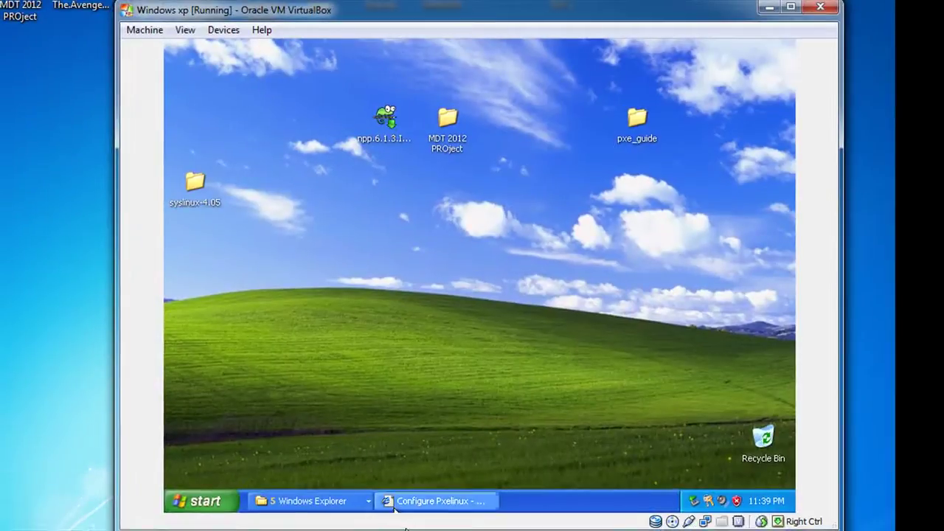
pyautogui.click(309, 500)
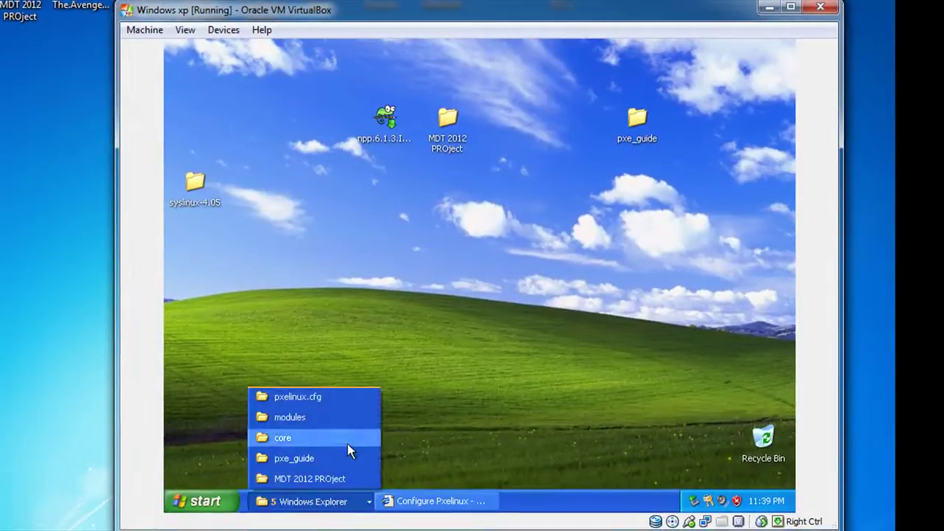
pyautogui.click(343, 398)
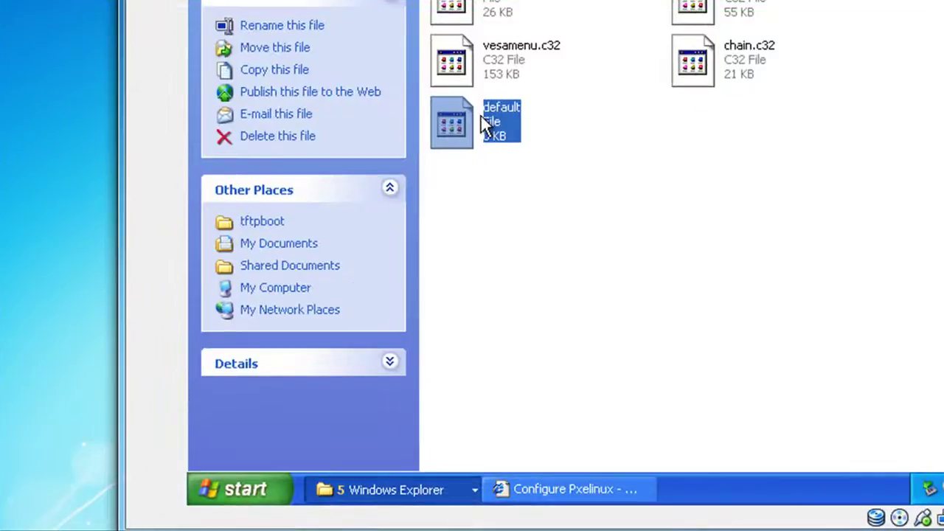
pyautogui.rightClick(480, 116)
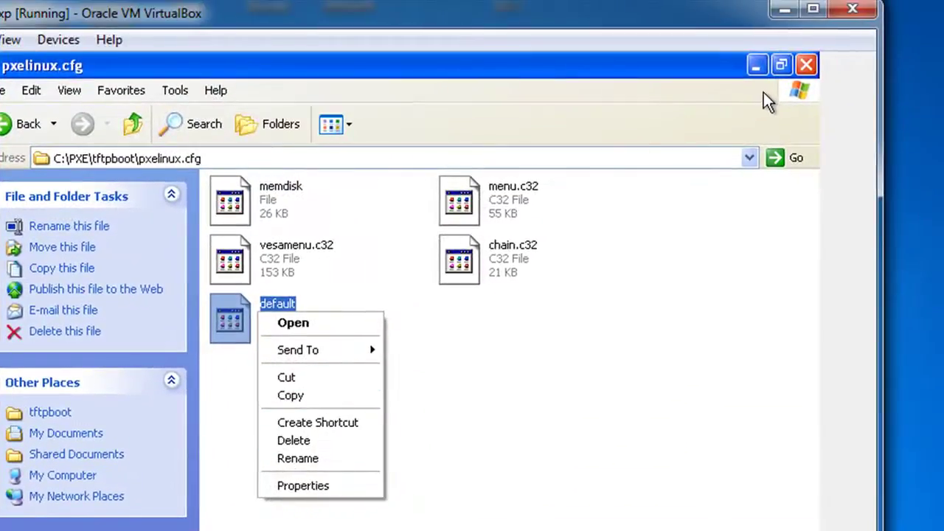
# - Minimize the folder window and start the Notepad++ 6.1.3 installer from the desktop with English as the setup language
pyautogui.click(822, 9)
pyautogui.click(822, 9)
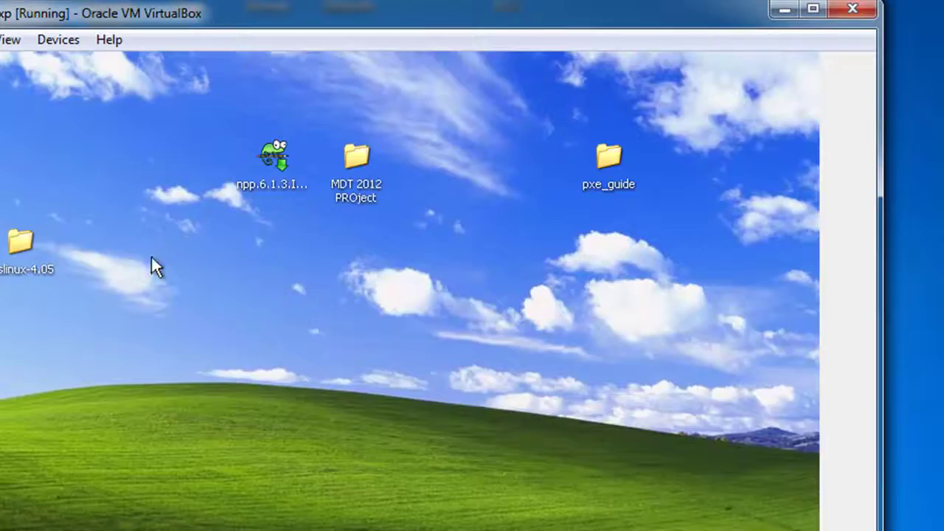
pyautogui.click(266, 166)
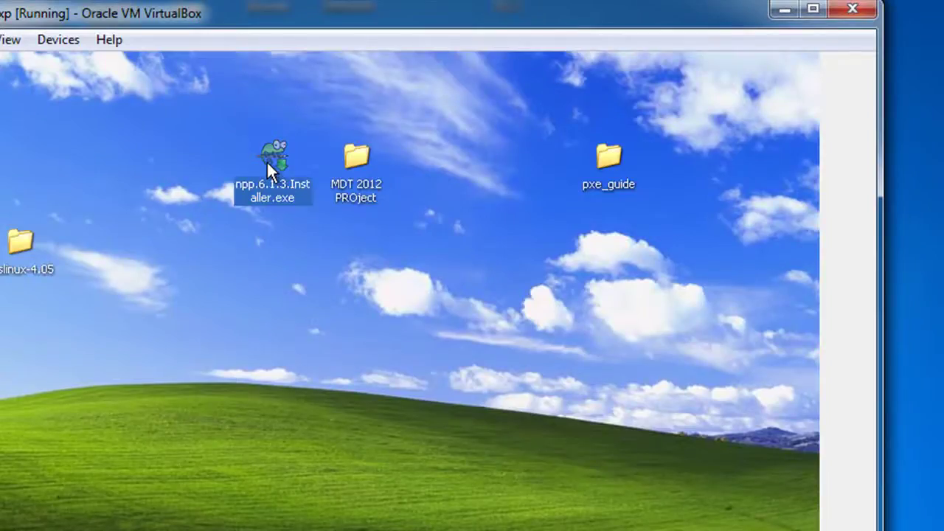
pyautogui.doubleClick(266, 160)
pyautogui.click(437, 381)
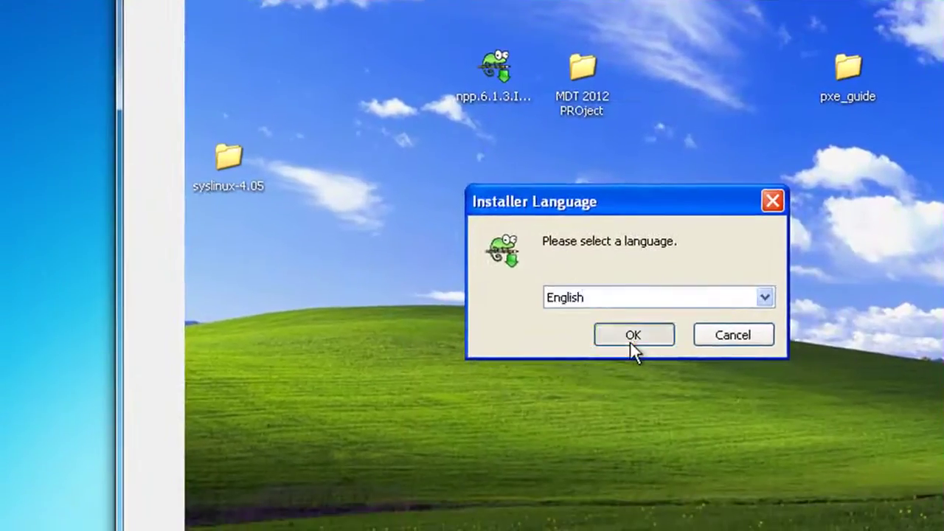
pyautogui.click(632, 336)
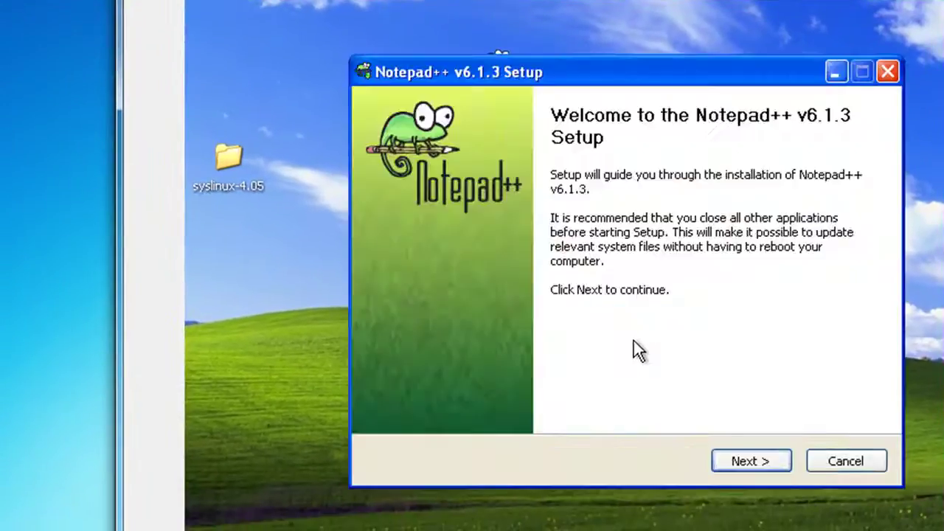
# - Install Notepad++ v6.1.3 with the preselected components, finish the setup, and close the editor that it launches
pyautogui.click(752, 459)
pyautogui.click(753, 459)
pyautogui.click(753, 459)
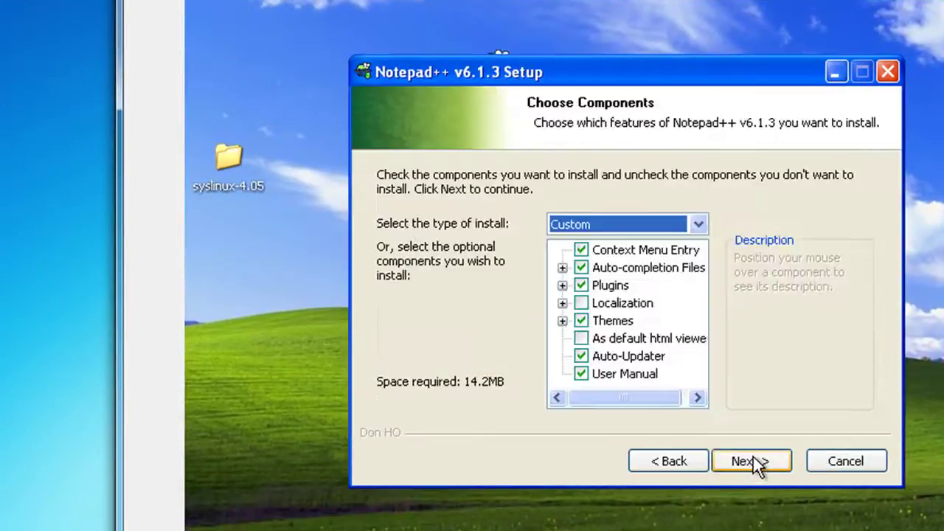
pyautogui.click(753, 458)
pyautogui.click(753, 458)
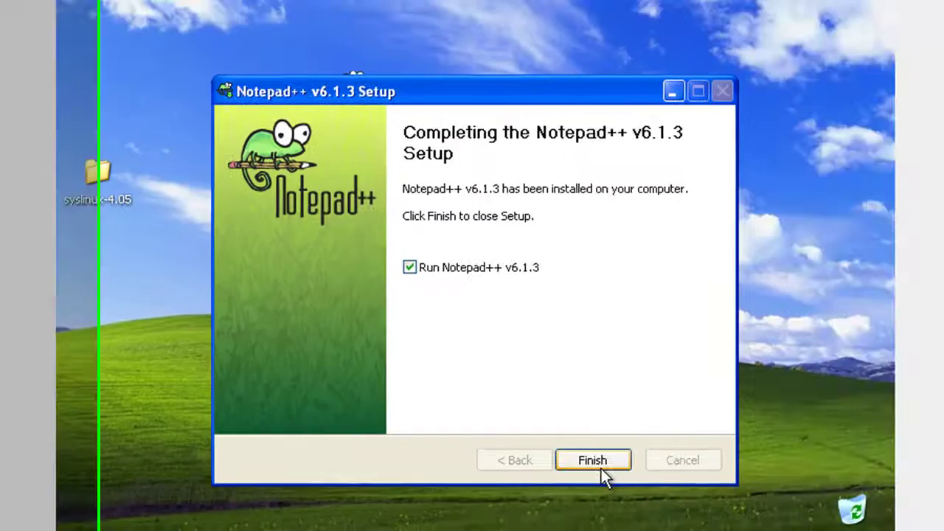
pyautogui.click(751, 461)
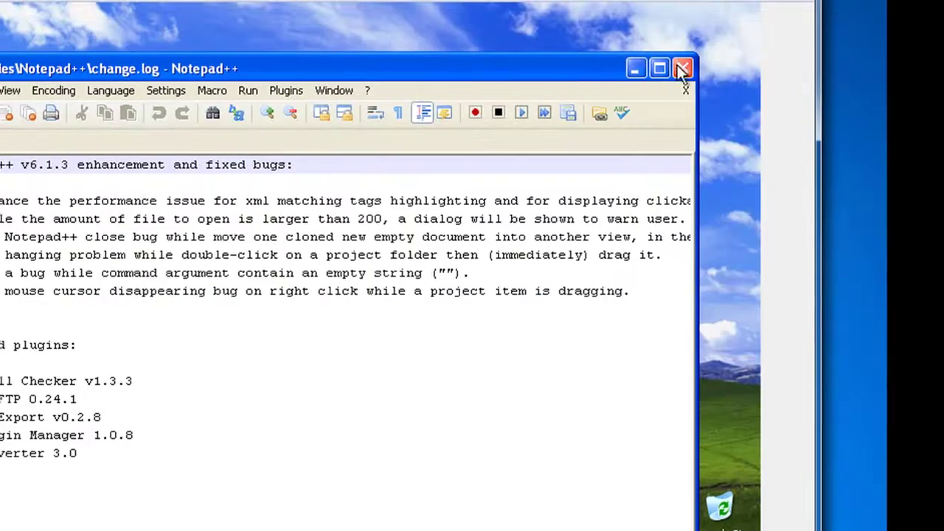
pyautogui.click(772, 46)
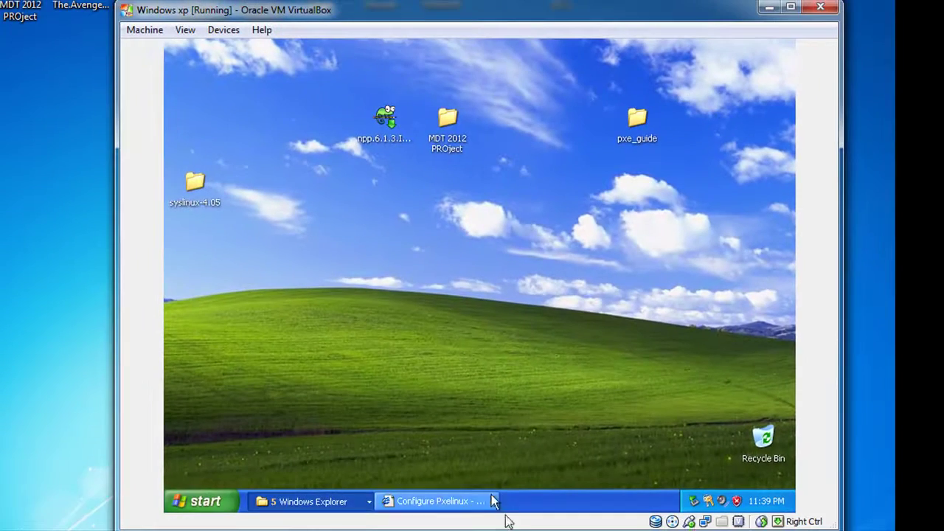
# - Return to the pxelinux.cfg folder and open the default file for editing in Notepad++
pyautogui.click(453, 504)
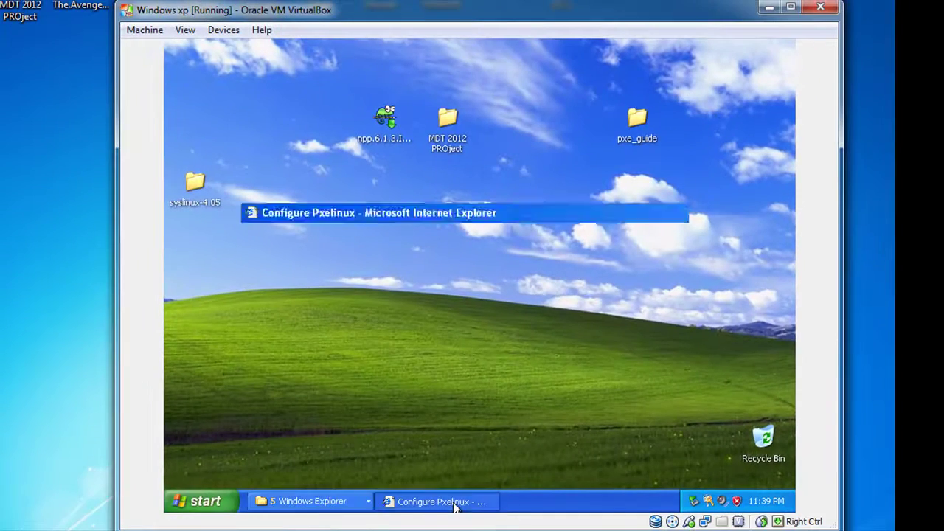
pyautogui.click(393, 502)
pyautogui.click(352, 500)
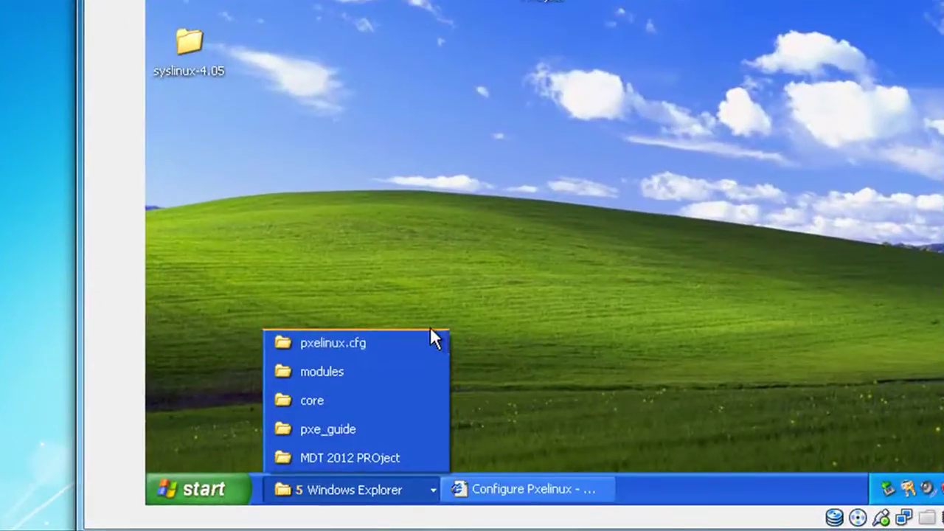
pyautogui.click(361, 395)
pyautogui.rightClick(460, 112)
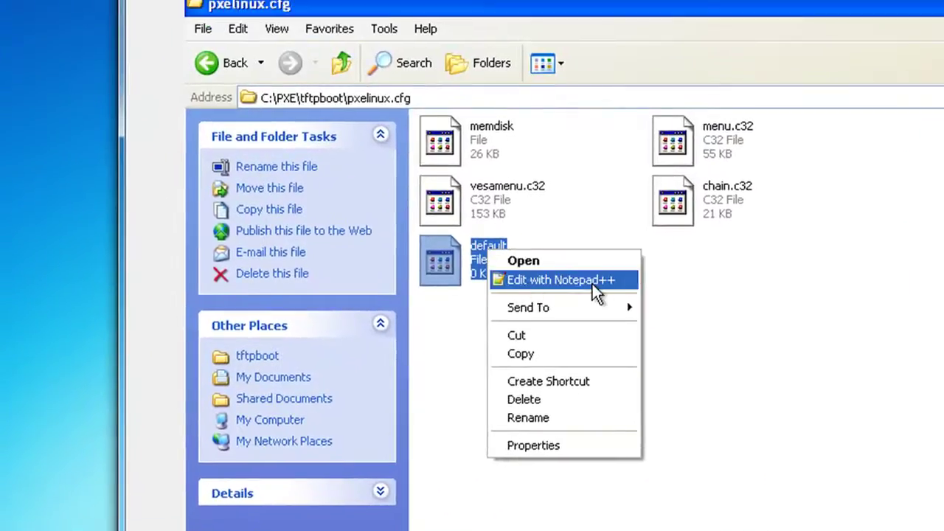
pyautogui.click(594, 281)
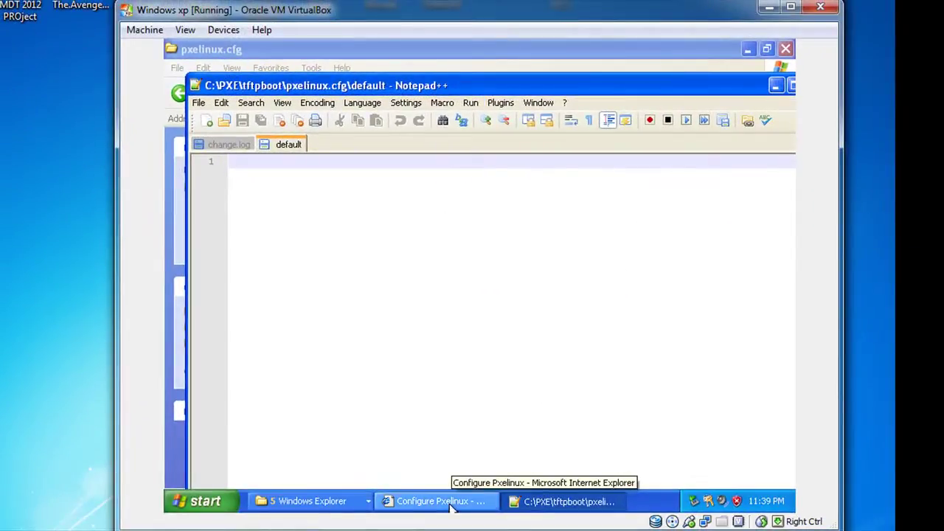
# - Switch to the PXE guide in Internet Explorer, go back to its contents, and reopen the Configure Pxelinux page
pyautogui.click(451, 502)
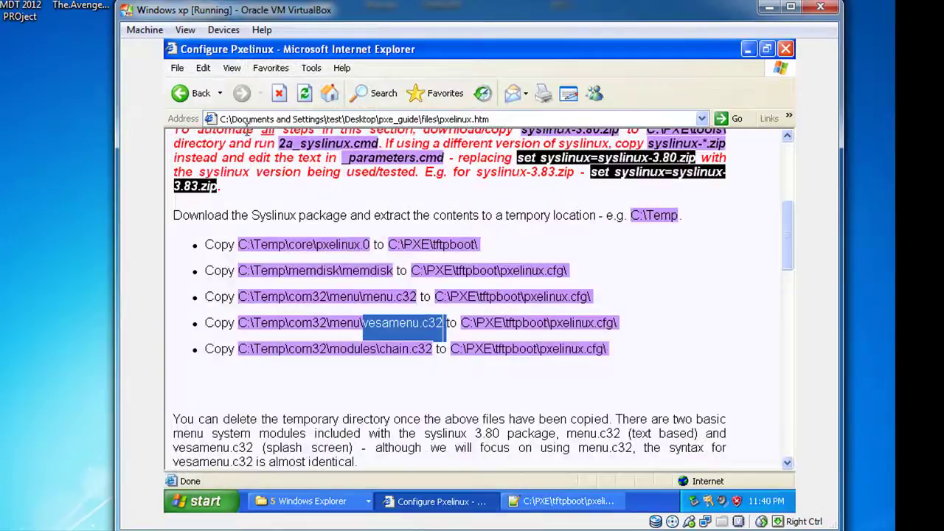
pyautogui.click(182, 93)
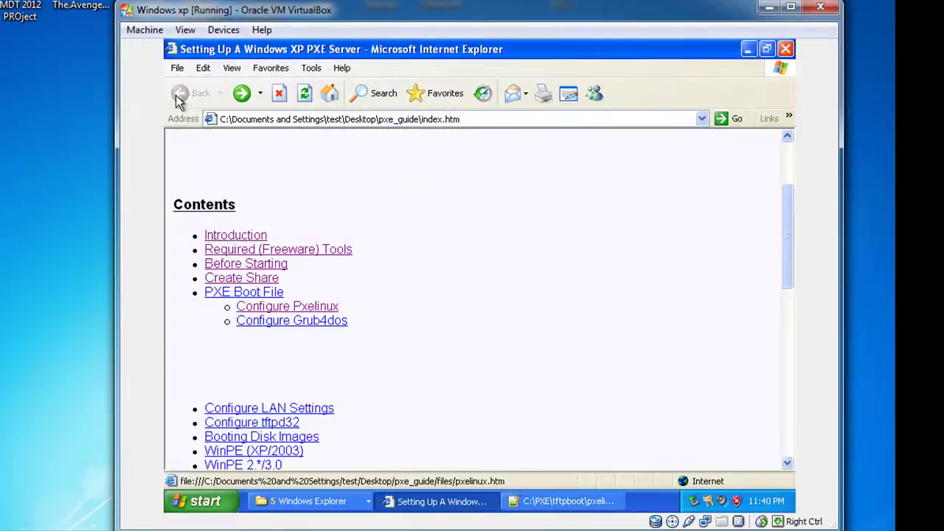
pyautogui.click(293, 313)
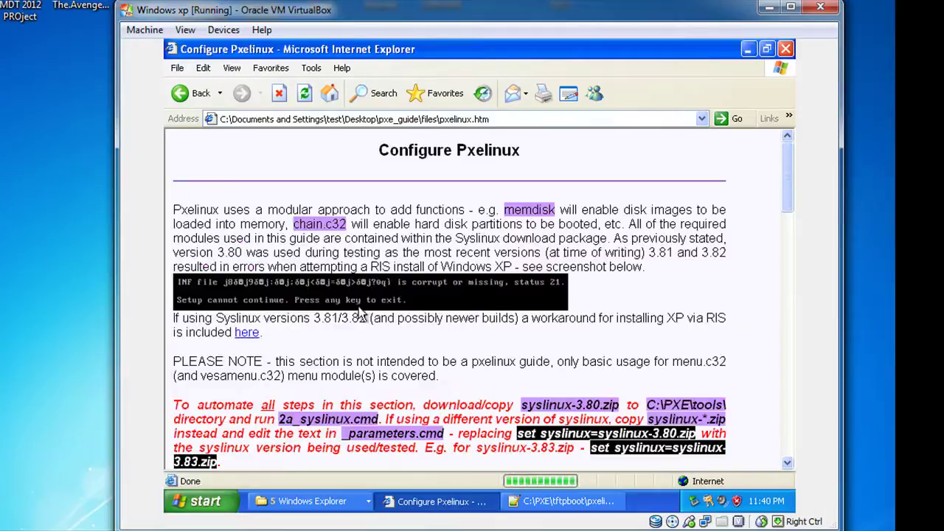
# - Copy the line DEFAULT /pxelinux.cfg/menu.c32 from the guide's configuration file section and paste it into the default file in Notepad++
pyautogui.moveTo(791, 176); pyautogui.dragTo(787, 309)
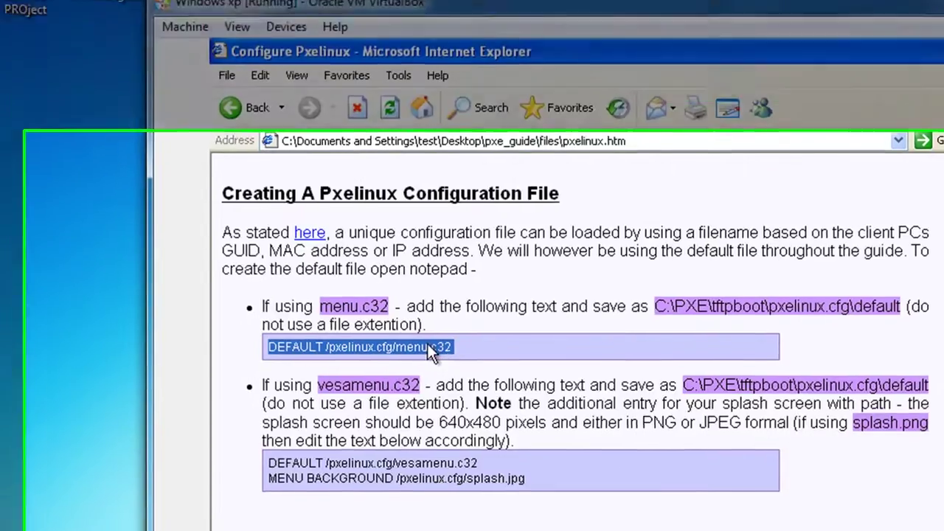
pyautogui.rightClick(431, 360)
pyautogui.click(435, 243)
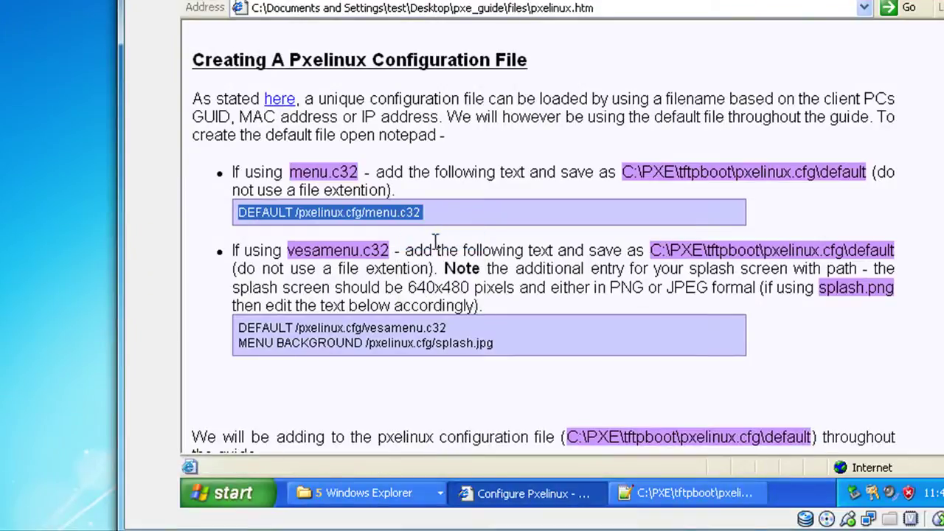
pyautogui.click(659, 499)
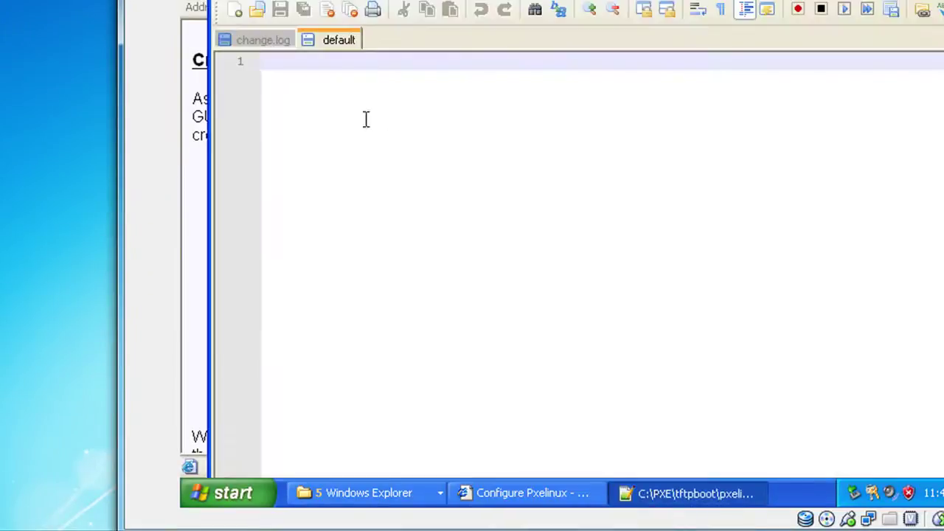
pyautogui.rightClick(286, 63)
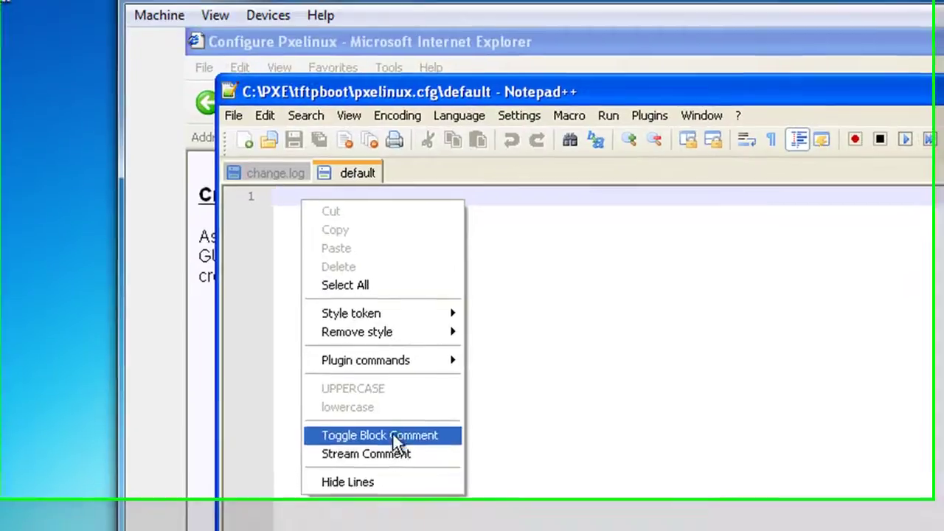
pyautogui.click(392, 435)
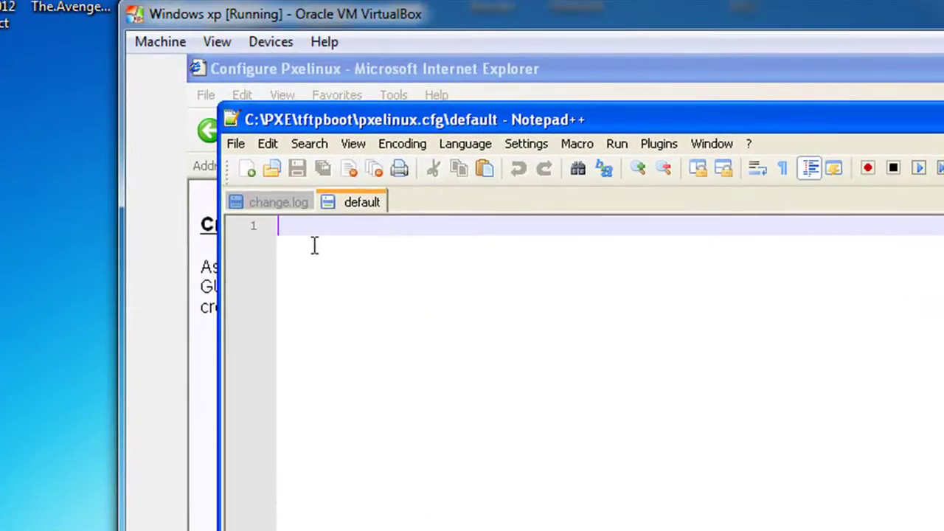
pyautogui.rightClick(308, 209)
pyautogui.click(398, 284)
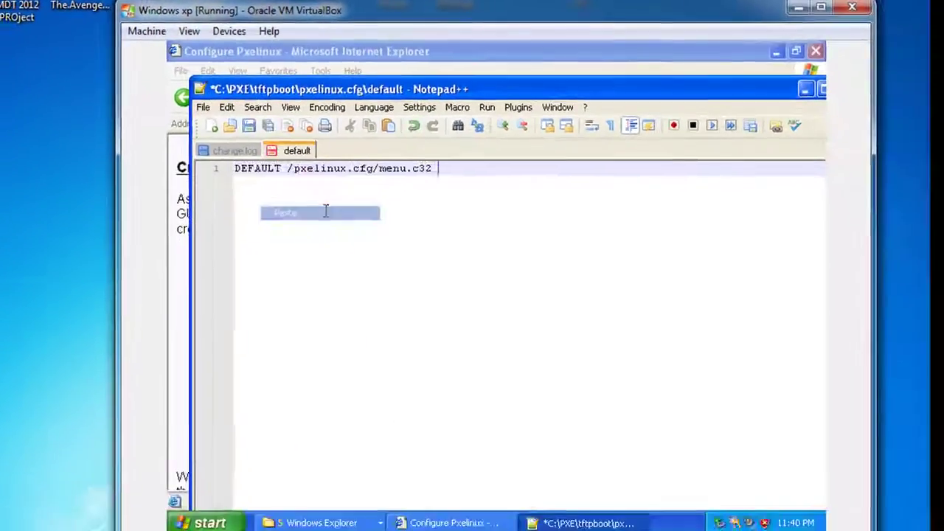
# - Return to the guide's contents in Internet Explorer, open the Booting Disk Images page, and follow its link to the ODIN disk downloads
pyautogui.click(433, 502)
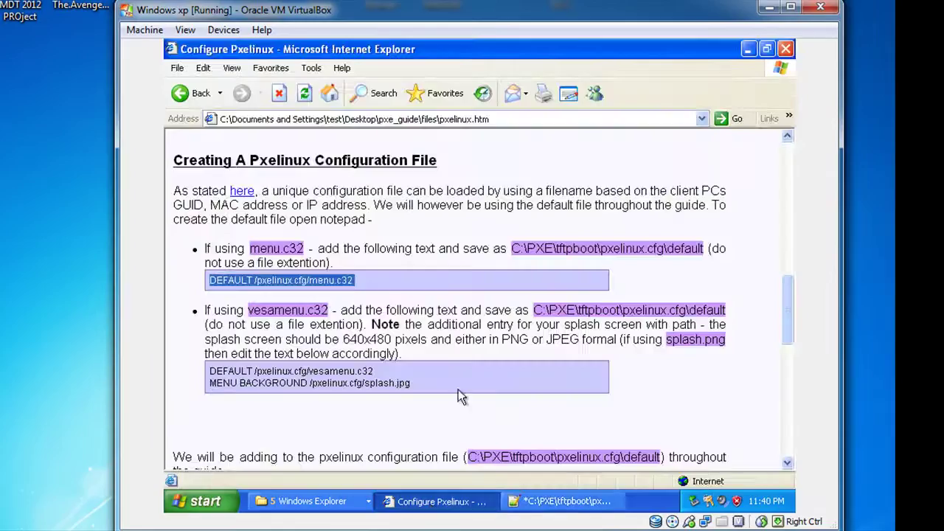
pyautogui.click(193, 93)
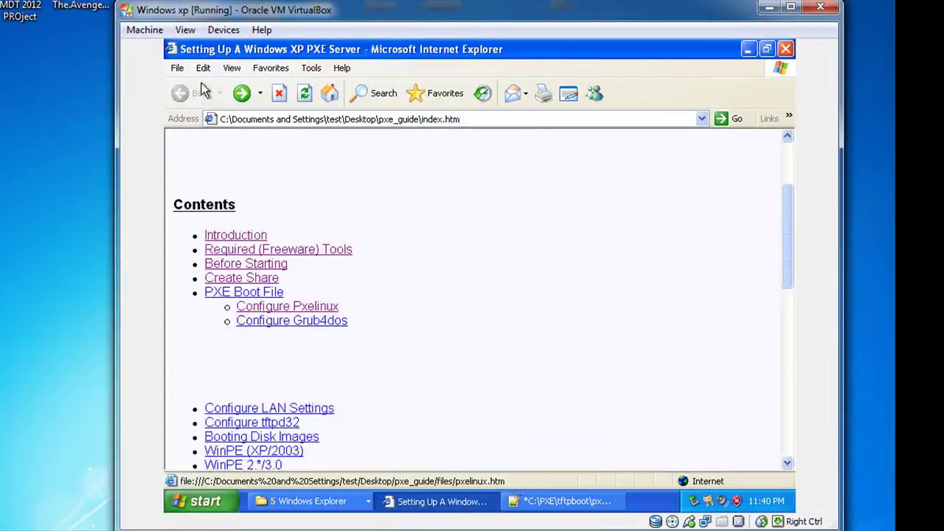
pyautogui.scroll(-3, 787, 206)
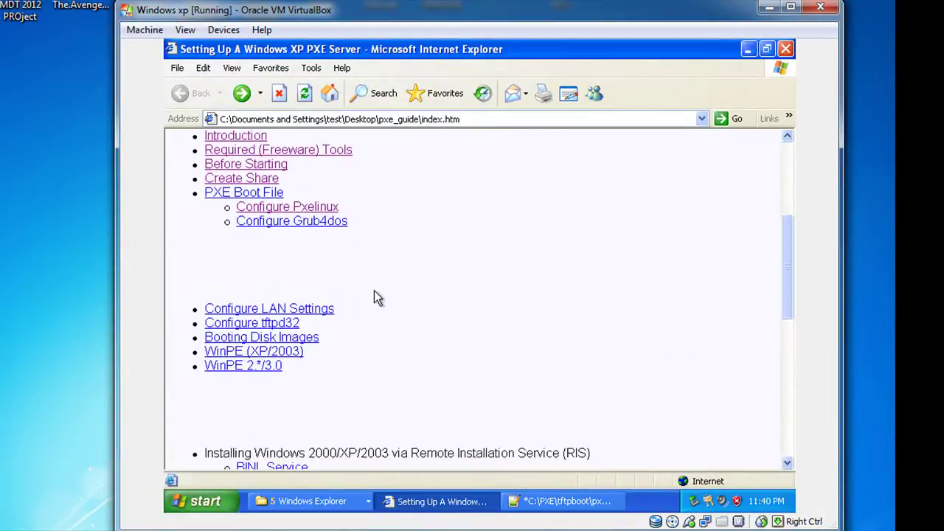
pyautogui.click(286, 343)
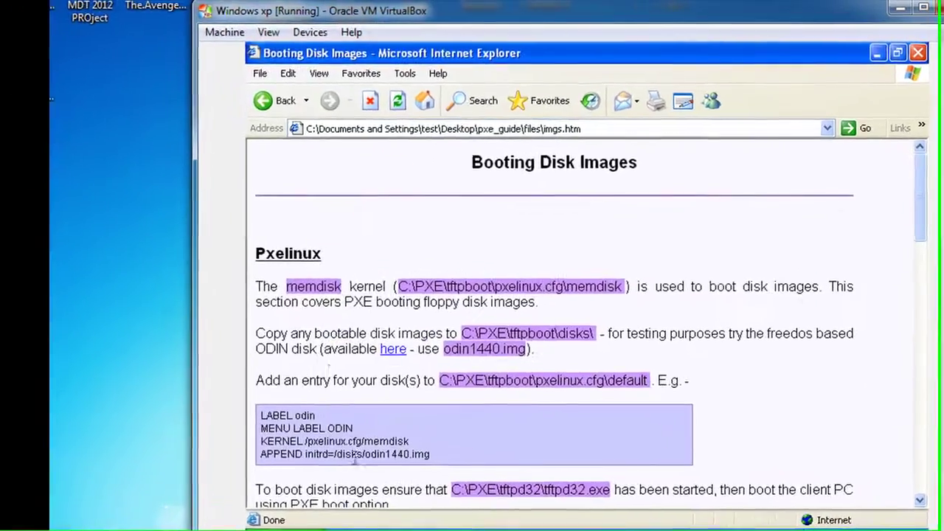
pyautogui.click(398, 352)
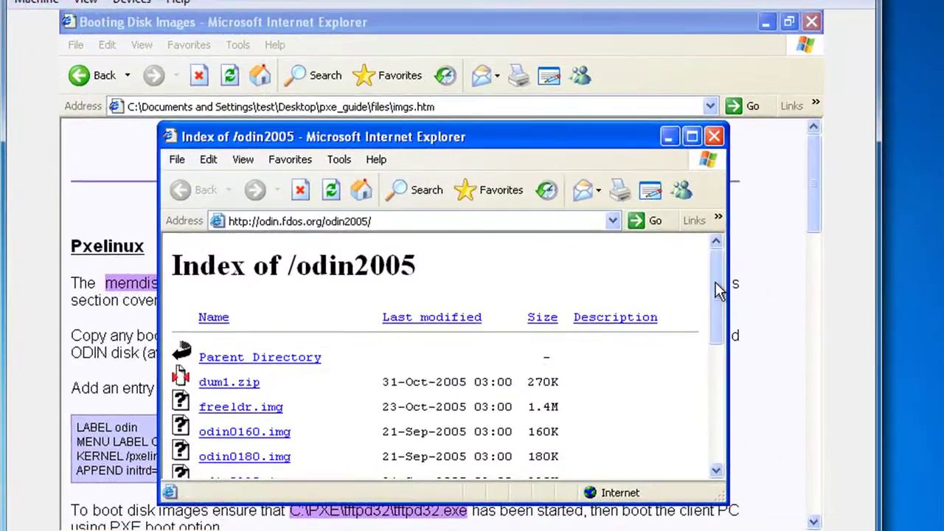
# - Download odin0720.img from the odin2005 index to the Desktop under the file name odin0720.img and dismiss the download dialog
pyautogui.scroll(-3, 746, 270)
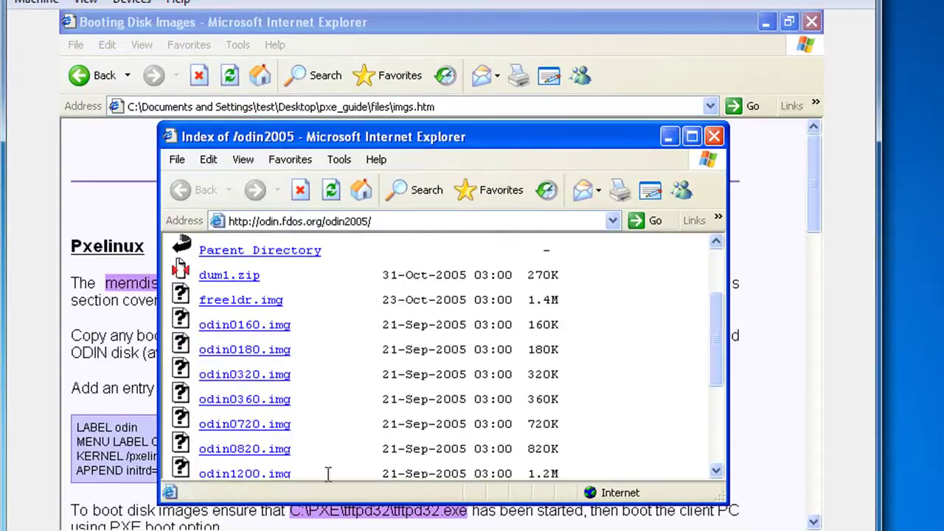
pyautogui.moveTo(714, 319); pyautogui.dragTo(719, 362)
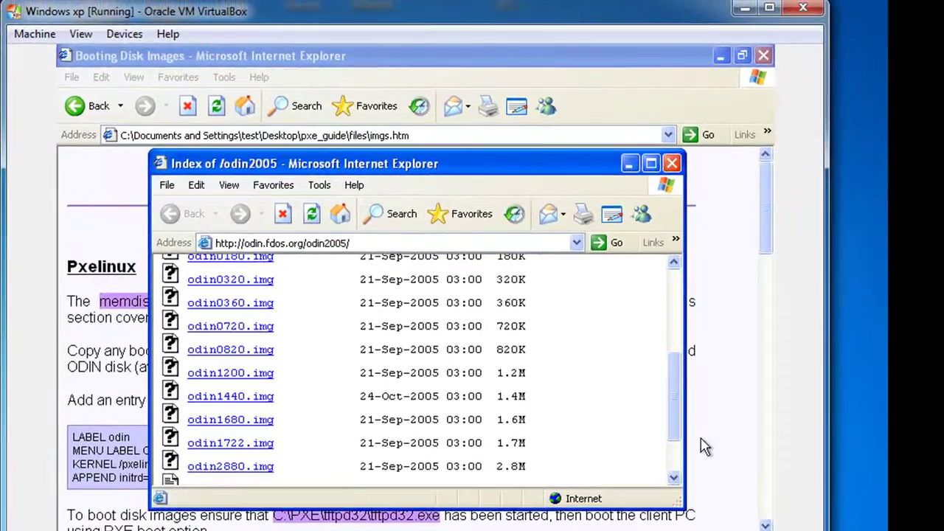
pyautogui.rightClick(241, 330)
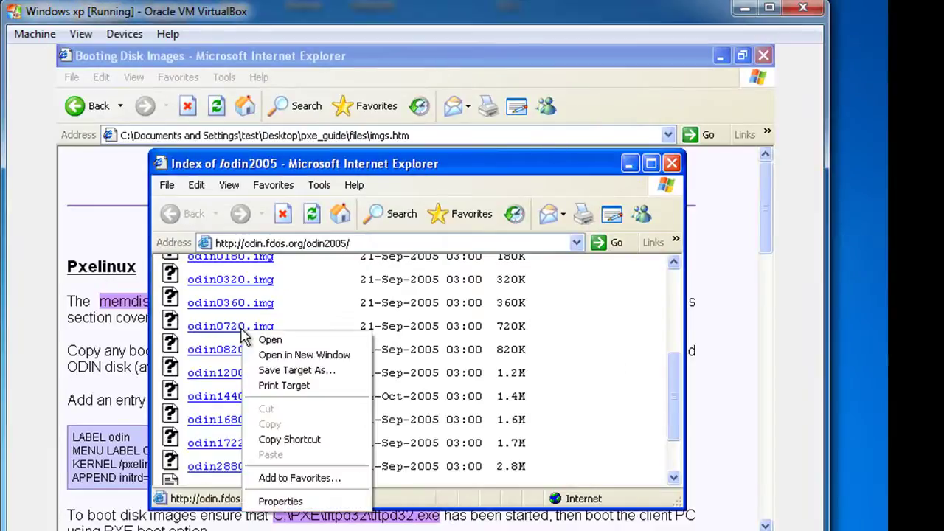
pyautogui.click(310, 372)
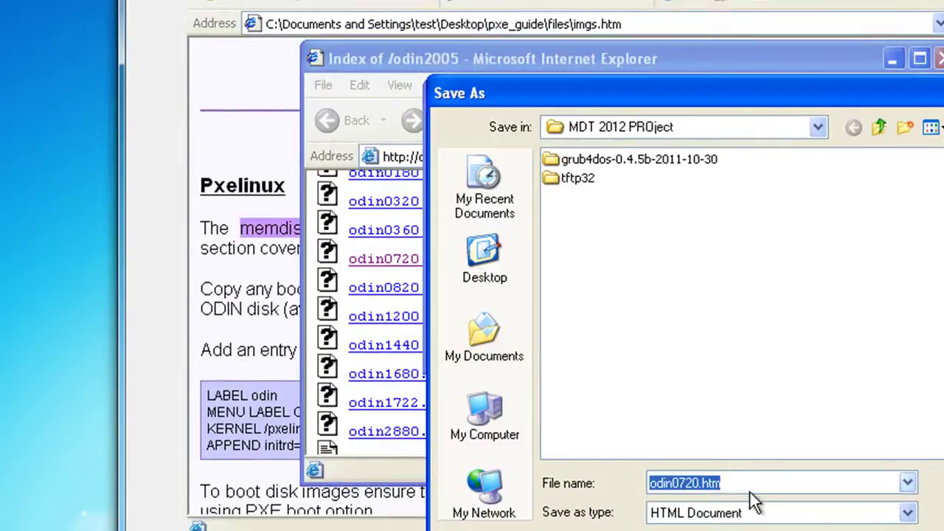
pyautogui.click(756, 486)
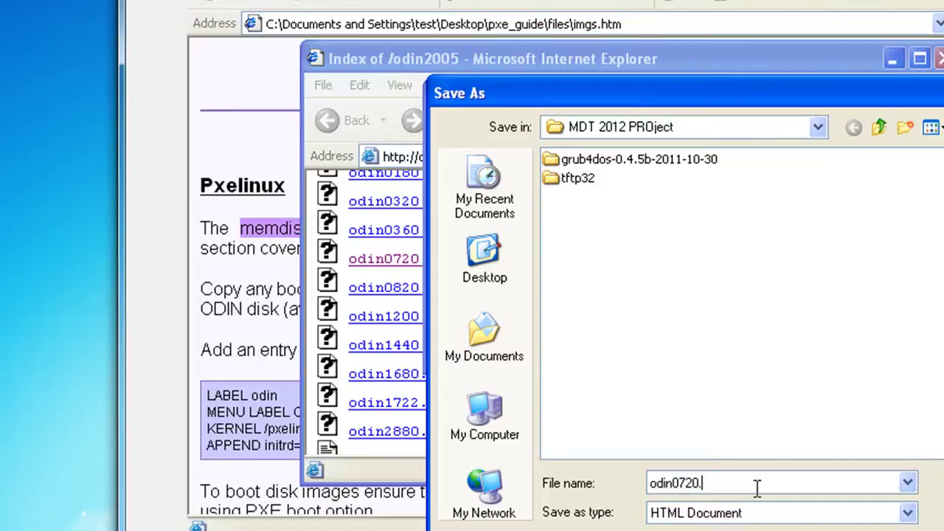
pyautogui.write('img')
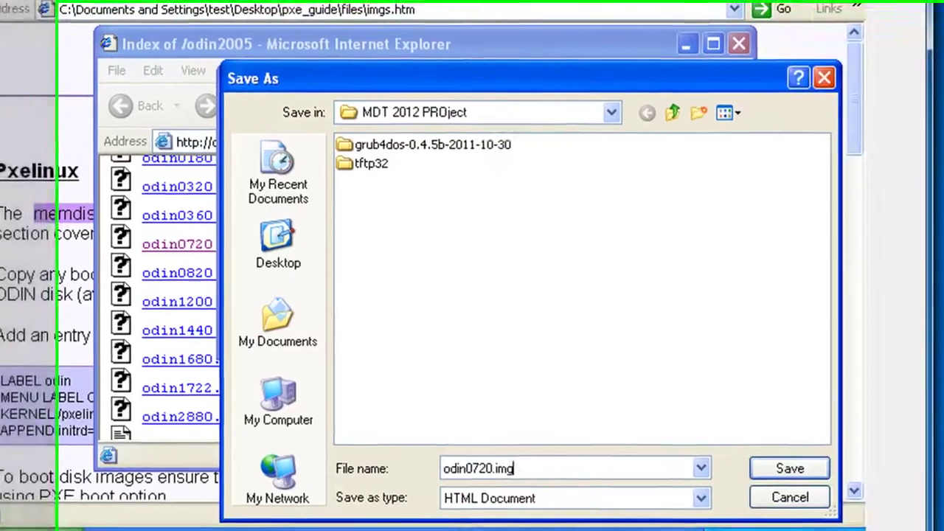
pyautogui.click(219, 243)
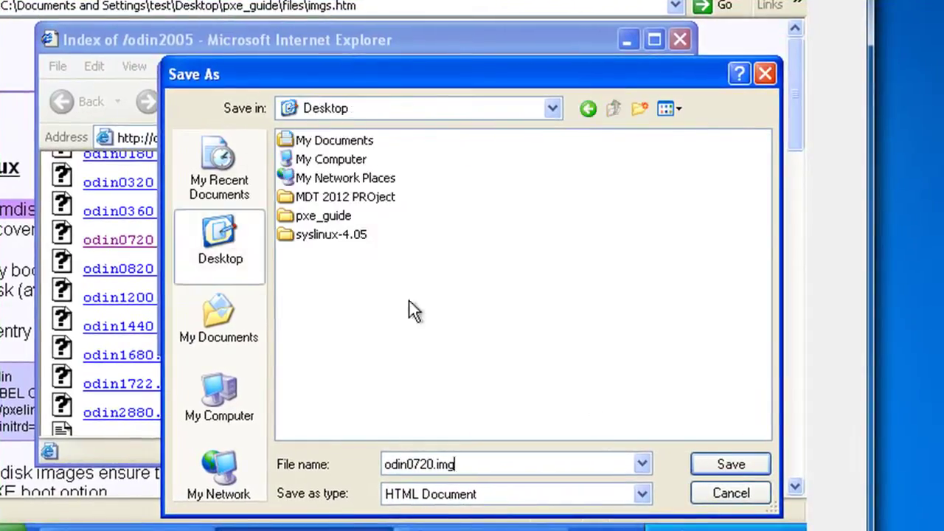
pyautogui.click(756, 463)
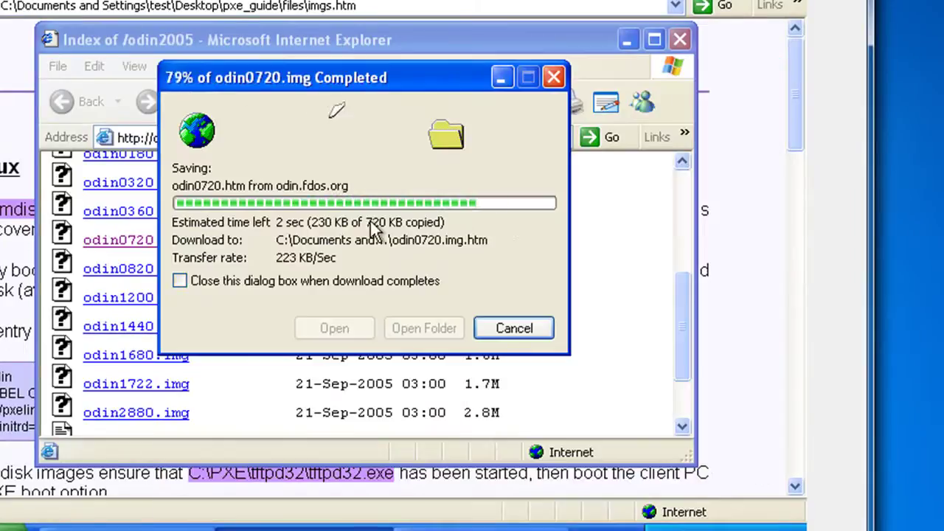
pyautogui.click(515, 330)
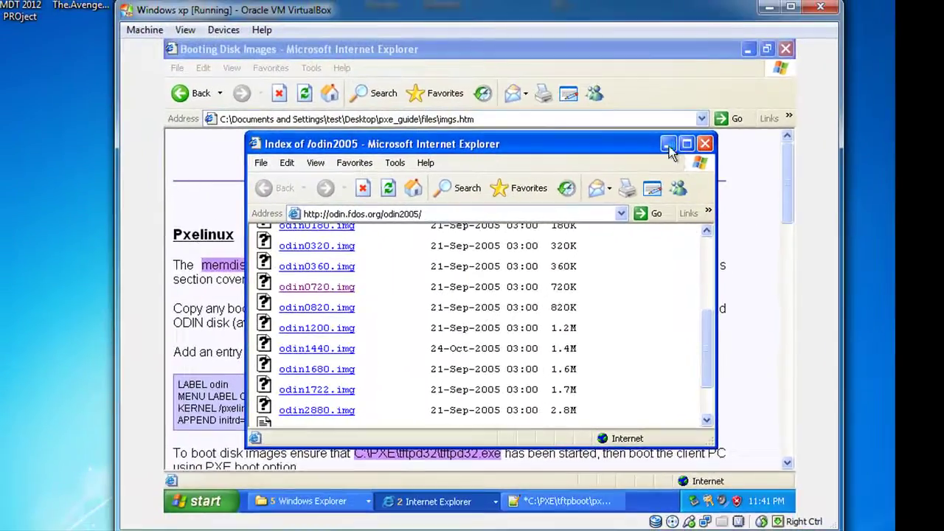
# - Minimize the browser and folder windows and move the Notepad++ window aside to uncover the desktop icons
pyautogui.click(695, 103)
pyautogui.click(751, 47)
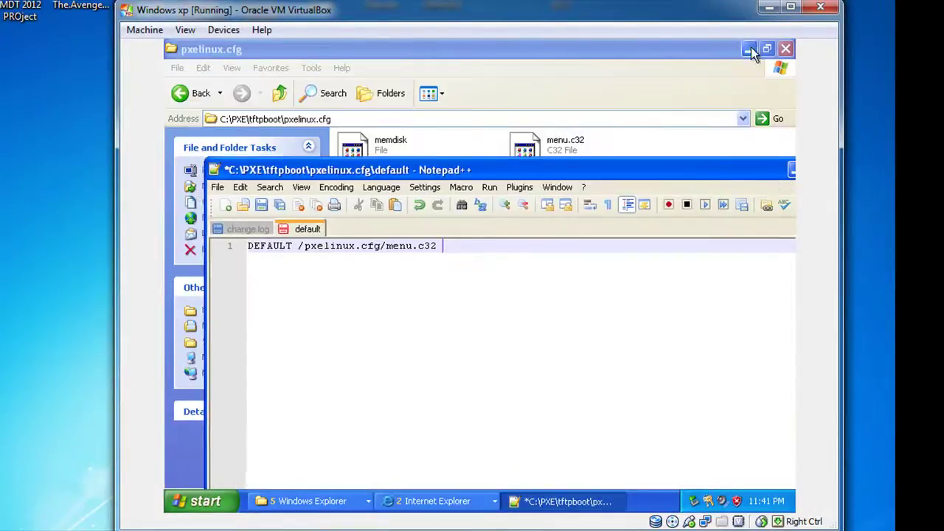
pyautogui.click(750, 47)
pyautogui.moveTo(548, 178); pyautogui.dragTo(591, 189)
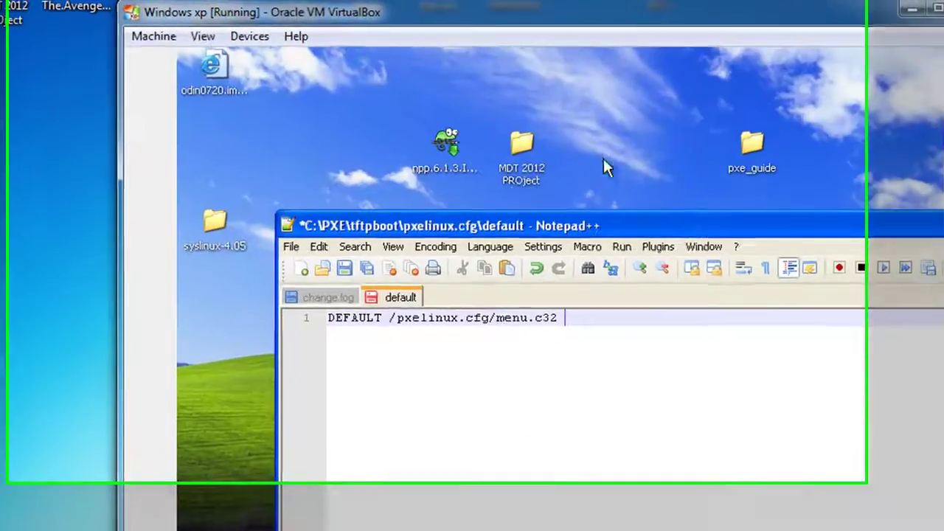
# - Rename the downloaded disk image on the desktop to odin0720.img, removing the .htm ending and accepting the extension change
pyautogui.click(221, 73)
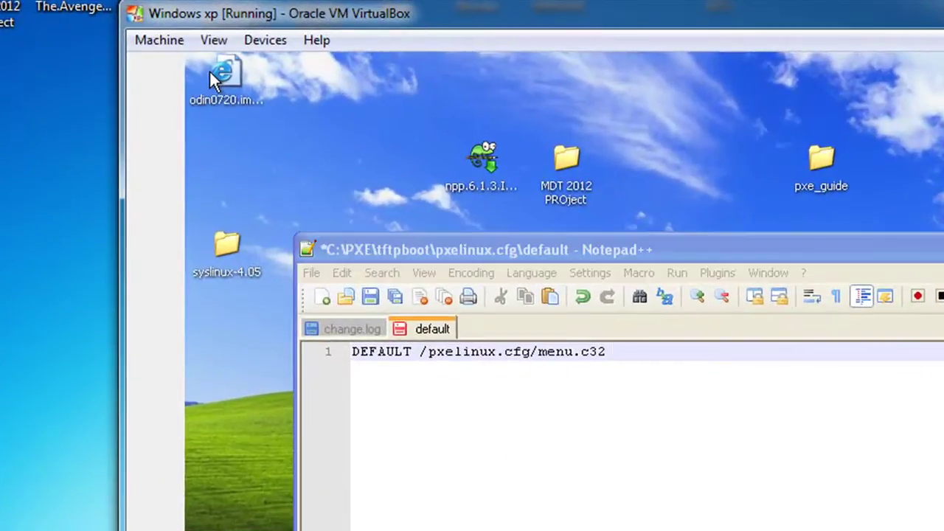
pyautogui.click(251, 111)
pyautogui.click(247, 114)
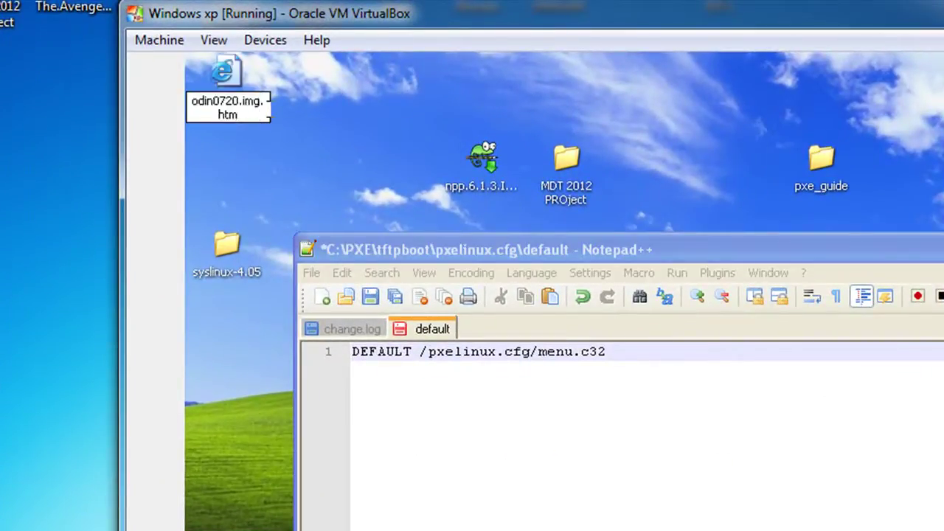
pyautogui.press('BackSpace')
pyautogui.press('BackSpace')
pyautogui.press('BackSpace')
pyautogui.press('BackSpace')
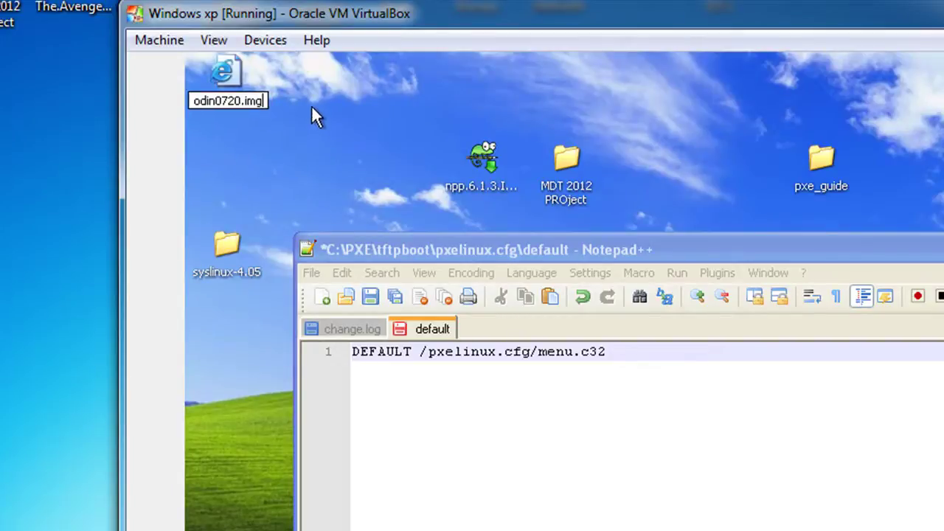
pyautogui.press('Return')
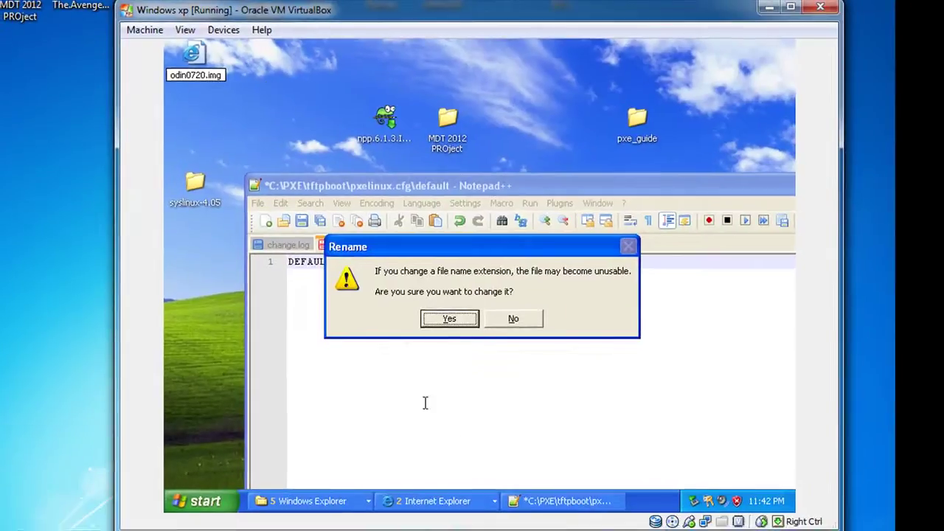
pyautogui.click(449, 320)
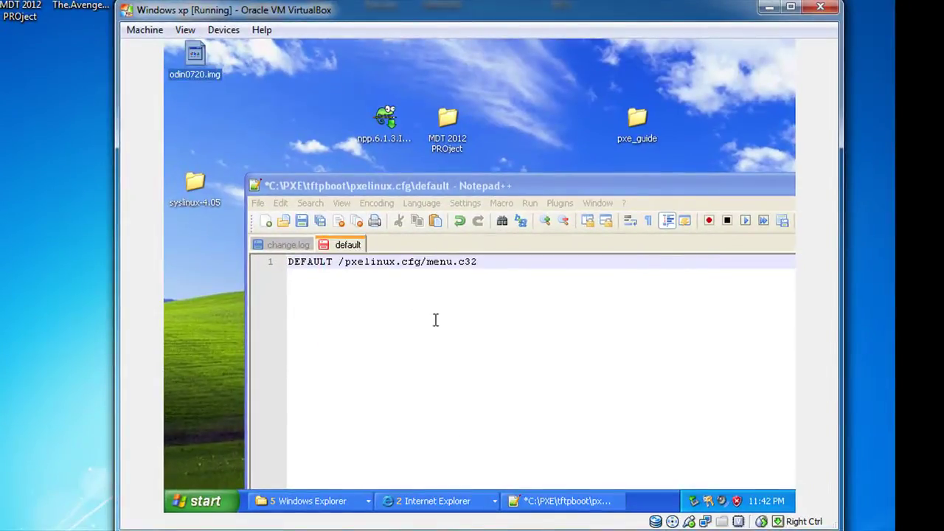
# - Bring up the Index of /odin2005 browser window and close it
pyautogui.click(538, 505)
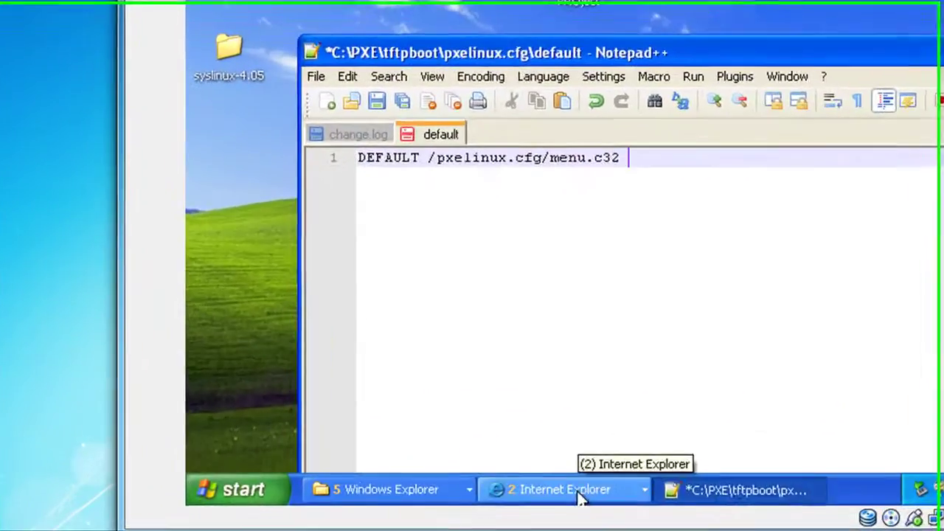
pyautogui.click(465, 490)
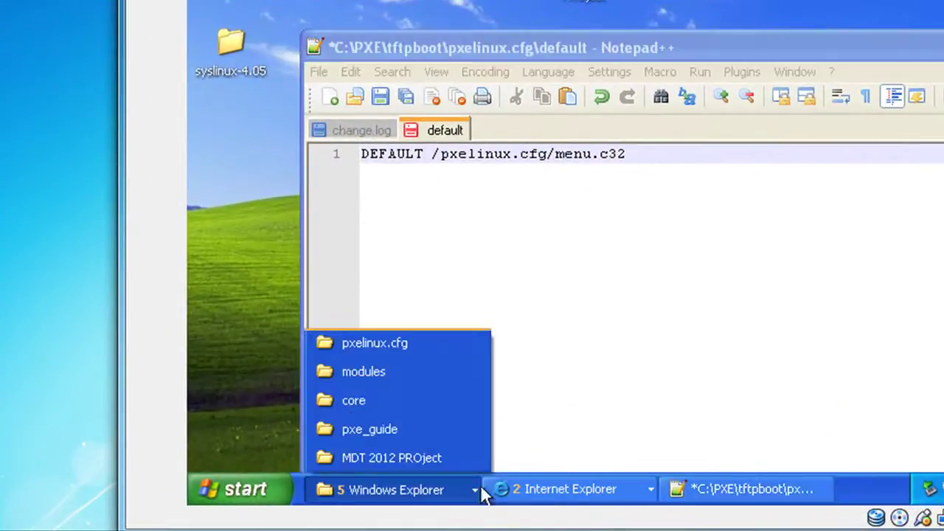
pyautogui.click(550, 493)
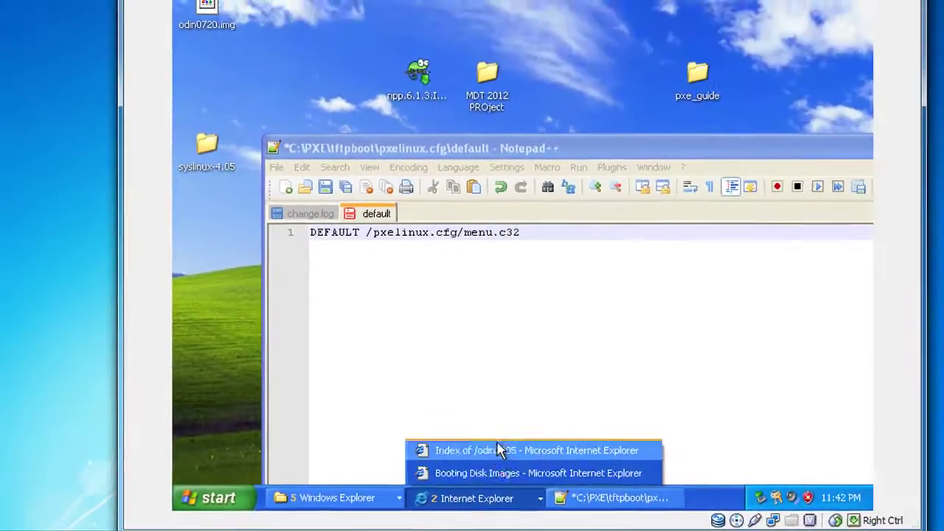
pyautogui.click(501, 446)
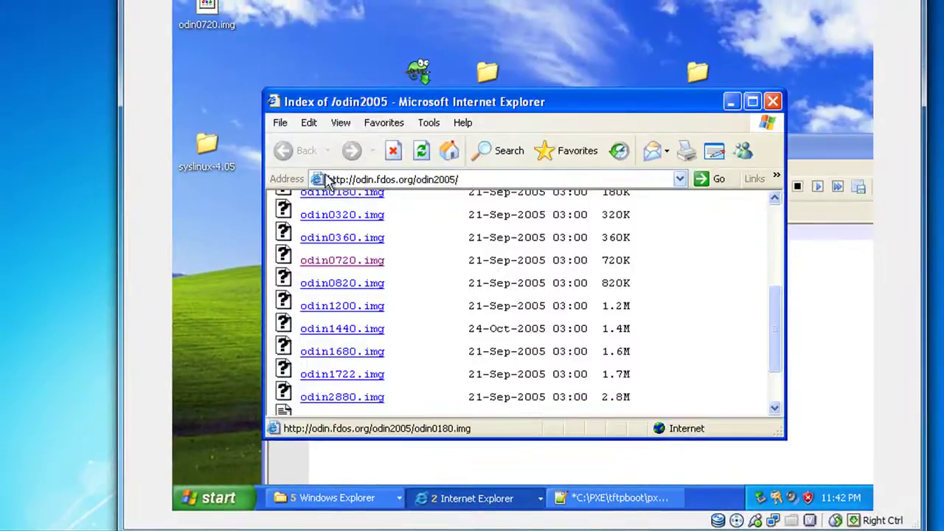
pyautogui.click(772, 101)
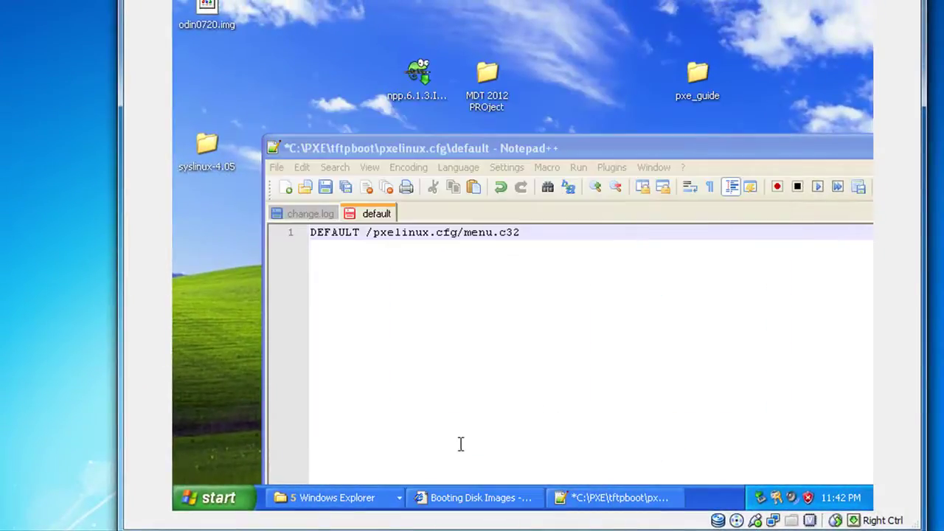
# - Copy the four-line ODIN boot entry from the Pxelinux section of the Booting Disk Images guide page
pyautogui.click(476, 497)
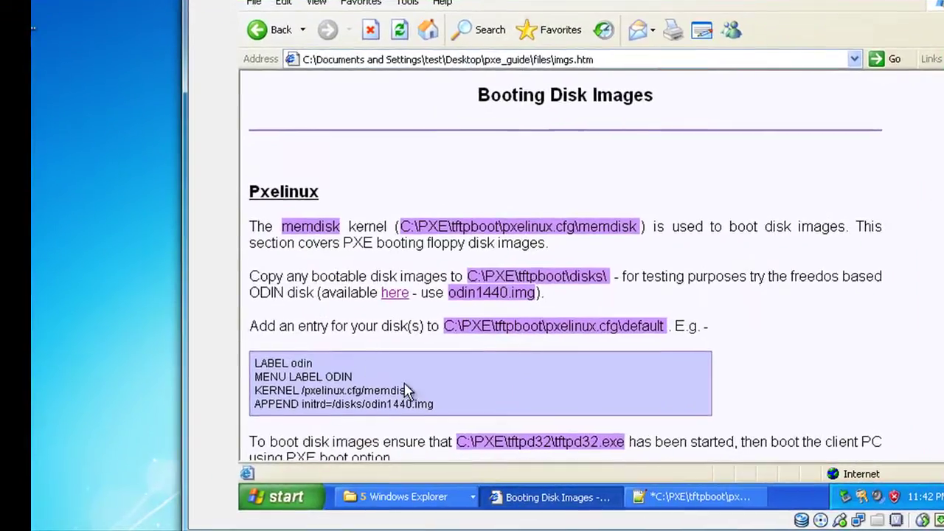
pyautogui.moveTo(439, 413); pyautogui.dragTo(259, 368)
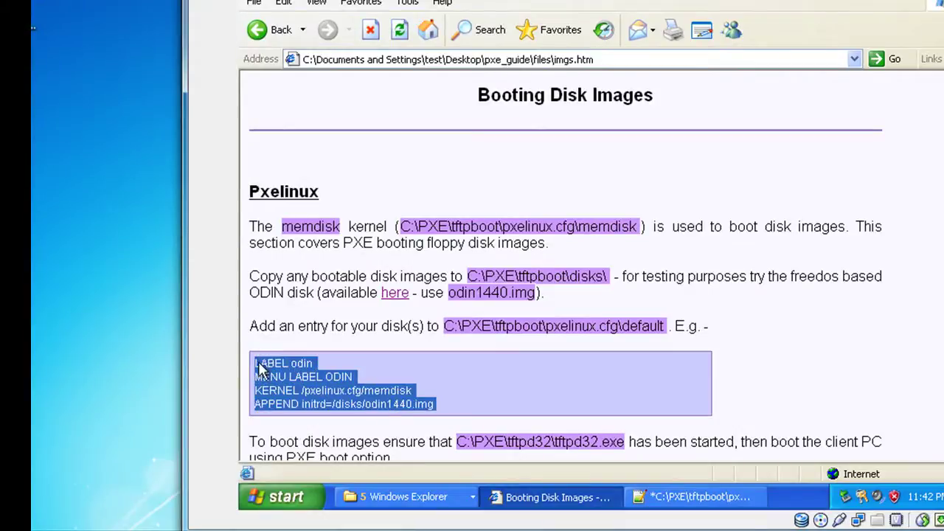
pyautogui.rightClick(296, 383)
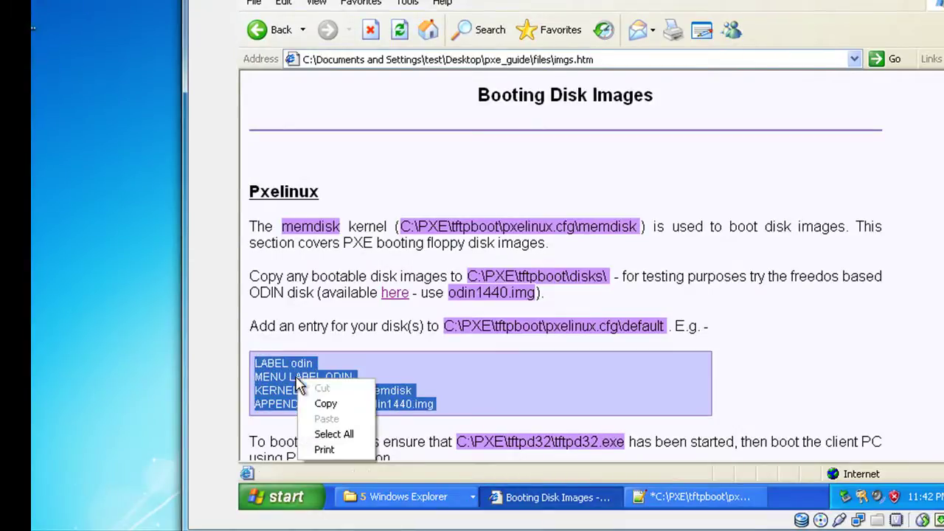
pyautogui.click(330, 403)
# - Paste the ODIN entry into the default file after a blank line below the DEFAULT line, and save the file
pyautogui.click(689, 495)
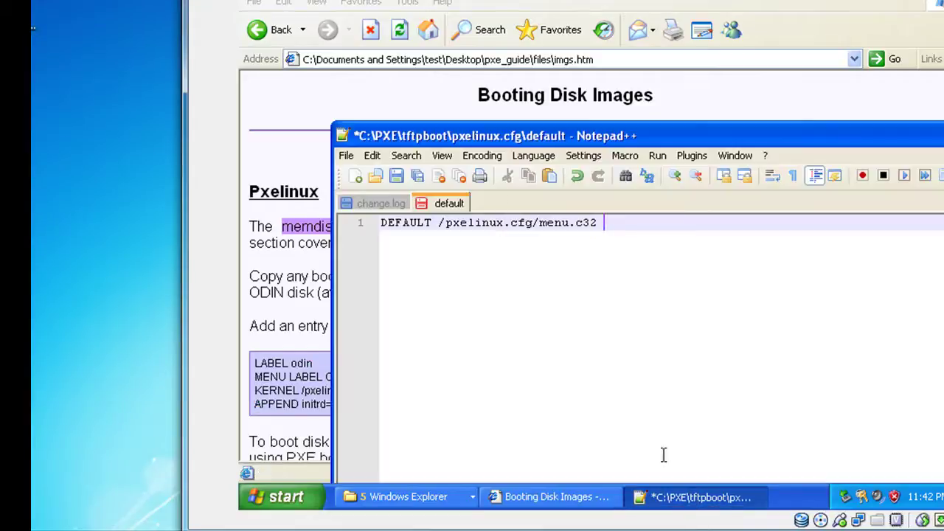
pyautogui.press('Return')
pyautogui.press('Return')
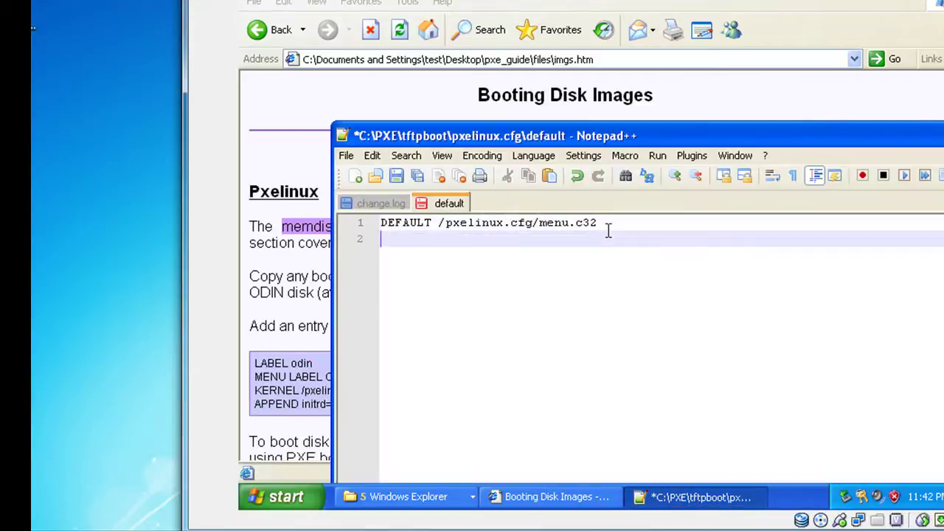
pyautogui.hotkey('ctrl', 'v')
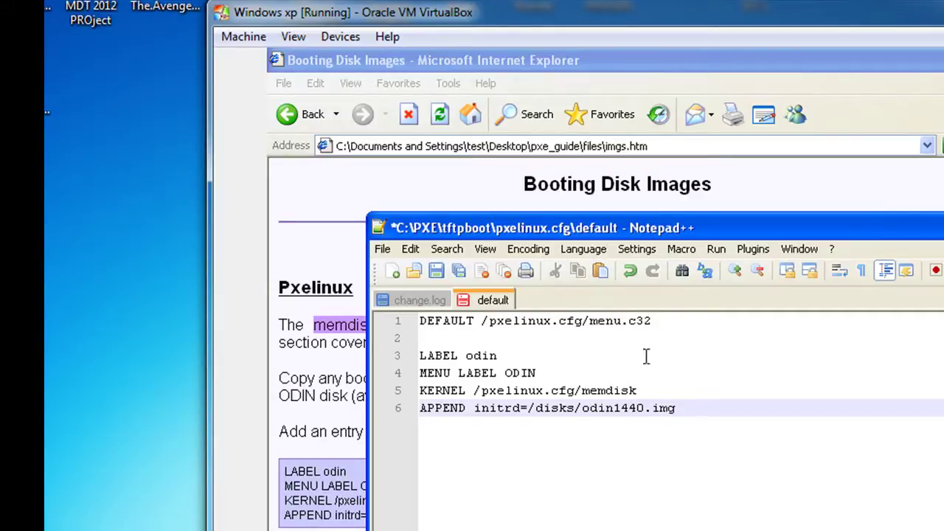
pyautogui.click(436, 271)
# - Close all open files along with Notepad++, and minimize the guide's browser window to reach the desktop
pyautogui.click(503, 271)
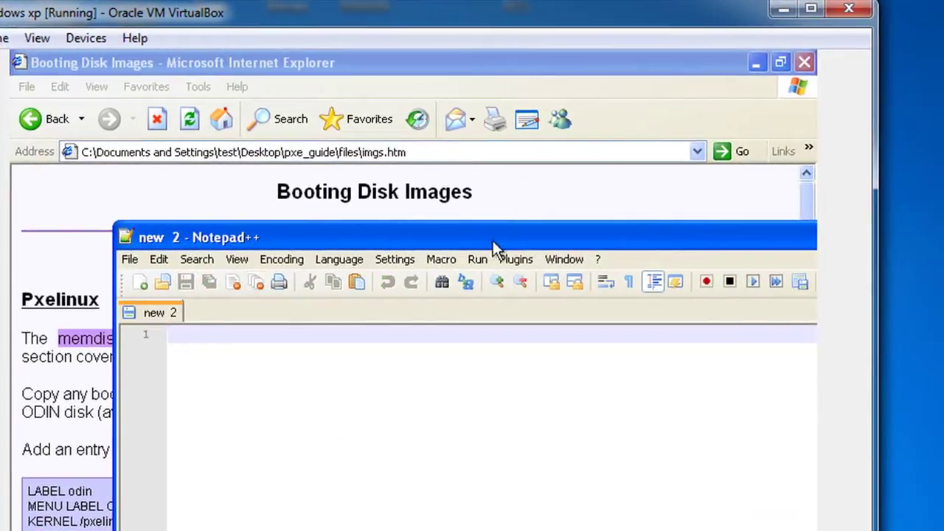
pyautogui.moveTo(499, 240); pyautogui.dragTo(311, 260)
pyautogui.click(740, 263)
pyautogui.click(758, 64)
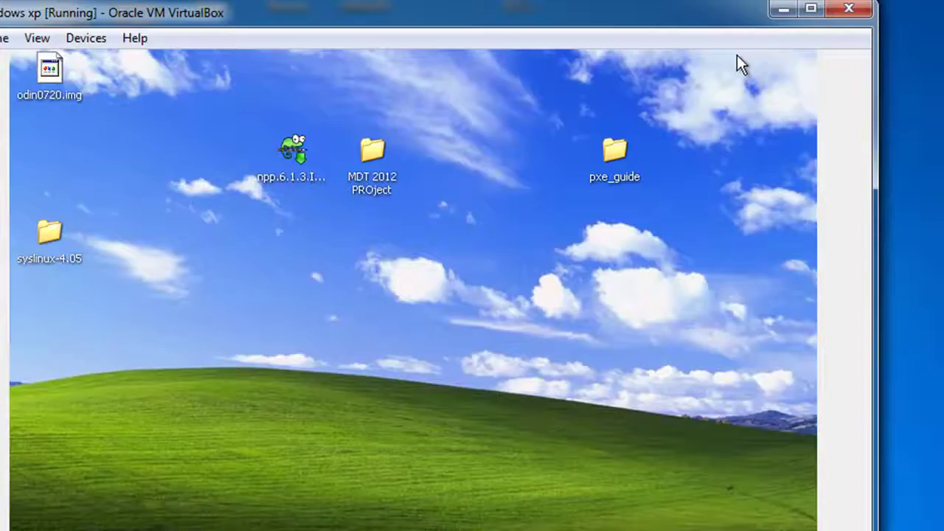
# - Copy odin1440.img from the MDT 2012 PROject folder on the desktop and minimize that folder window
pyautogui.doubleClick(373, 153)
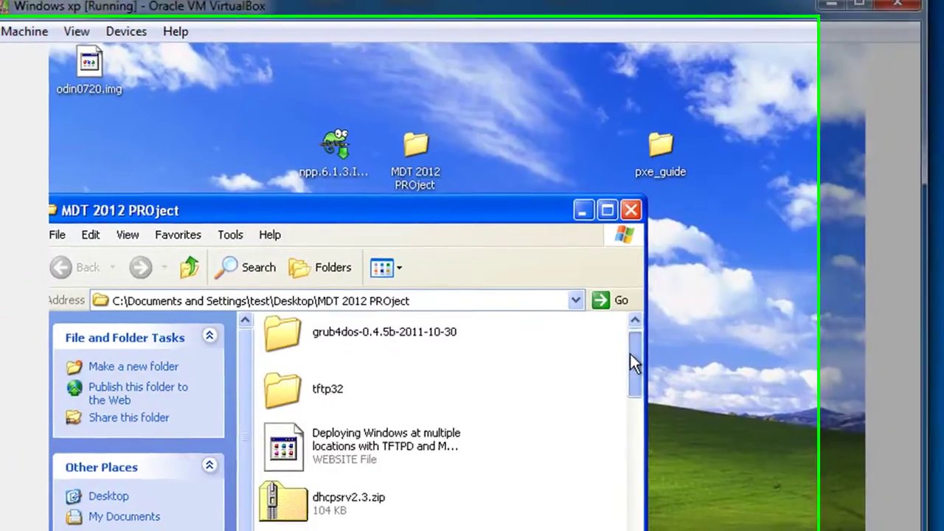
pyautogui.moveTo(589, 358); pyautogui.dragTo(591, 419)
pyautogui.moveTo(759, 409); pyautogui.dragTo(701, 468)
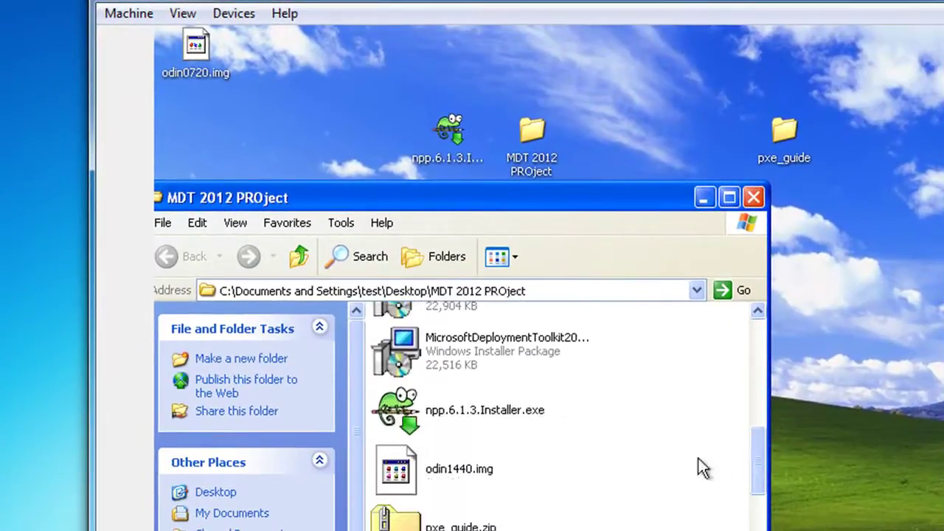
pyautogui.click(471, 469)
pyautogui.rightClick(460, 464)
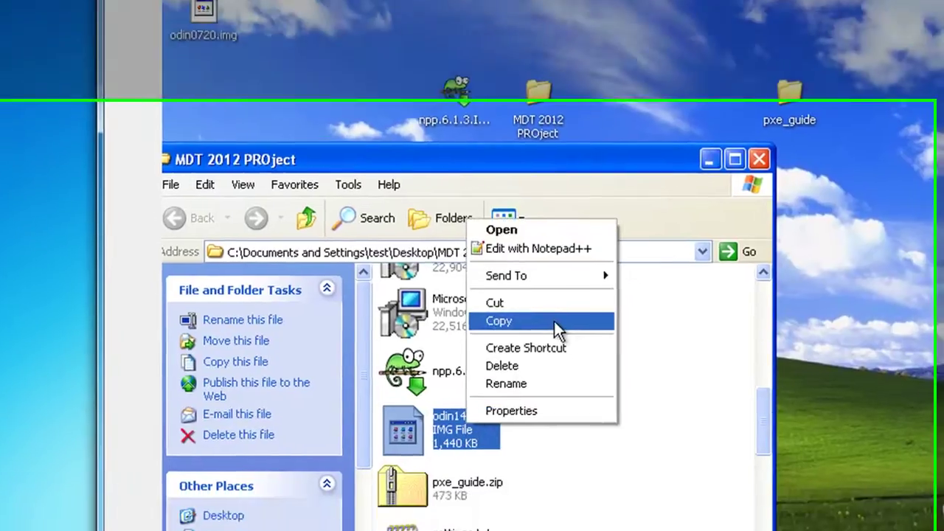
pyautogui.click(553, 360)
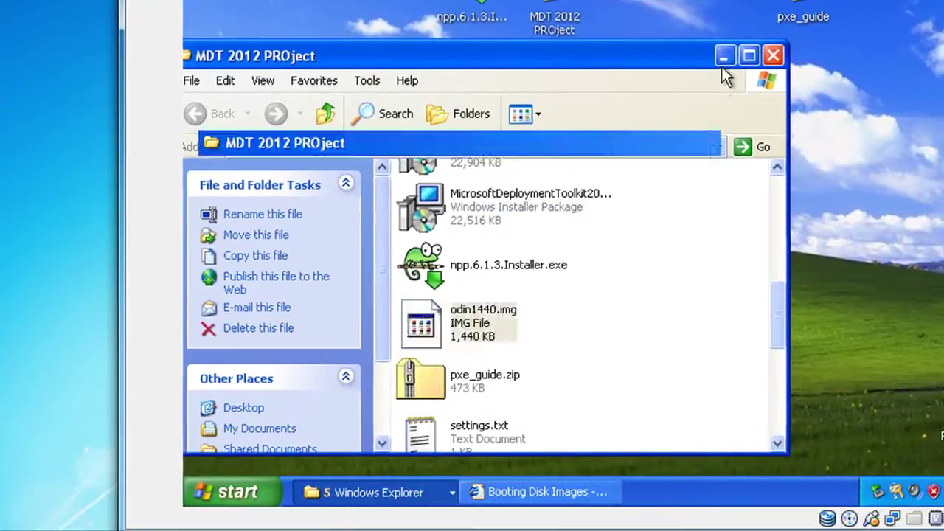
pyautogui.click(703, 196)
# - Paste the copied odin1440.img into C:\PXE\tftpboot\disks and close the folder window
pyautogui.click(234, 488)
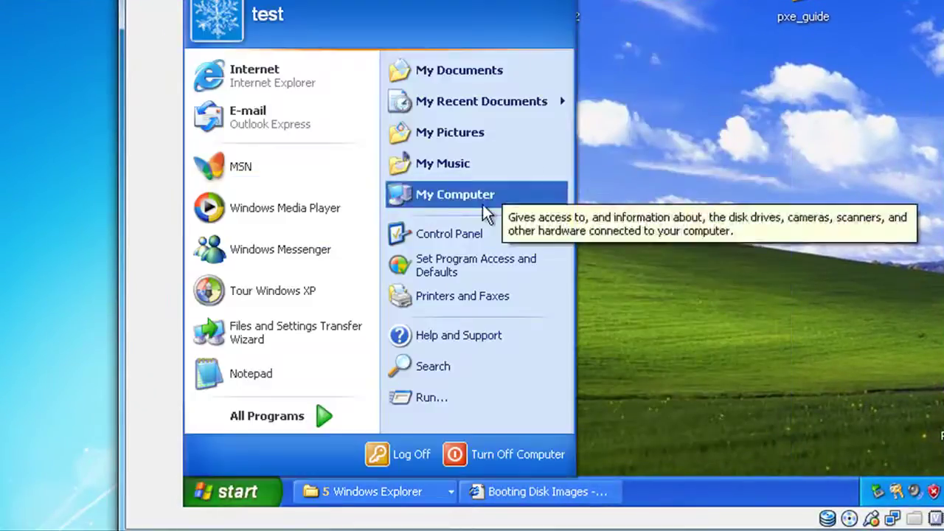
pyautogui.click(462, 194)
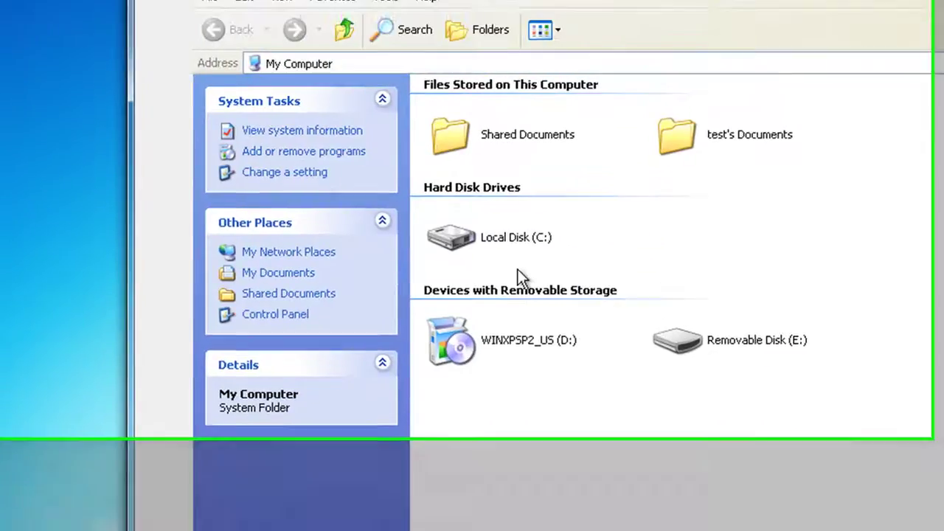
pyautogui.doubleClick(488, 167)
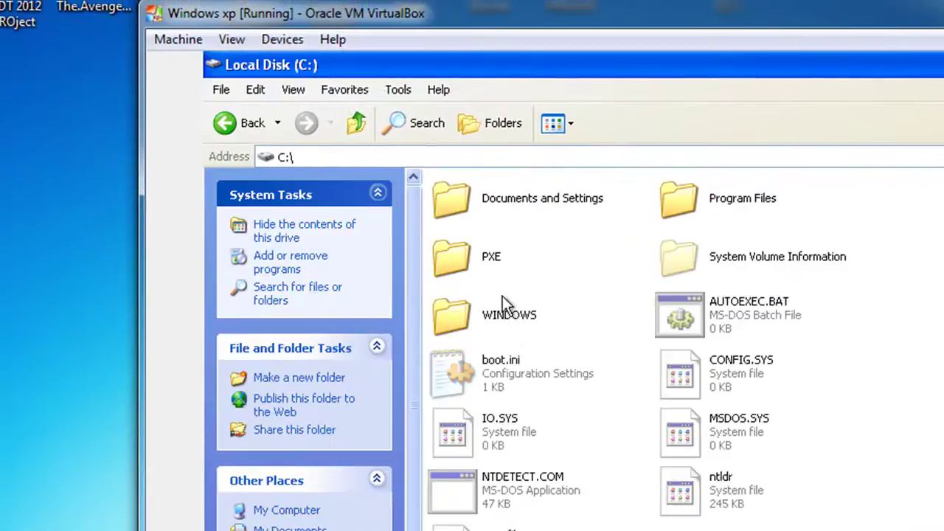
pyautogui.doubleClick(462, 273)
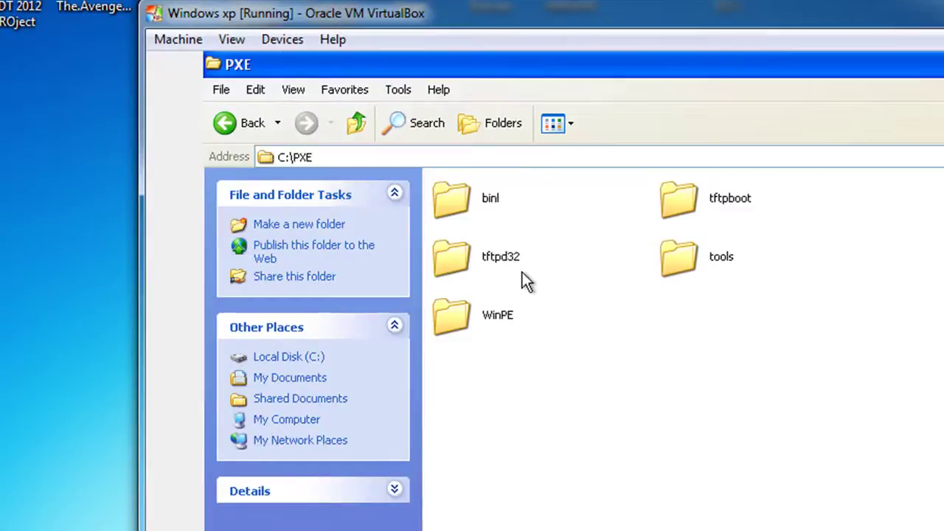
pyautogui.doubleClick(693, 203)
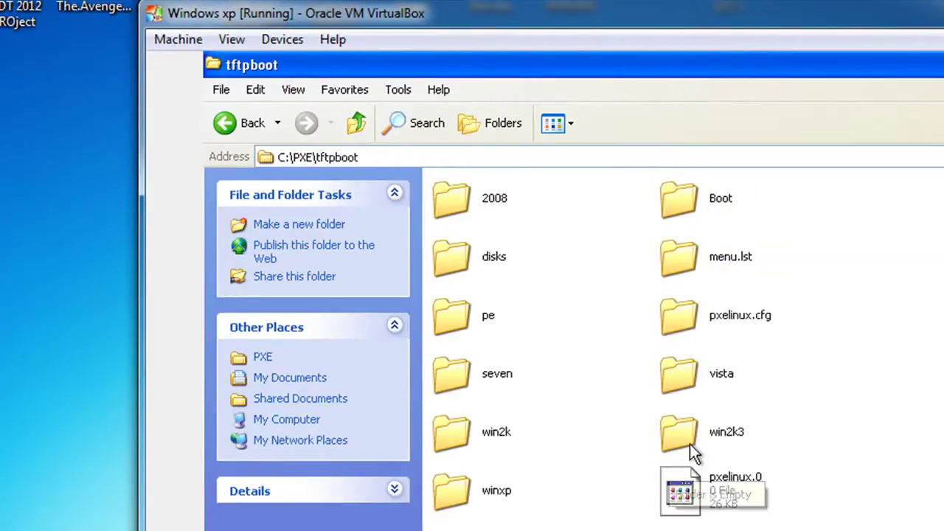
pyautogui.doubleClick(461, 260)
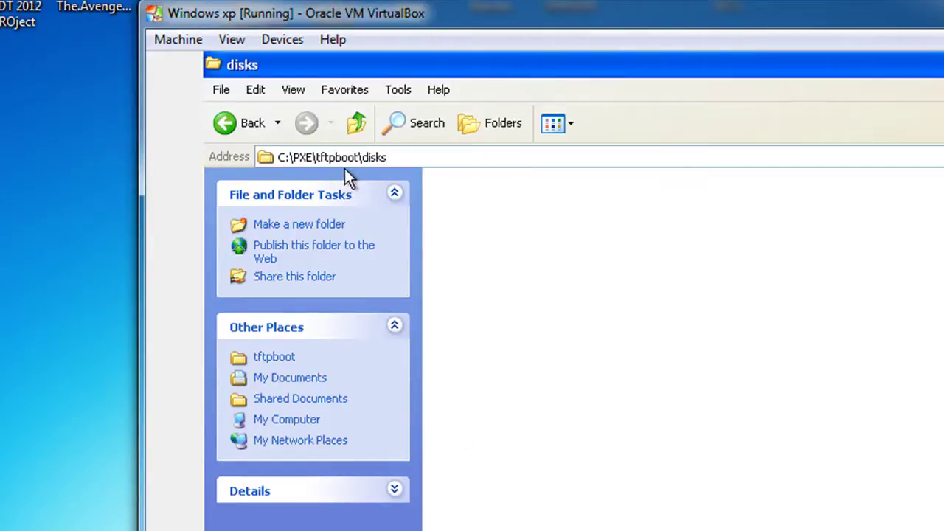
pyautogui.rightClick(512, 263)
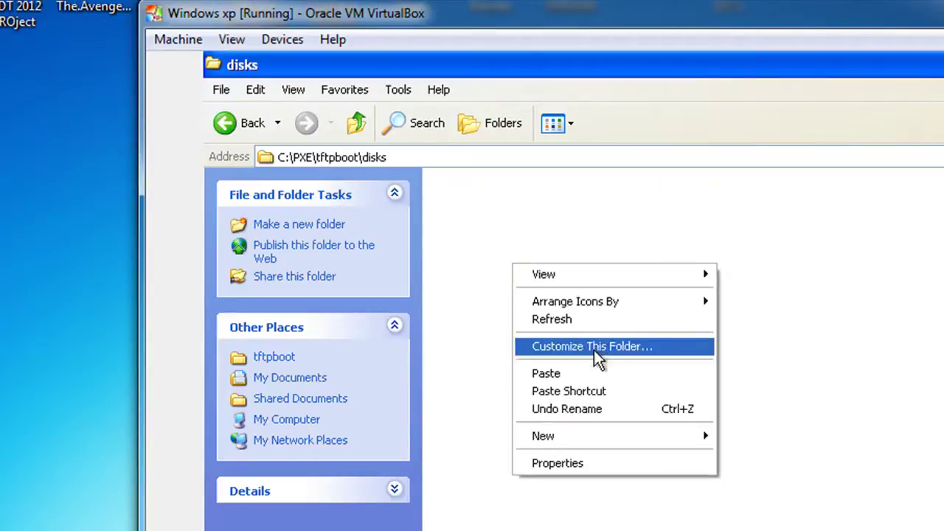
pyautogui.click(587, 372)
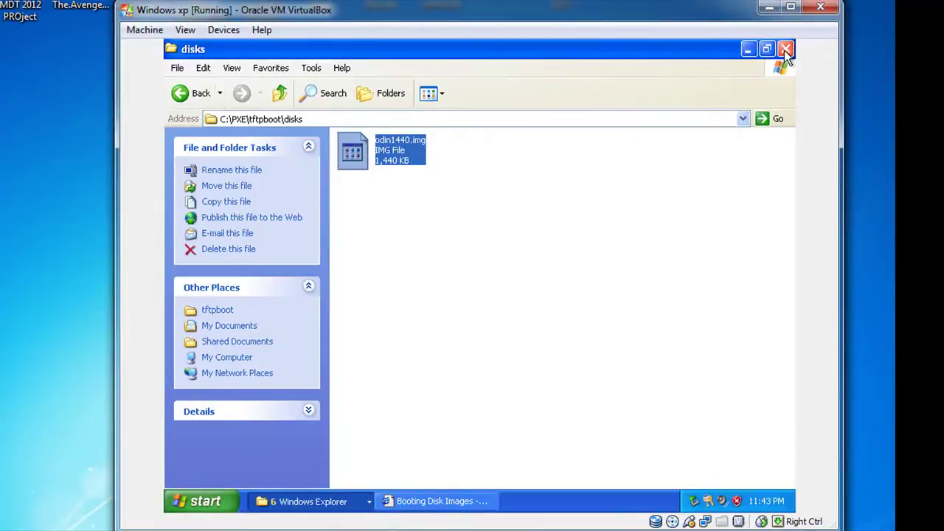
pyautogui.click(785, 50)
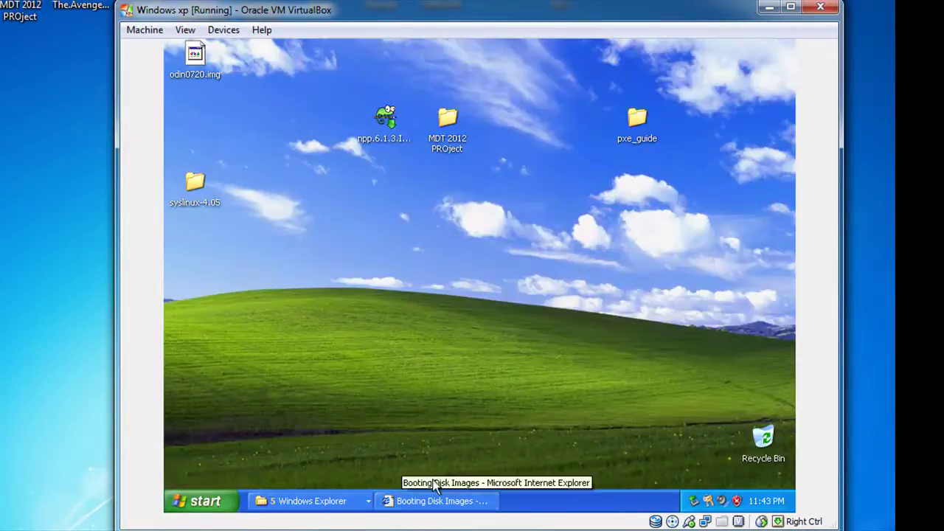
# - Open the default file from C:\PXE\tftpboot\pxelinux.cfg in Notepad++
pyautogui.click(195, 490)
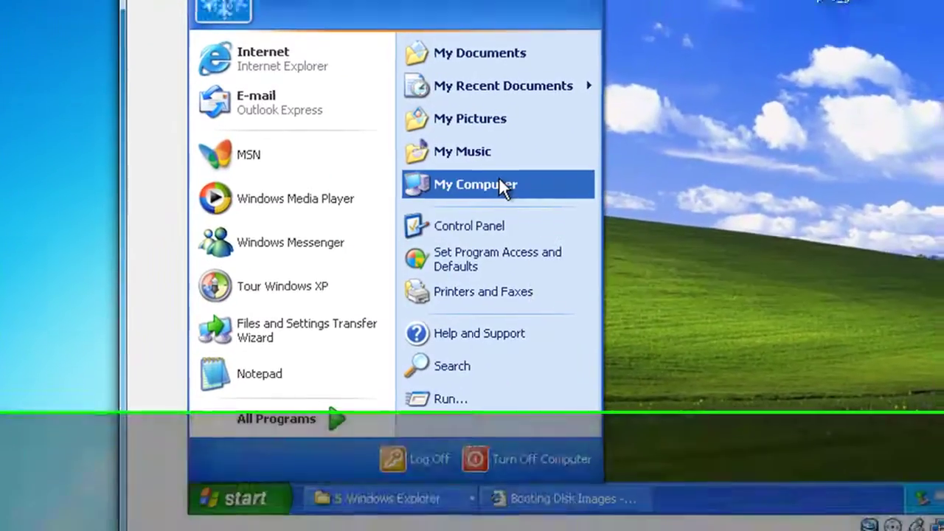
pyautogui.click(501, 173)
pyautogui.doubleClick(453, 298)
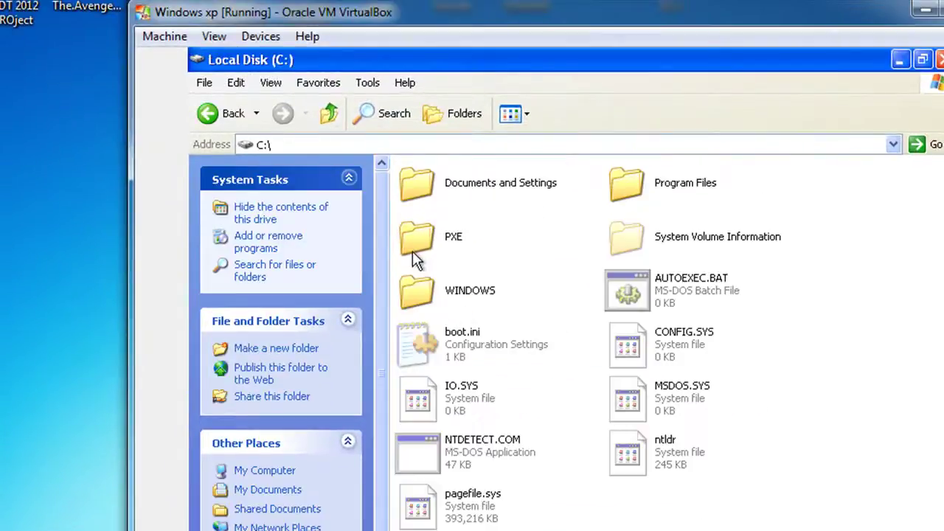
pyautogui.doubleClick(415, 250)
pyautogui.doubleClick(626, 185)
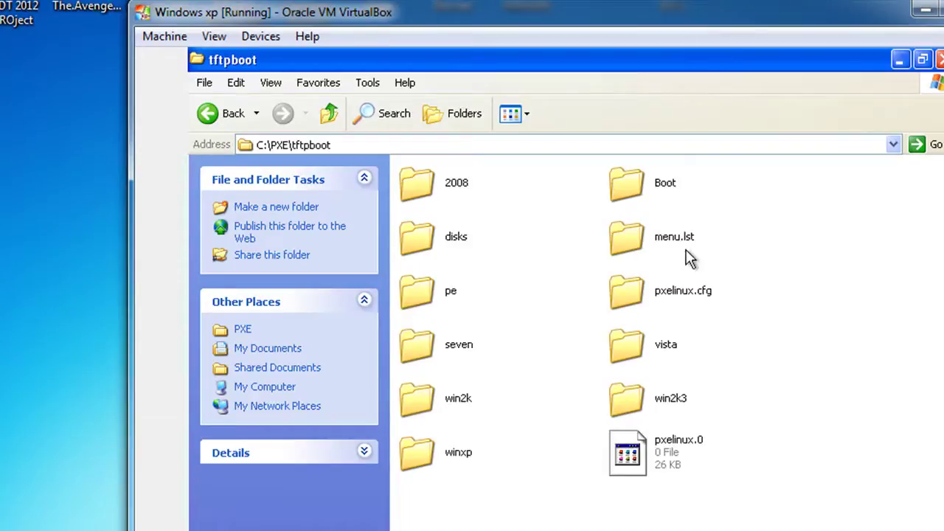
pyautogui.doubleClick(634, 289)
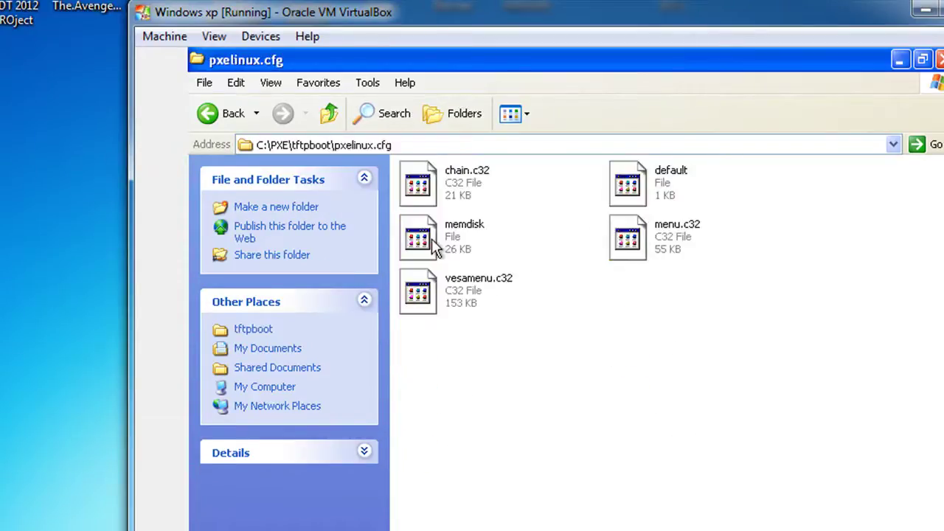
pyautogui.click(640, 191)
pyautogui.rightClick(627, 181)
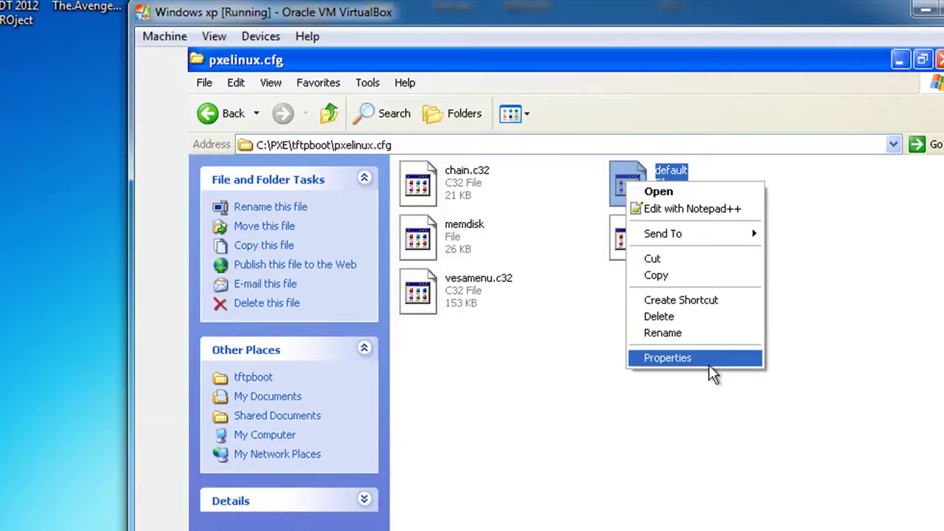
pyautogui.click(720, 211)
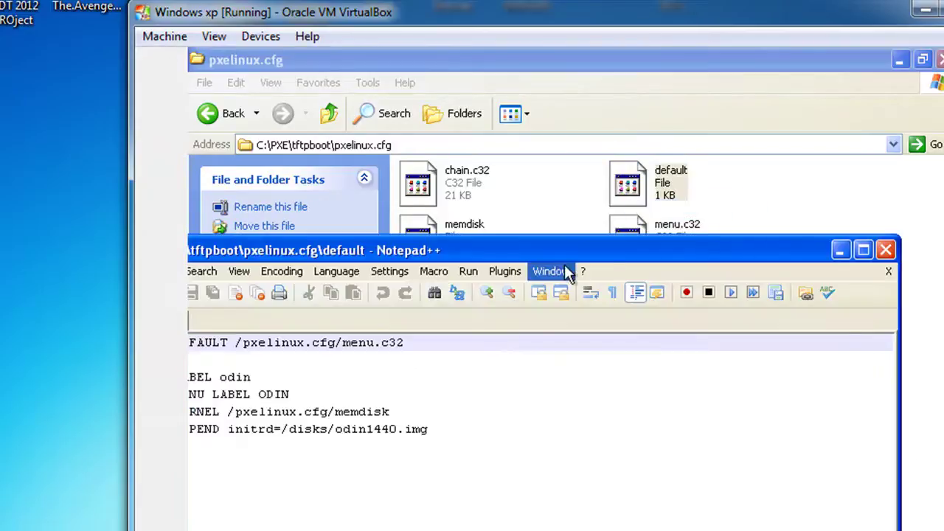
# - Check the ODIN entry in the default file and close the Notepad++ and pxelinux.cfg windows
pyautogui.moveTo(562, 252); pyautogui.dragTo(763, 255)
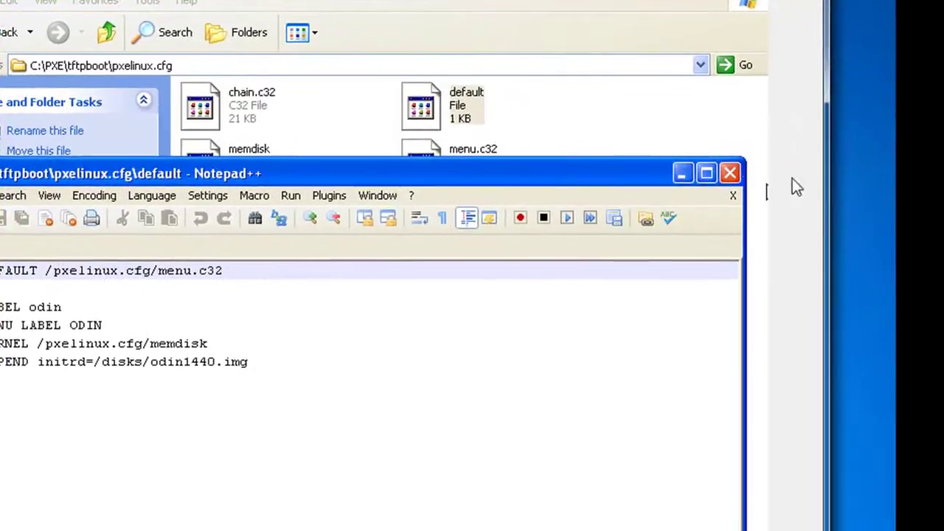
pyautogui.click(737, 175)
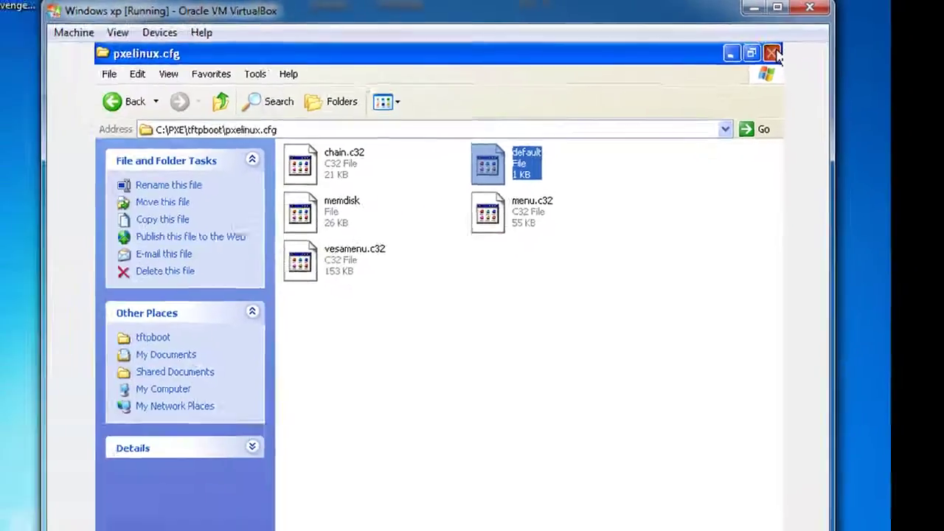
pyautogui.click(728, 67)
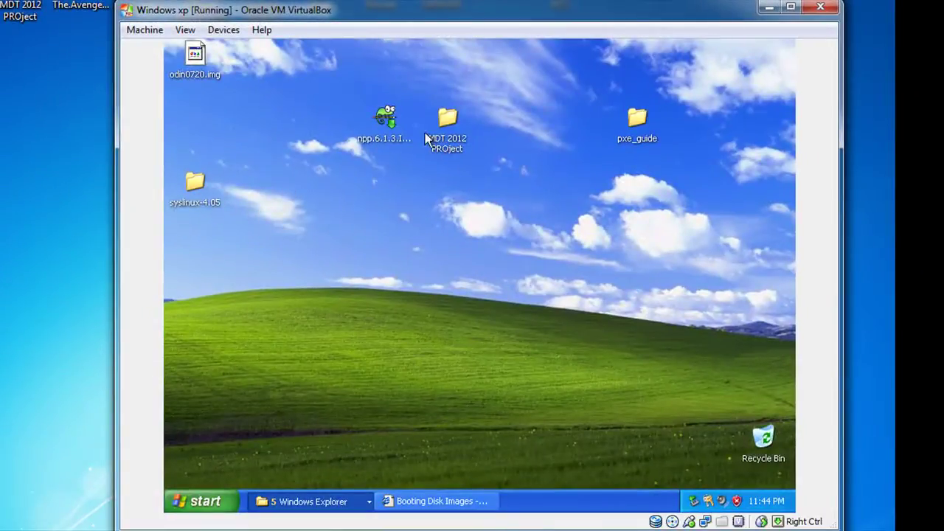
# - Return to the guide's contents page, open Required (Freeware) Tools and look through the listed tools
pyautogui.click(435, 500)
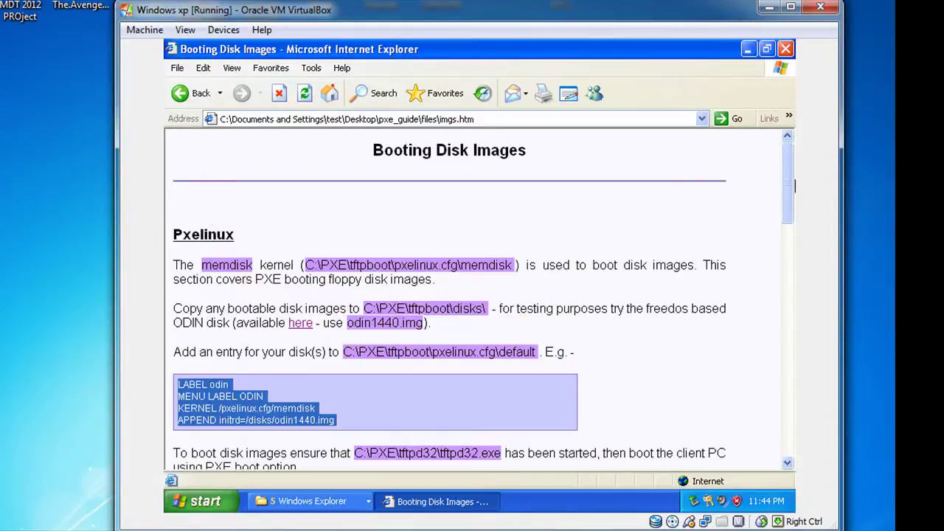
pyautogui.click(181, 94)
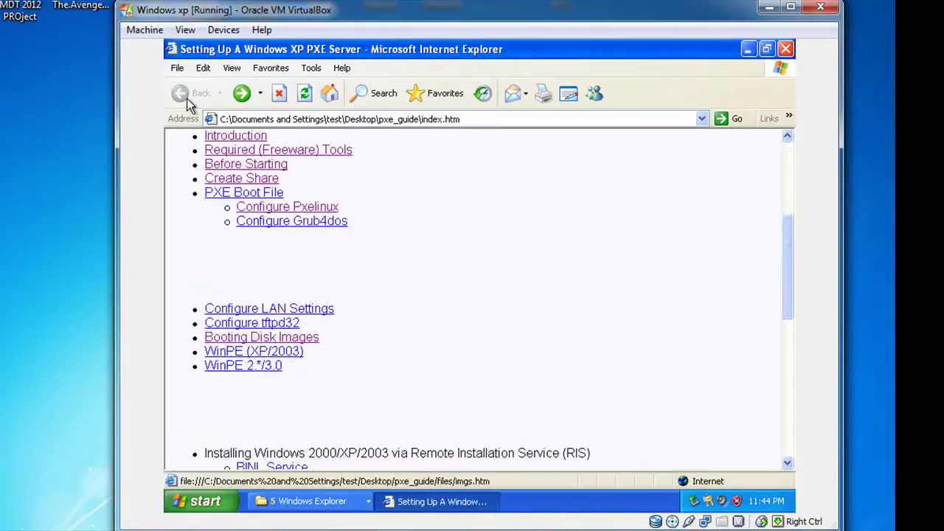
pyautogui.click(789, 164)
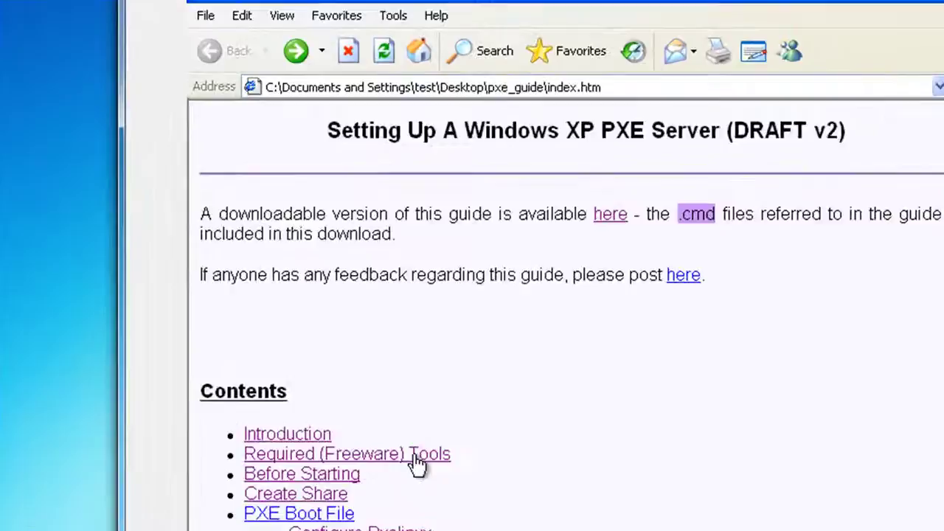
pyautogui.click(327, 385)
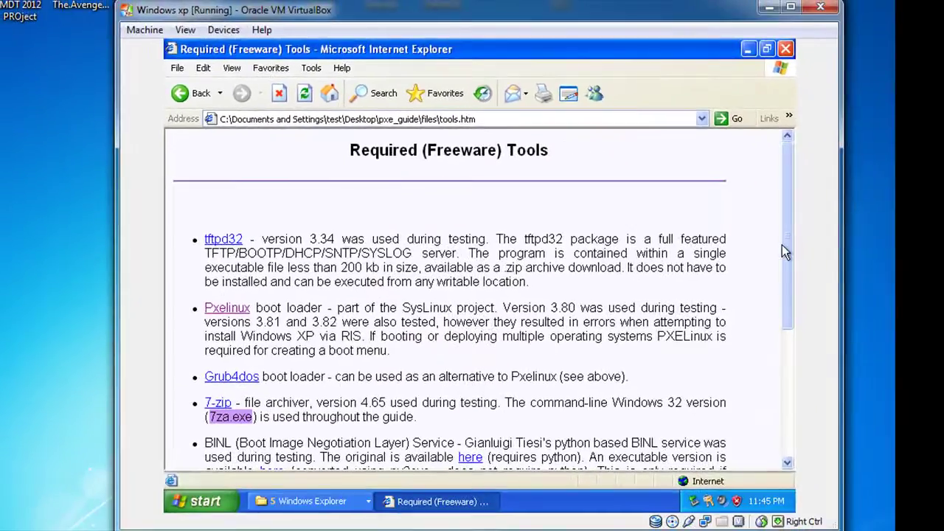
pyautogui.scroll(-3, 780, 325)
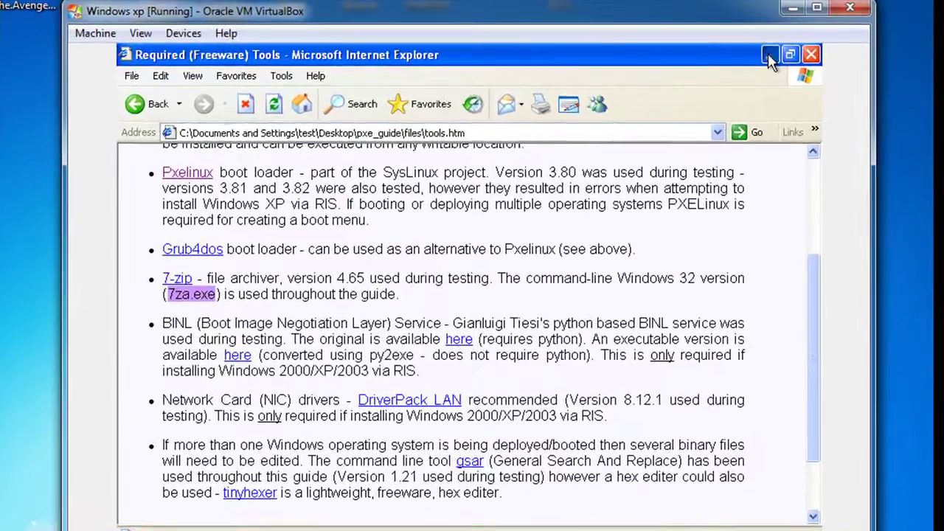
# - Move Tftpd32-4.00-setup.exe from the MDT 2012 PROject folder to the desktop, placing it below that folder's icon
pyautogui.click(763, 53)
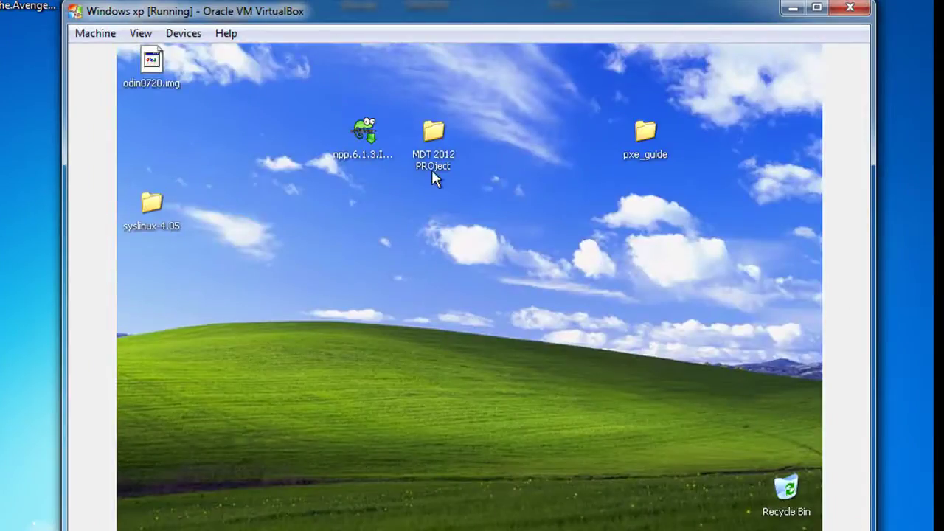
pyautogui.doubleClick(438, 131)
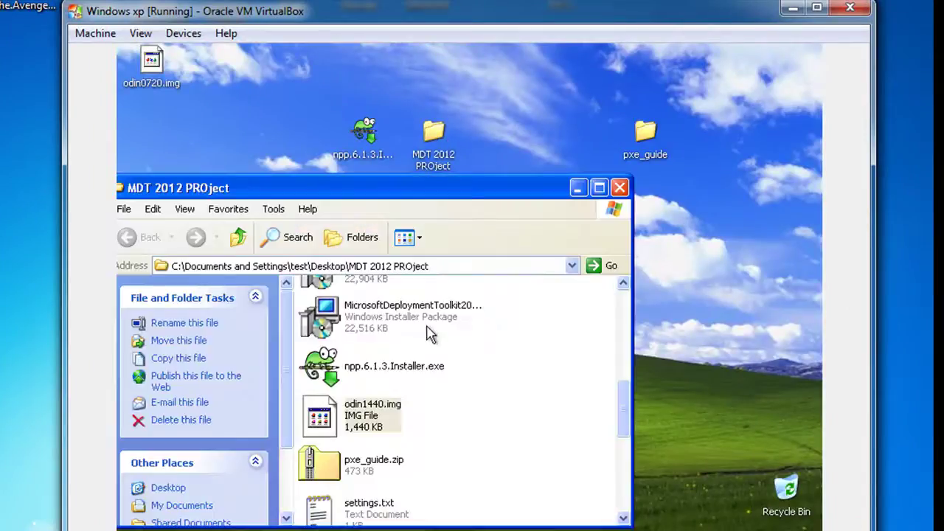
pyautogui.moveTo(630, 404); pyautogui.dragTo(650, 457)
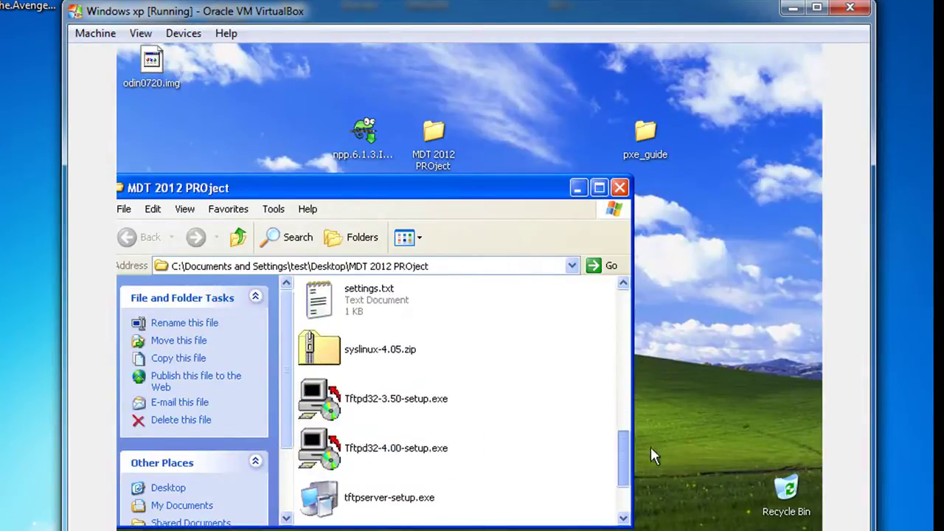
pyautogui.moveTo(415, 447); pyautogui.dragTo(541, 118)
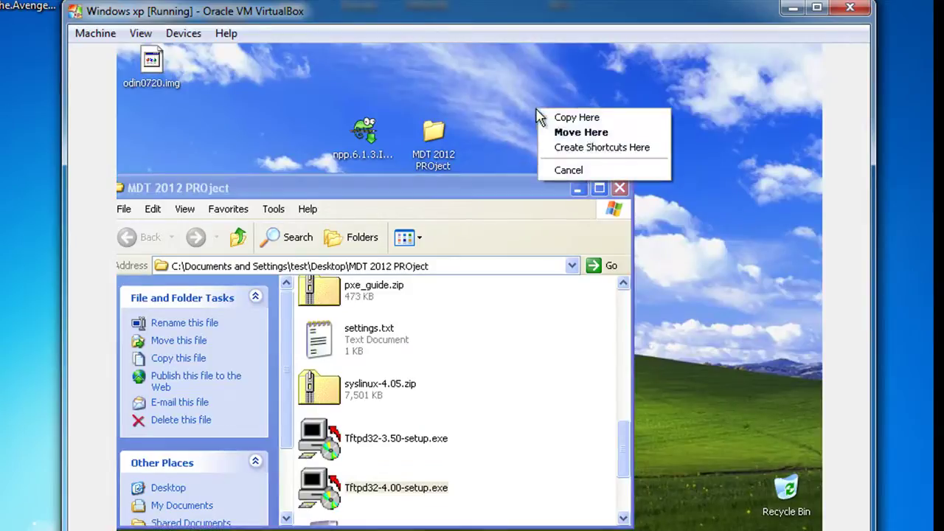
pyautogui.click(586, 134)
pyautogui.click(619, 188)
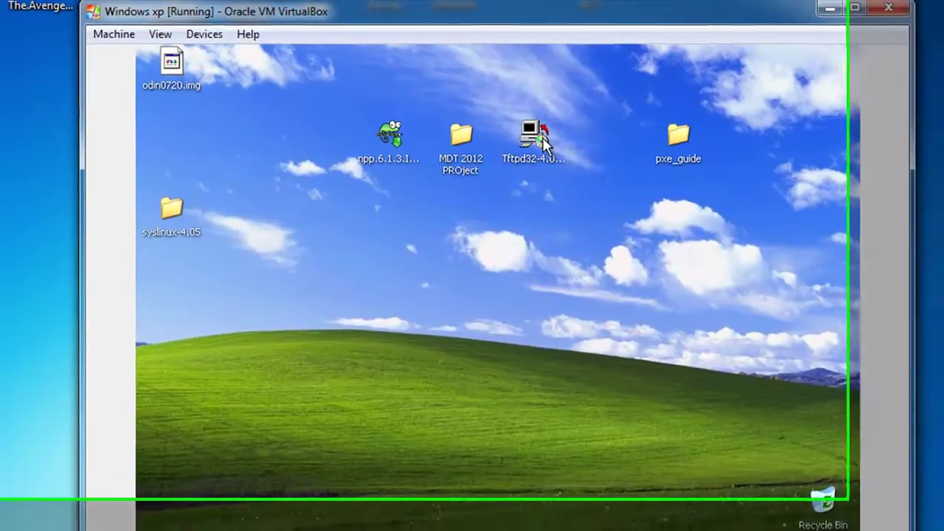
pyautogui.moveTo(533, 137); pyautogui.dragTo(458, 269)
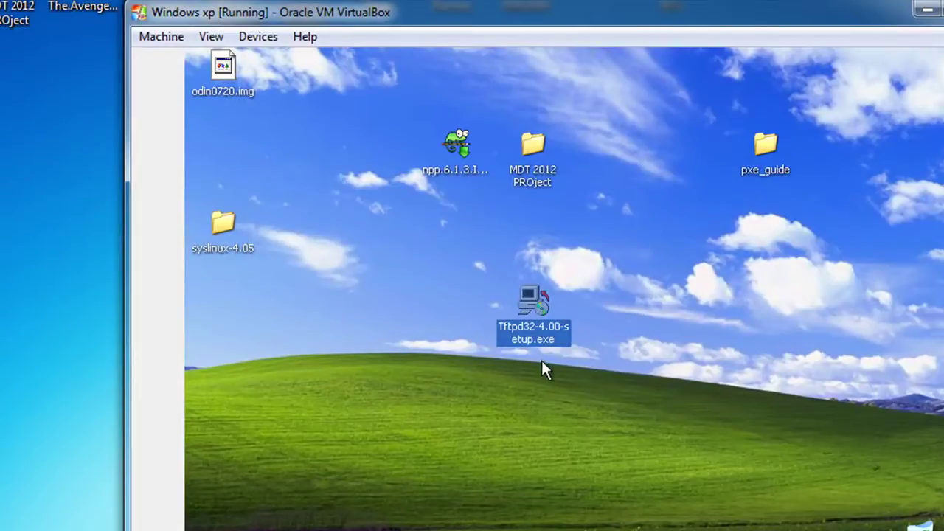
# - Run the Tftpd32-4.00 setup, accept the licence and keep the Installation Only type with its default components
pyautogui.doubleClick(531, 314)
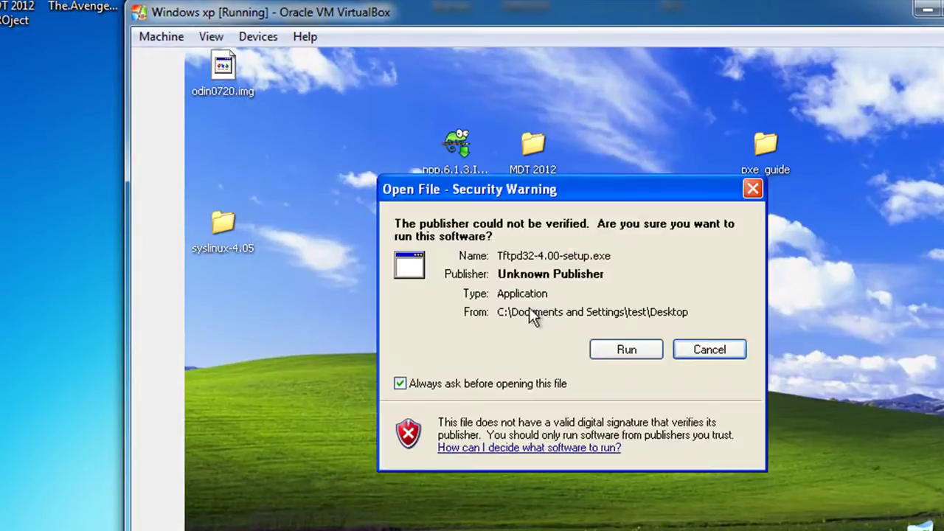
pyautogui.click(633, 350)
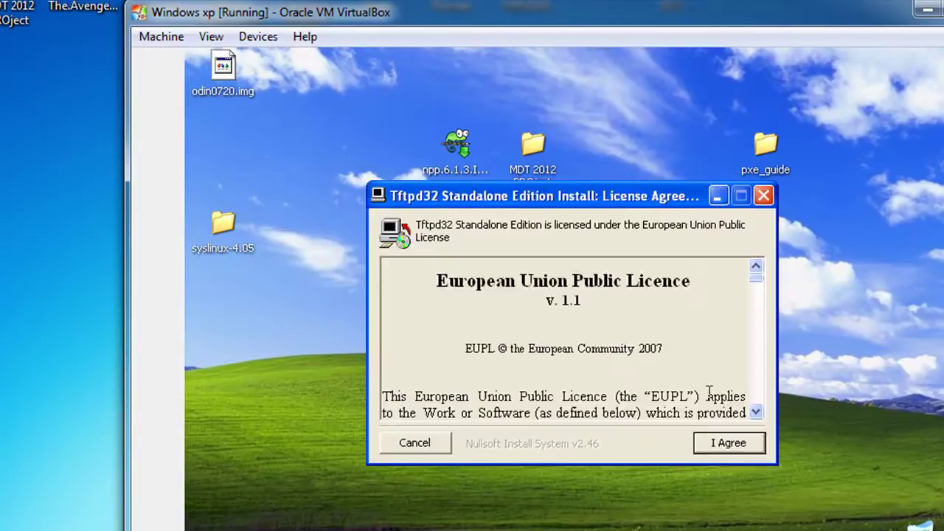
pyautogui.click(741, 444)
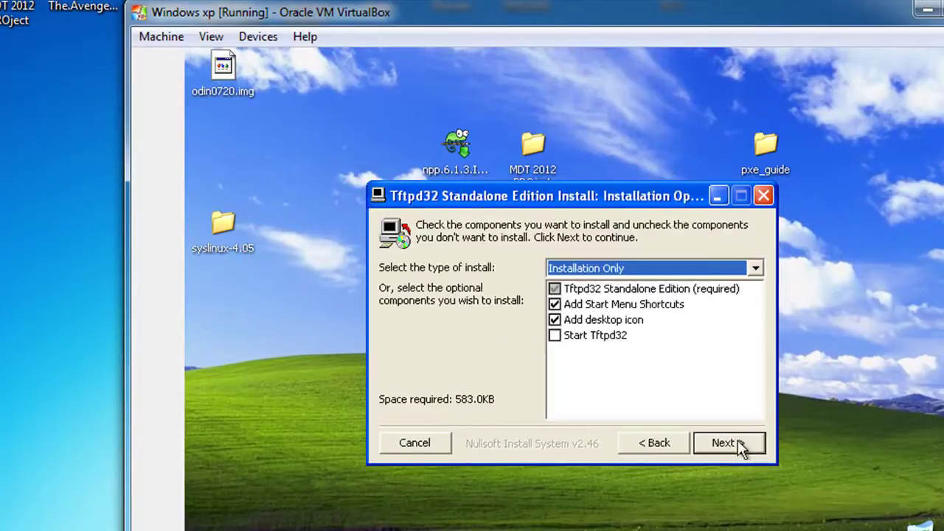
pyautogui.click(730, 443)
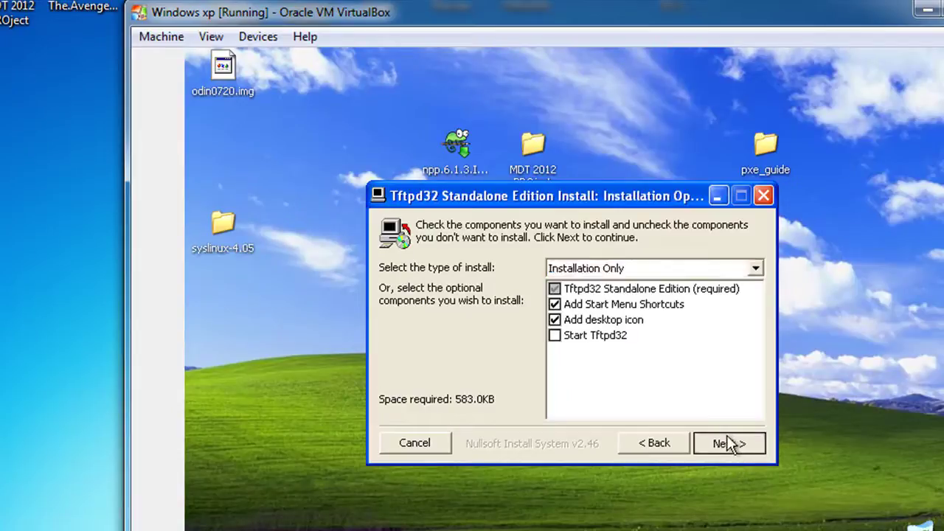
# - Set the destination folder to C:\PXE\Tftpd32, install Tftpd32 and close the installer
pyautogui.moveTo(459, 308); pyautogui.dragTo(476, 314)
pyautogui.click(476, 314)
pyautogui.press('BackSpace')
pyautogui.press('BackSpace')
pyautogui.press('BackSpace')
pyautogui.press('BackSpace')
pyautogui.press('BackSpace')
pyautogui.press('BackSpace')
pyautogui.press('BackSpace')
pyautogui.press('BackSpace')
pyautogui.press('BackSpace')
pyautogui.press('BackSpace')
pyautogui.press('BackSpace')
pyautogui.press('BackSpace')
pyautogui.press('BackSpace')
pyautogui.write('PXE\\Tftpd32')
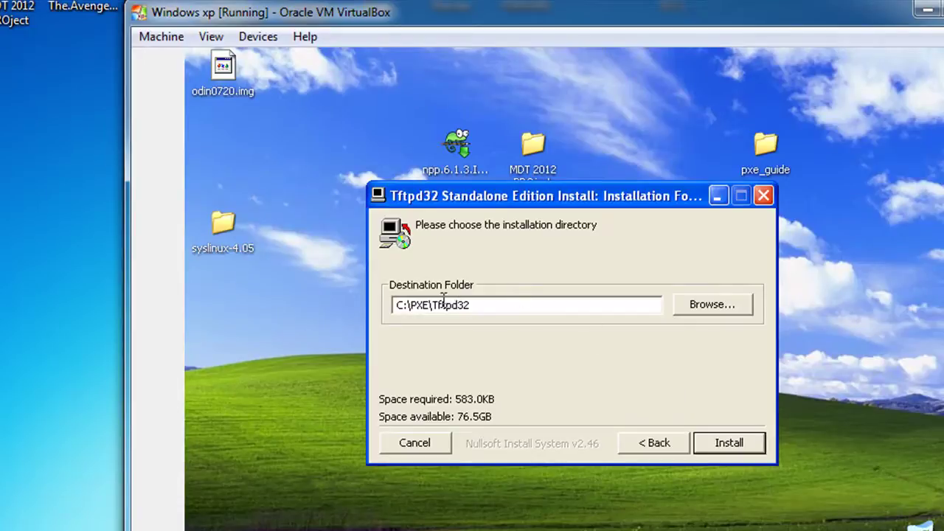
pyautogui.click(716, 453)
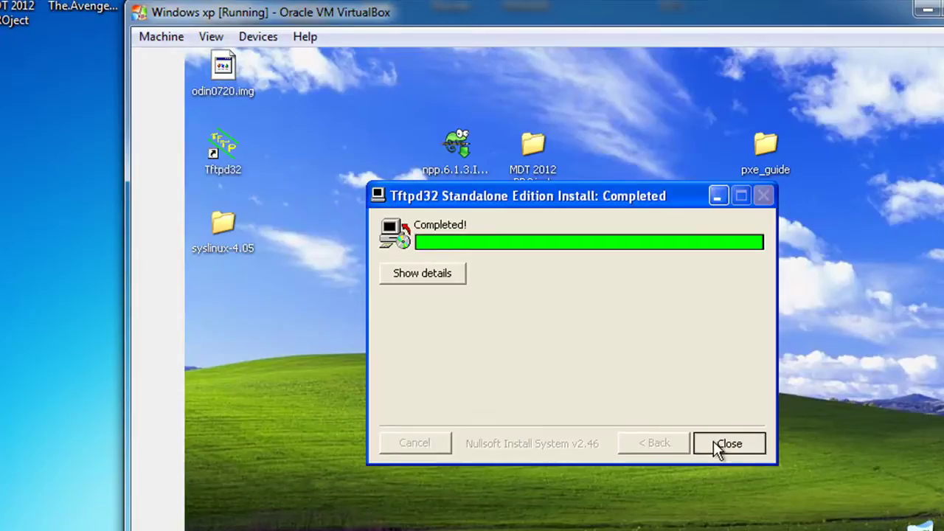
pyautogui.click(714, 443)
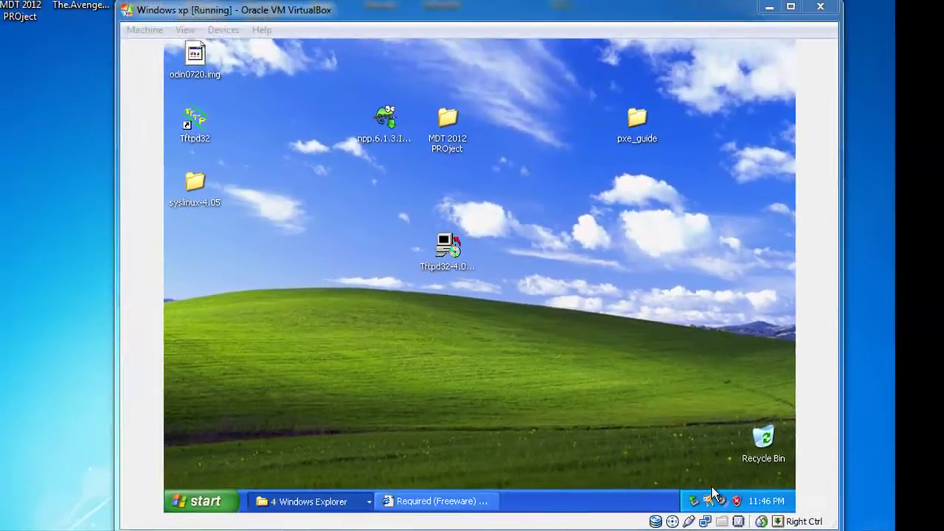
# - Attach the Windows xp virtual machine's network Adapter 1 to the Internal Network intnet
pyautogui.doubleClick(719, 518)
pyautogui.click(367, 227)
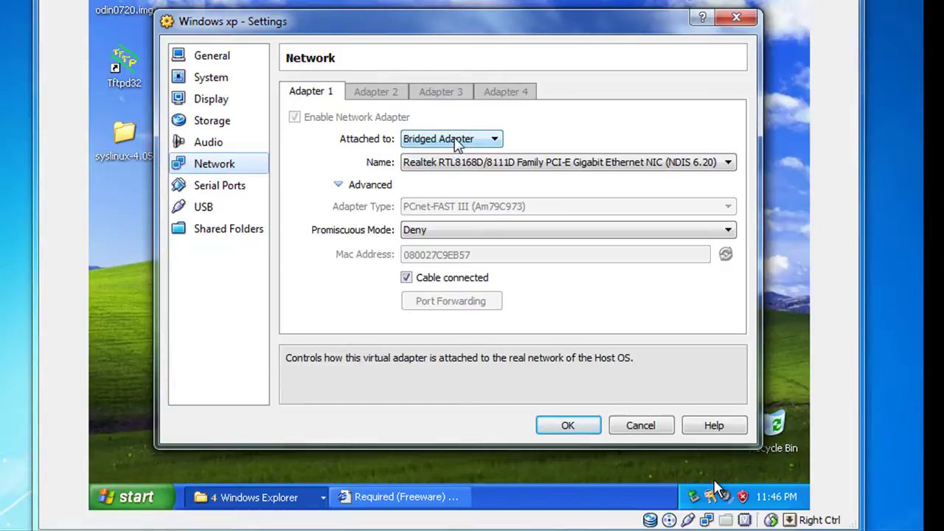
pyautogui.click(457, 144)
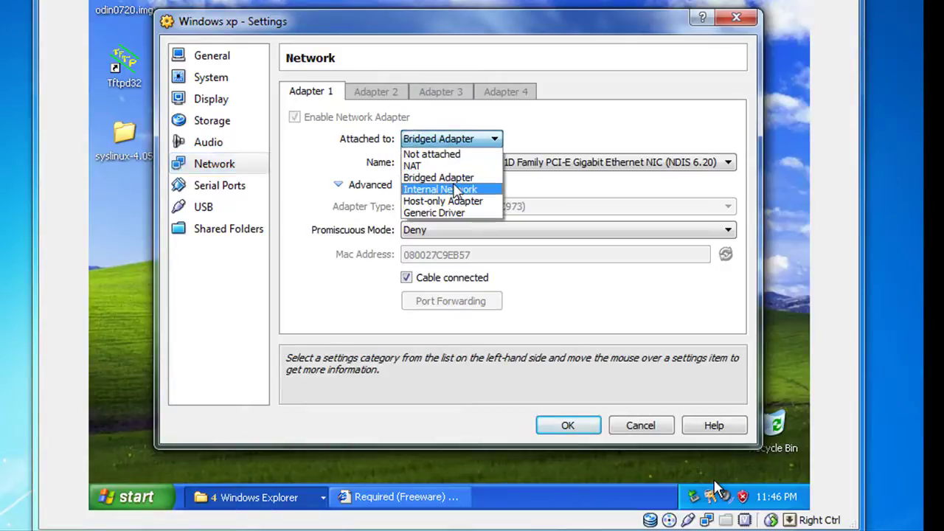
pyautogui.click(432, 186)
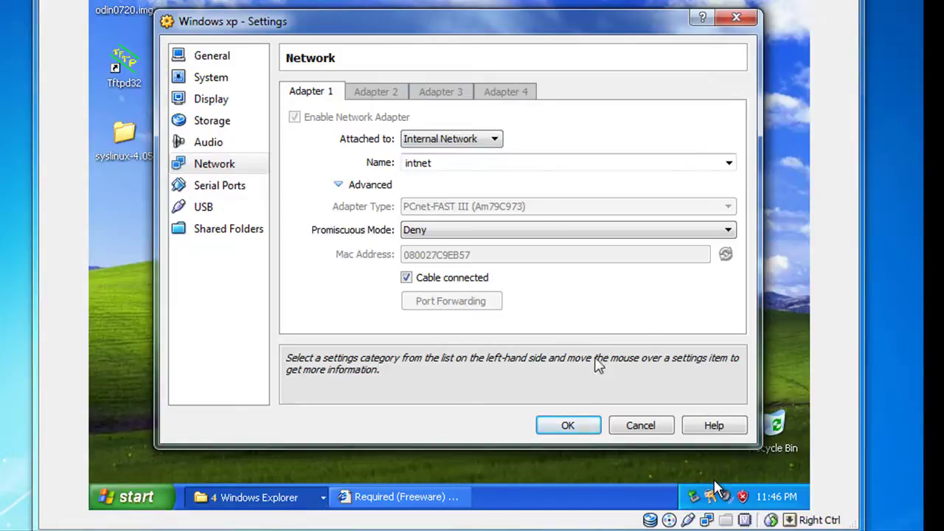
pyautogui.click(578, 427)
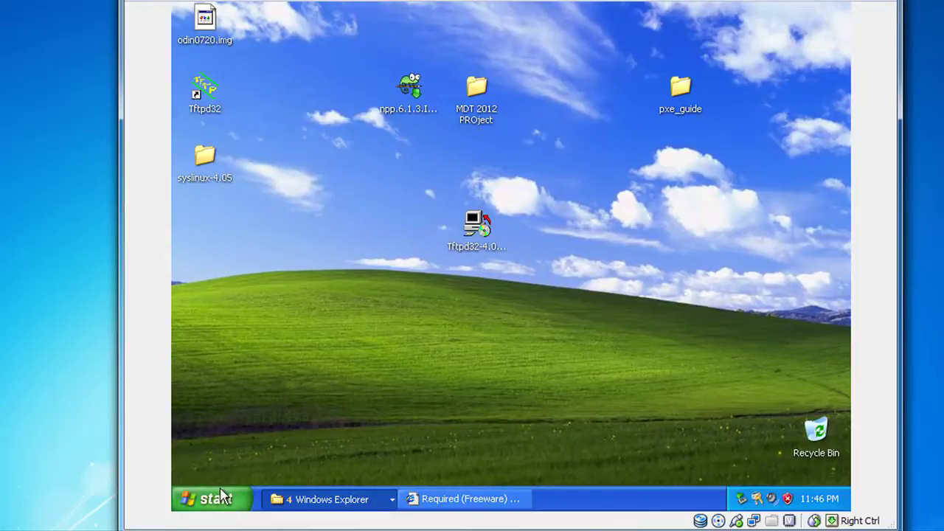
# - Open the Internet Protocol (TCP/IP) properties of the Local Area Connection in Windows XP
pyautogui.click(216, 499)
pyautogui.click(390, 287)
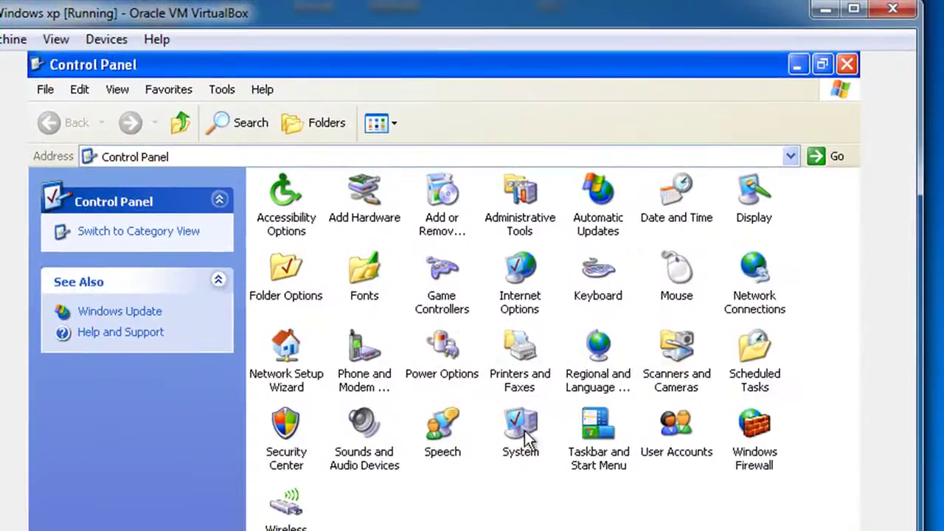
pyautogui.doubleClick(754, 269)
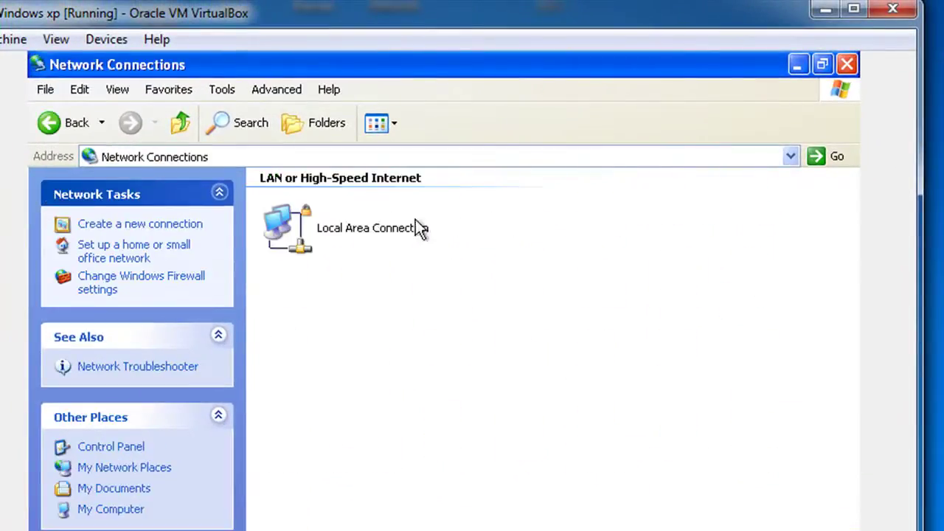
pyautogui.click(311, 221)
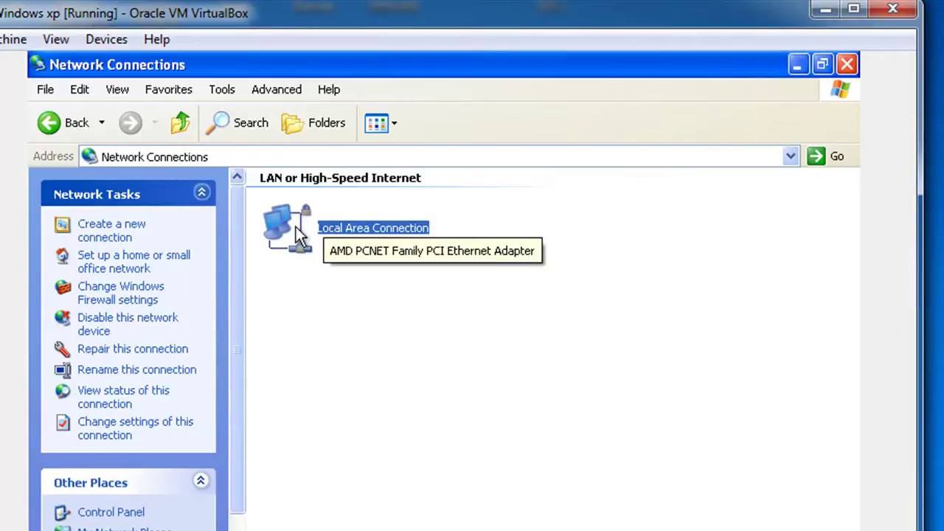
pyautogui.rightClick(305, 227)
pyautogui.click(358, 392)
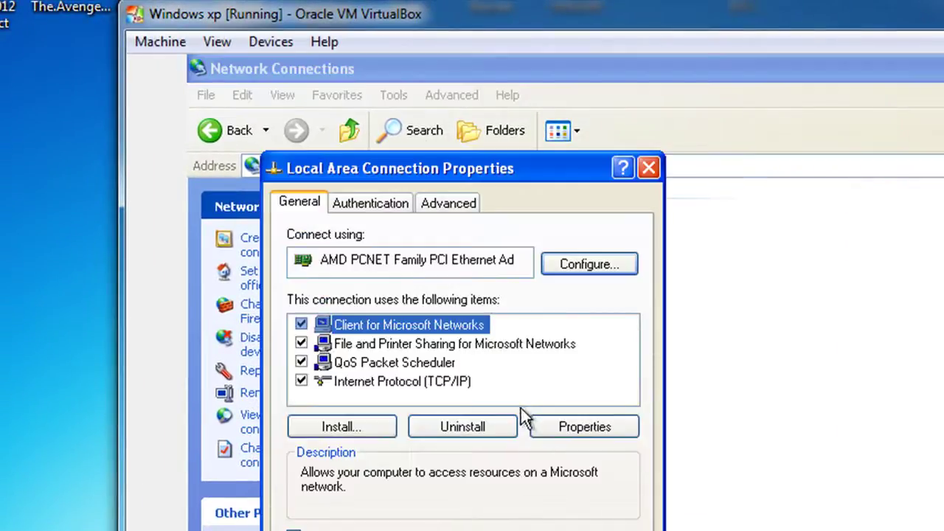
pyautogui.click(421, 381)
pyautogui.click(580, 426)
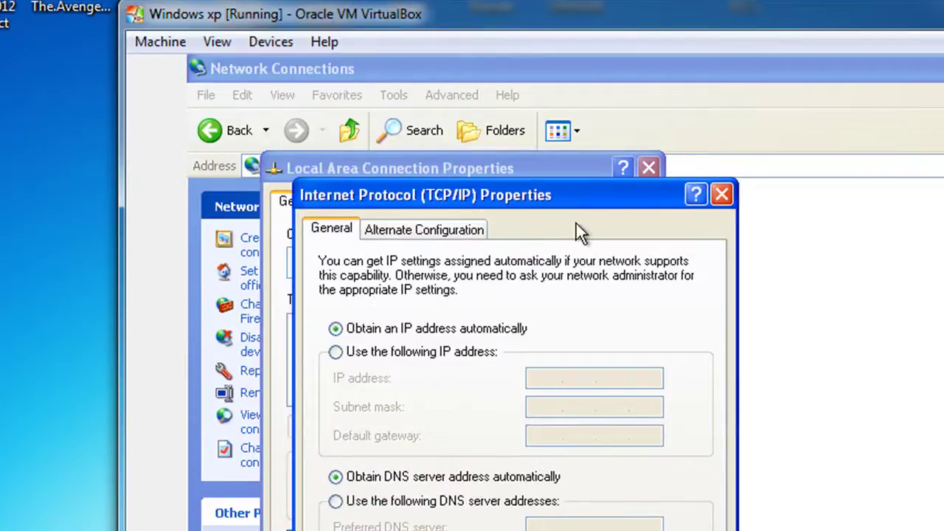
pyautogui.click(719, 193)
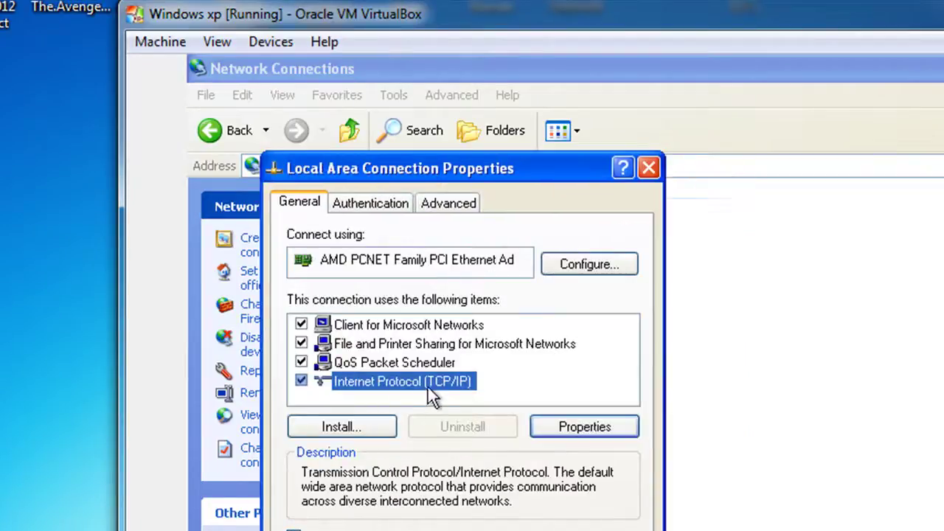
pyautogui.click(558, 418)
# - Switch the connection to a static address and set the IP address to 192.168.200.1
pyautogui.click(350, 355)
pyautogui.click(527, 374)
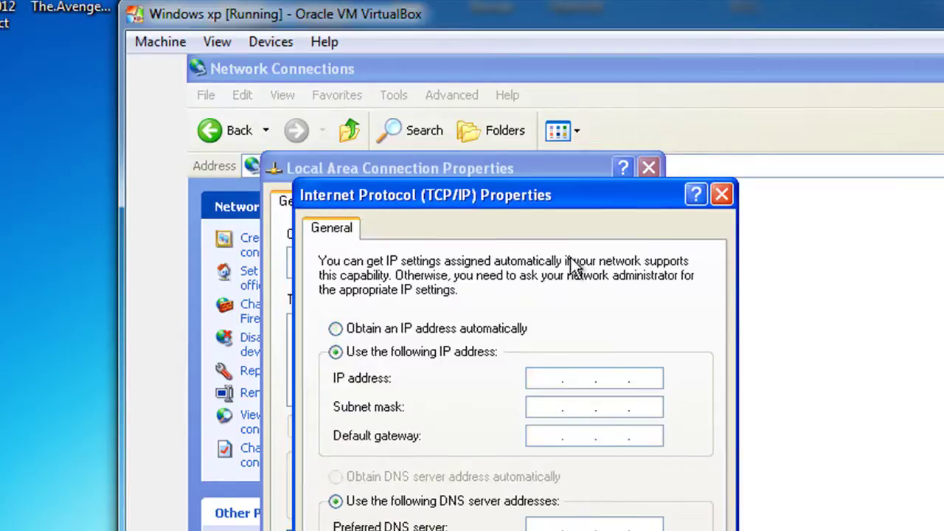
pyautogui.write('102 . 168 . ')
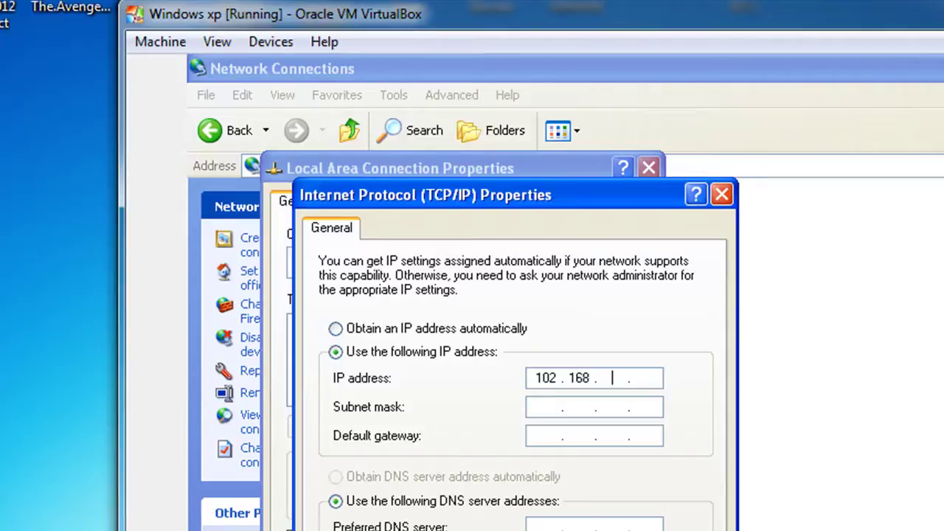
pyautogui.write('200')
pyautogui.click(545, 406)
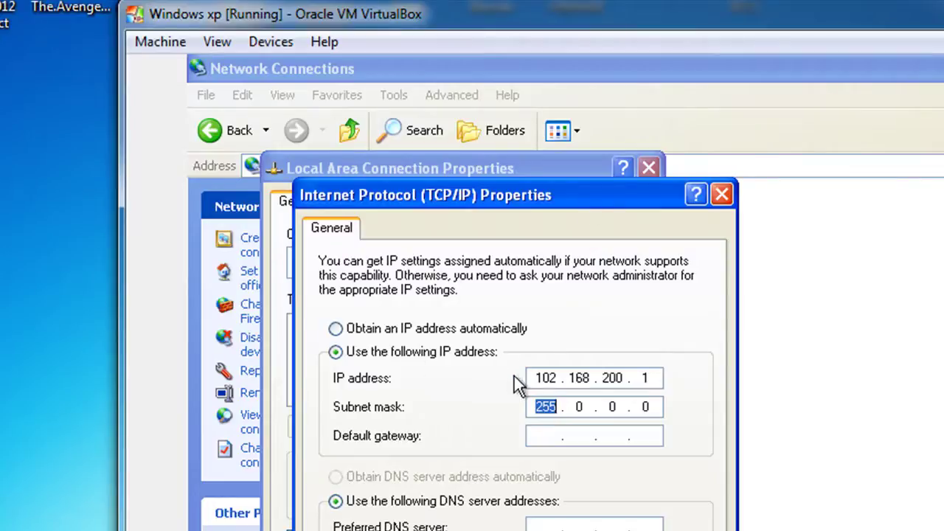
pyautogui.click(544, 377)
pyautogui.doubleClick(552, 379)
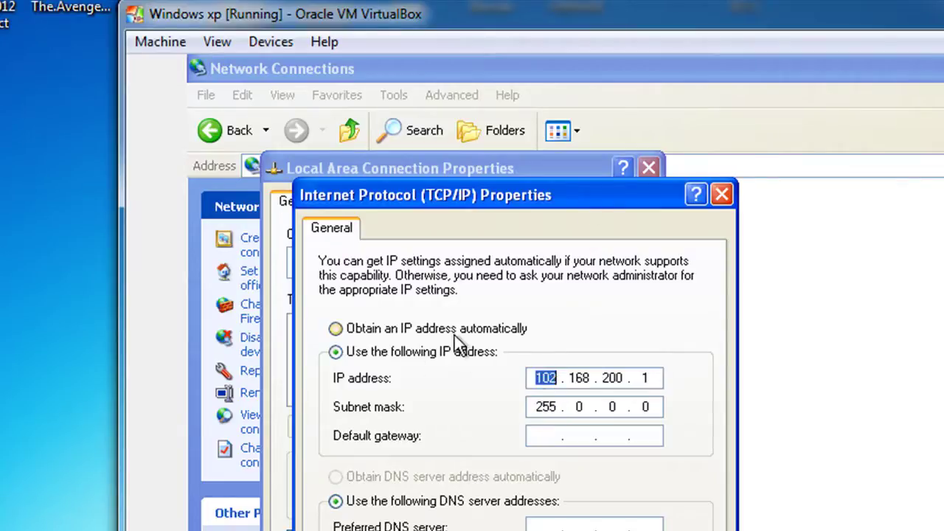
pyautogui.write('192')
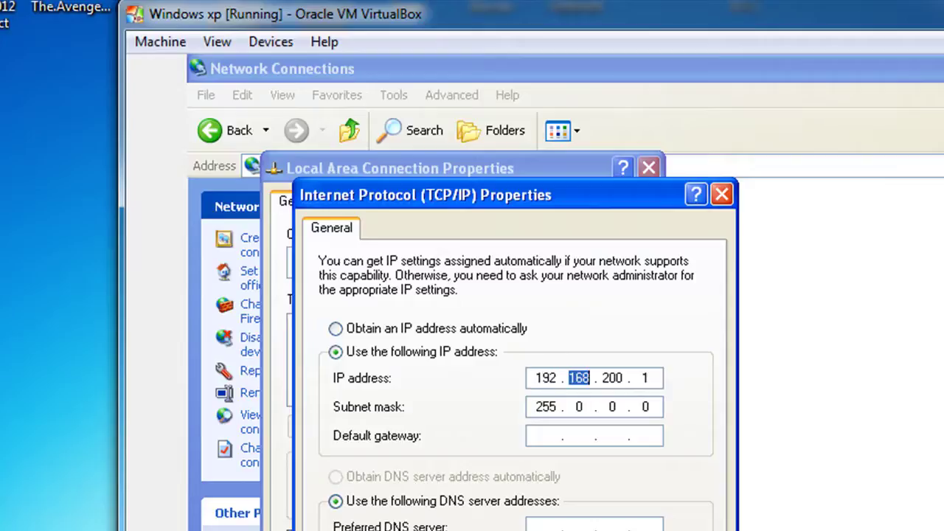
pyautogui.press('Tab')
pyautogui.press('Tab')
# - Clear the subnet mask and have it refilled as 255.255.255.0 from the IP address
pyautogui.click(661, 410)
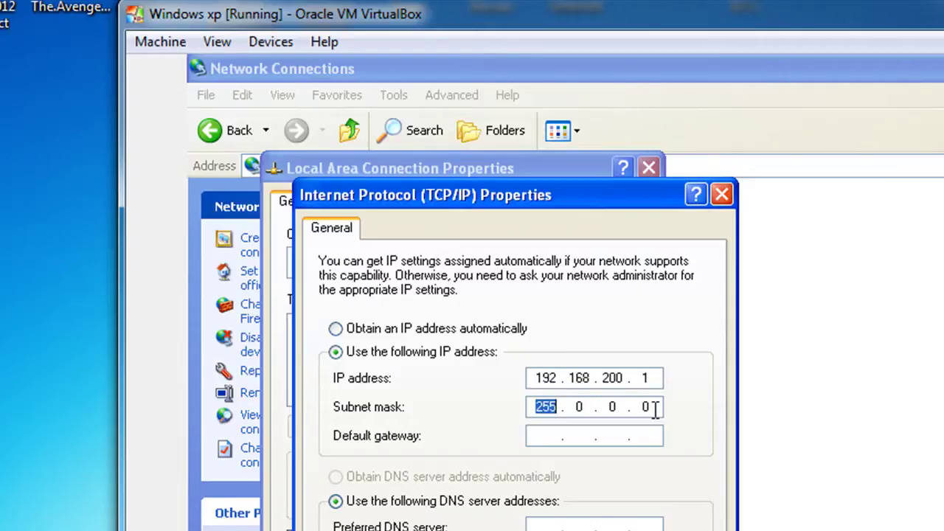
pyautogui.press('BackSpace')
pyautogui.click(643, 410)
pyautogui.press('BackSpace')
pyautogui.press('BackSpace')
pyautogui.press('BackSpace')
pyautogui.press('BackSpace')
pyautogui.press('BackSpace')
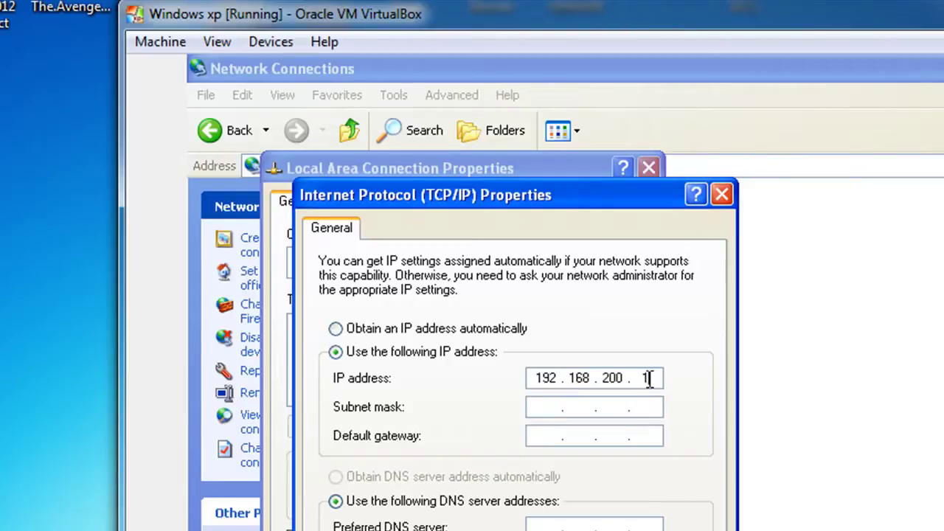
pyautogui.press('Tab')
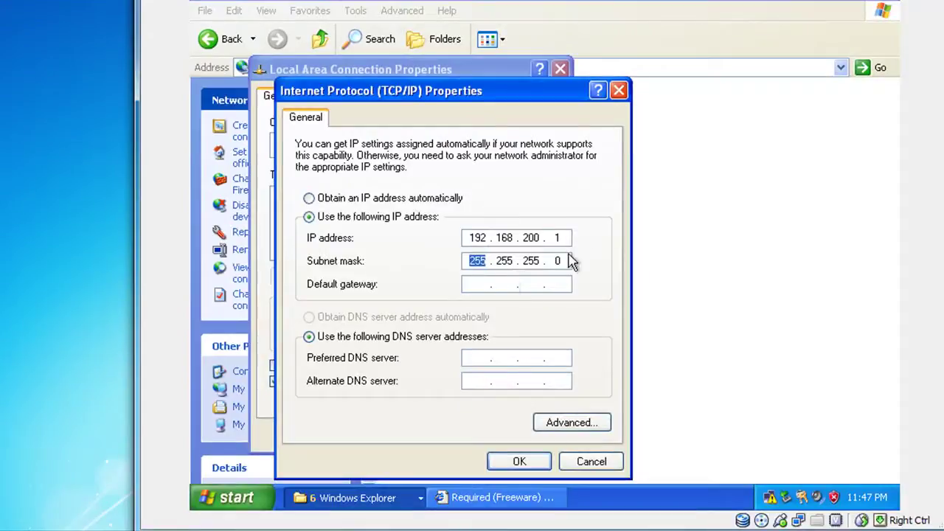
# - Apply the TCP/IP settings, close the Local Area Connection properties and close Network Connections
pyautogui.click(528, 463)
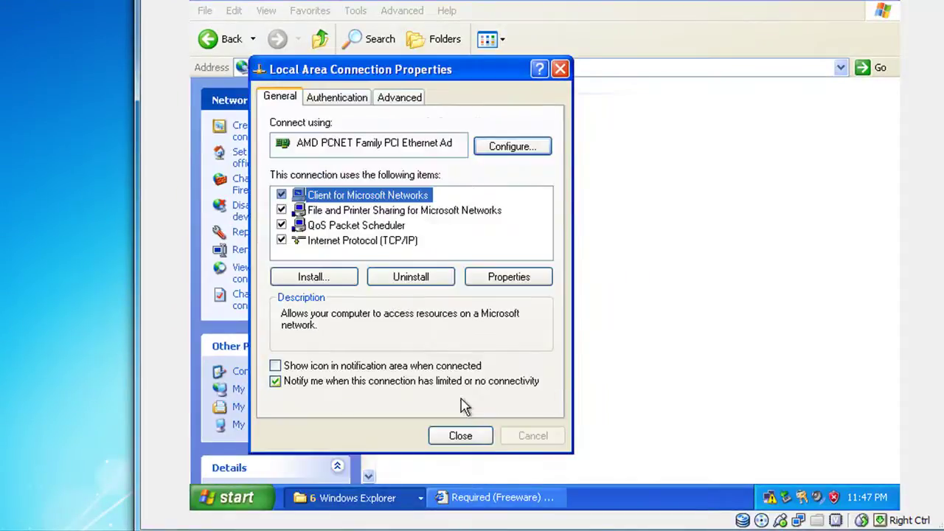
pyautogui.click(470, 437)
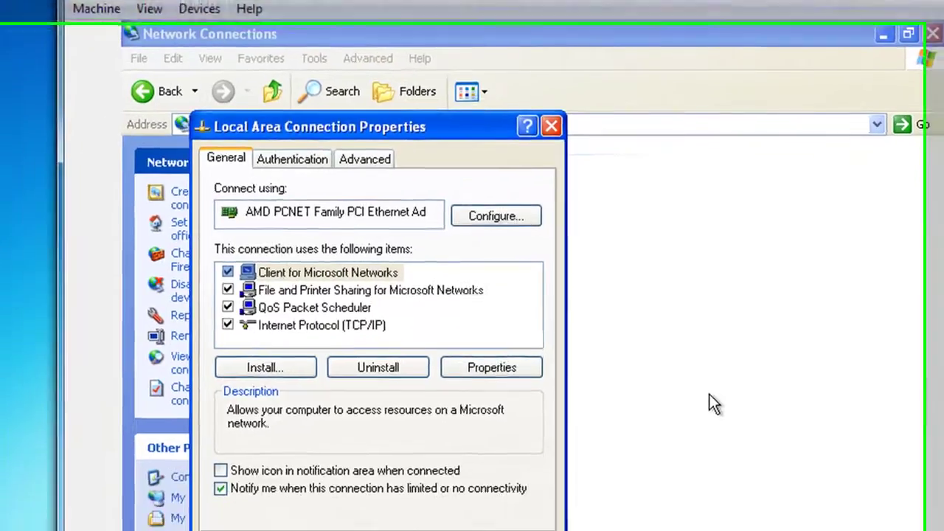
pyautogui.click(371, 530)
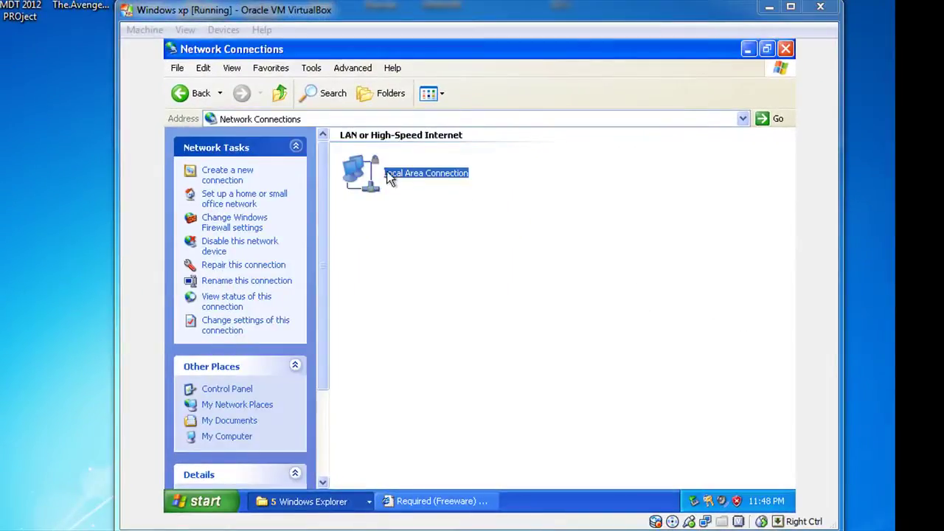
pyautogui.click(785, 49)
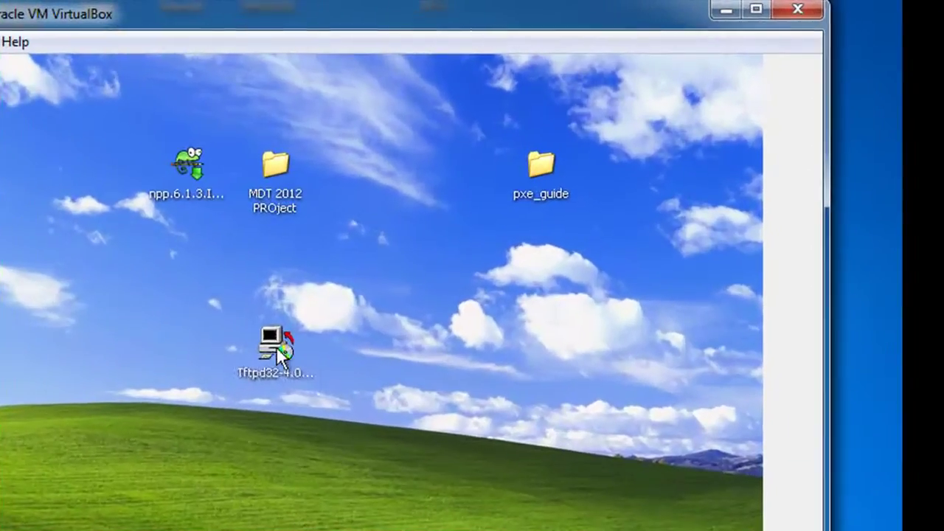
# - Move the Tftpd32 4.00 setup file and the npp 6.1.3 installer from the Windows XP desktop to the Recycle Bin
pyautogui.click(441, 252)
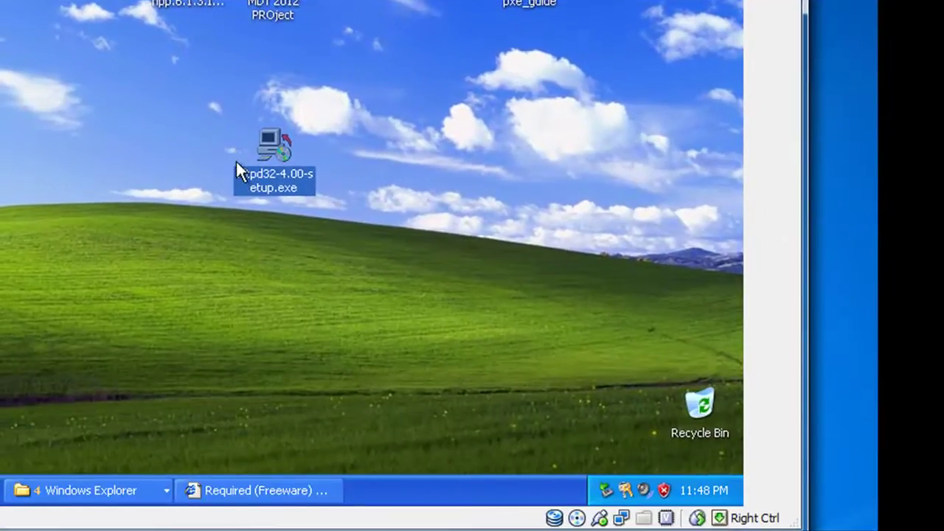
pyautogui.moveTo(237, 169); pyautogui.dragTo(697, 411)
pyautogui.moveTo(738, 453); pyautogui.dragTo(734, 446)
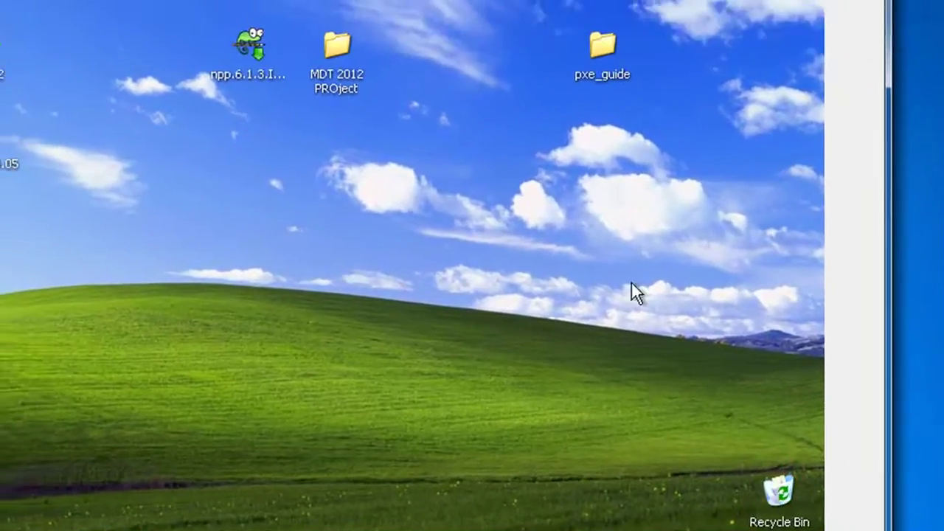
pyautogui.moveTo(257, 48); pyautogui.dragTo(770, 483)
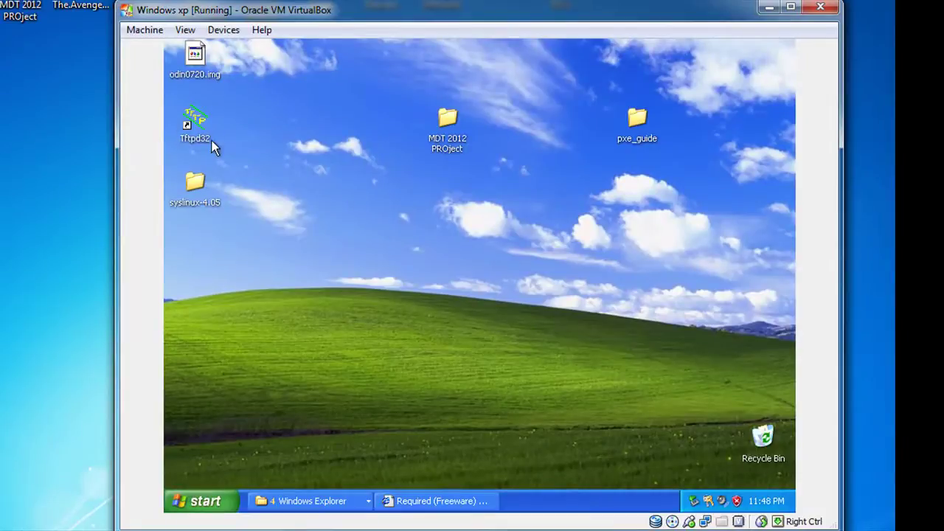
# - Launch Tftpd32 from its desktop shortcut and unblock the TFTP server in Windows Firewall
pyautogui.click(195, 129)
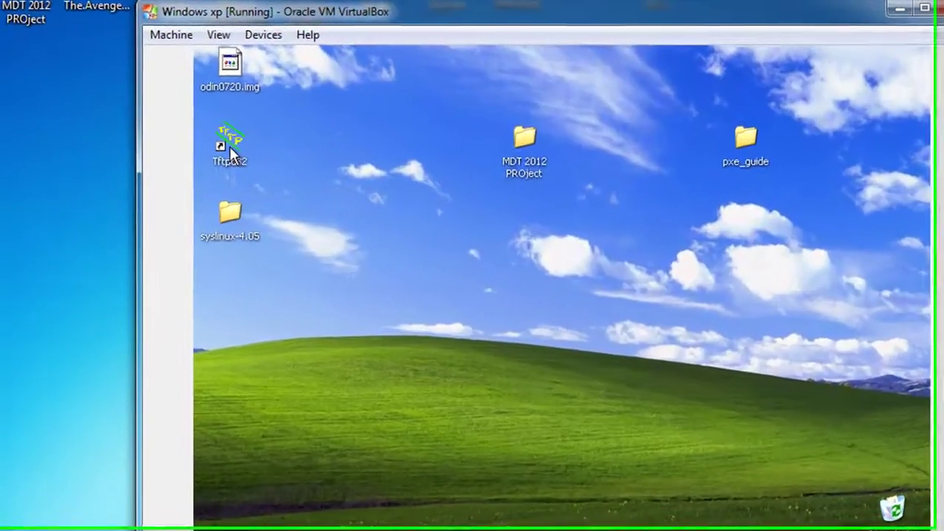
pyautogui.doubleClick(233, 147)
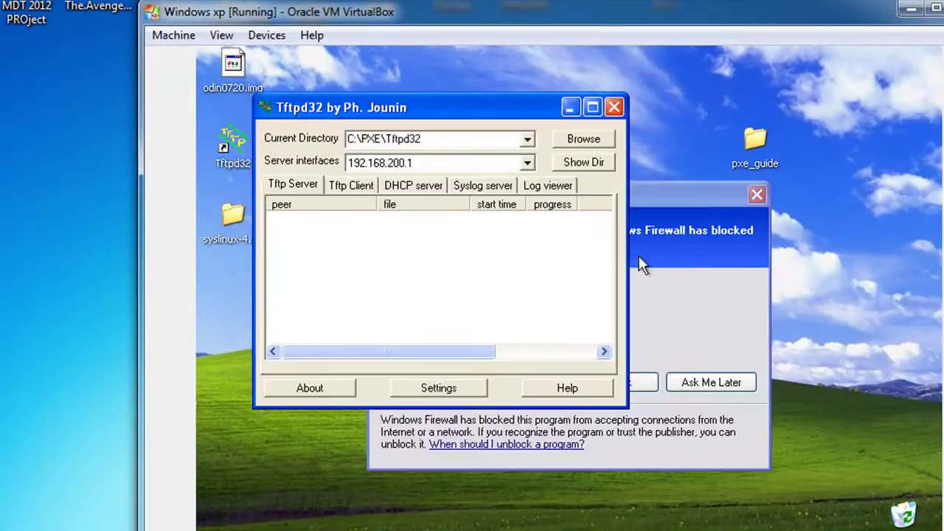
pyautogui.click(690, 293)
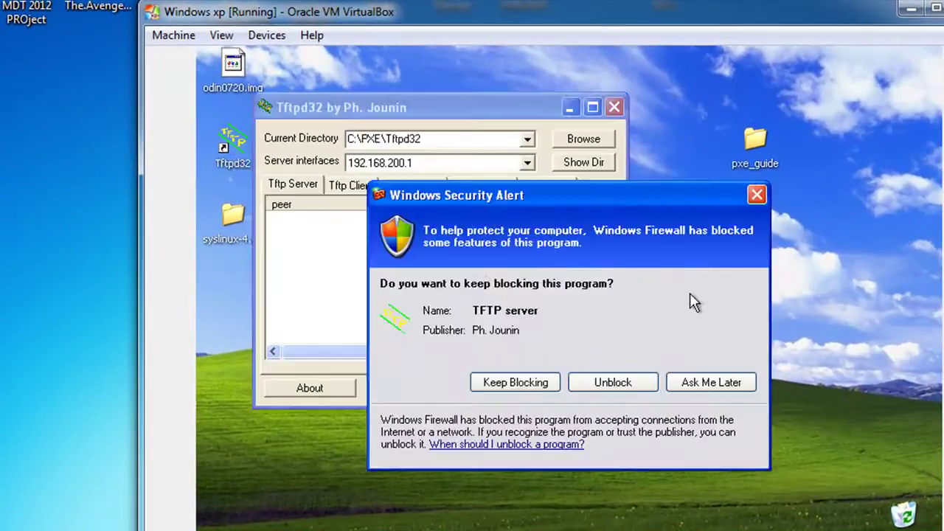
pyautogui.click(612, 383)
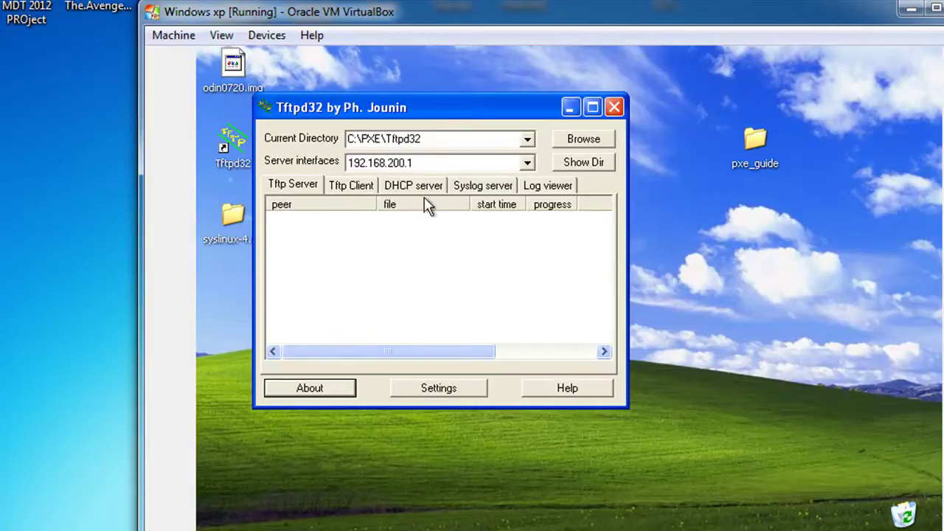
# - In the Tftpd32 global settings, disable the Syslog Server, TFTP Client and IPv6
pyautogui.click(439, 388)
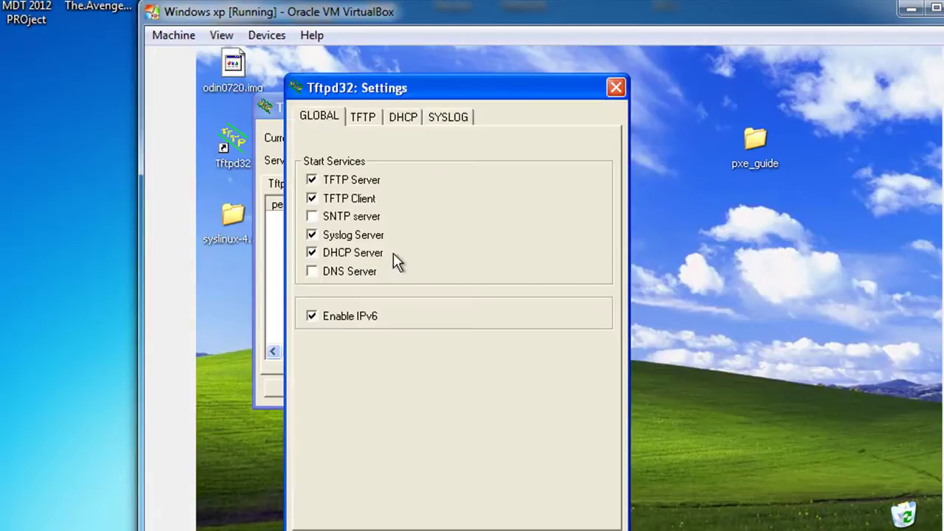
pyautogui.click(364, 255)
pyautogui.click(361, 238)
pyautogui.click(350, 203)
pyautogui.click(328, 319)
# - Set the TFTP security to None and turn off Translate Unix file names and Show Progress bar
pyautogui.click(369, 122)
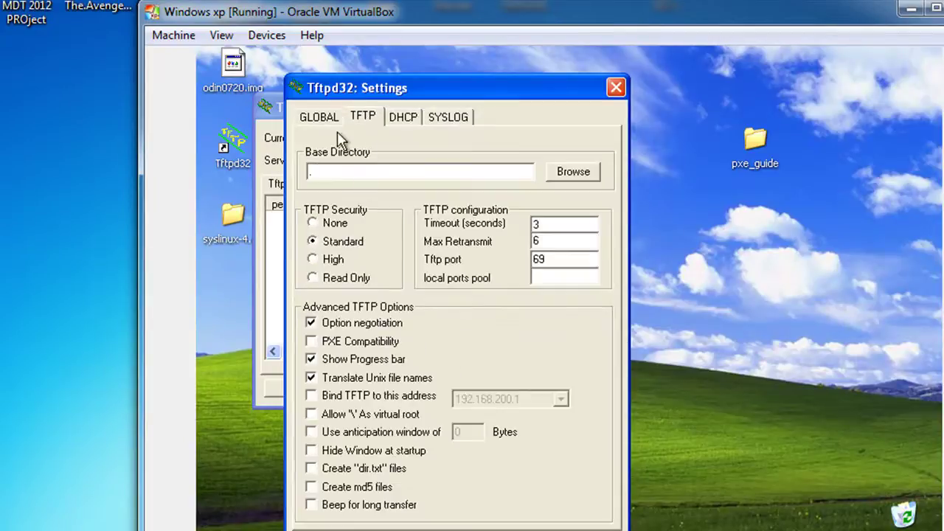
pyautogui.click(319, 223)
pyautogui.click(332, 375)
pyautogui.click(329, 361)
# - Set the TFTP base directory to the folder C:\PXE\tftpboot
pyautogui.click(567, 174)
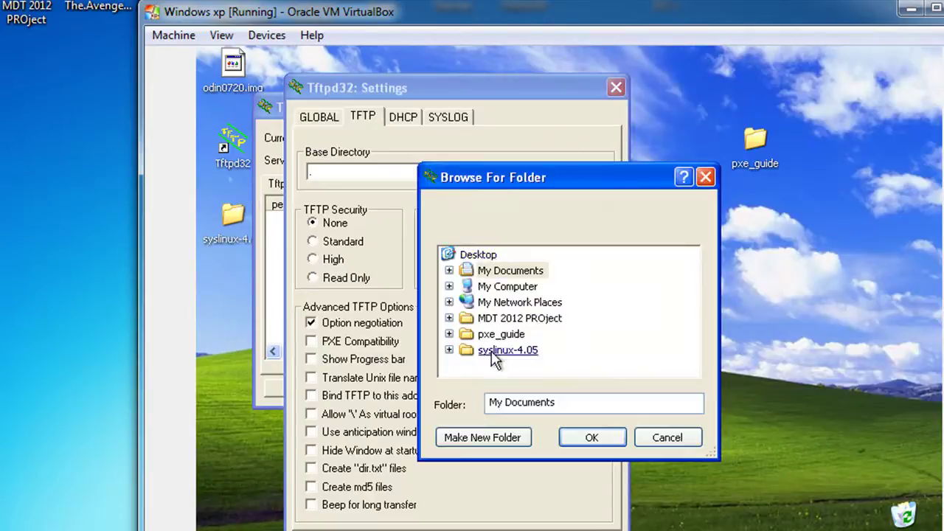
pyautogui.click(449, 286)
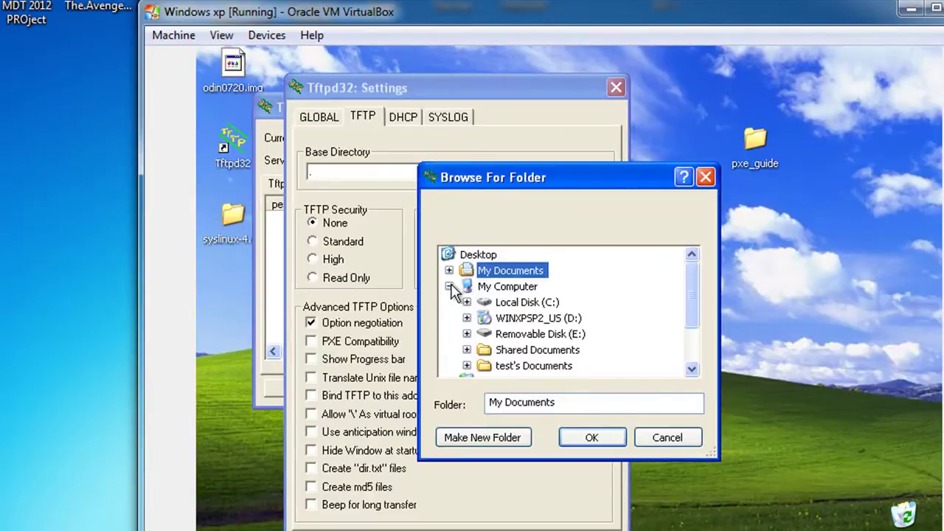
pyautogui.doubleClick(495, 301)
pyautogui.doubleClick(521, 317)
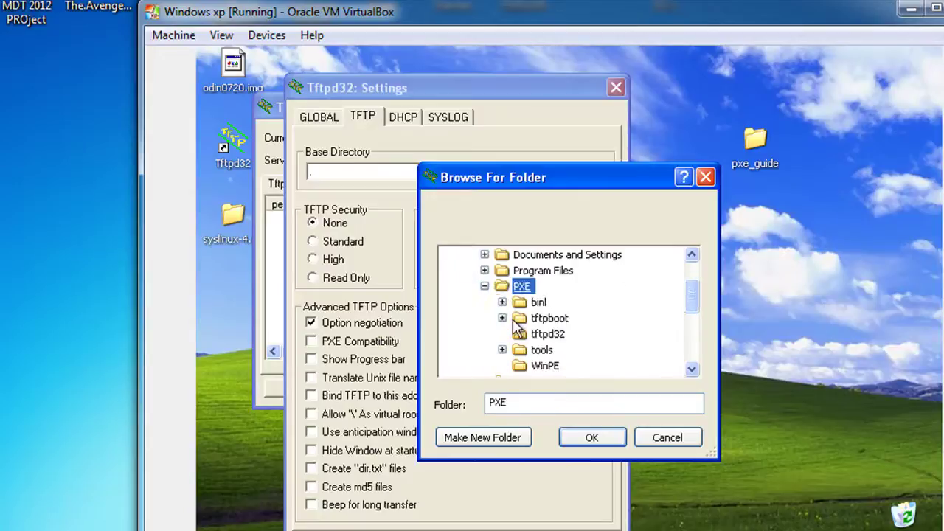
pyautogui.click(549, 321)
pyautogui.doubleClick(549, 321)
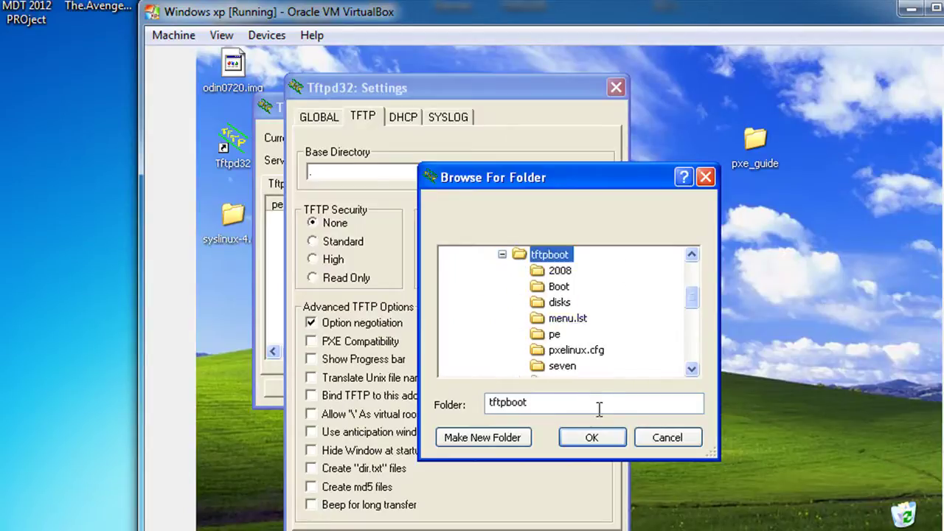
pyautogui.click(597, 437)
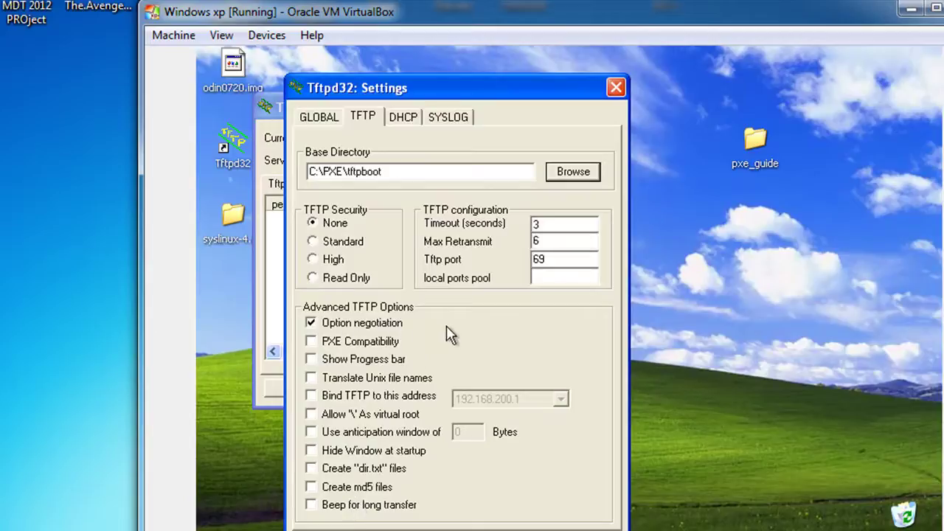
# - Define the DHCP pool with starting address 192.168.200.2, a pool size of 5 and the boot file pxelinux.0
pyautogui.click(401, 118)
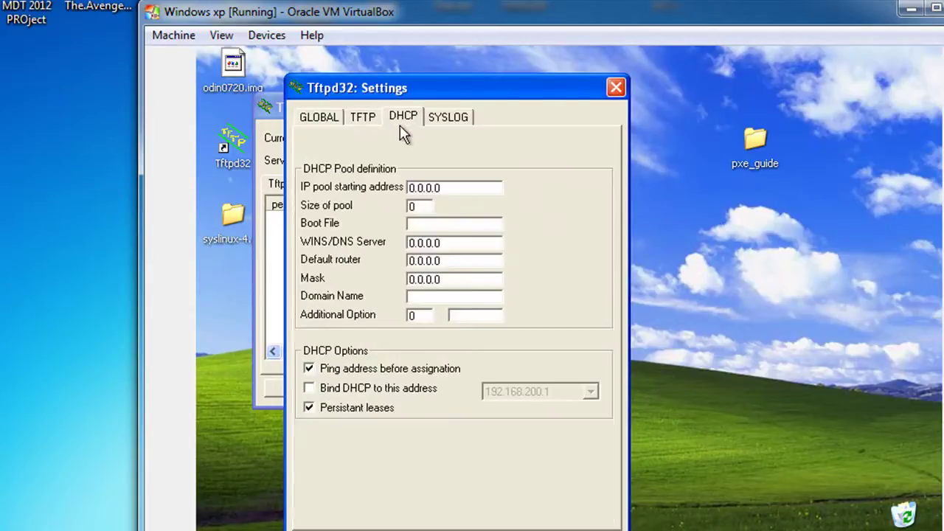
pyautogui.moveTo(442, 90); pyautogui.dragTo(728, 123)
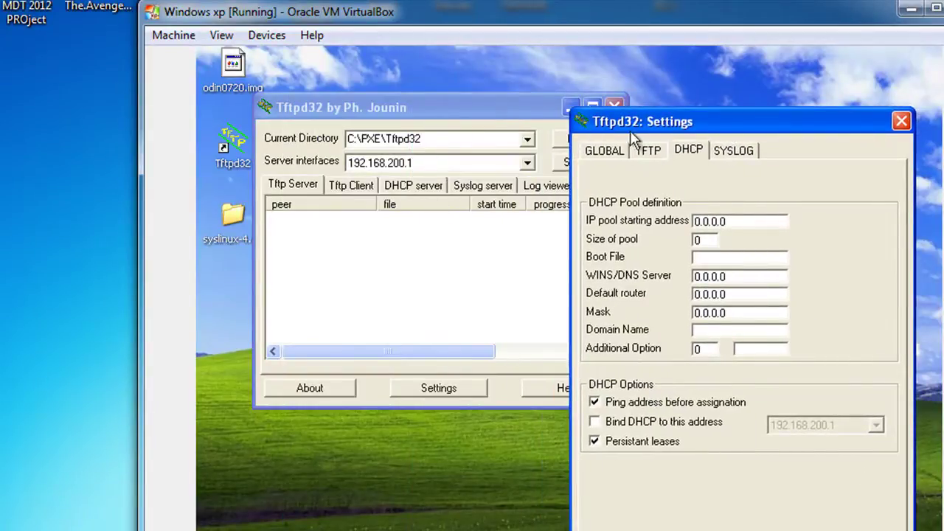
pyautogui.doubleClick(725, 223)
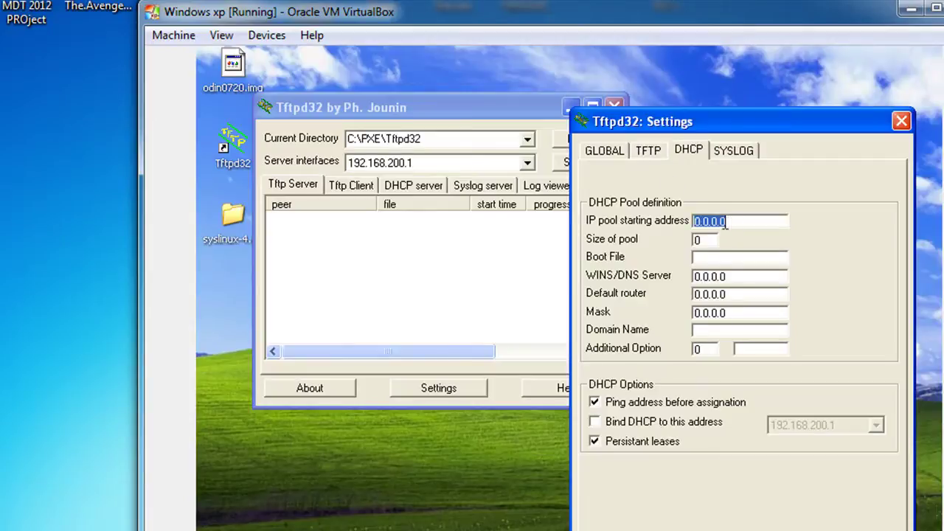
pyautogui.write('192.168.200.2')
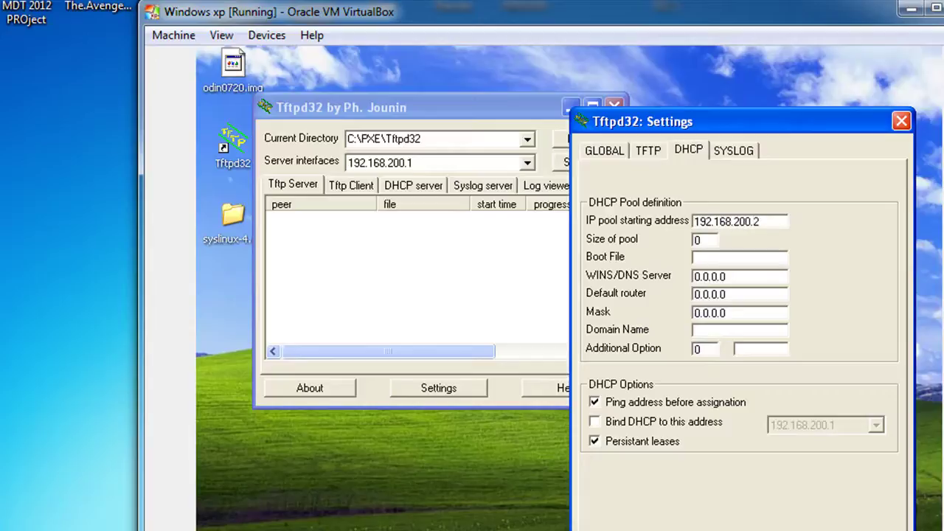
pyautogui.press('Tab')
pyautogui.write('5')
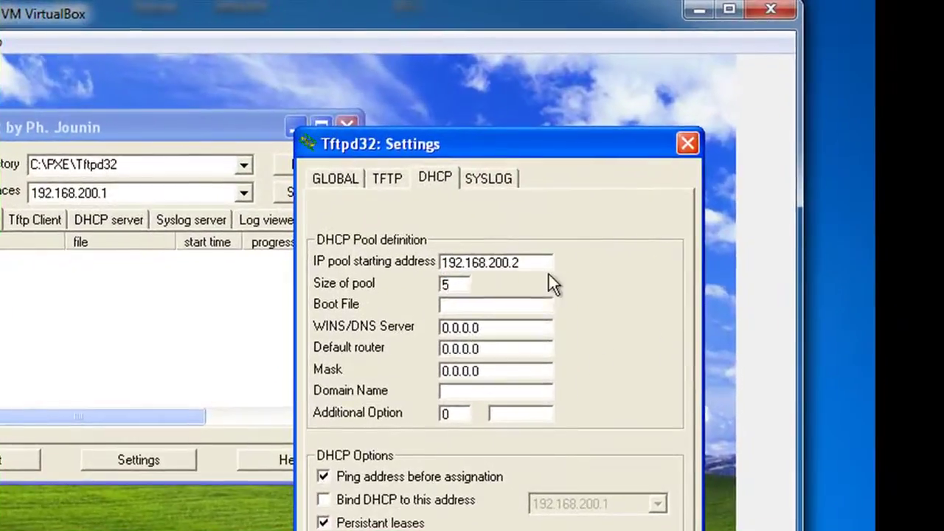
pyautogui.click(502, 305)
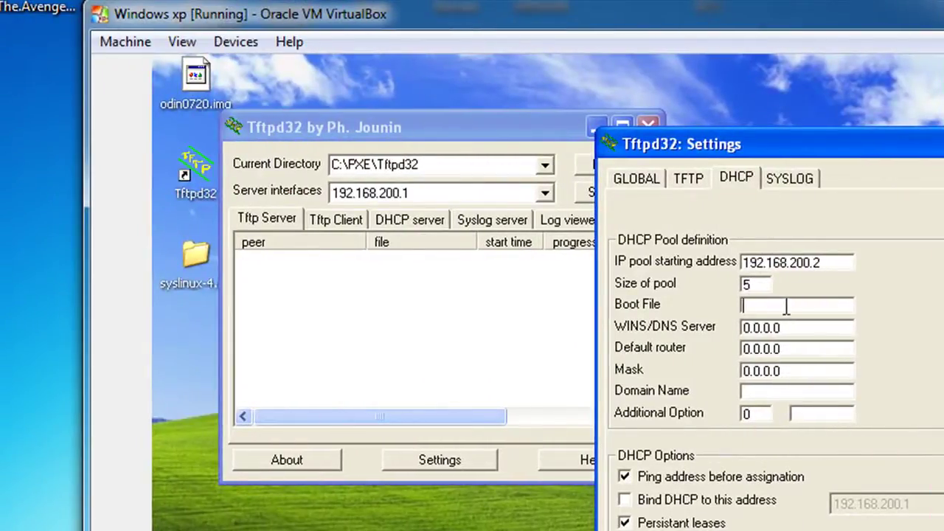
pyautogui.write('pxelinux.0')
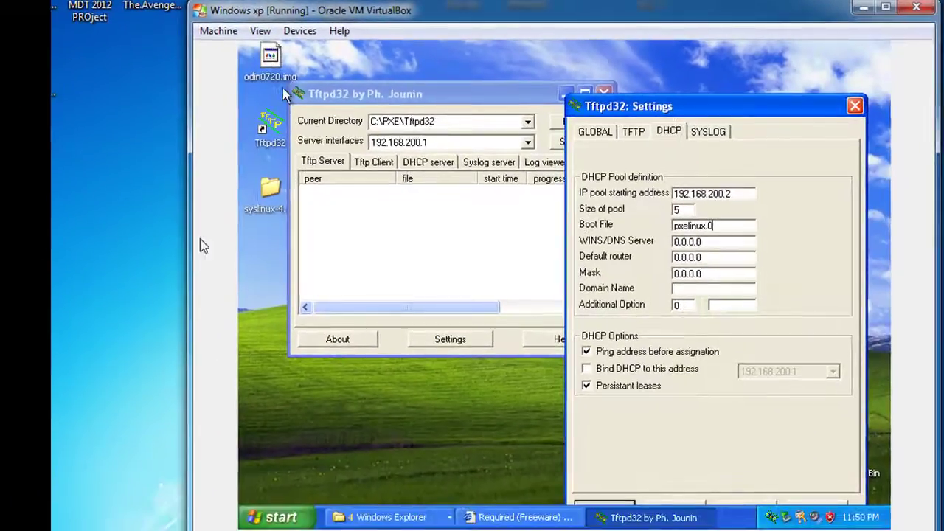
# - Locate the pxelinux.0 file in the core folder of syslinux-4.05 to check the boot file name, and close the folder
pyautogui.doubleClick(274, 193)
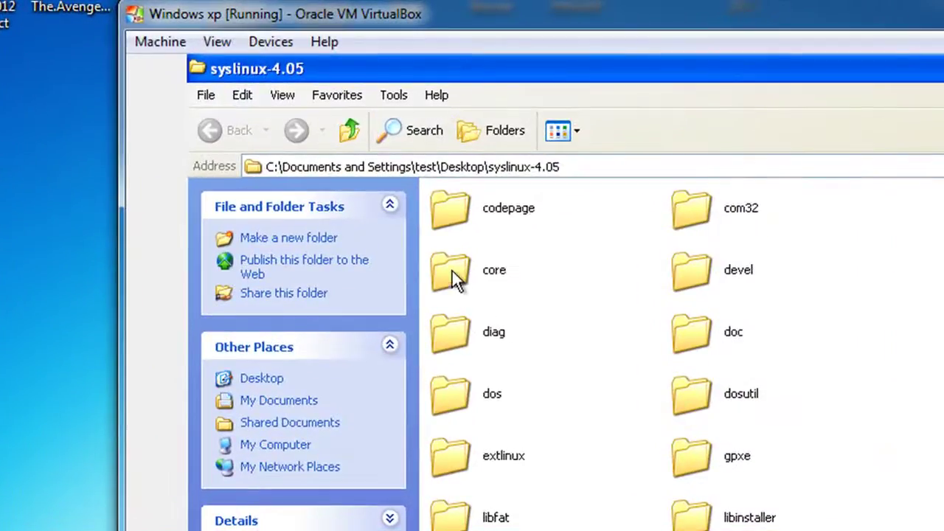
pyautogui.doubleClick(454, 273)
pyautogui.click(530, 289)
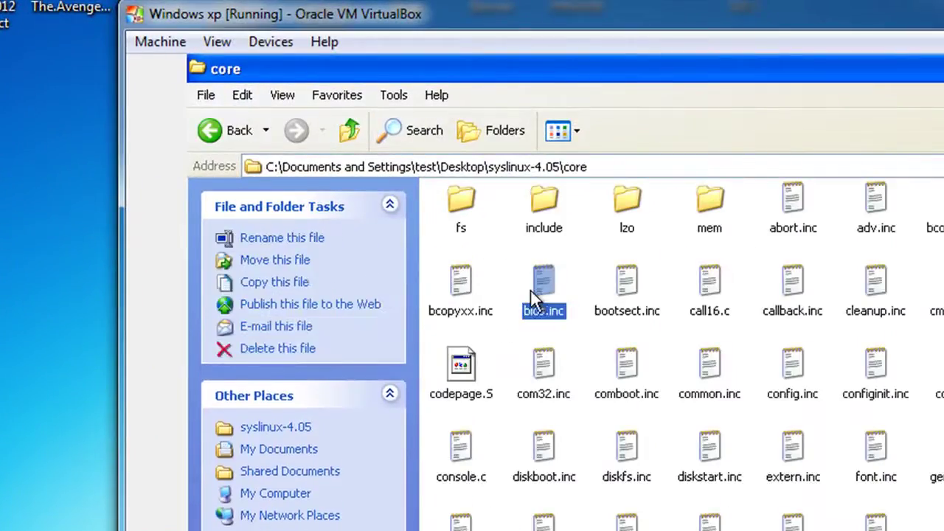
pyautogui.scroll(-3, 551, 310)
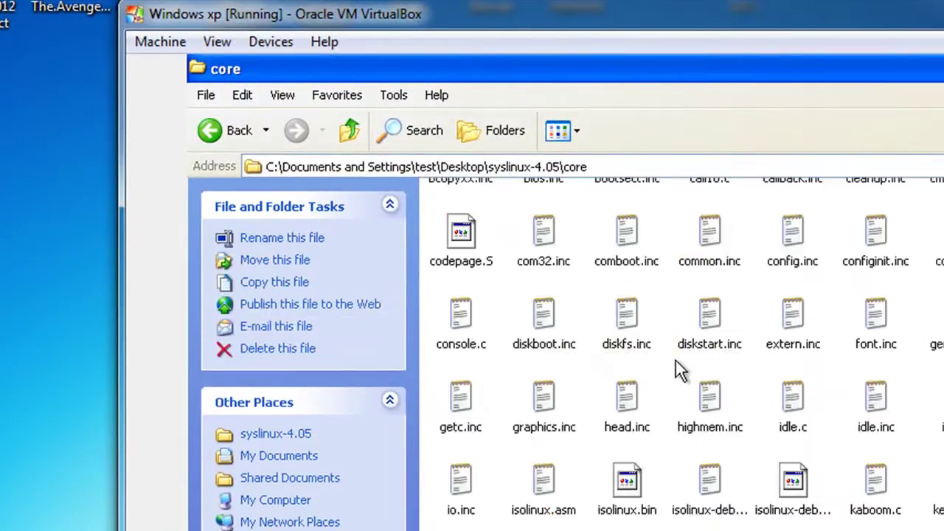
pyautogui.scroll(-1, 675, 361)
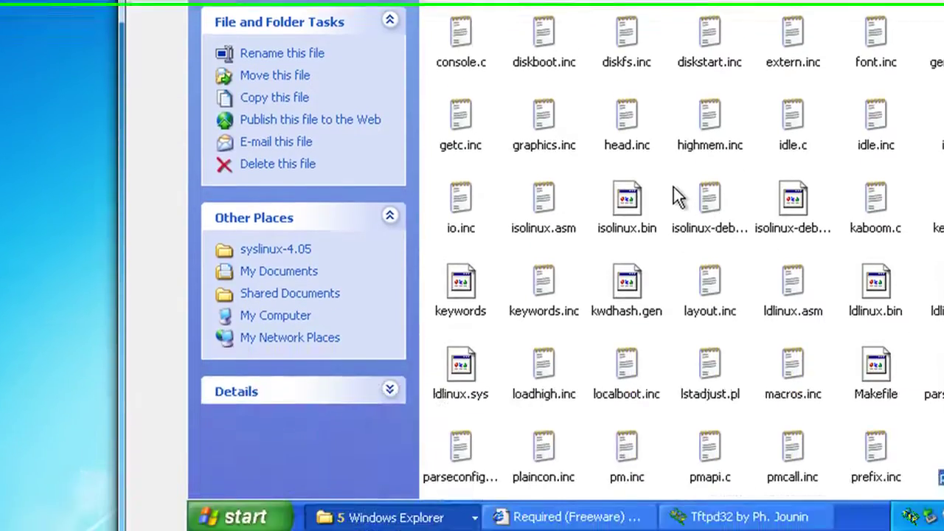
pyautogui.write('pxe')
pyautogui.click(524, 460)
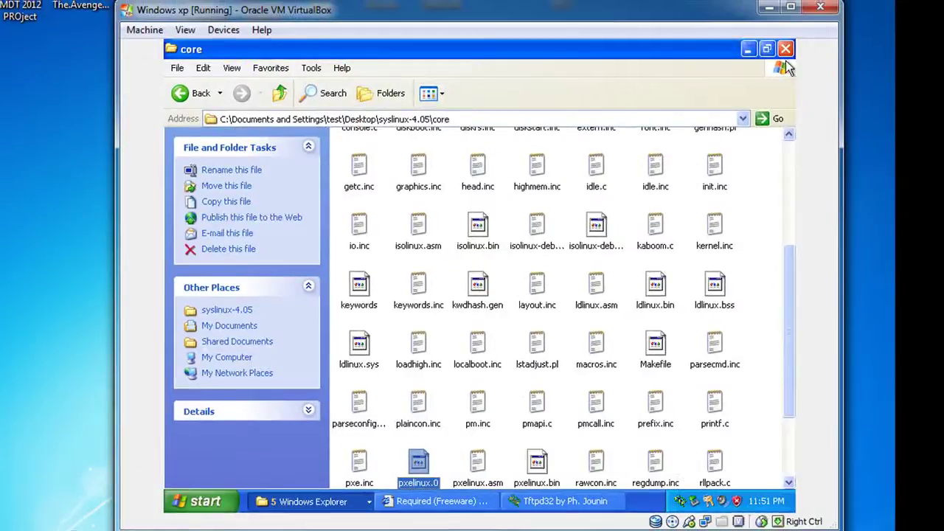
pyautogui.click(785, 50)
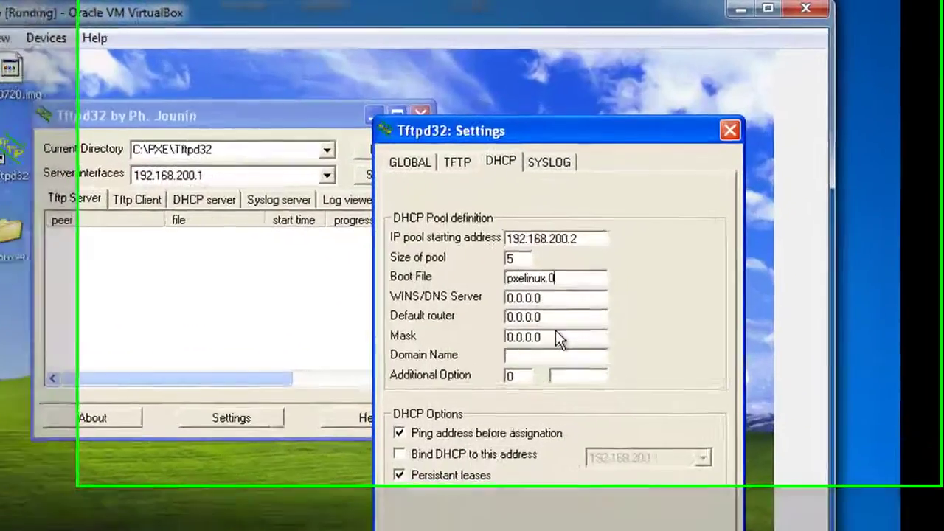
# - Set the DHCP pool's mask to 255.255.255.0
pyautogui.doubleClick(627, 264)
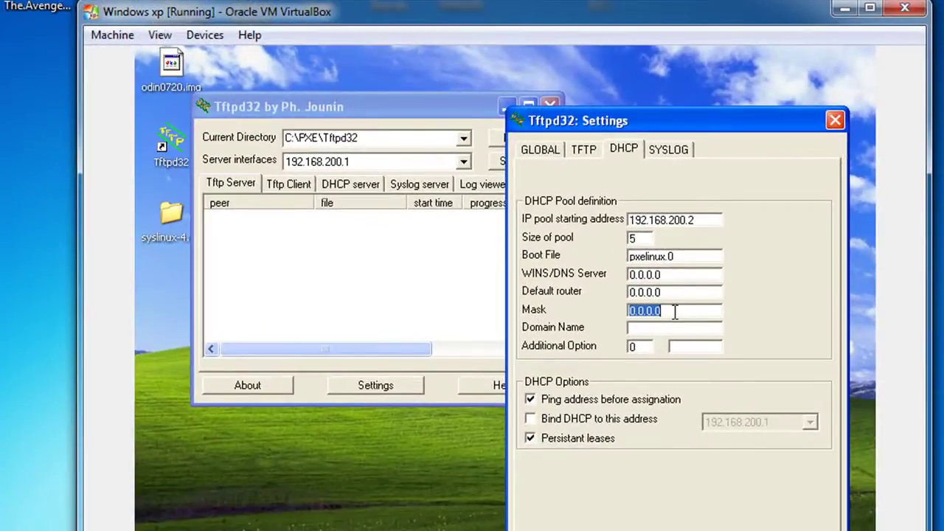
pyautogui.write('255')
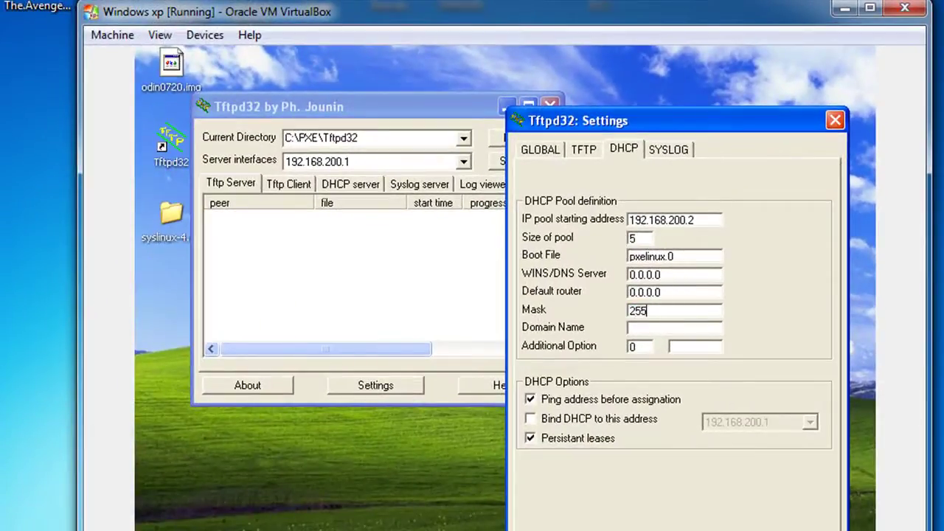
pyautogui.write('.255.255.0')
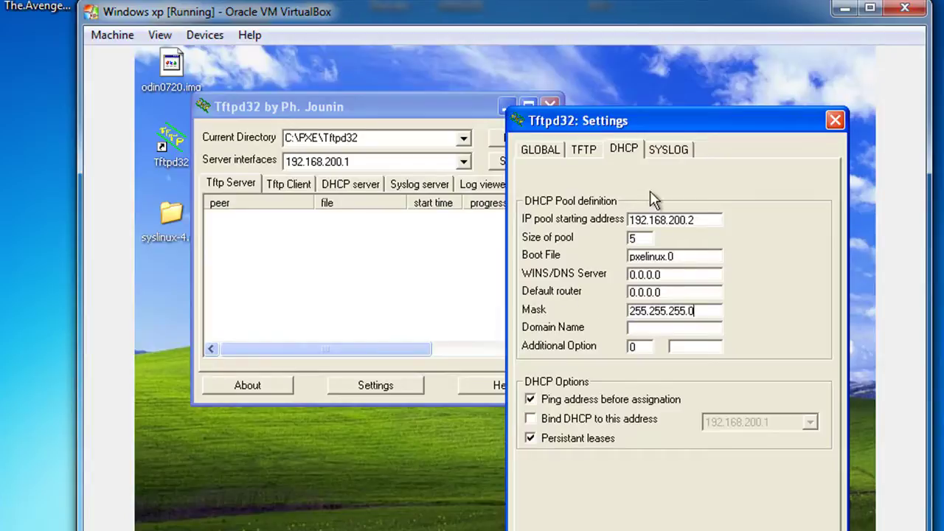
# - Save the Tftpd32 settings, acknowledge the restart notice, and restart Tftpd32 to apply them
pyautogui.moveTo(673, 135); pyautogui.dragTo(637, 54)
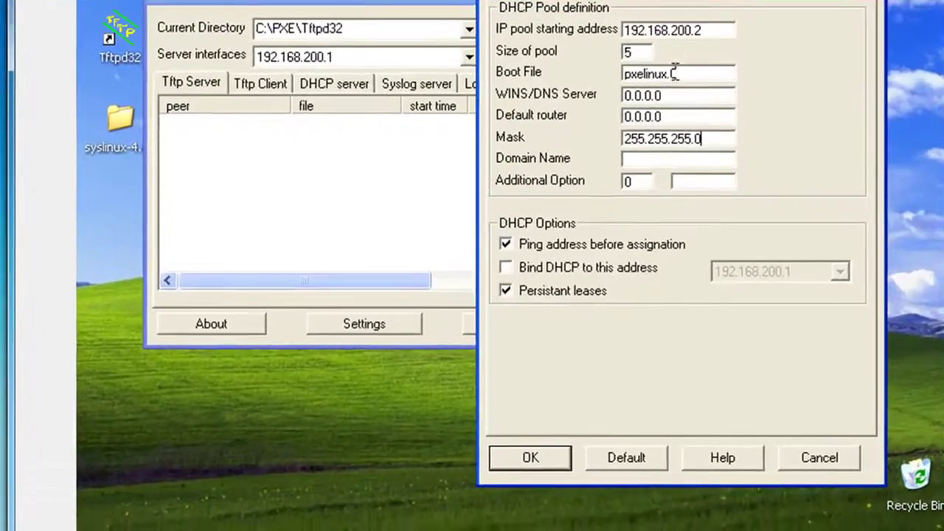
pyautogui.click(532, 459)
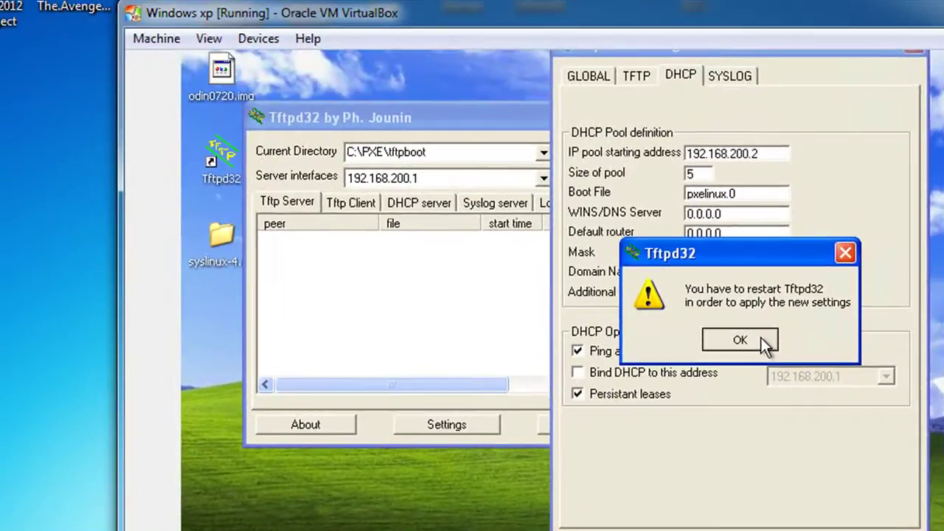
pyautogui.click(706, 236)
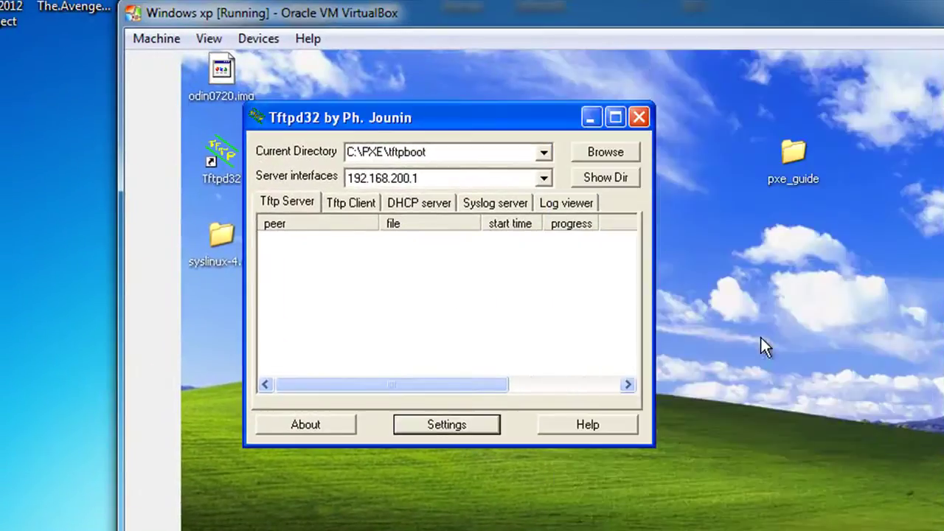
pyautogui.click(638, 118)
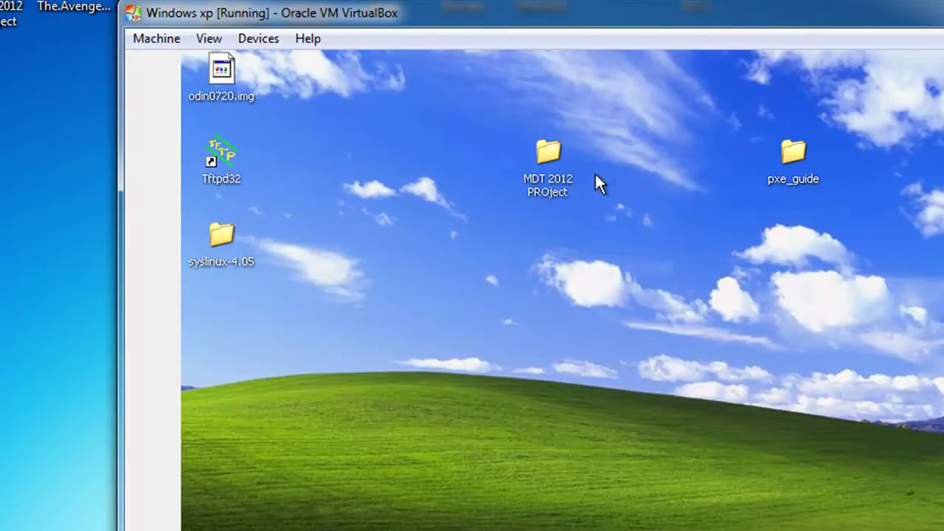
pyautogui.doubleClick(228, 151)
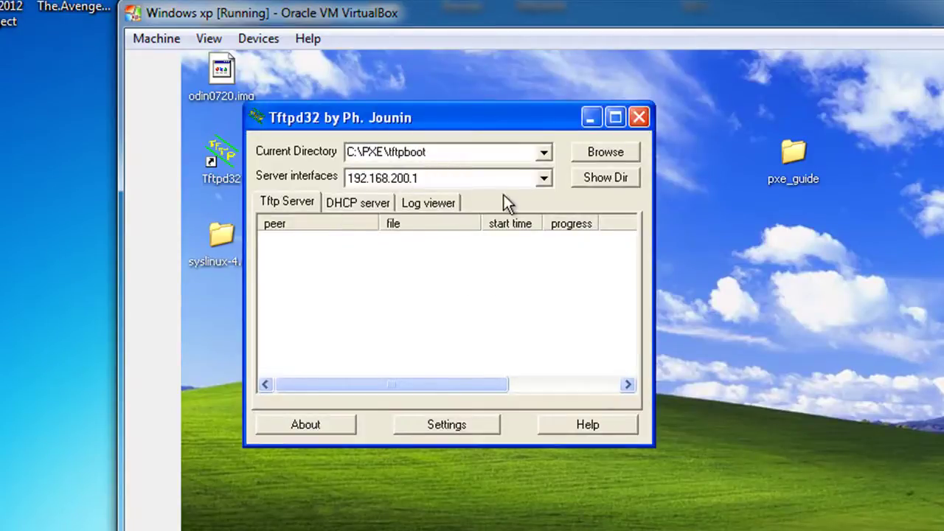
# - Check Tftpd32's DHCP server allocations and show its log
pyautogui.click(379, 205)
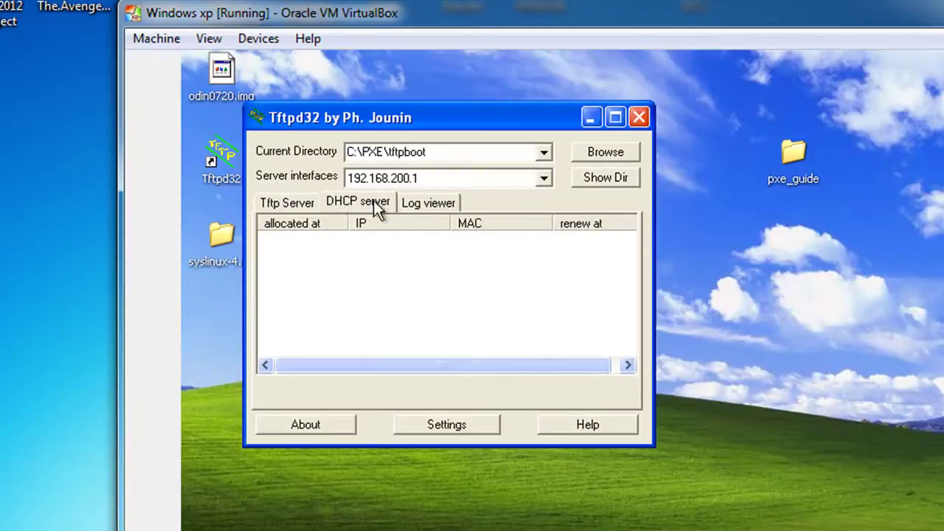
pyautogui.click(430, 204)
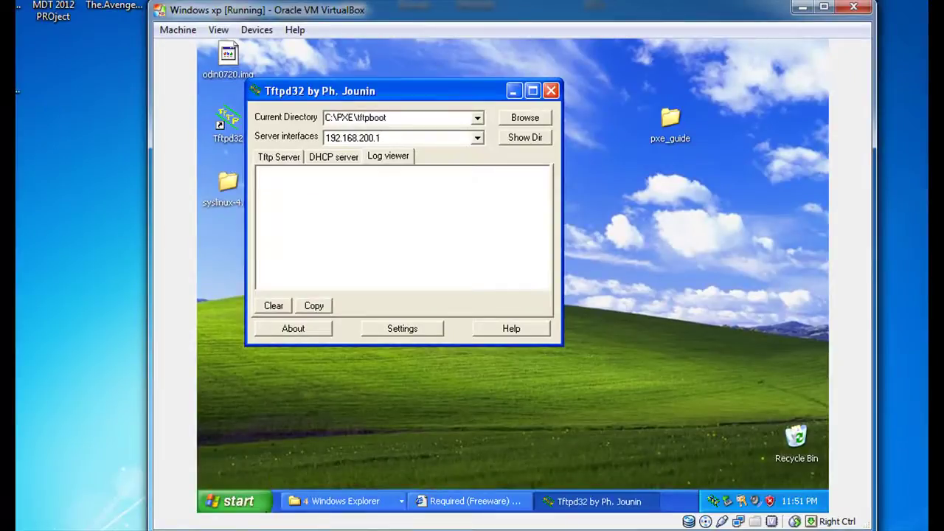
# - Switch to VirtualBox Manager and start a new Windows XP virtual machine named winxp2 with 192 MB of base memory
pyautogui.moveTo(219, 527)
pyautogui.click(124, 514)
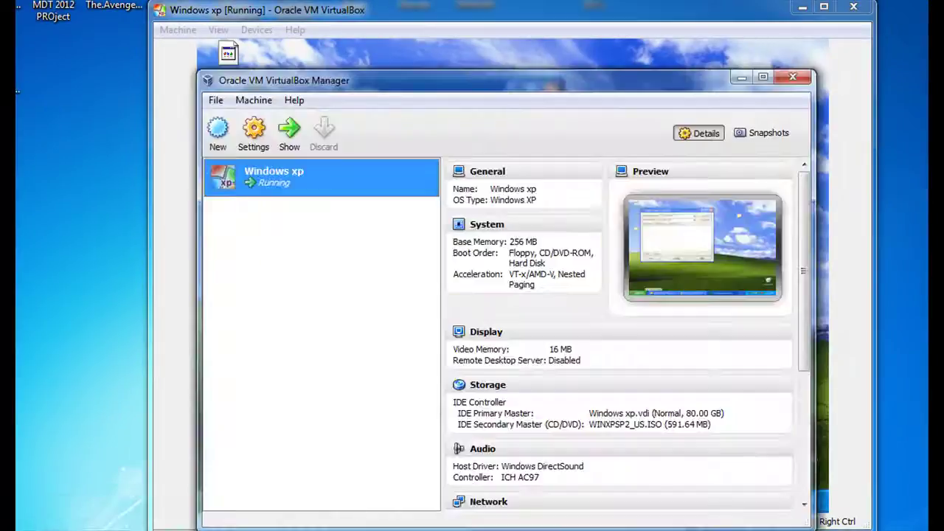
pyautogui.click(224, 134)
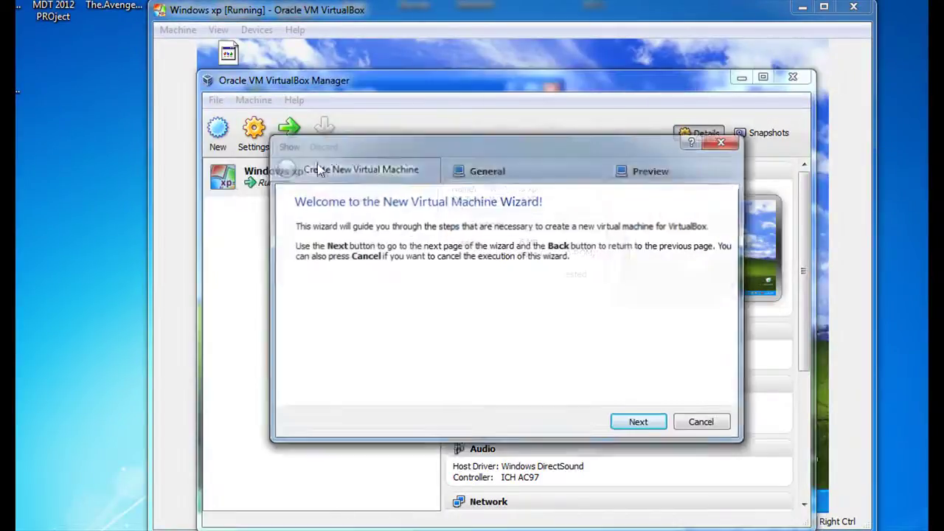
pyautogui.click(628, 422)
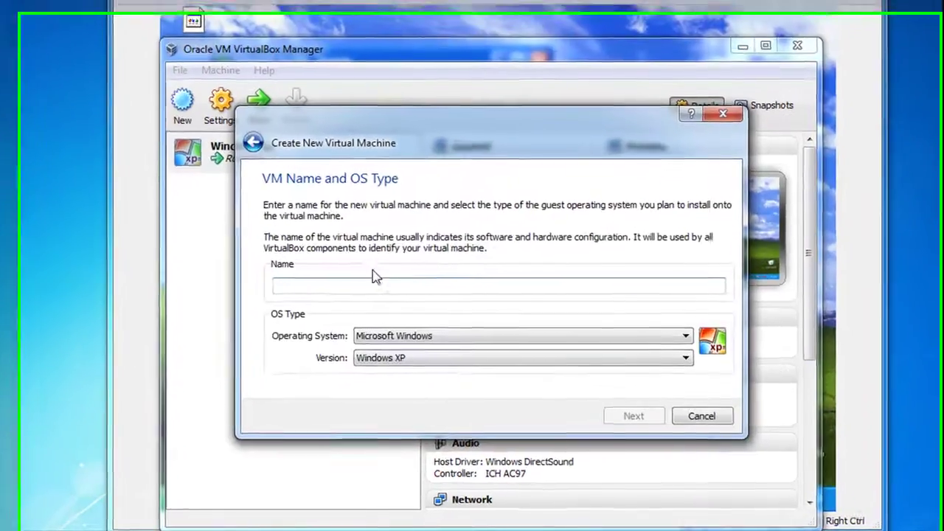
pyautogui.write('w')
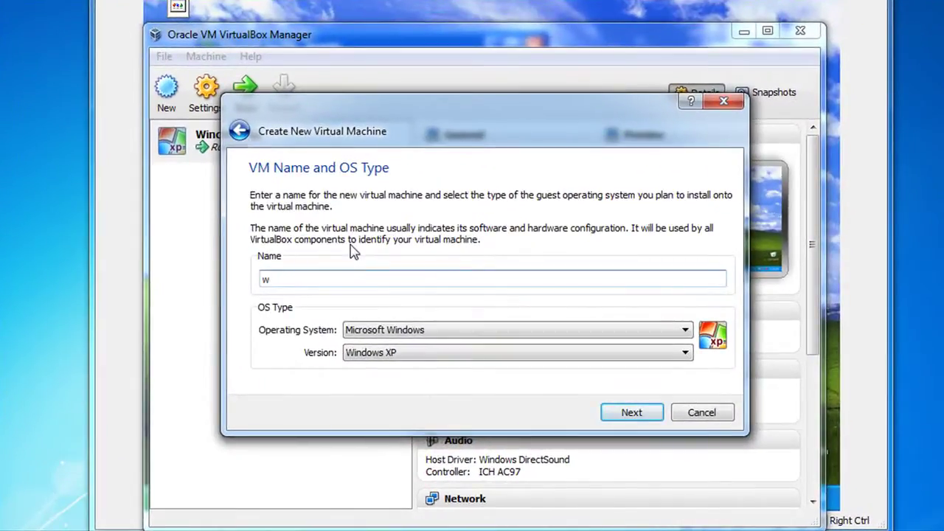
pyautogui.write('inxp2')
pyautogui.click(625, 416)
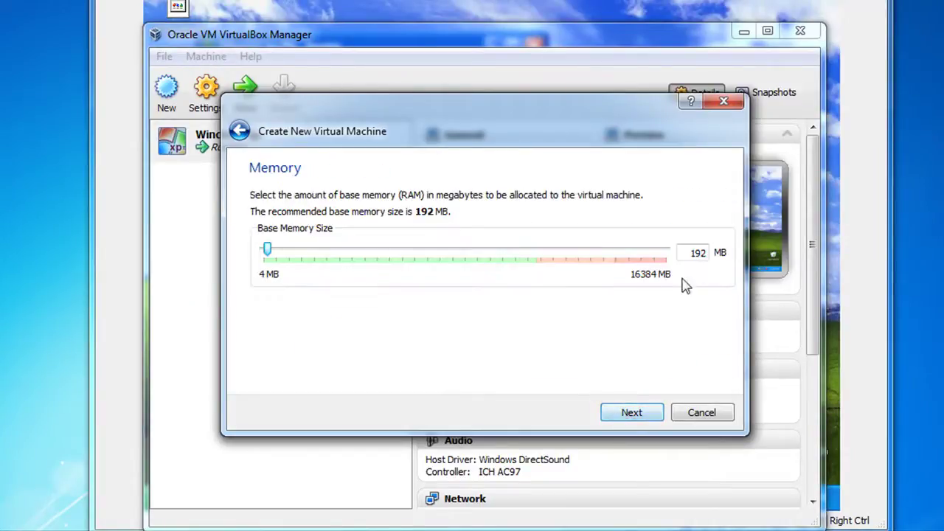
pyautogui.click(642, 414)
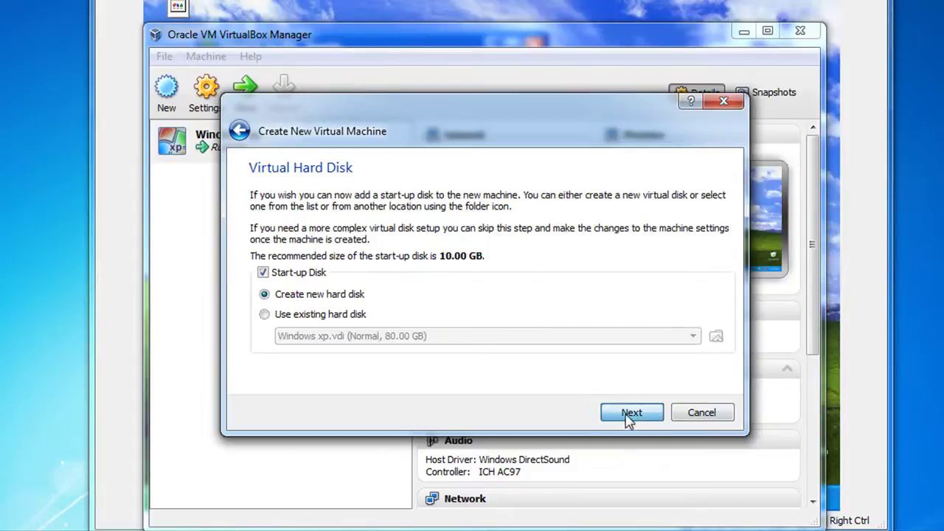
# - Give the new machine a dynamically allocated 10.00 GB start-up disk named winxp2 and finish creating the machine
pyautogui.click(626, 415)
pyautogui.click(627, 407)
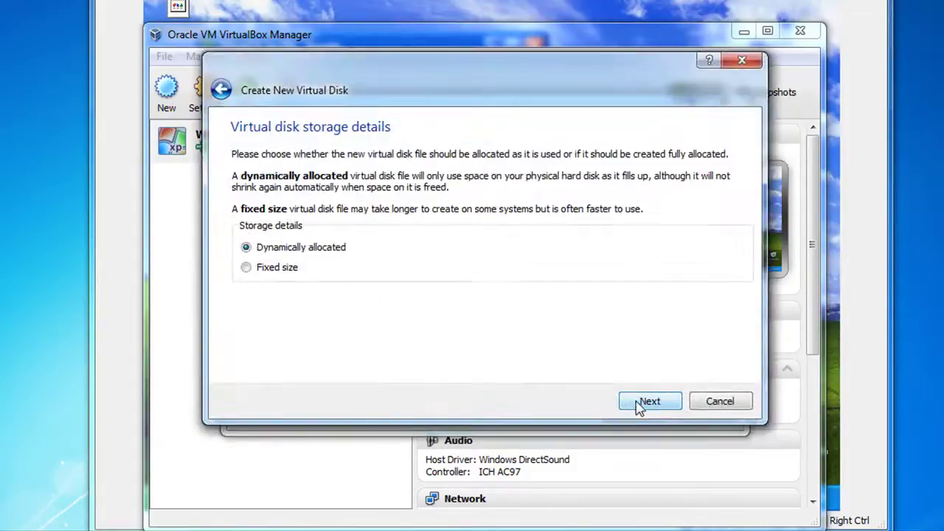
pyautogui.click(639, 405)
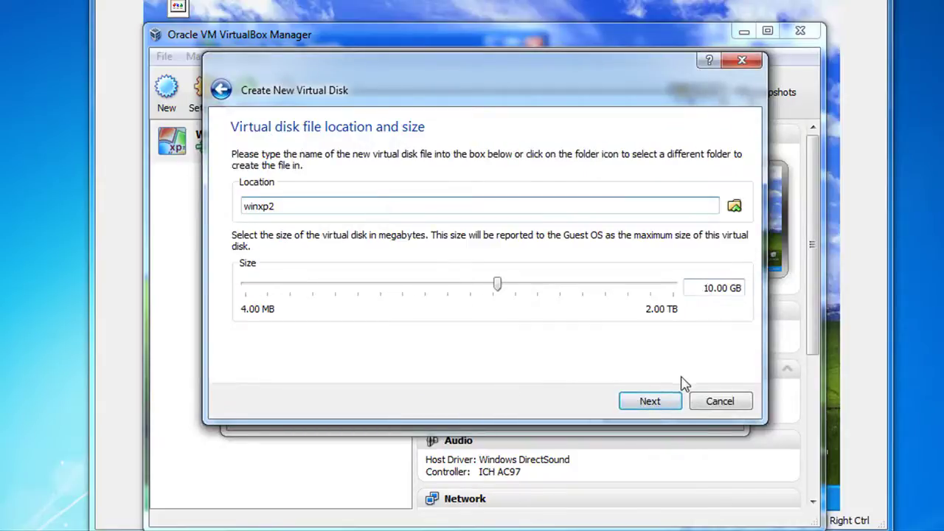
pyautogui.click(649, 401)
pyautogui.click(649, 401)
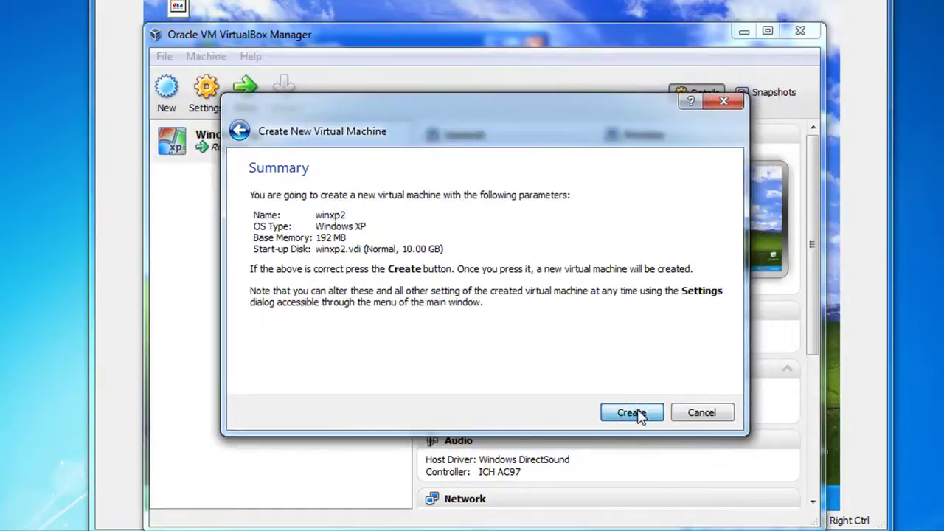
pyautogui.press('Return')
# - In the winxp2 machine's settings, attach network Adapter 1 to the Internal Network intnet
pyautogui.rightClick(261, 196)
pyautogui.click(328, 207)
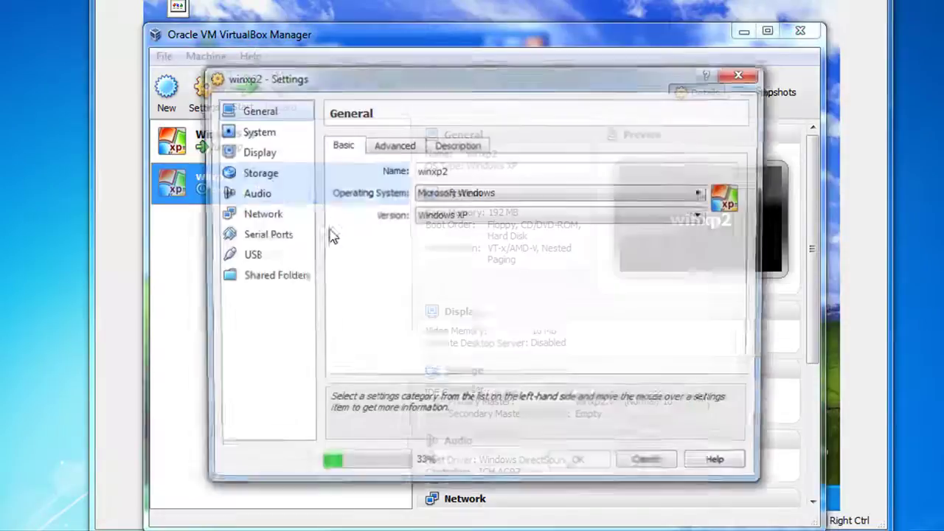
pyautogui.click(259, 215)
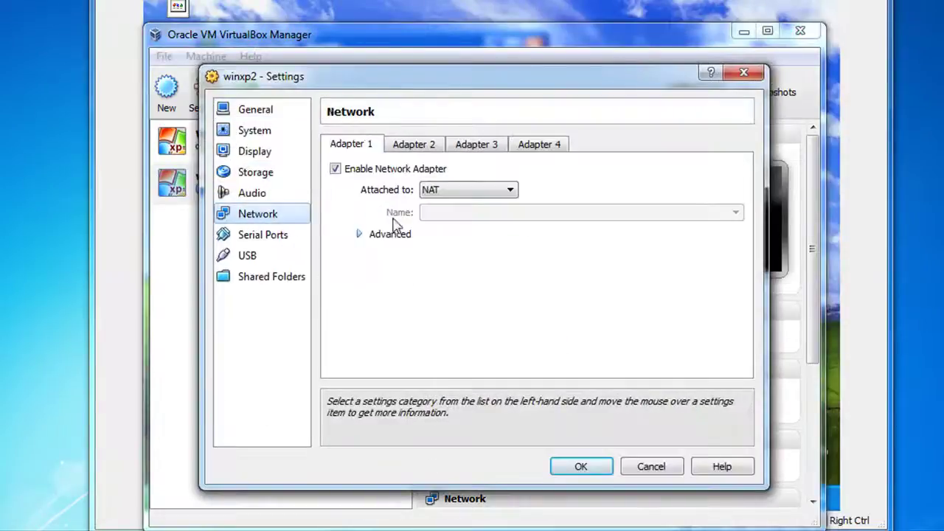
pyautogui.click(454, 193)
pyautogui.click(463, 239)
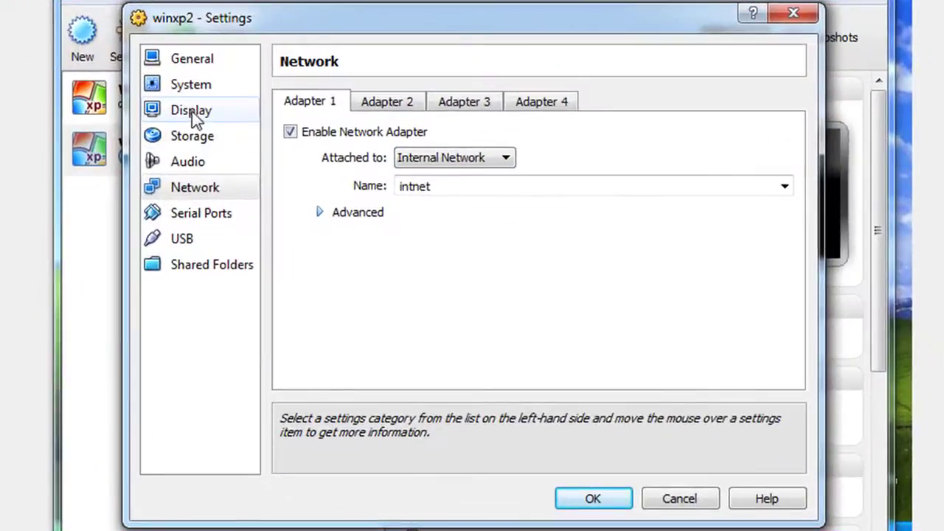
# - Enable Network as a boot device for winxp2, put it first in the boot order and save the settings
pyautogui.click(189, 87)
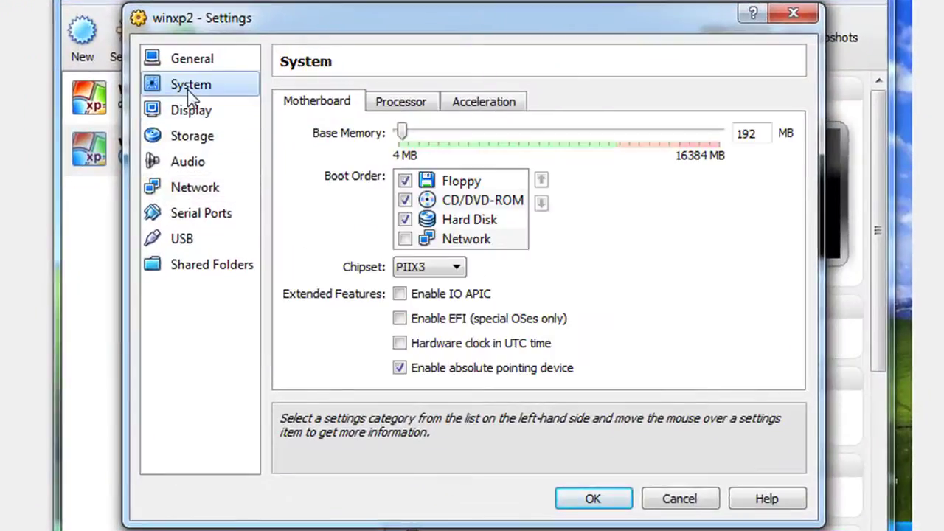
pyautogui.click(405, 239)
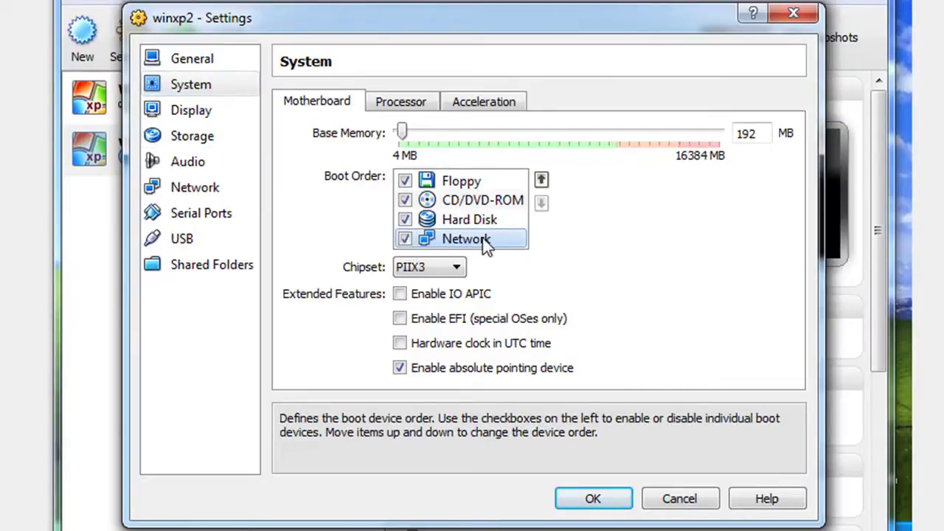
pyautogui.click(544, 181)
pyautogui.click(544, 181)
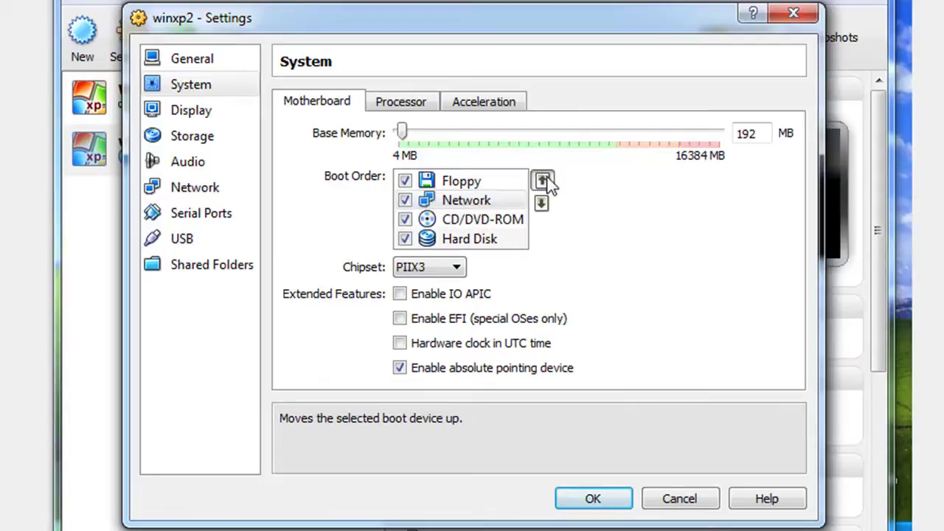
pyautogui.click(543, 181)
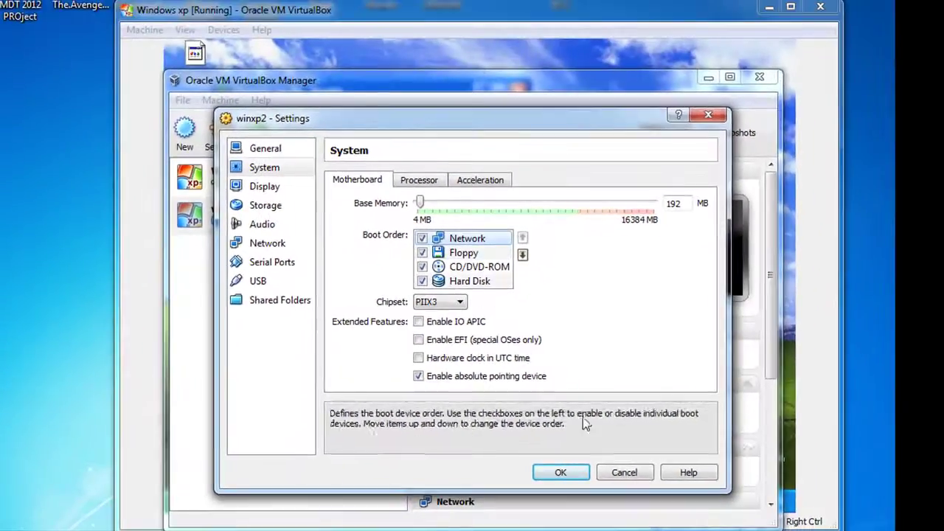
pyautogui.click(559, 473)
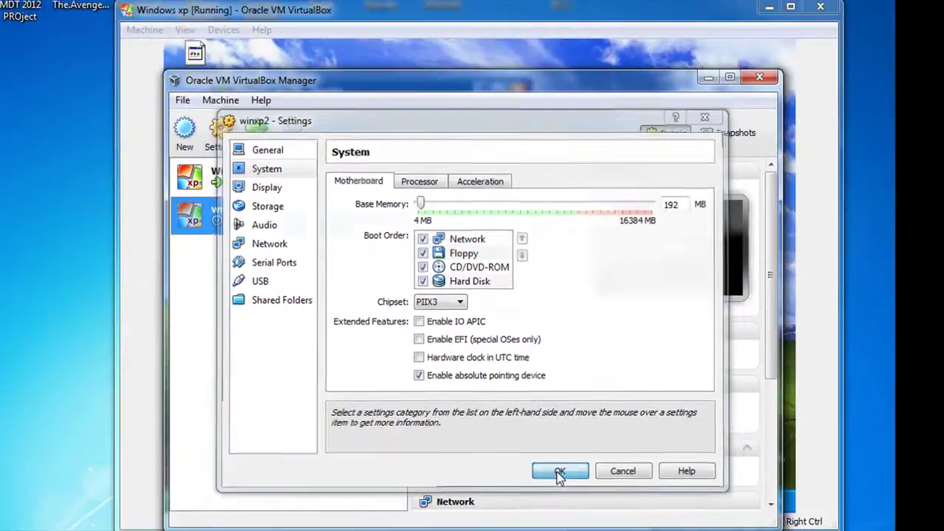
# - Start the winxp2 machine, acknowledge the keyboard capture notice and complete the First Run Wizard with its default choices
pyautogui.moveTo(364, 81); pyautogui.dragTo(445, 71)
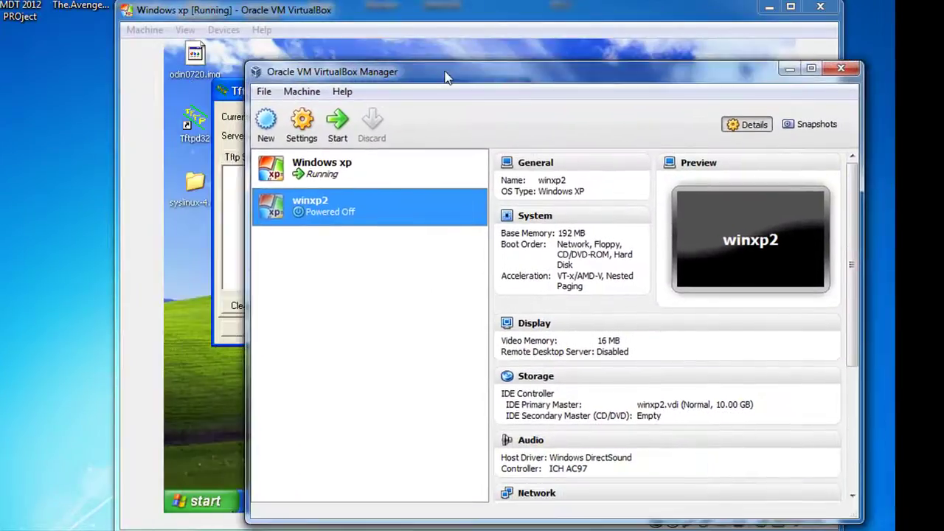
pyautogui.doubleClick(344, 211)
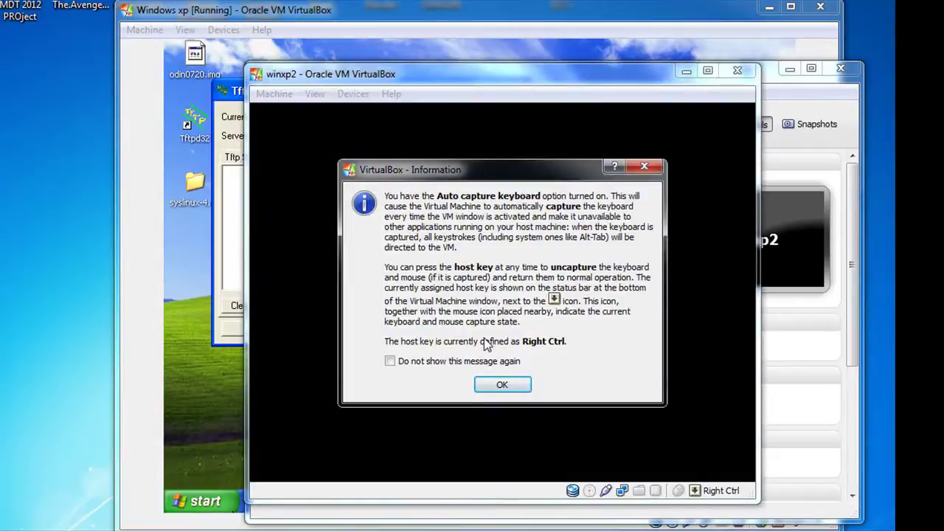
pyautogui.click(488, 387)
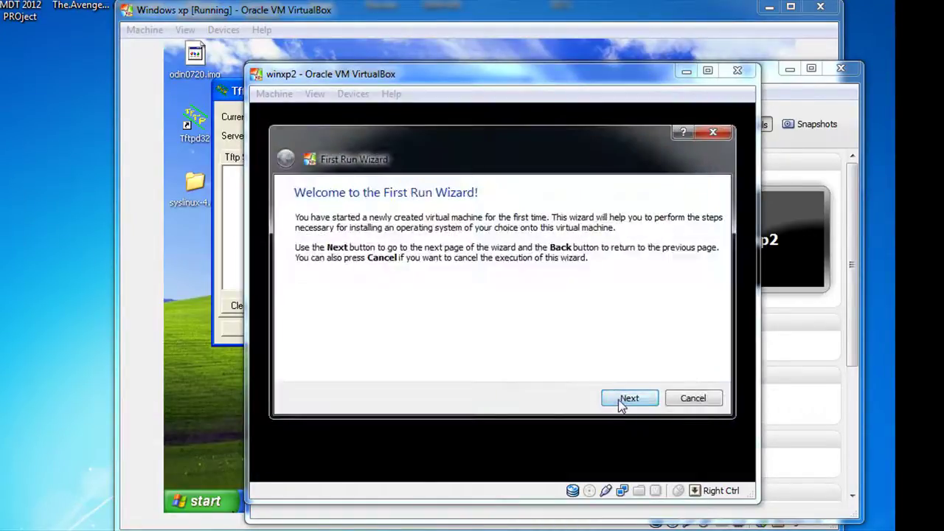
pyautogui.click(623, 400)
pyautogui.click(628, 398)
pyautogui.click(629, 397)
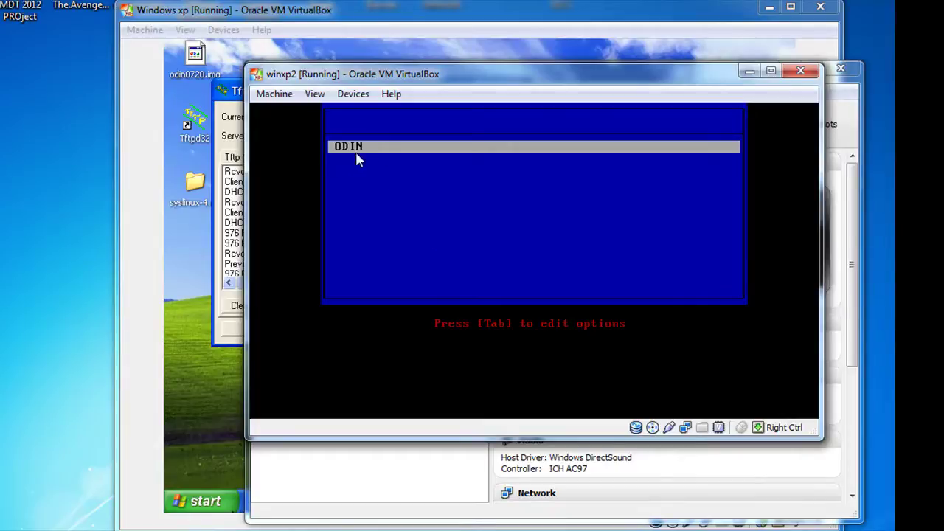
# - Boot the ODIN entry in winxp2 and start FreeDOS with option 4, 386 + HIMEM + EMM386
pyautogui.press('Return')
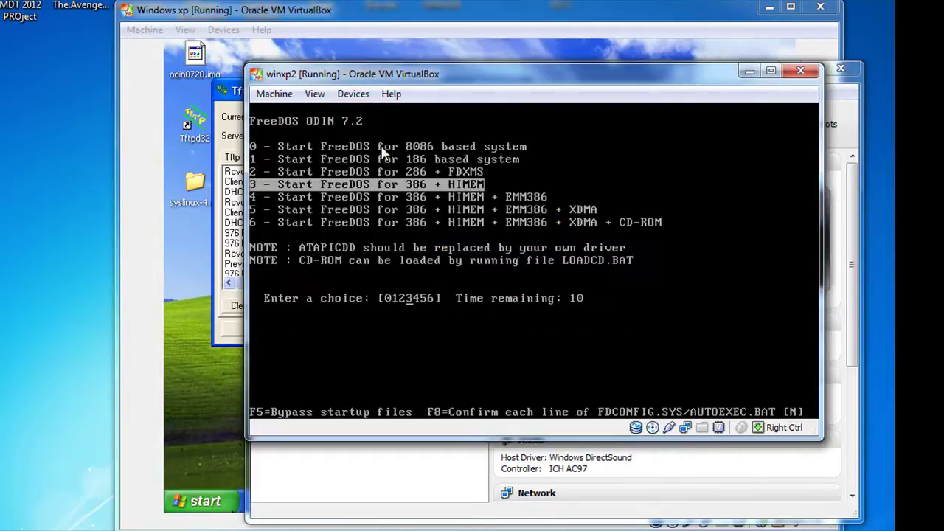
pyautogui.press('Down')
pyautogui.press('Down')
pyautogui.press('Down')
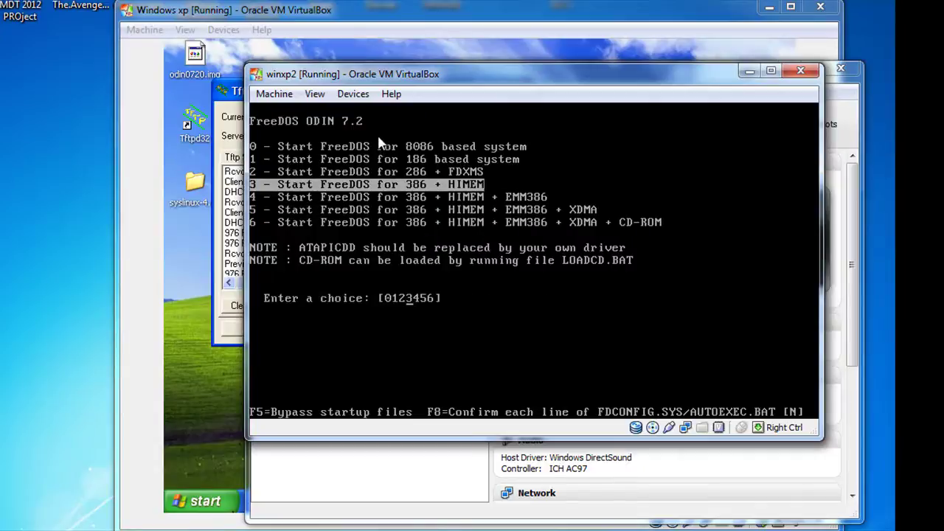
pyautogui.press('Up')
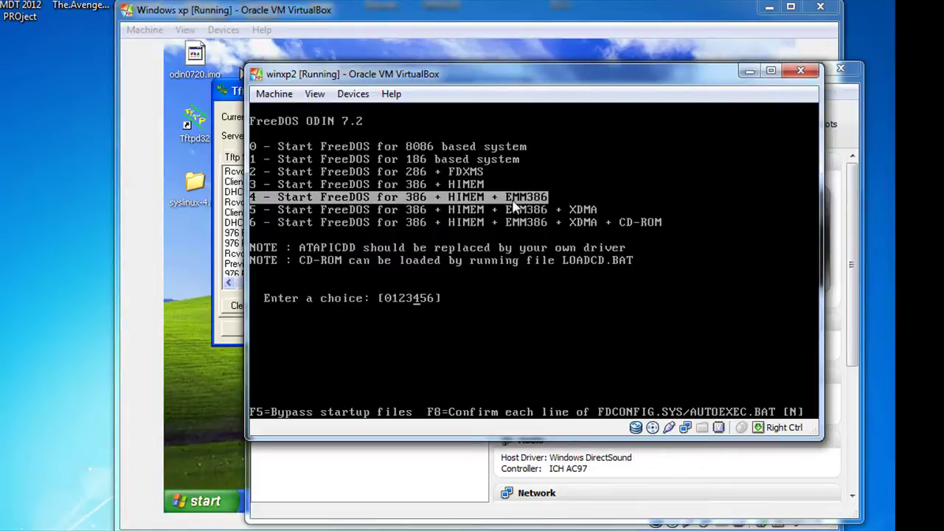
pyautogui.press('Return')
# - Capture the mouse in winxp2, run fdisk with large disk (FAT32) support and display the partition information
pyautogui.click(536, 315)
pyautogui.click(338, 392)
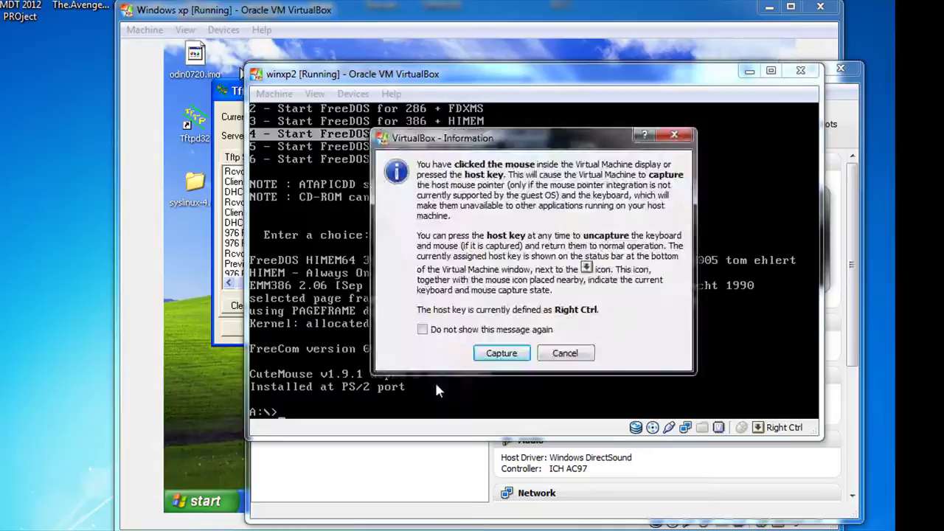
pyautogui.click(506, 352)
pyautogui.write('fdisk')
pyautogui.press('Return')
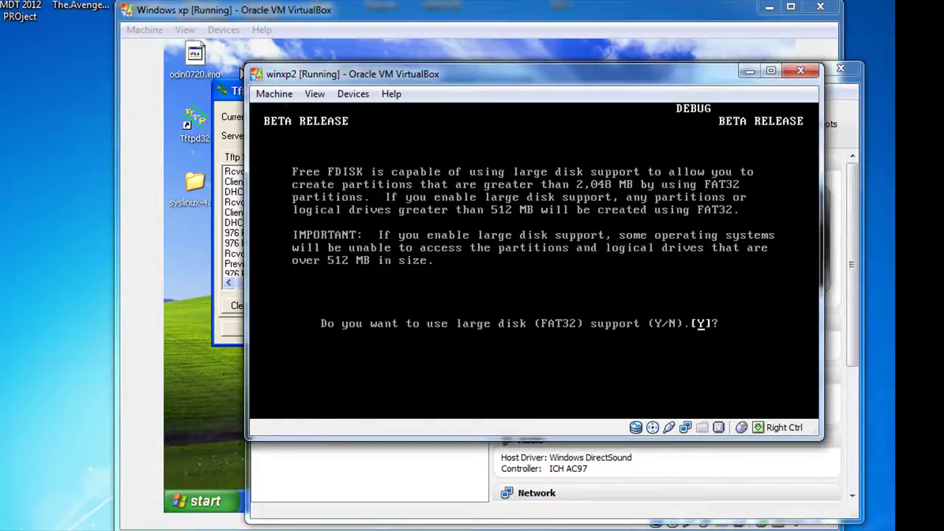
pyautogui.press('Return')
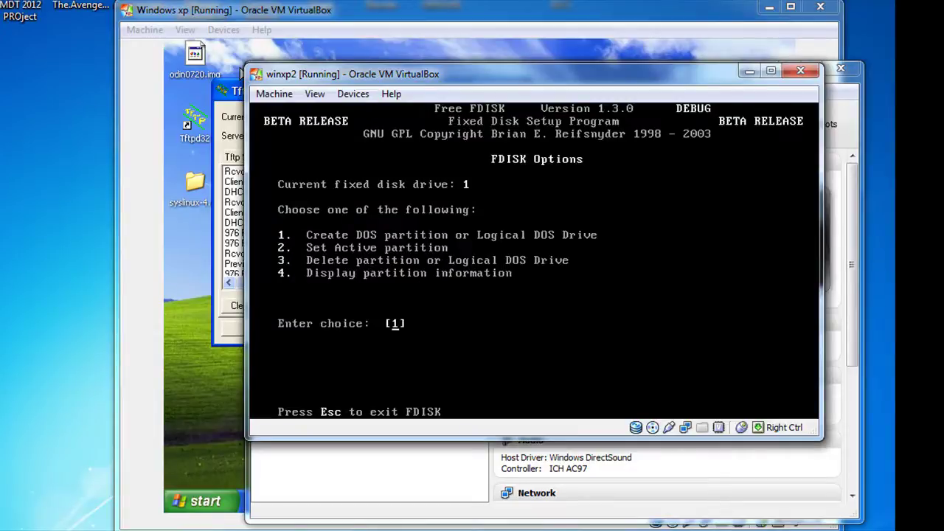
pyautogui.press('Return')
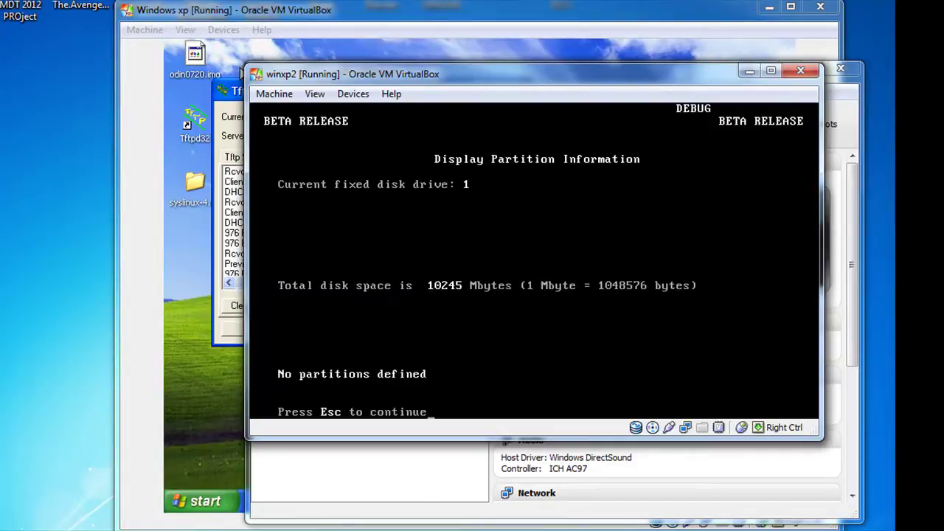
# - Power off the winxp2 machine, start it again and acknowledge the keyboard capture notice
pyautogui.click(800, 70)
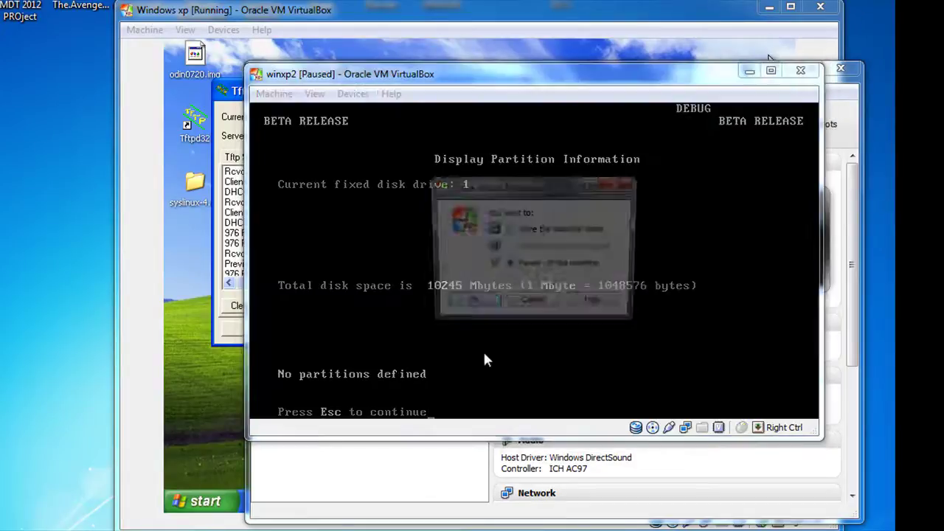
pyautogui.click(478, 306)
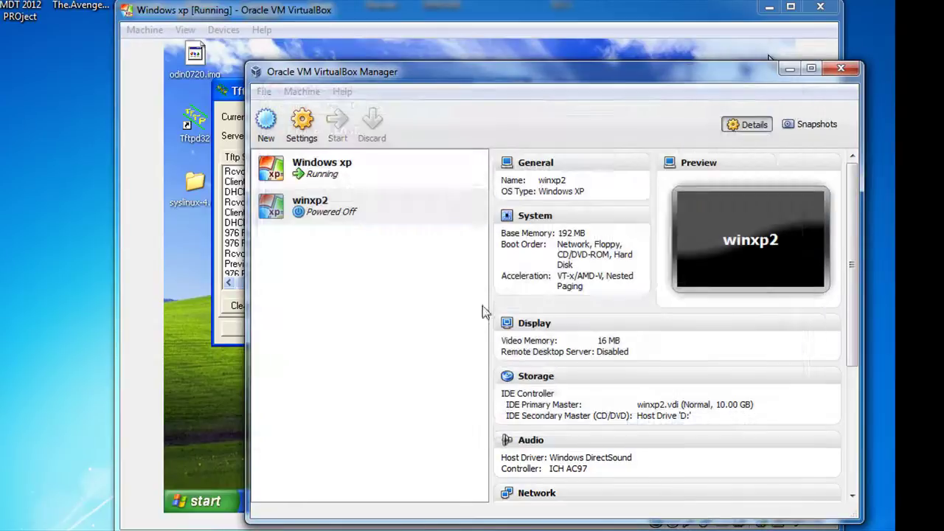
pyautogui.click(342, 206)
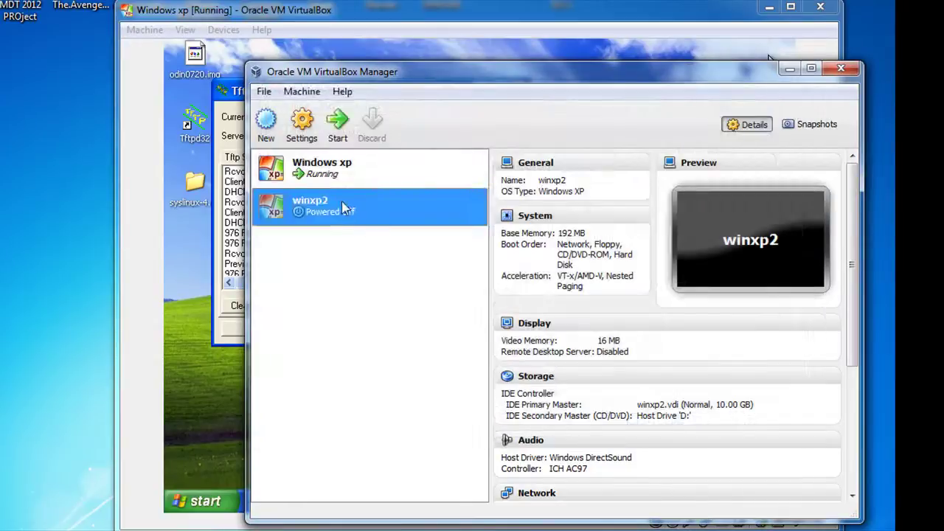
pyautogui.doubleClick(341, 206)
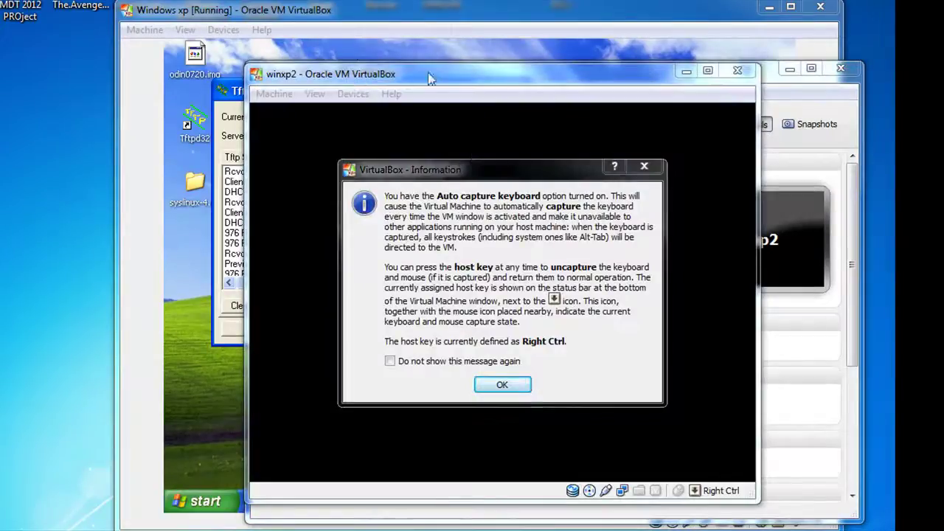
pyautogui.click(502, 384)
# - Place the winxp2 window beside the Tftpd32 log, inspect the log and return to winxp2 with the mouse captured
pyautogui.moveTo(435, 74); pyautogui.dragTo(587, 84)
pyautogui.click(240, 91)
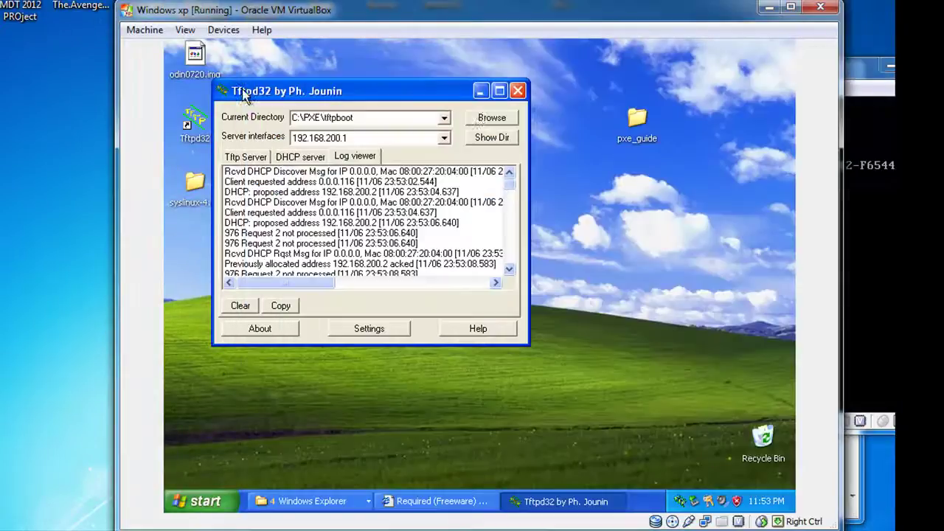
pyautogui.click(862, 162)
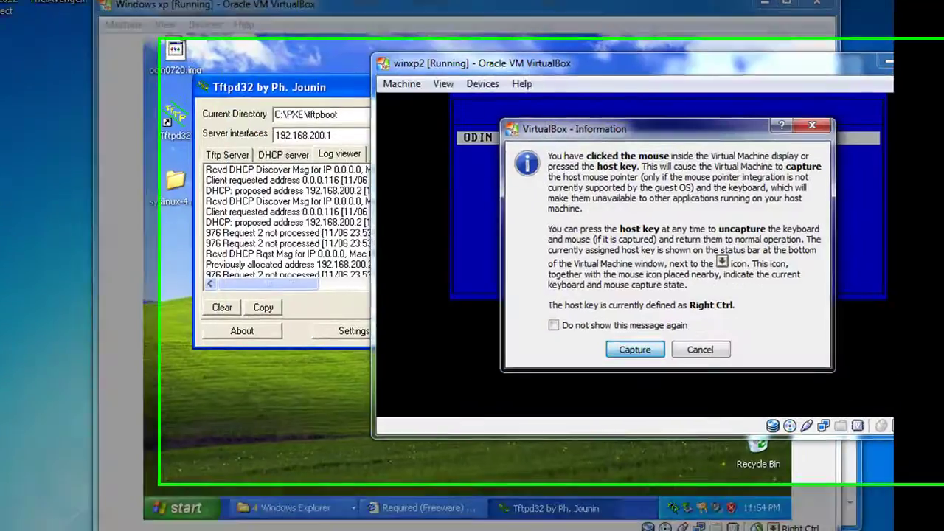
pyautogui.click(642, 346)
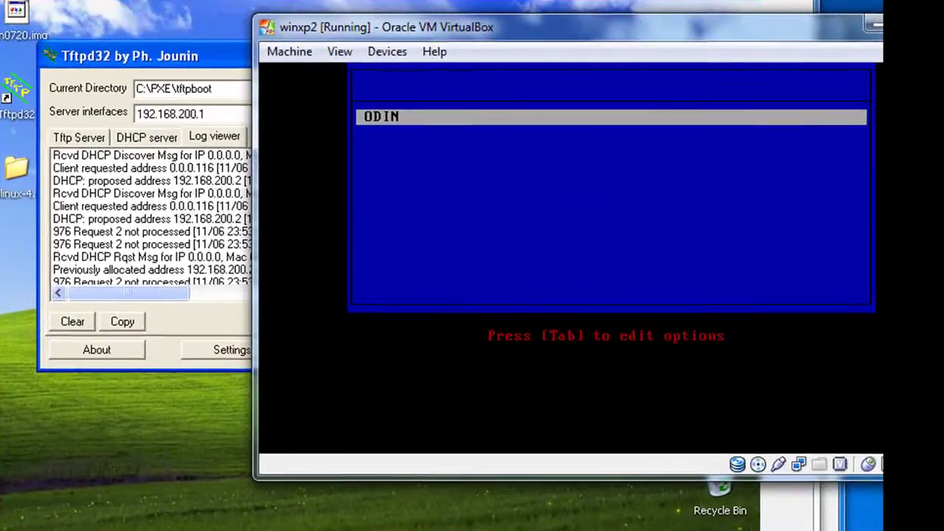